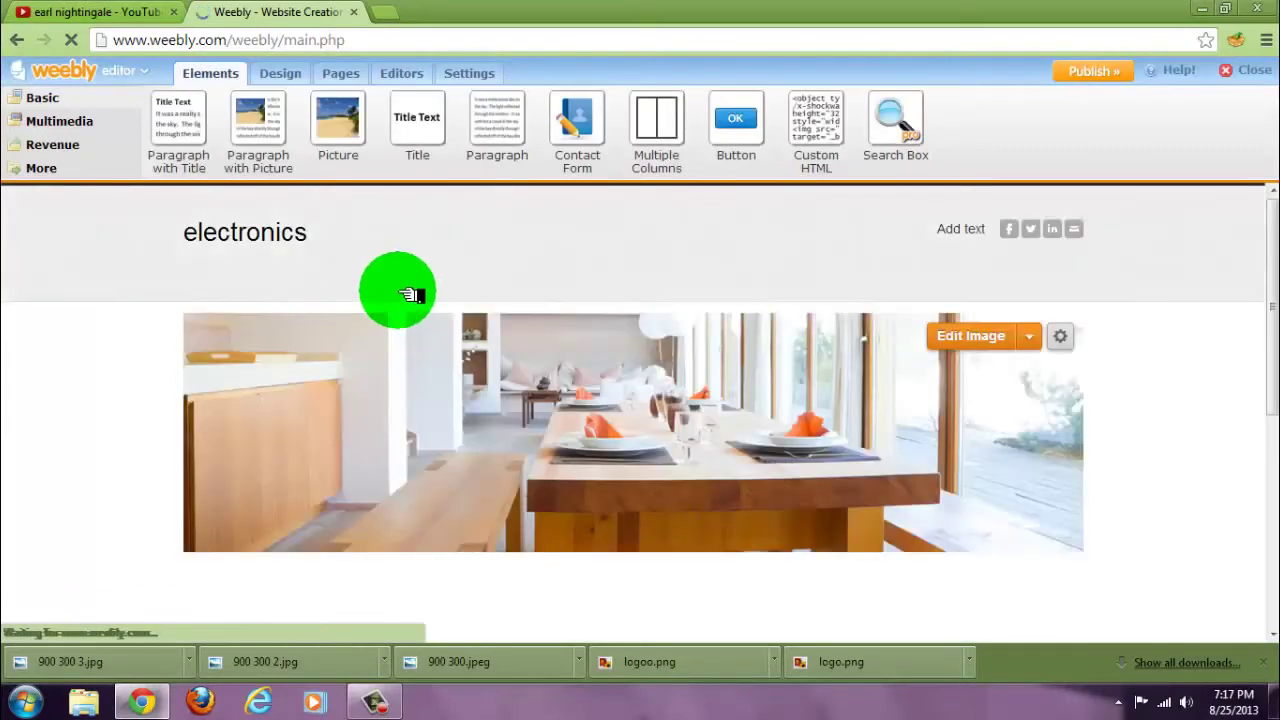
Replace the site's text title with a logo by uploading the "logoo" picture from the Pictures library.
mouse_move(294, 238)
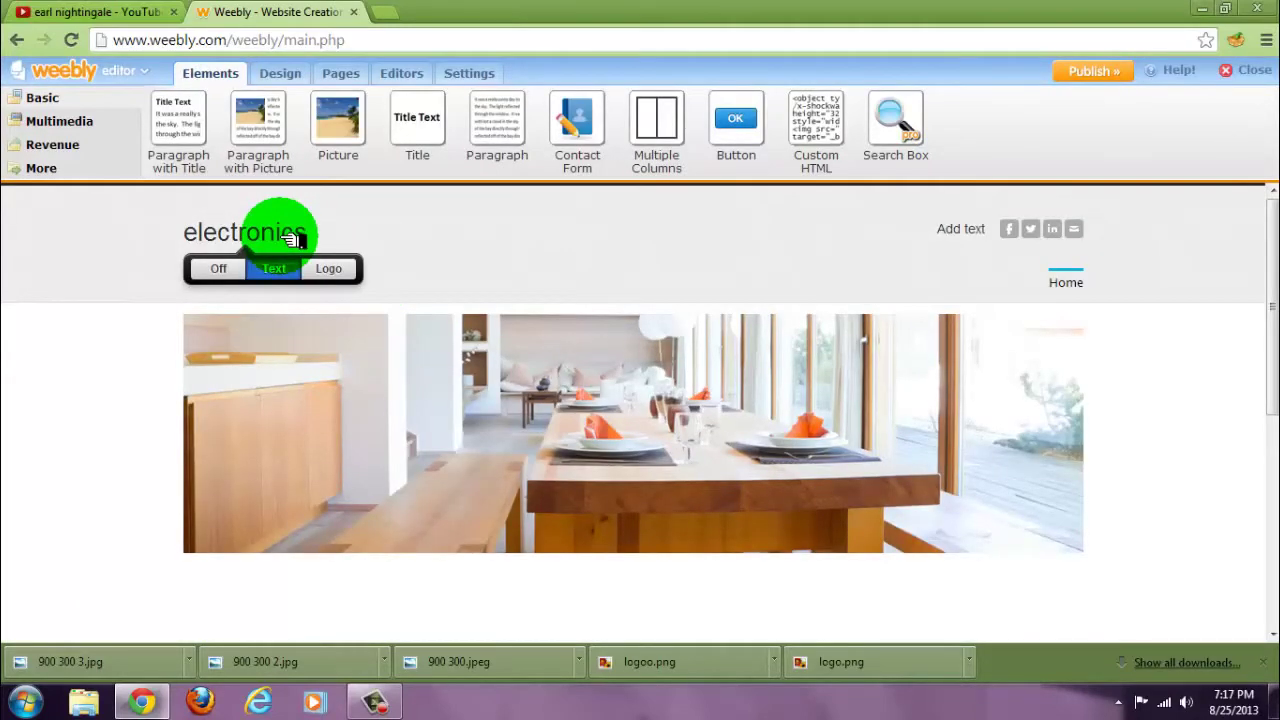
click(330, 270)
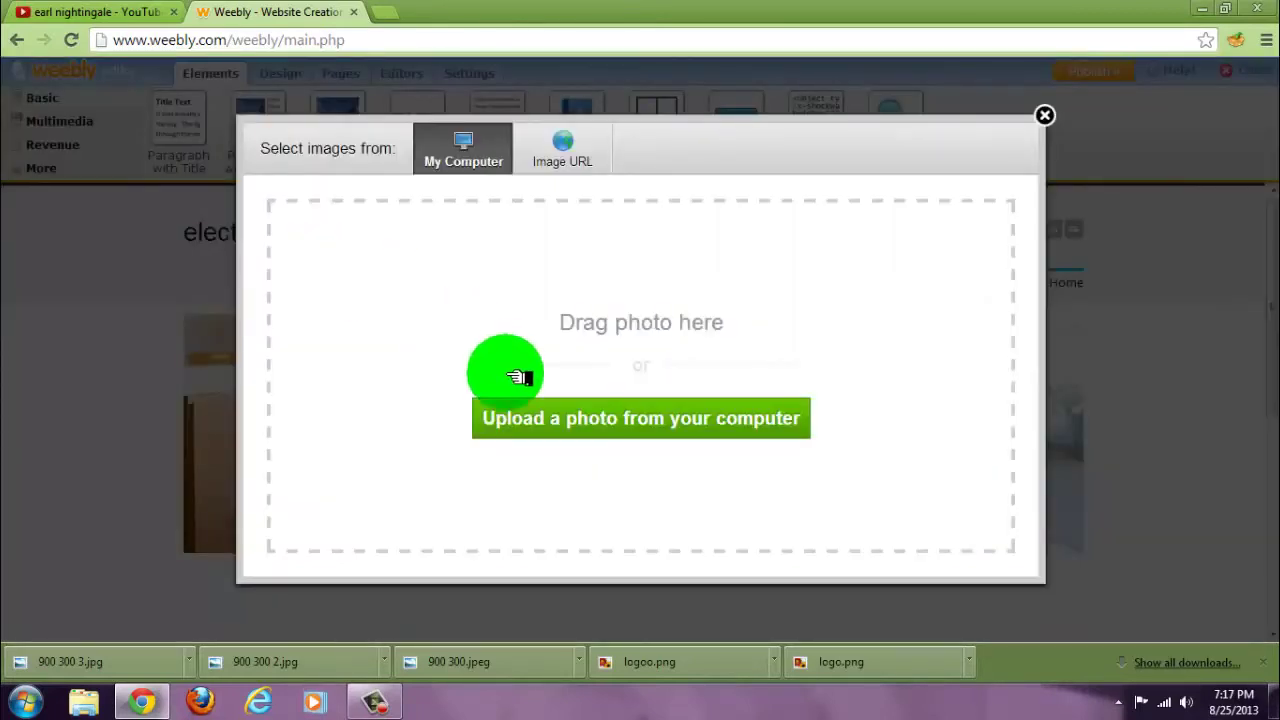
click(525, 417)
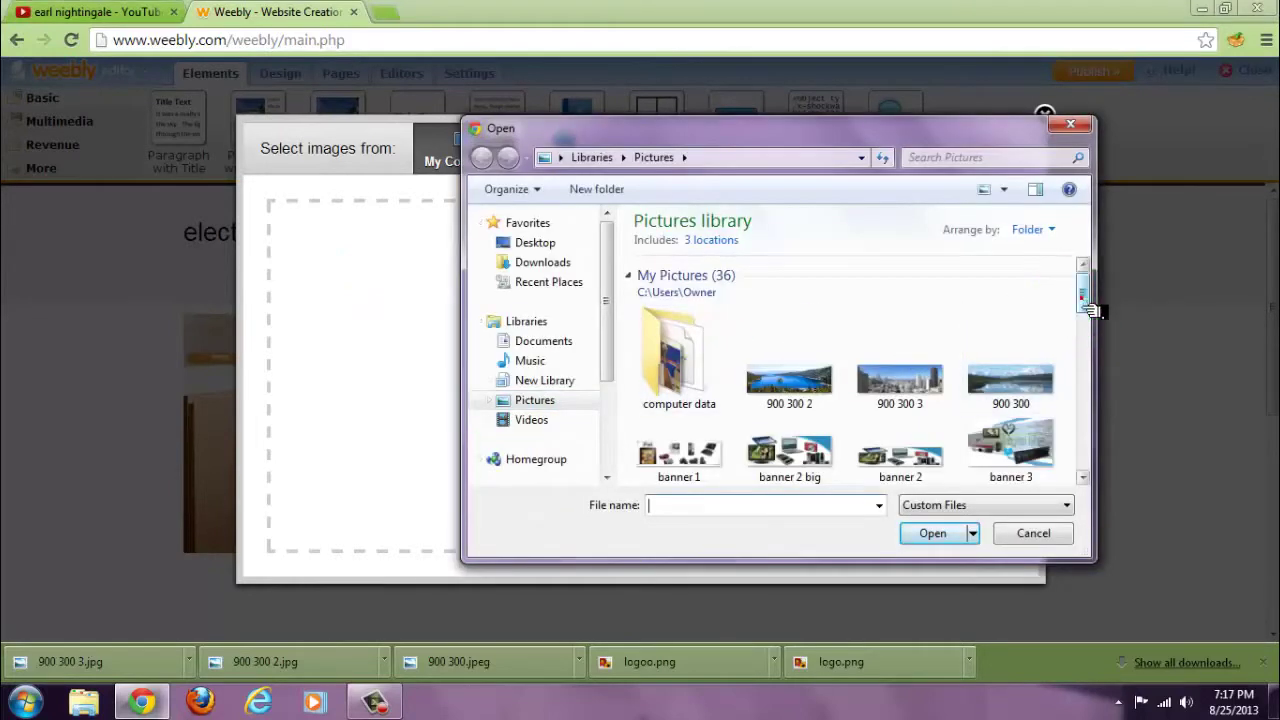
drag(1088, 310, 1094, 393)
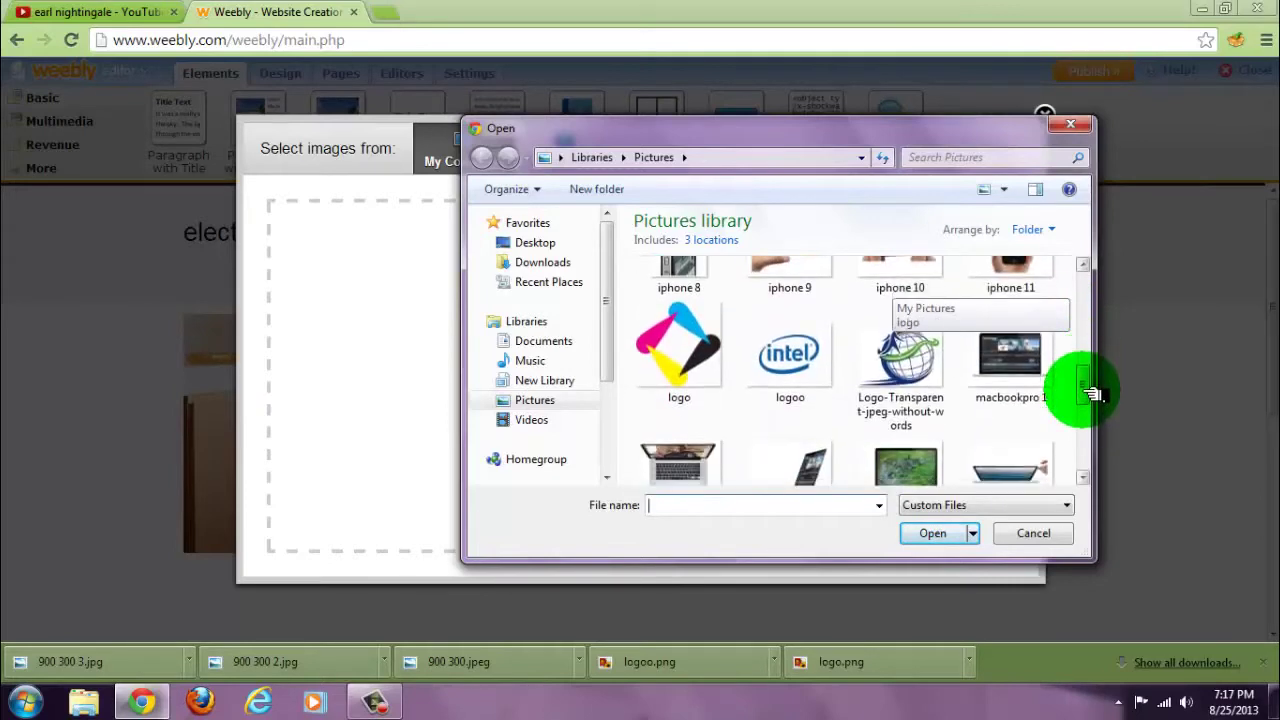
click(790, 355)
click(932, 533)
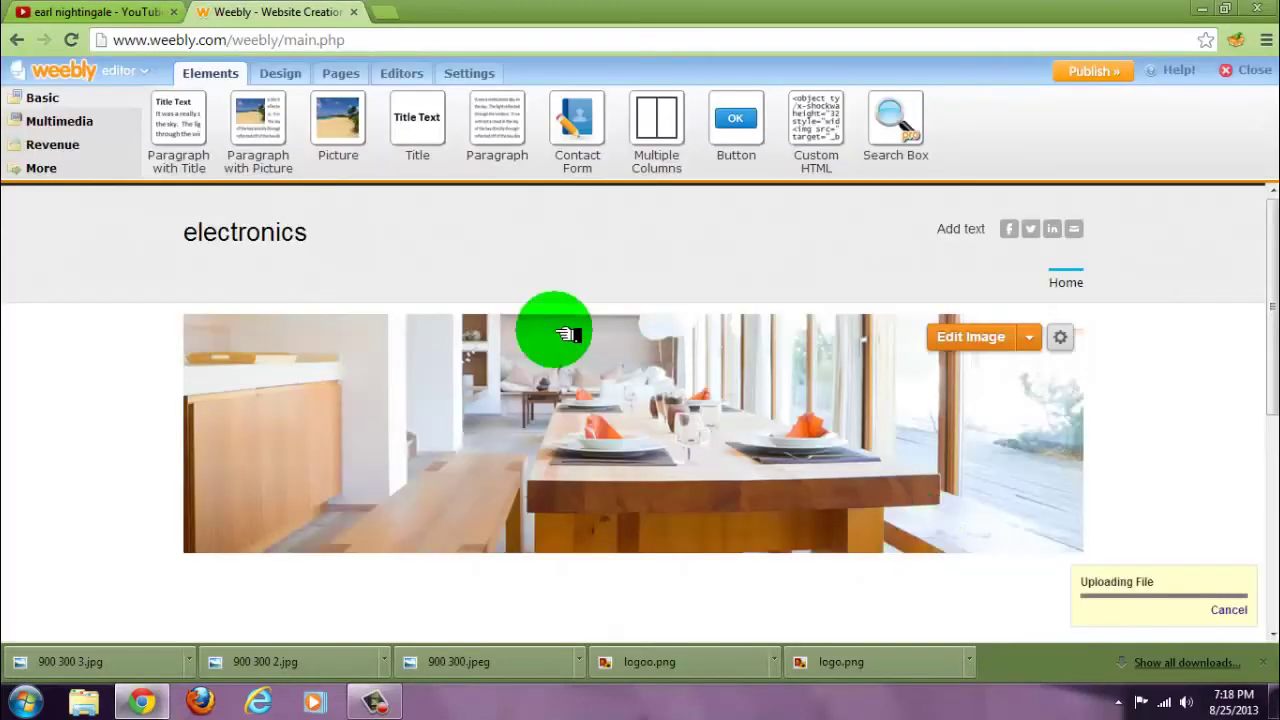
Open the uploaded Intel logo for editing and move it slightly lower in the header.
click(205, 247)
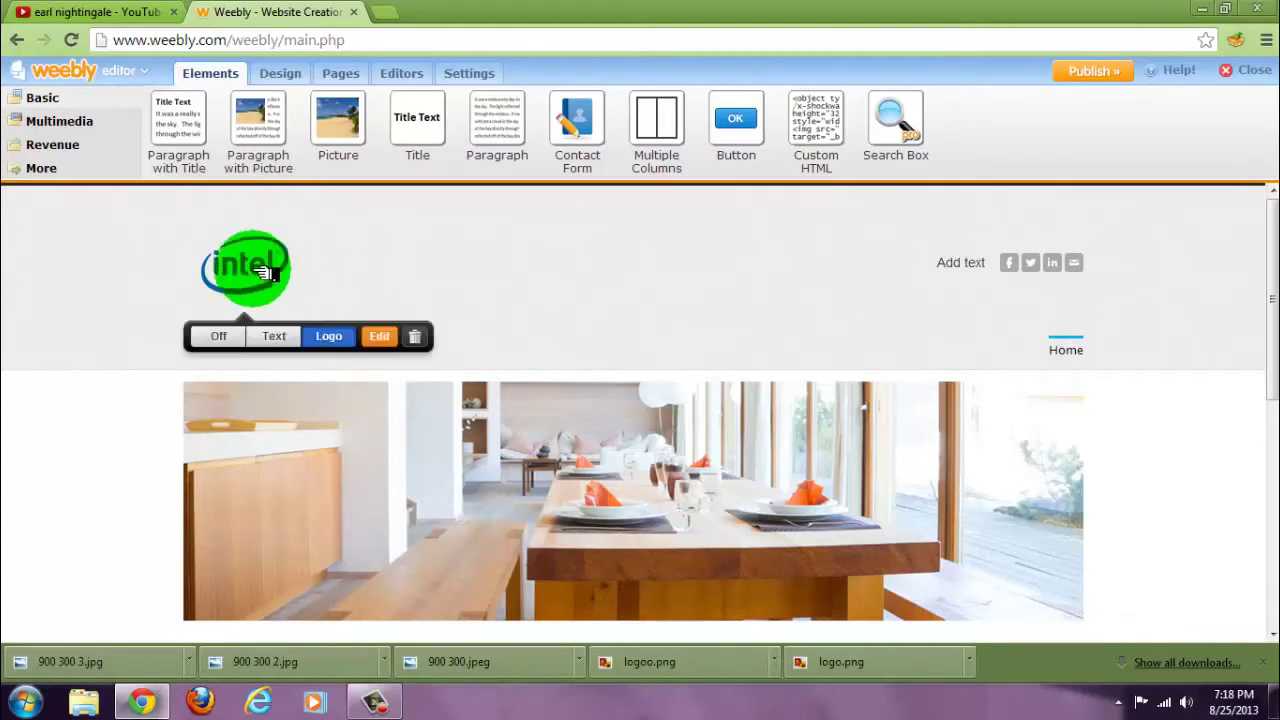
click(380, 337)
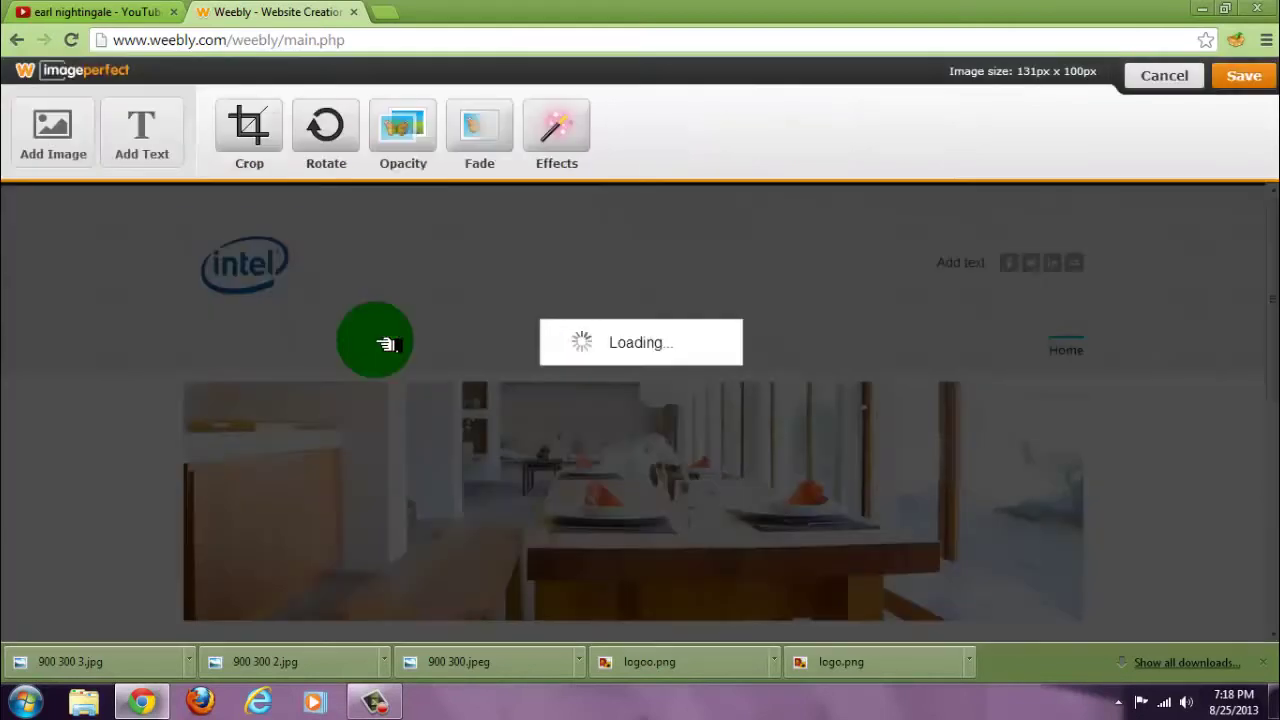
drag(268, 279, 268, 290)
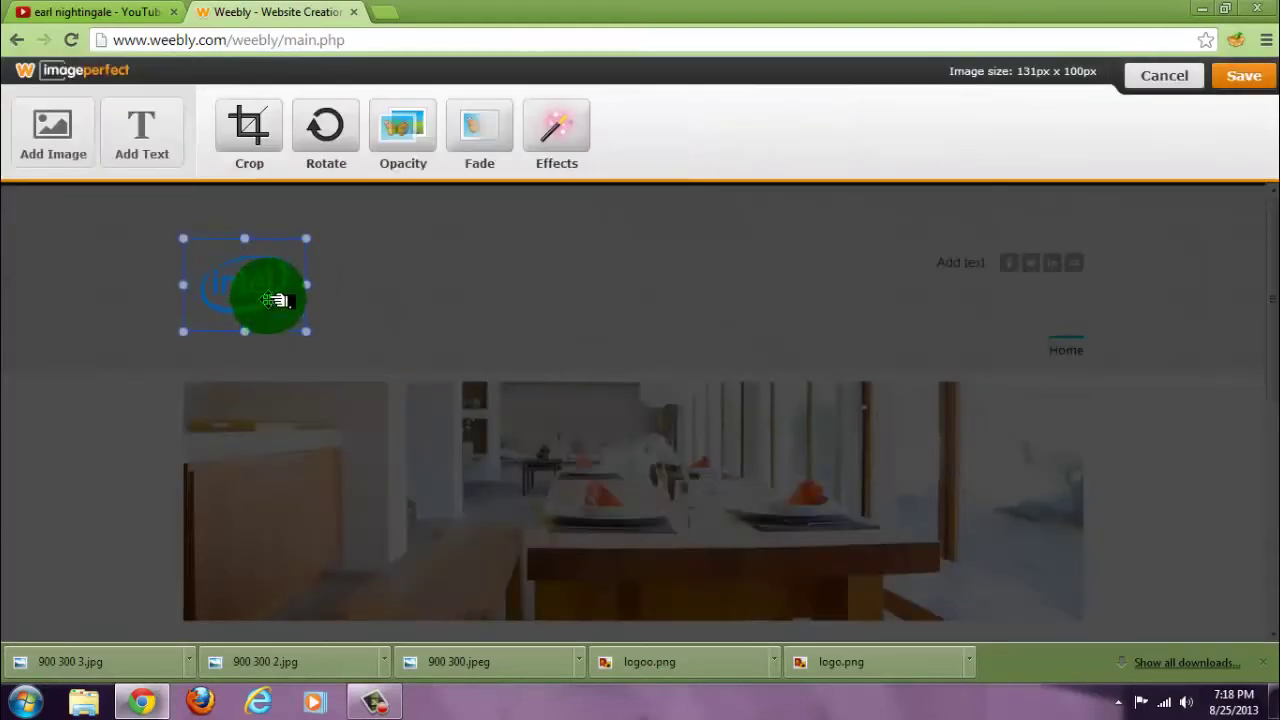
Add a text object beside the logo in the middle of the header, reading "Electronics store".
click(163, 143)
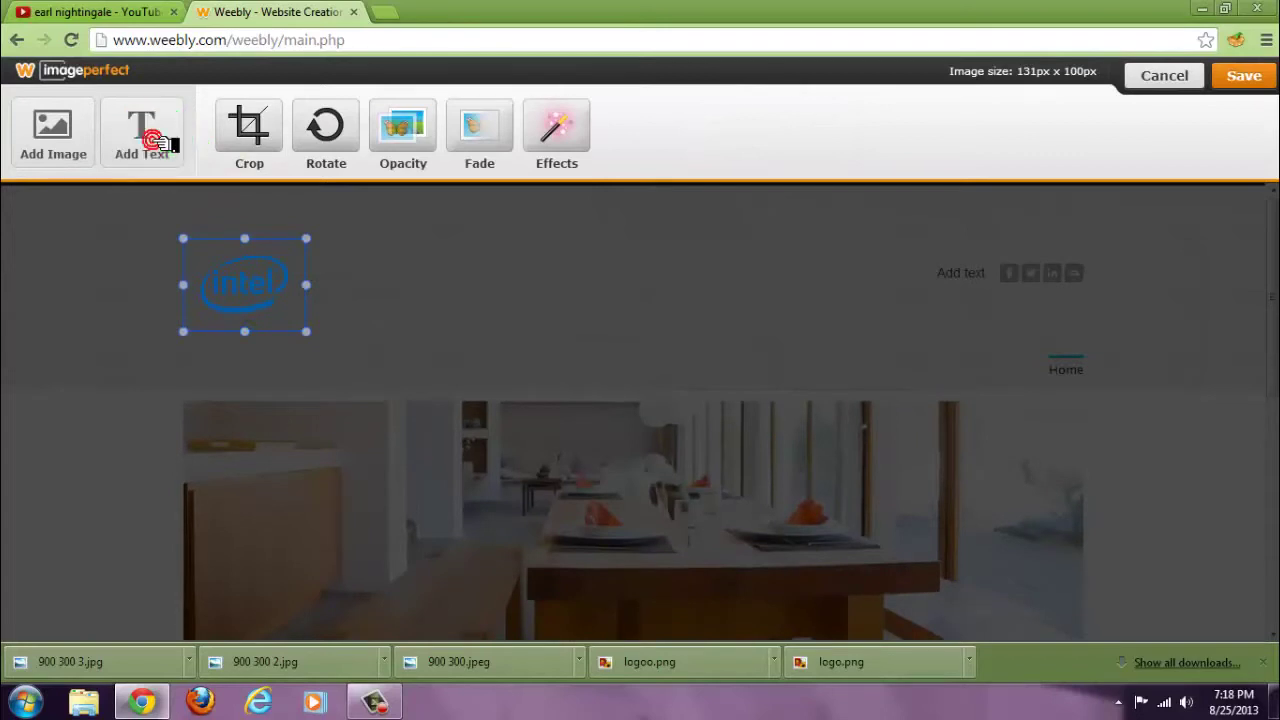
click(447, 250)
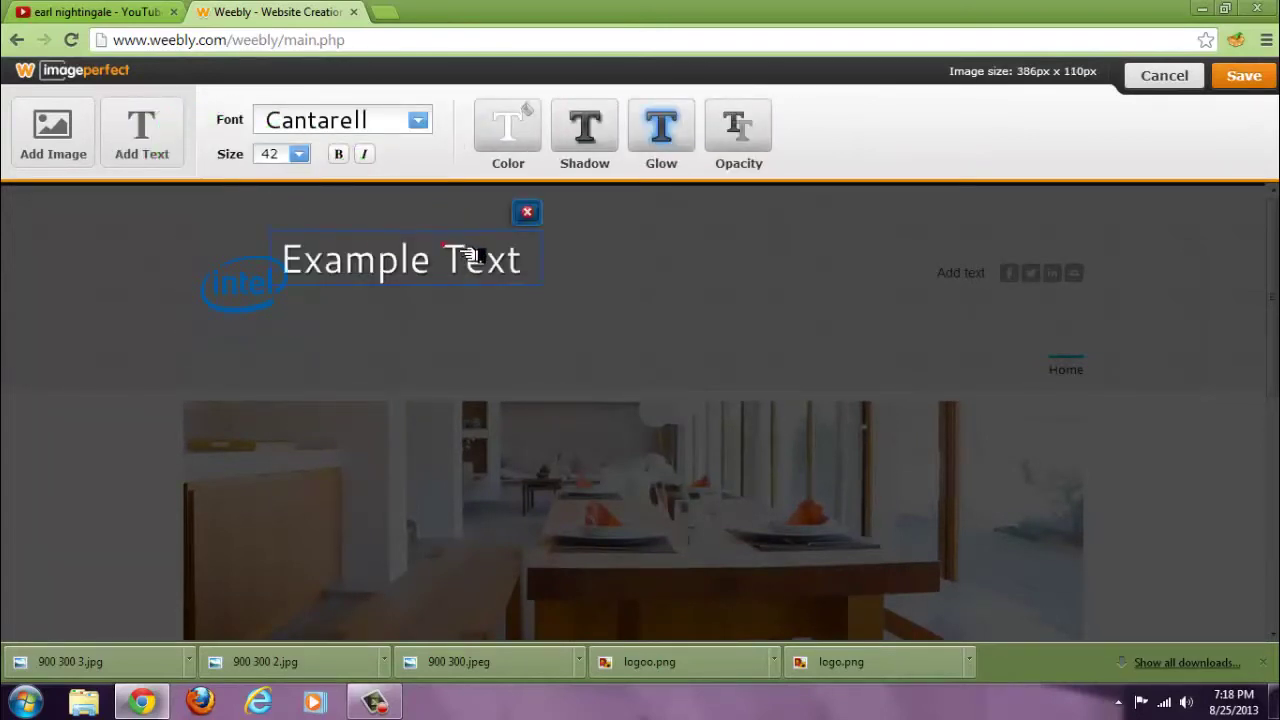
drag(470, 255, 631, 294)
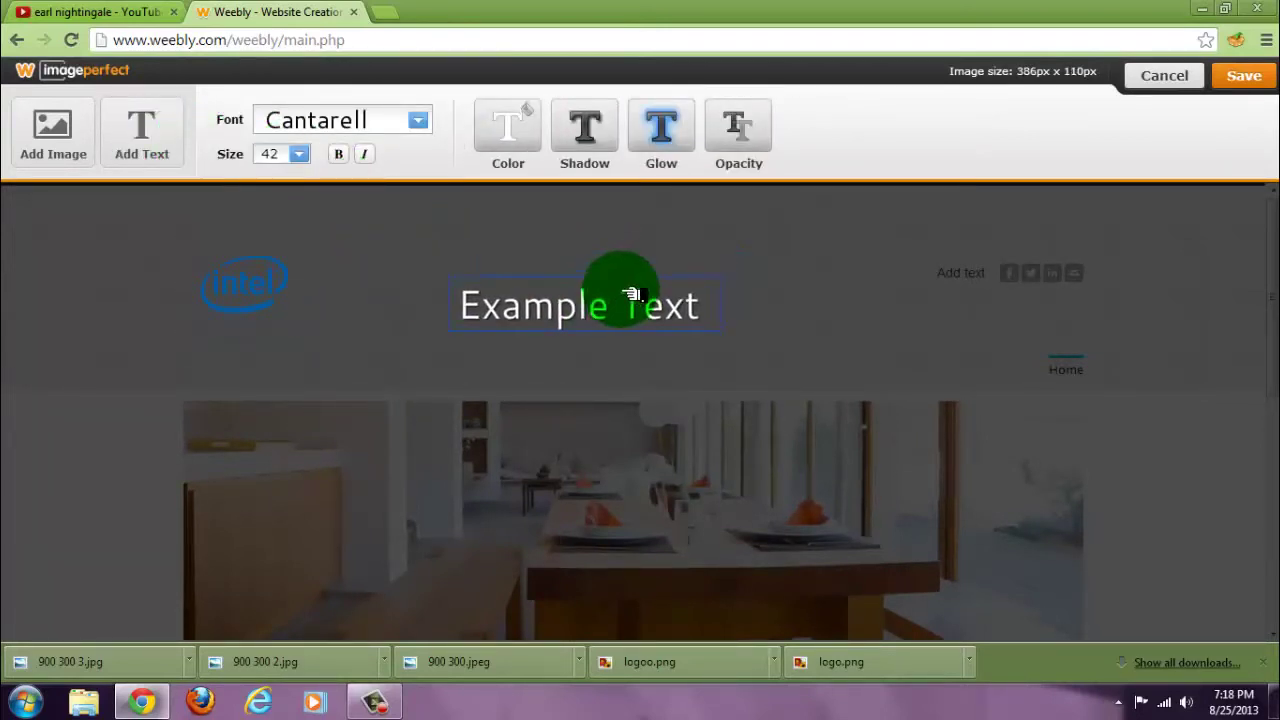
double_click(697, 298)
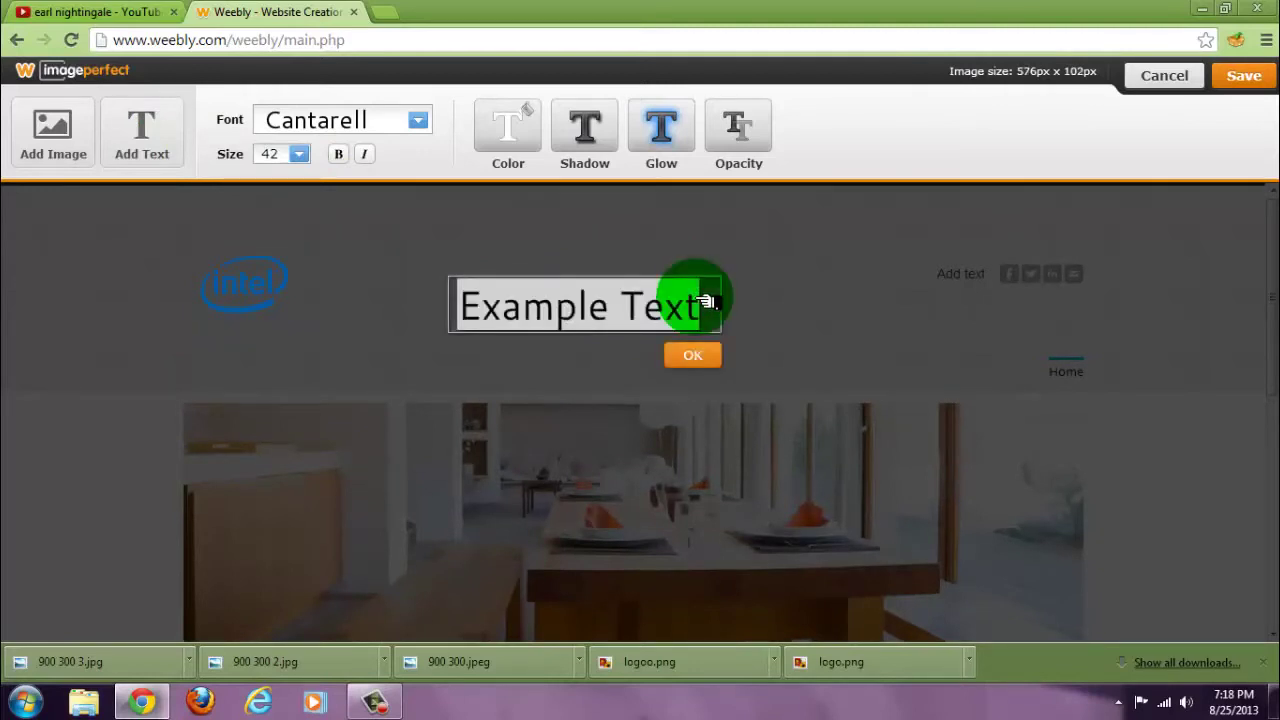
text(Electronics st)
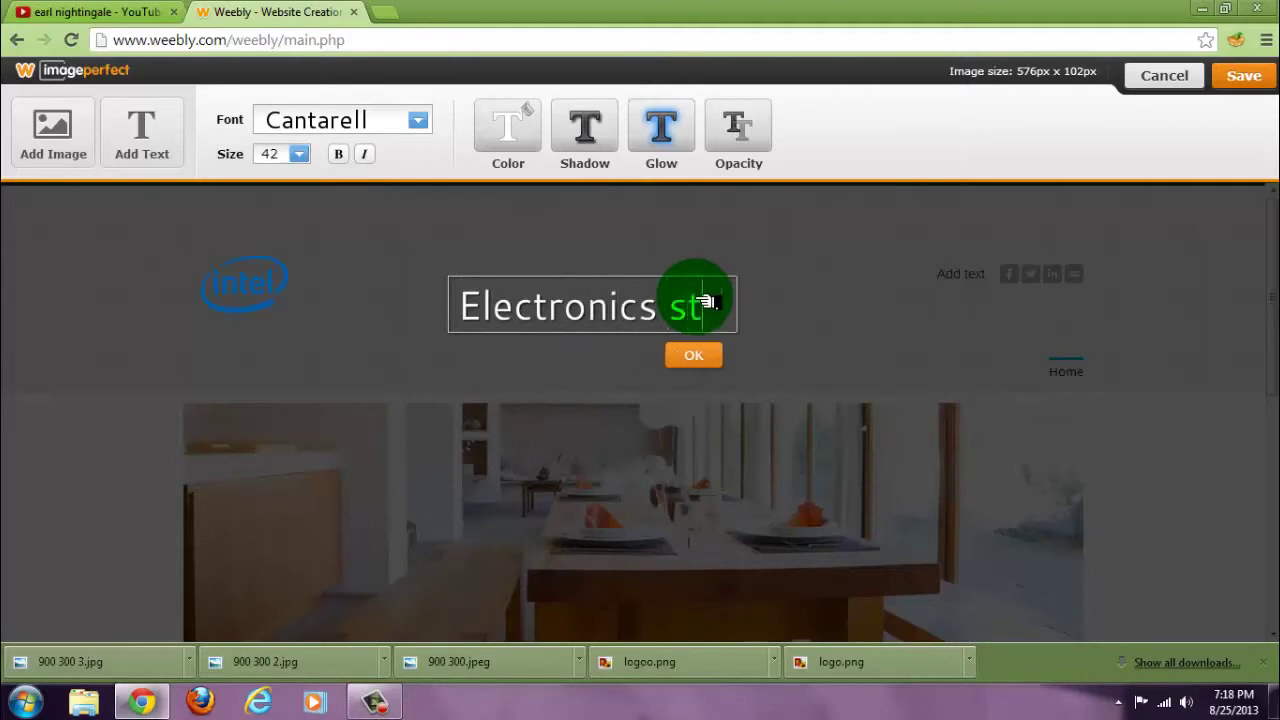
text(ore)
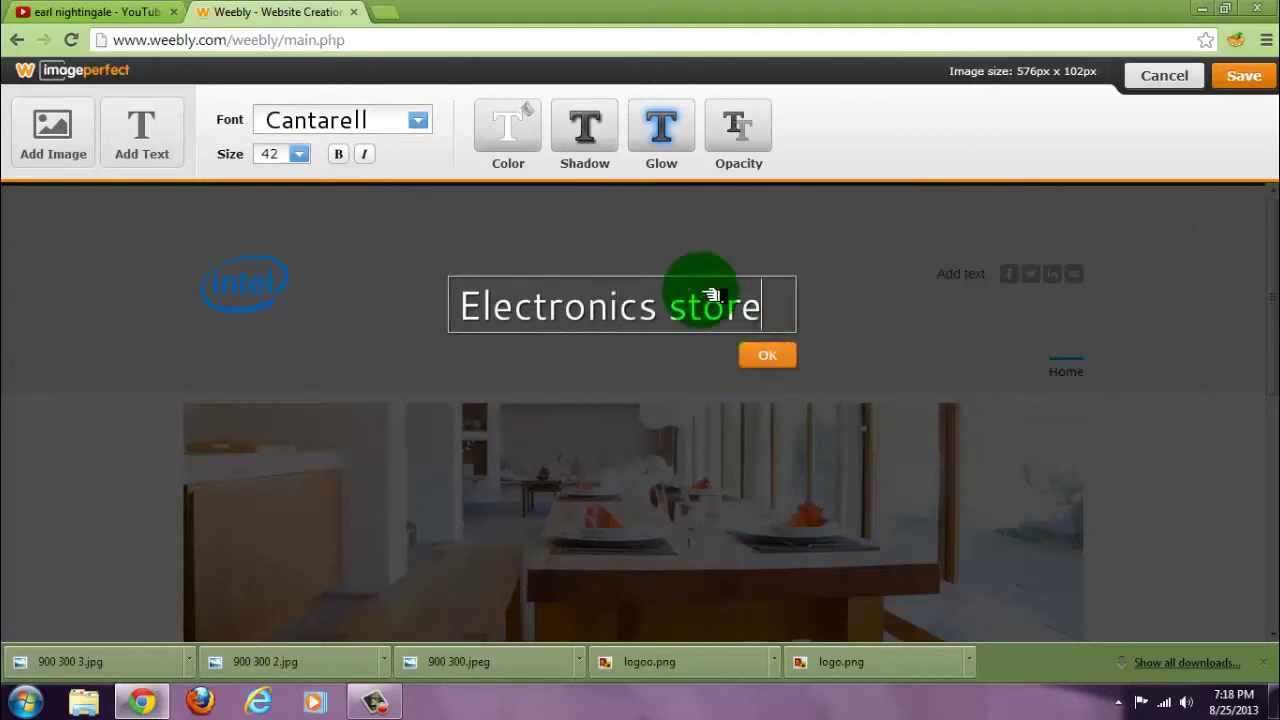
Make the "Electronics store" text bold and set its font size to 58.
click(665, 160)
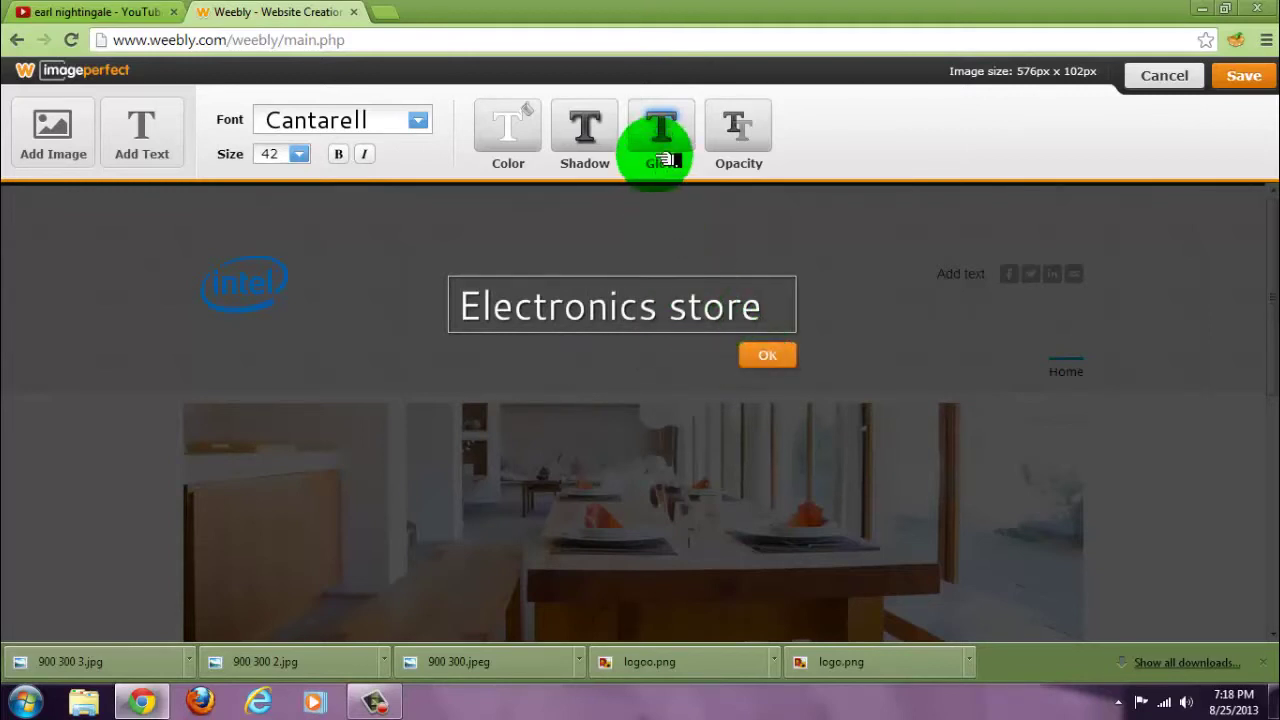
click(346, 153)
click(288, 153)
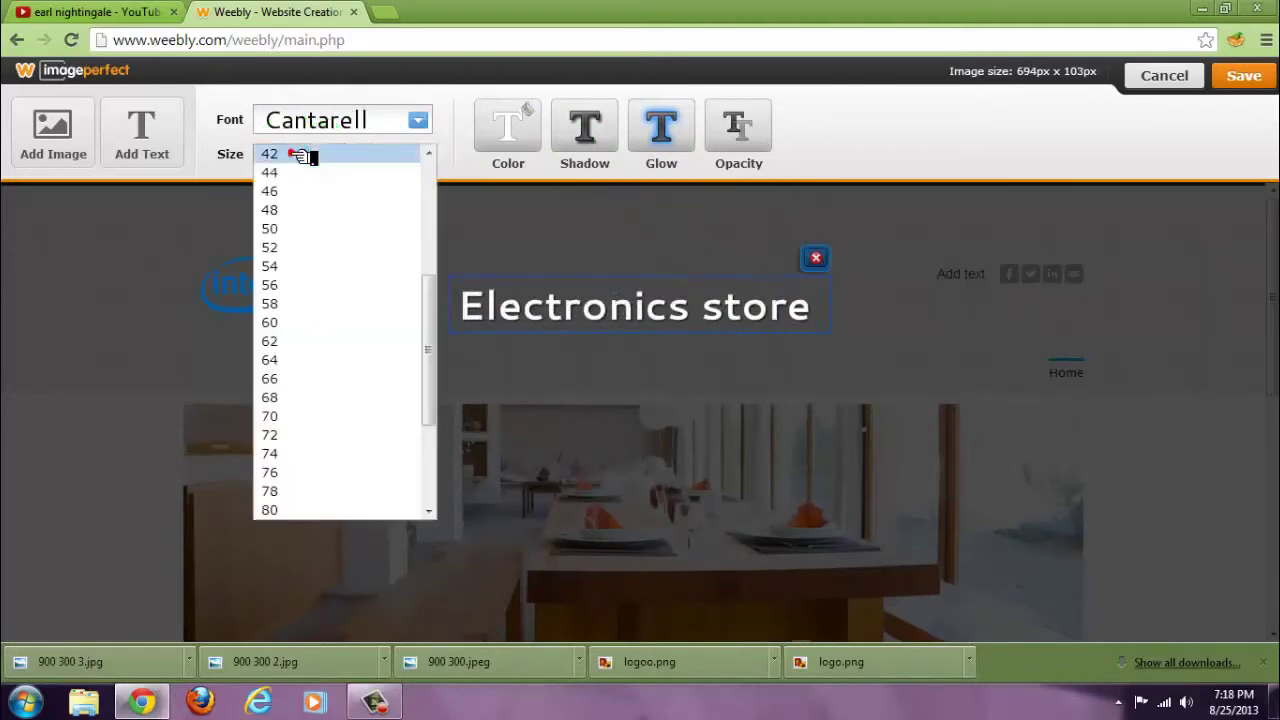
click(303, 304)
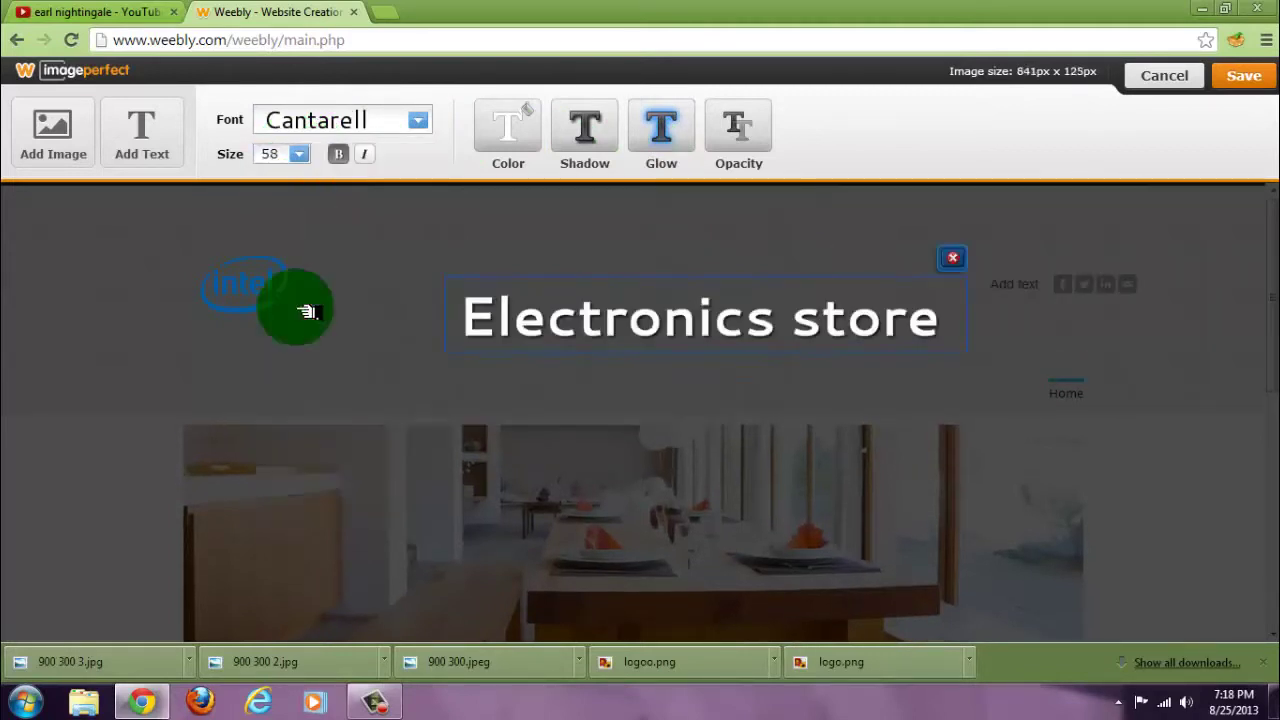
Apply a blue glow to the "Electronics store" text, shift it closer to the logo, and save the header image.
click(658, 140)
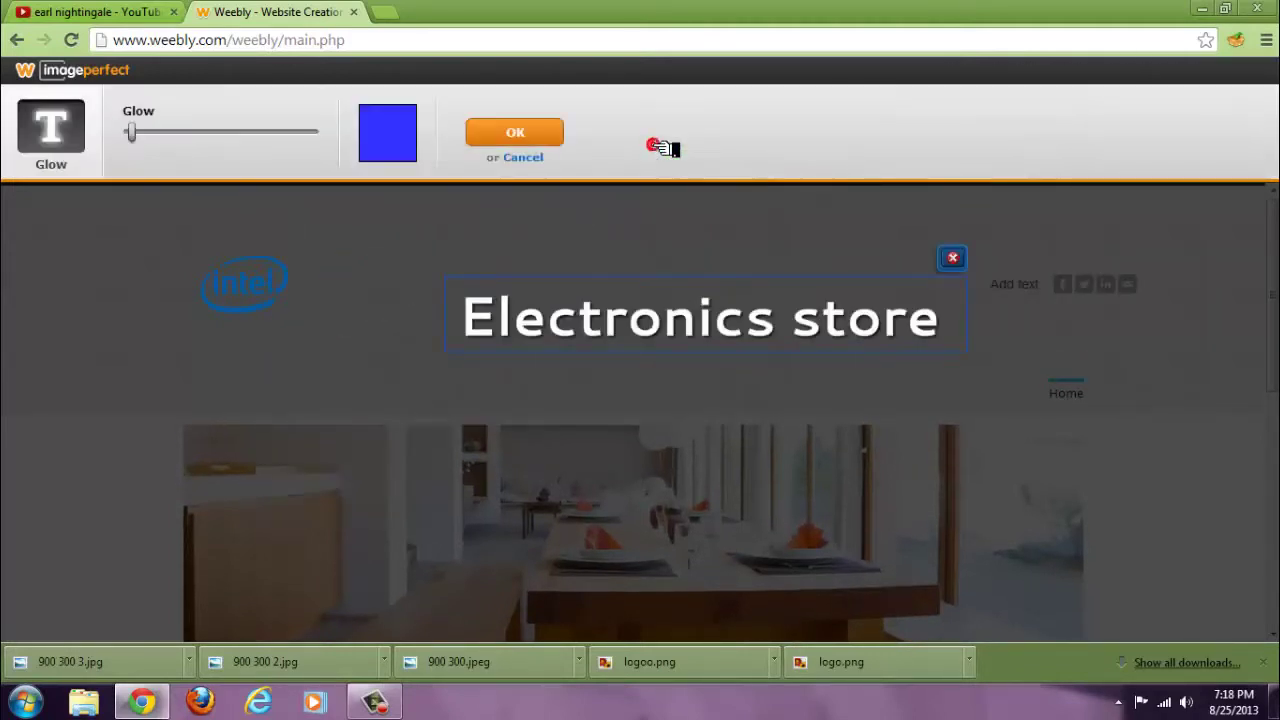
drag(143, 135, 190, 135)
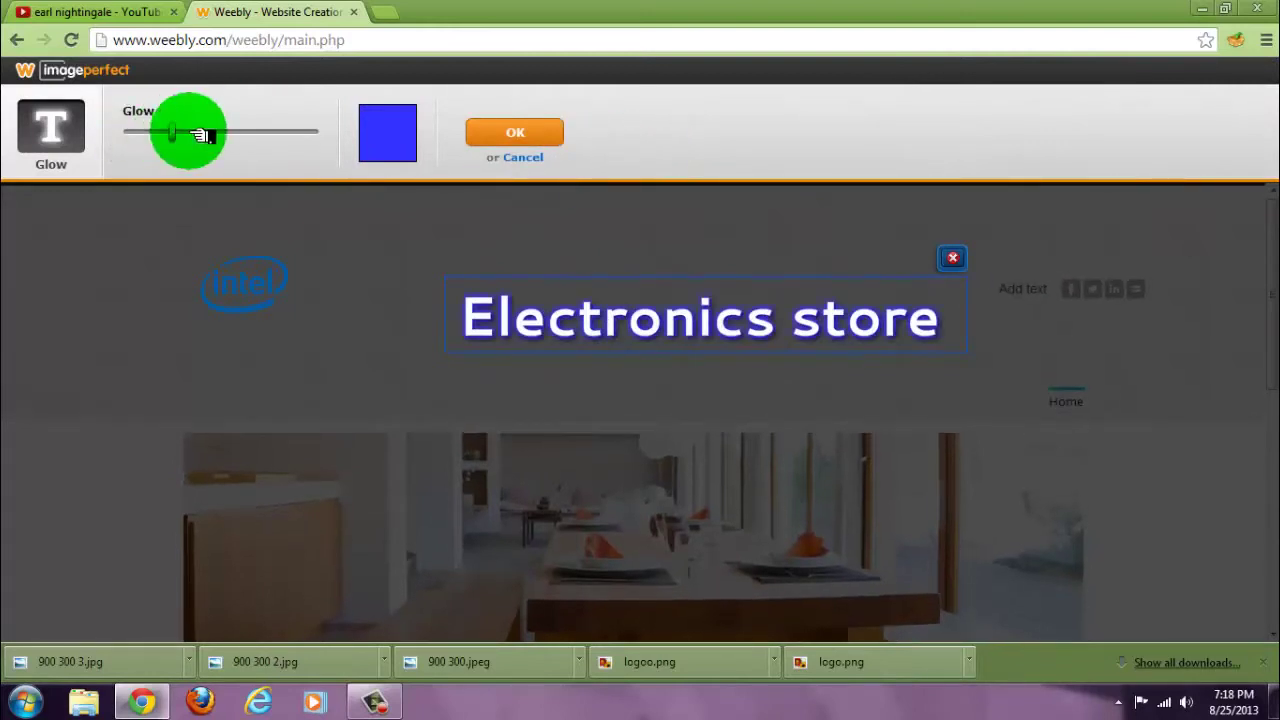
click(550, 136)
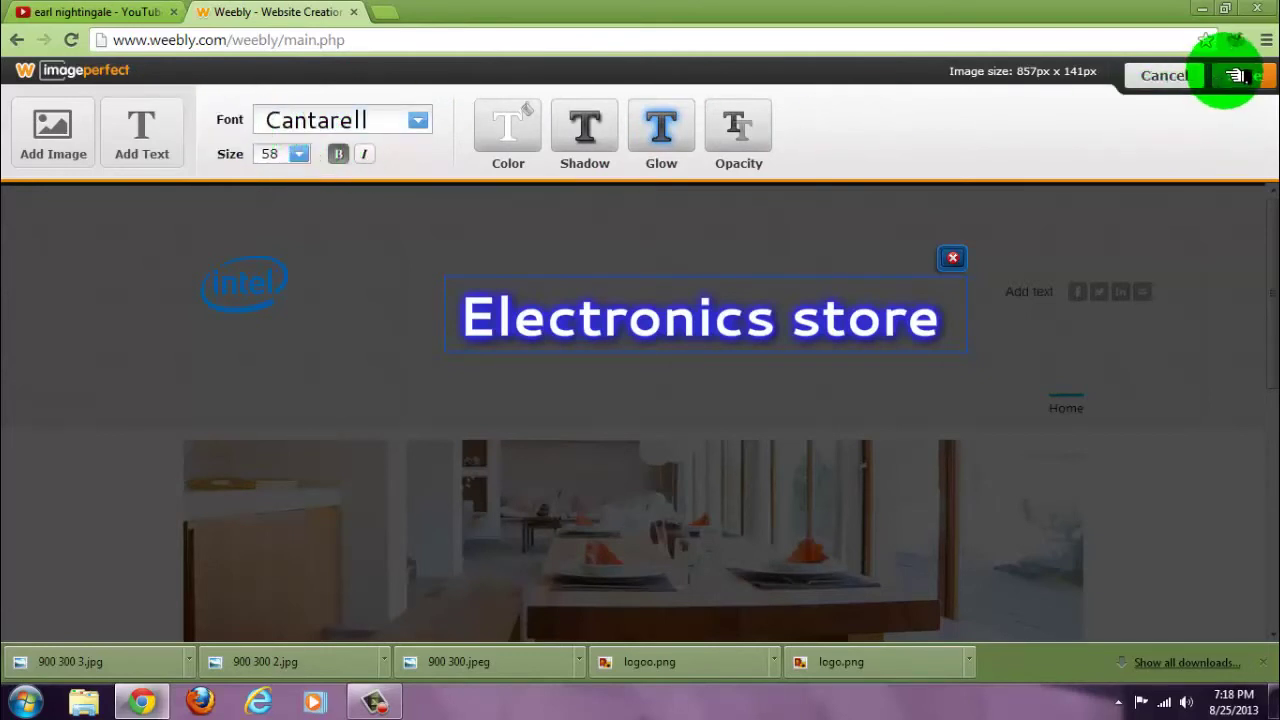
drag(749, 323, 686, 326)
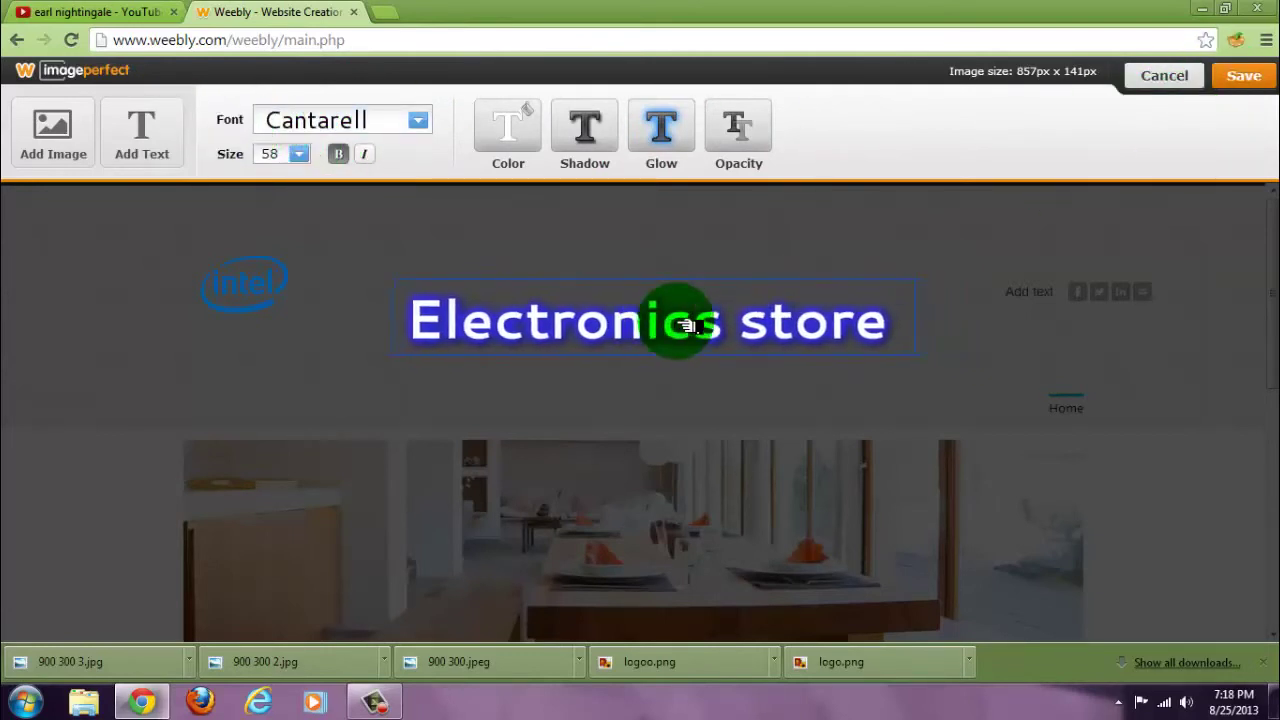
click(1243, 76)
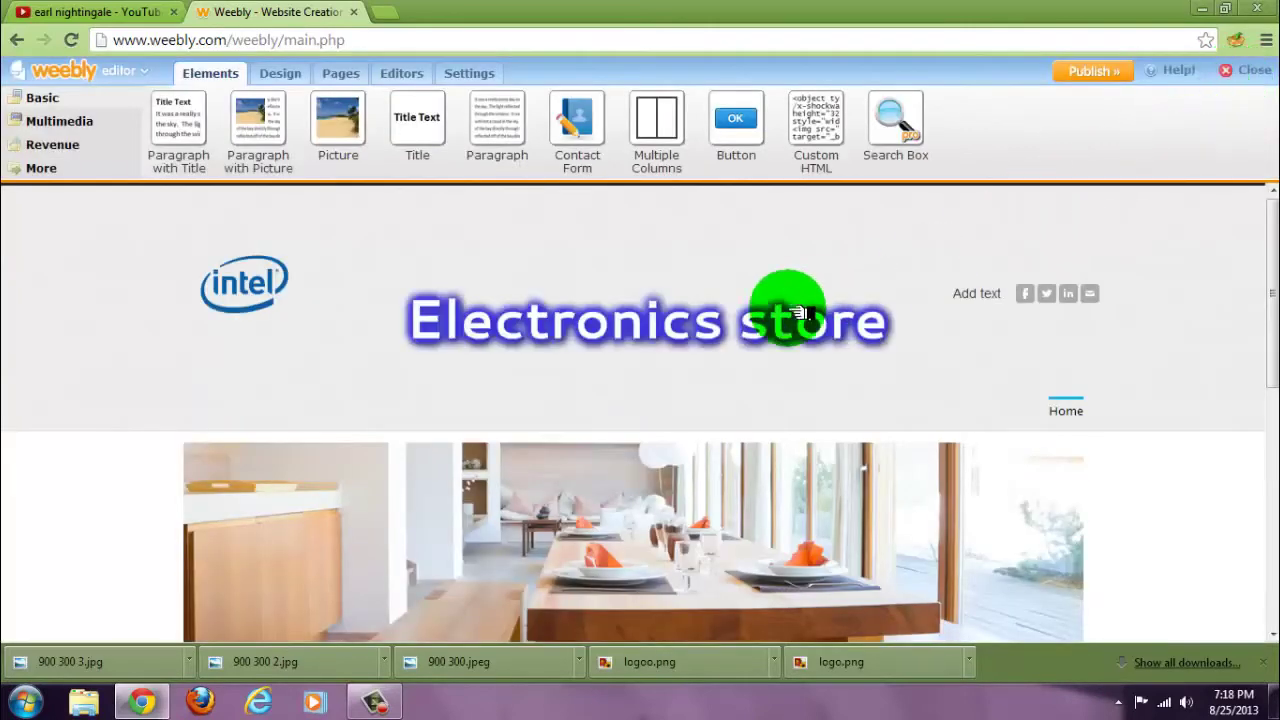
Remove the Intel logo picture from the header image, keeping only the "Electronics store" text, and save.
click(560, 320)
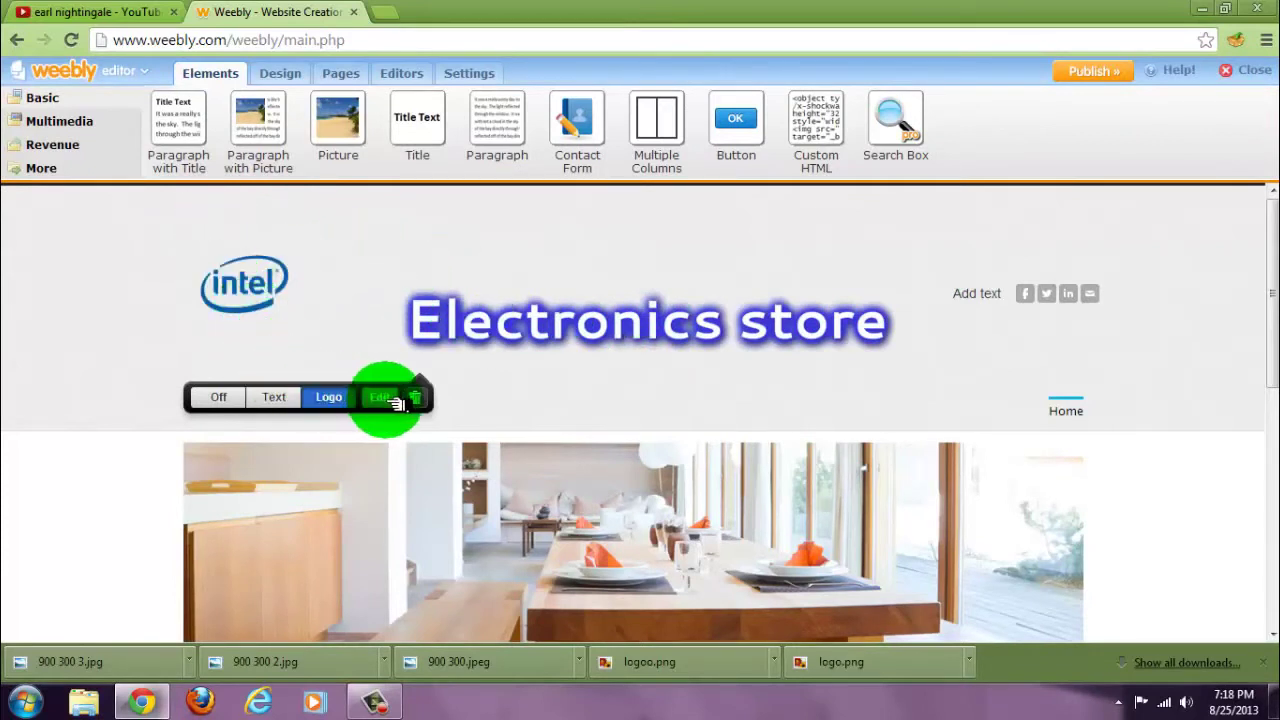
click(380, 397)
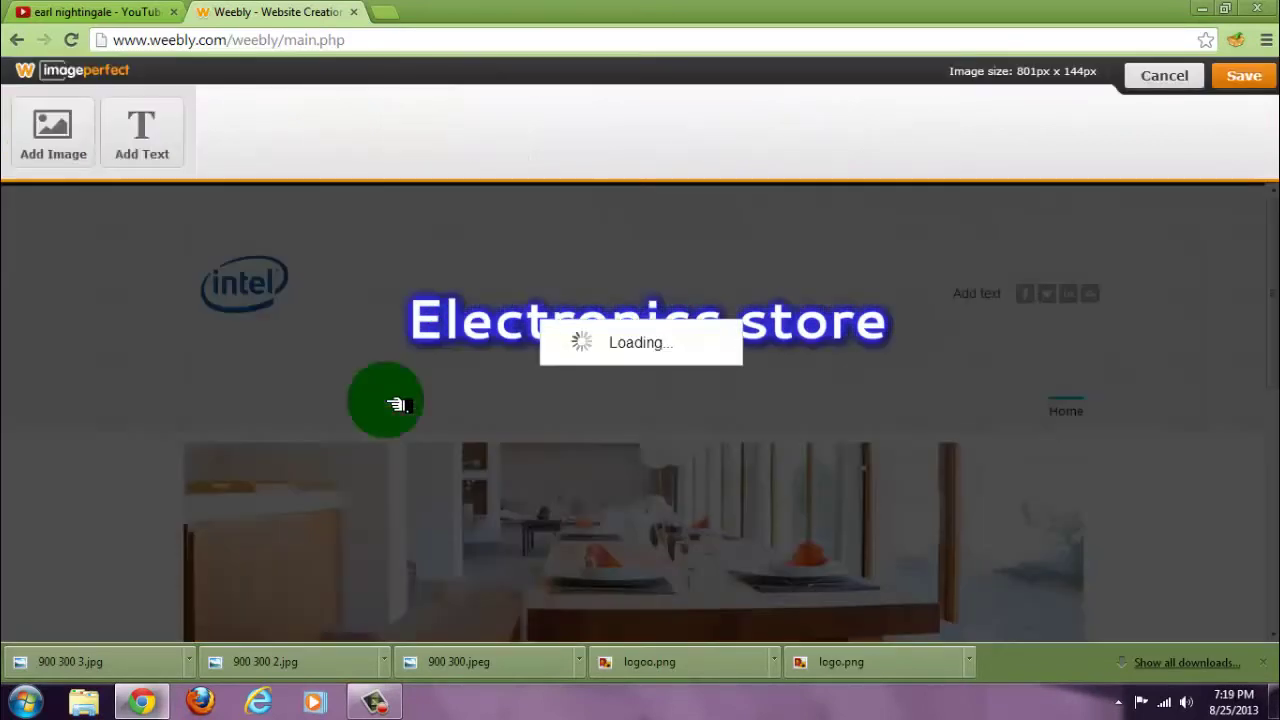
click(276, 293)
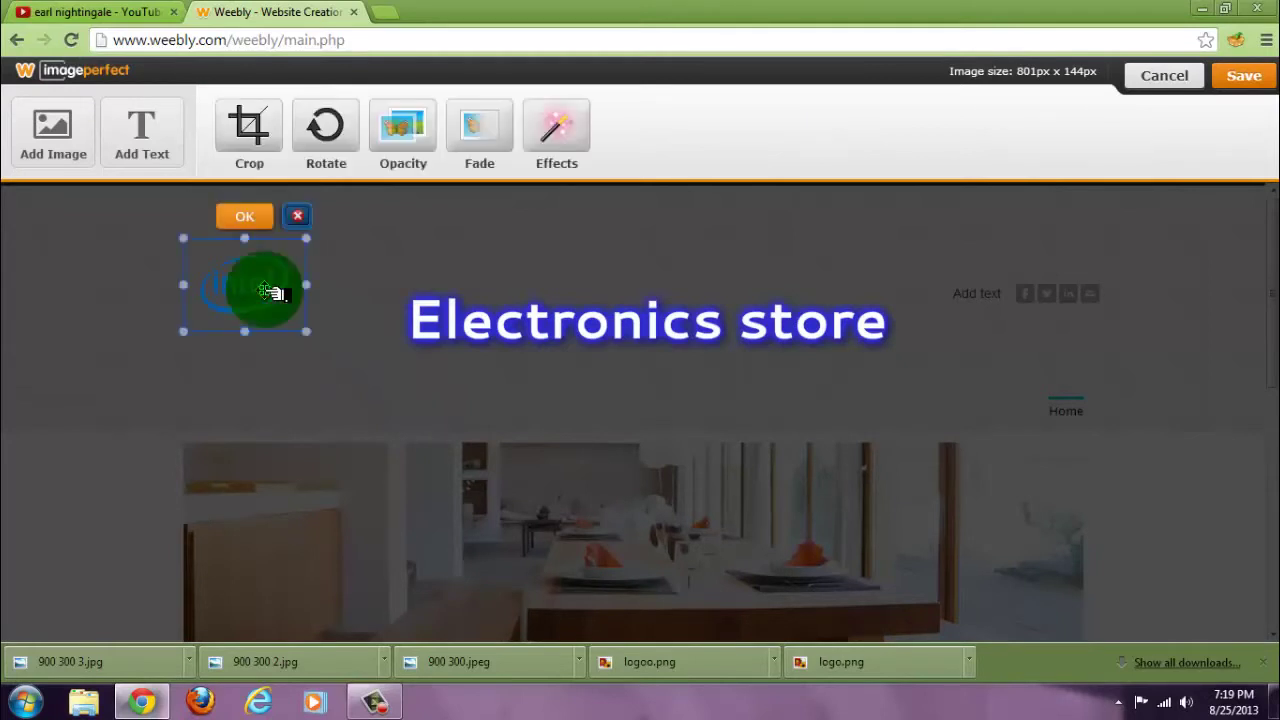
click(305, 218)
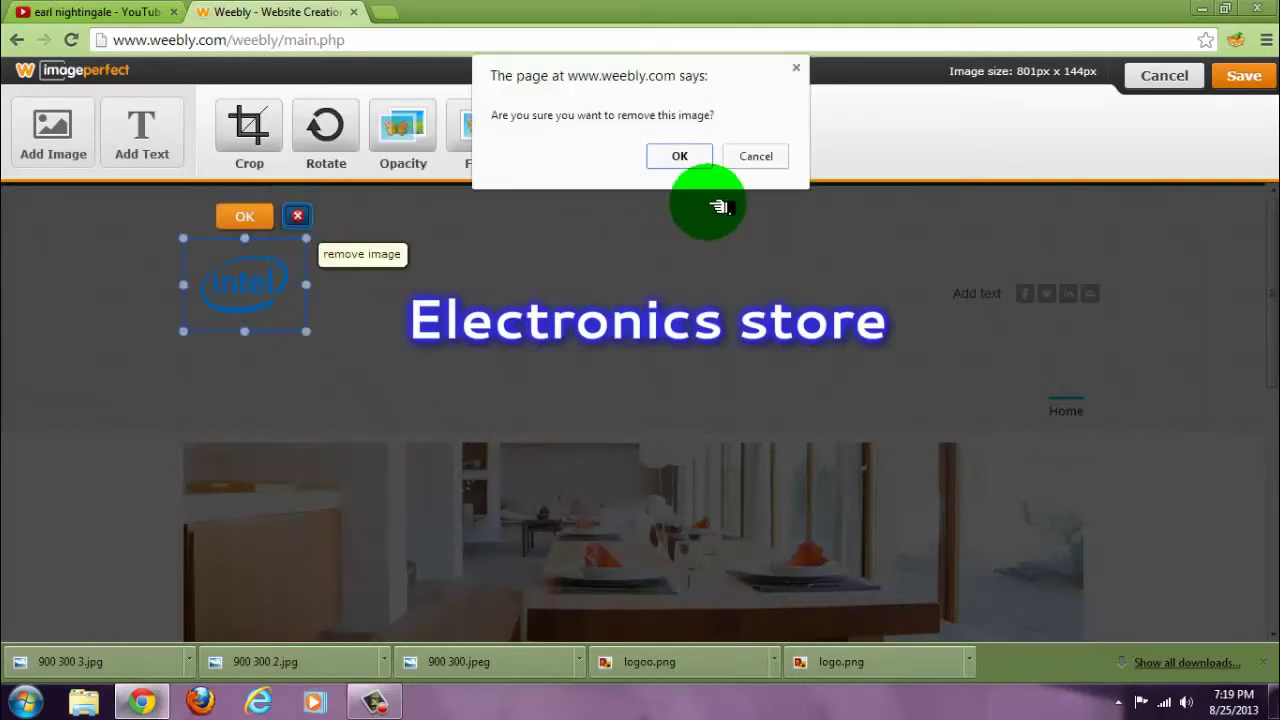
click(699, 155)
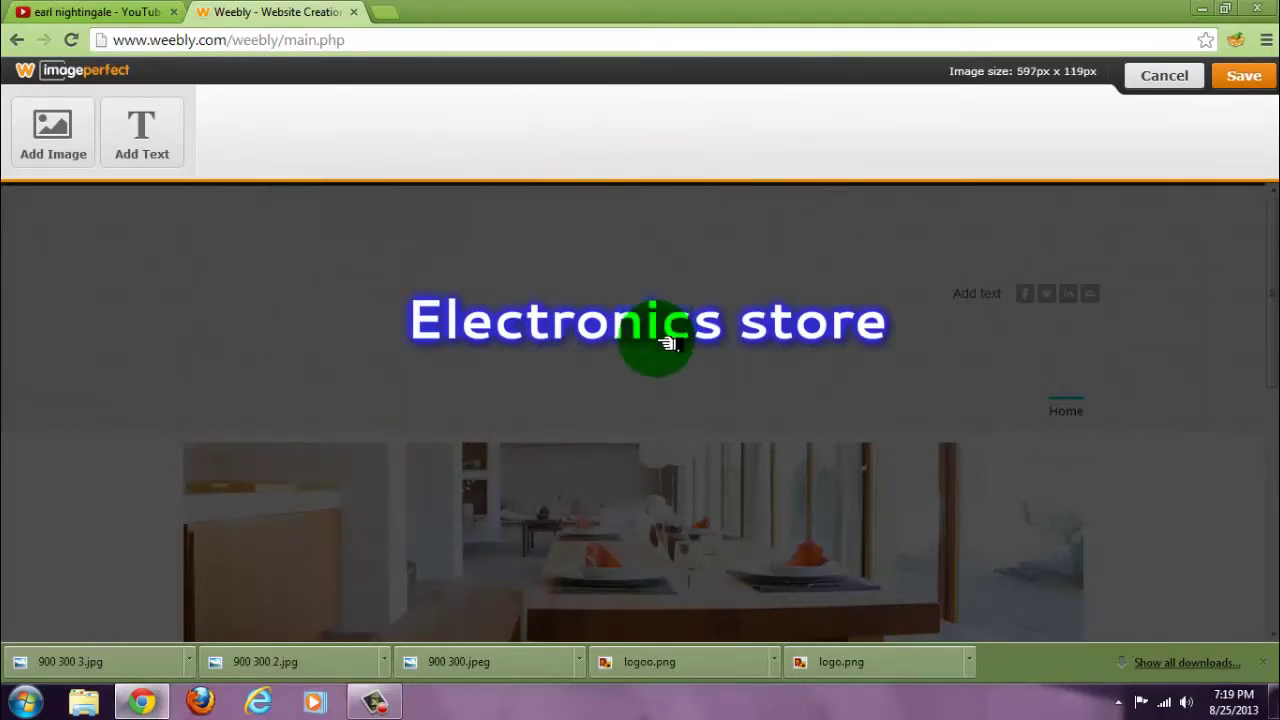
click(1245, 76)
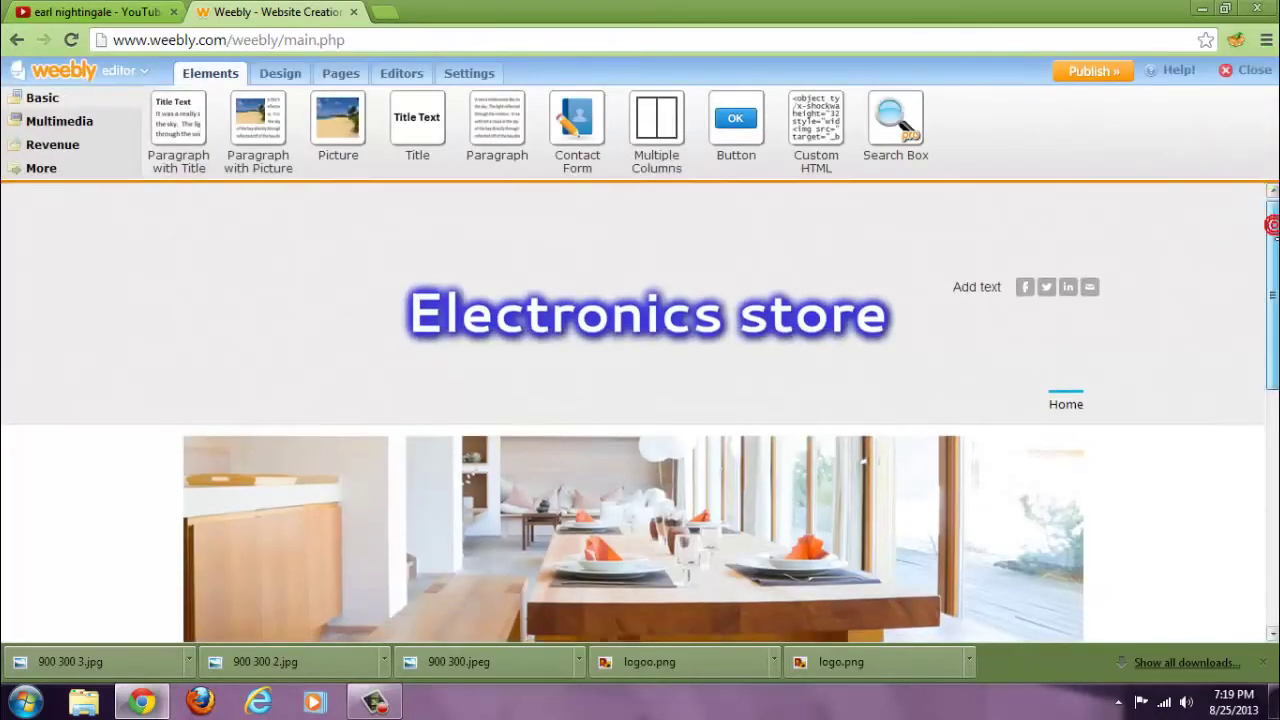
Try the Landing page layout on the home page.
drag(1272, 226, 1270, 300)
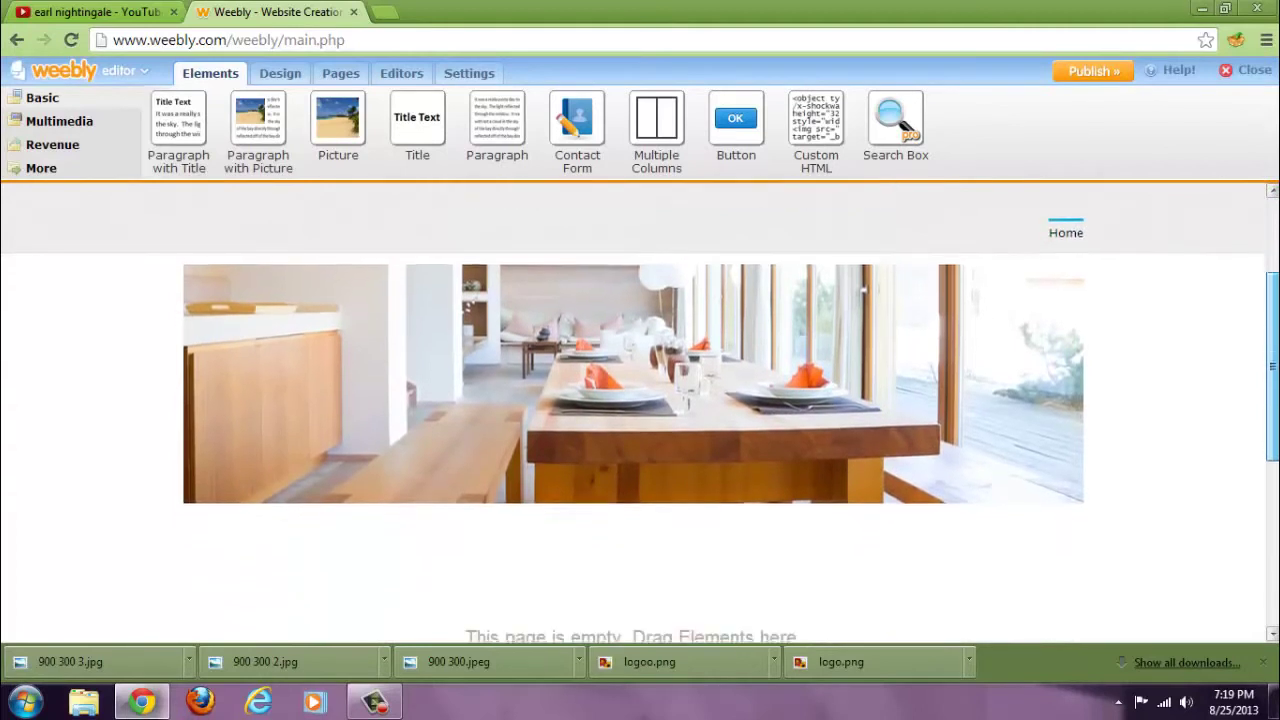
mouse_move(877, 320)
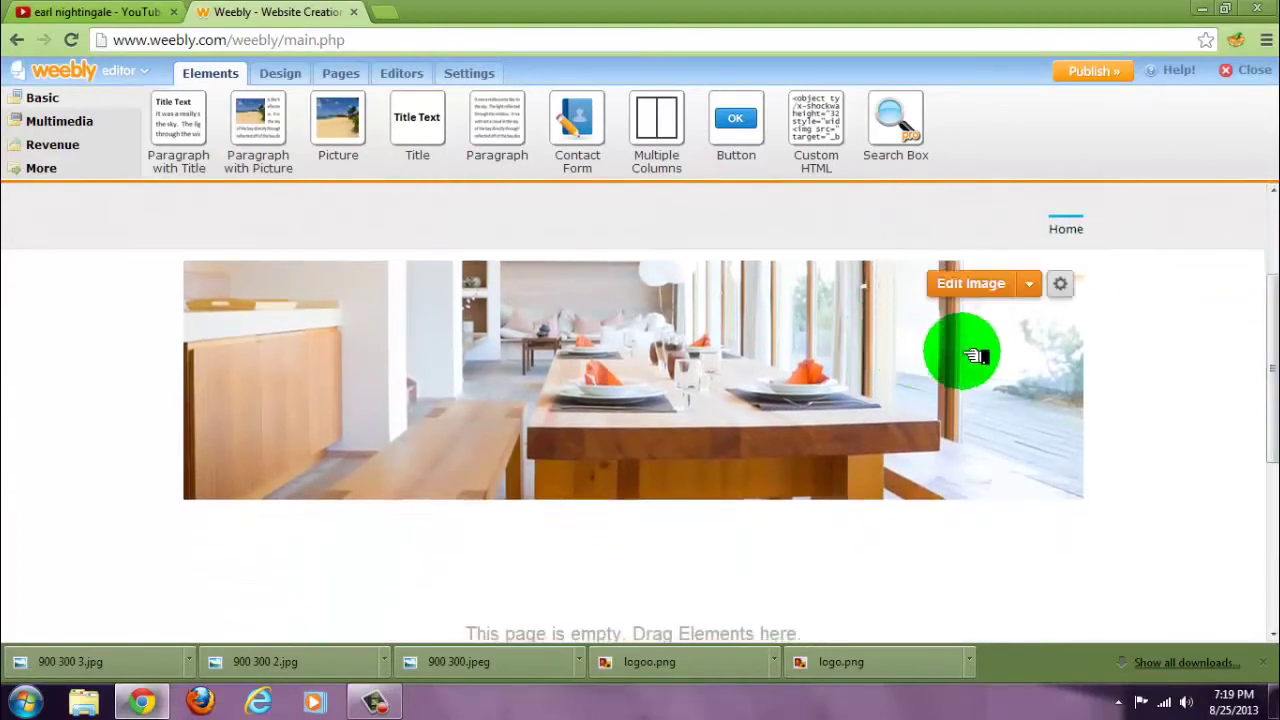
click(1062, 287)
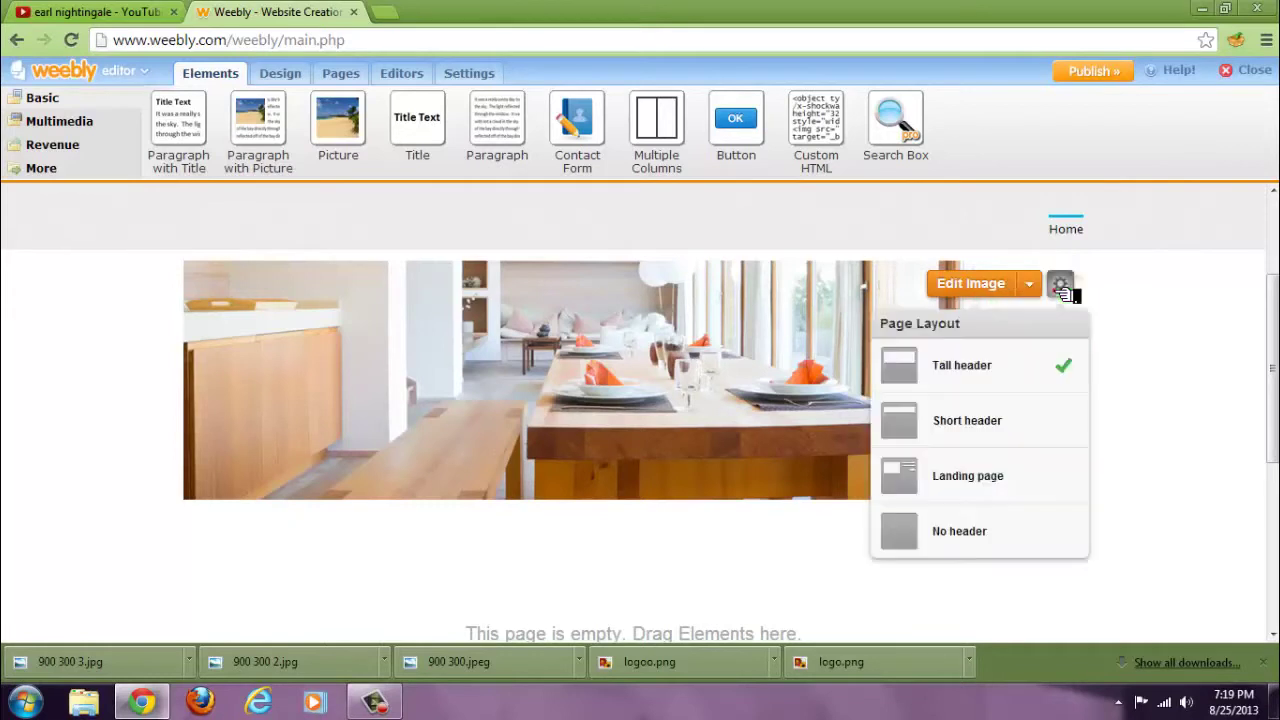
click(1020, 477)
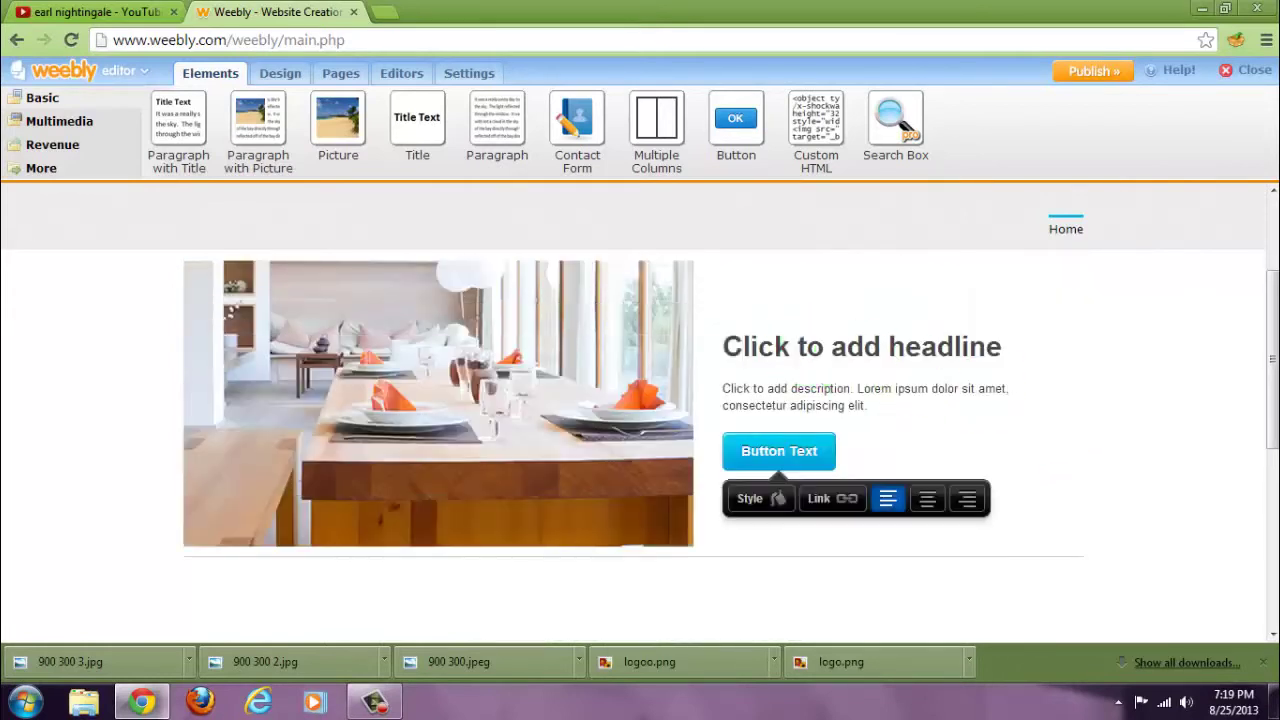
Return the home page layout to Tall header.
click(680, 306)
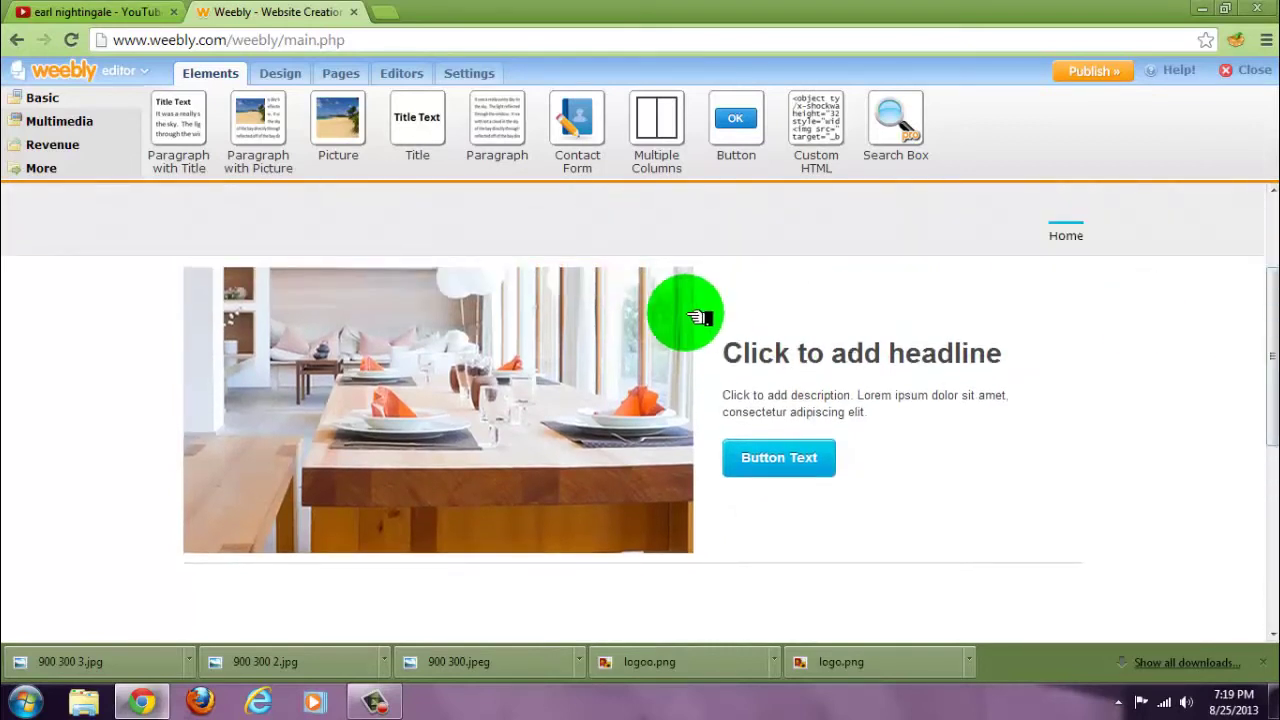
click(672, 293)
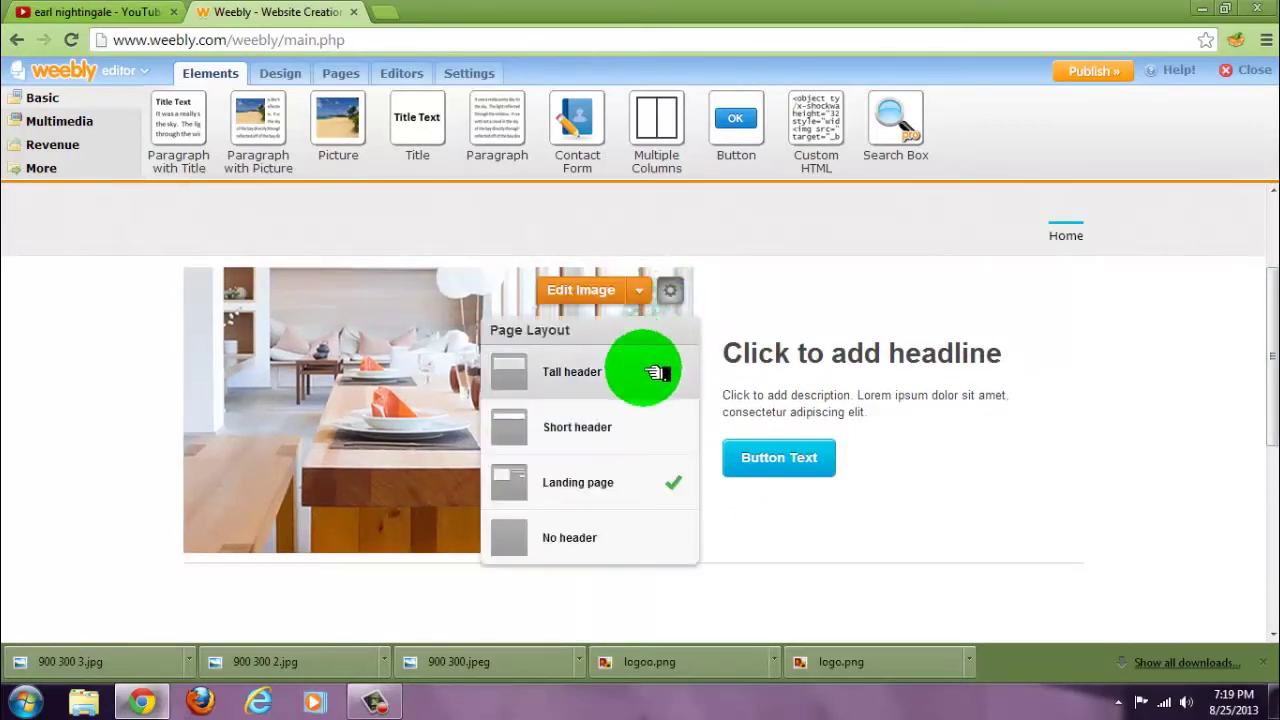
click(597, 372)
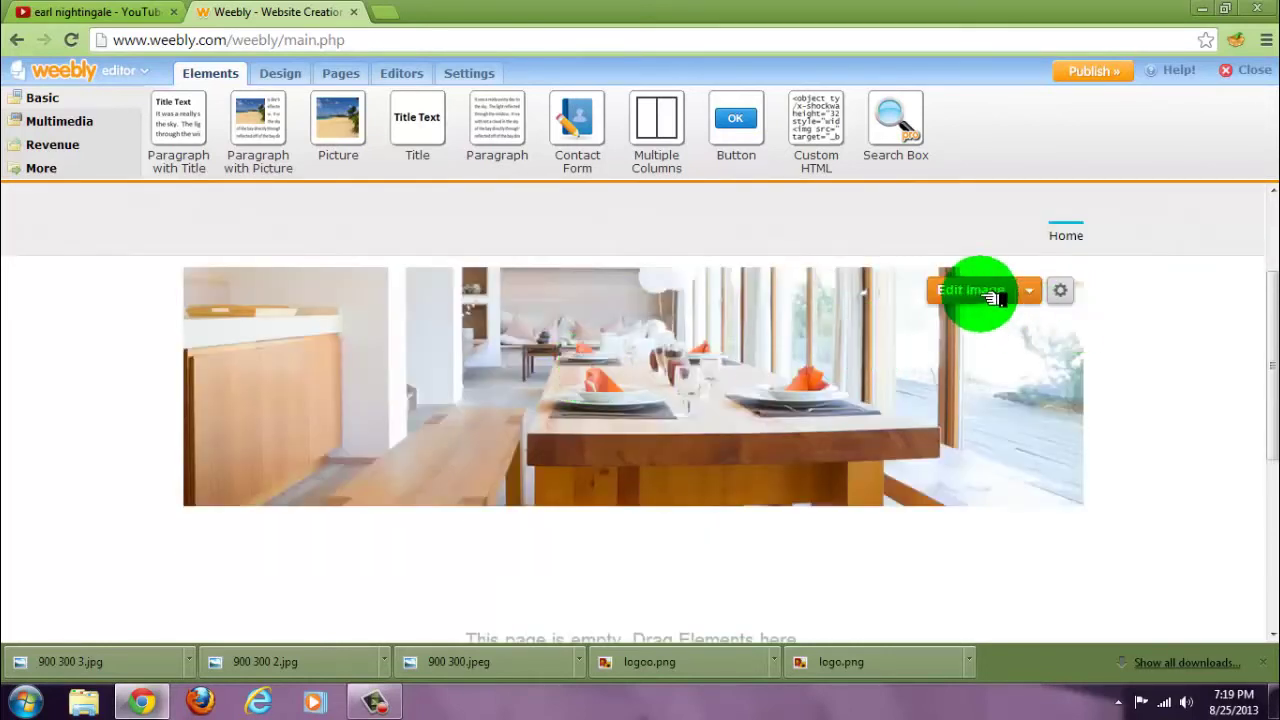
Open the header image below the navigation for editing and remove its dining-room picture.
click(970, 291)
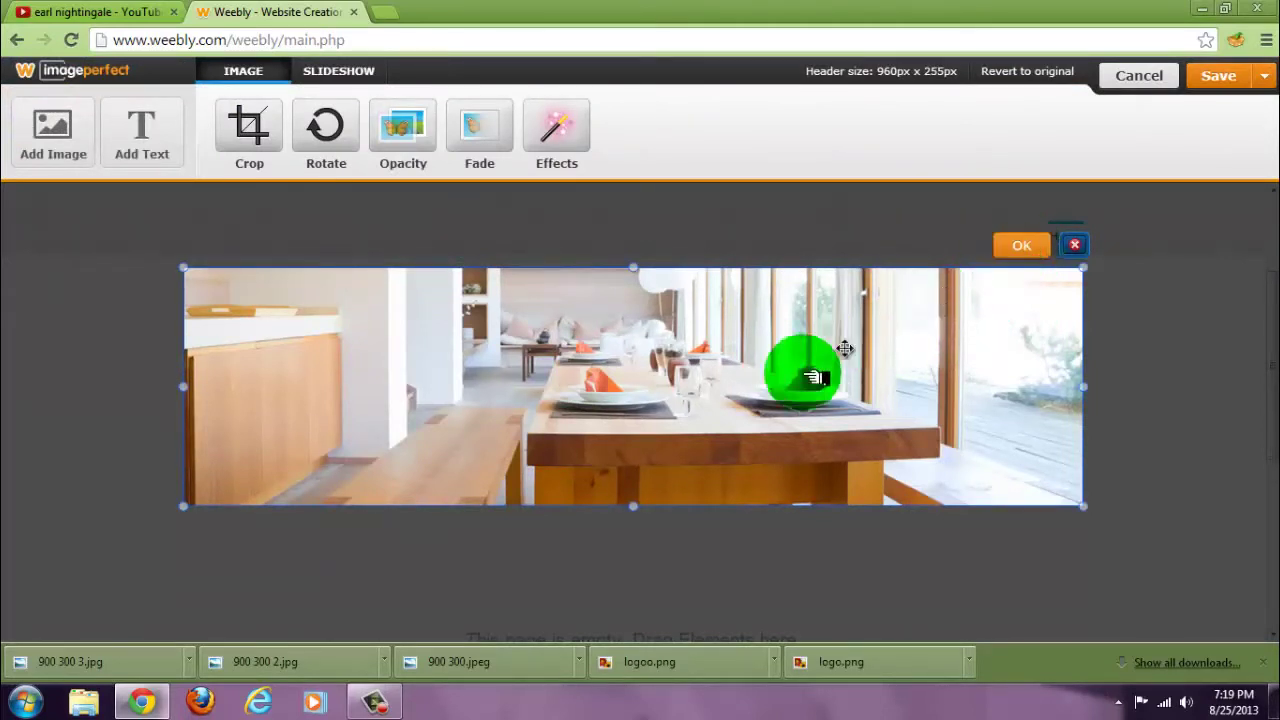
click(1074, 250)
click(662, 156)
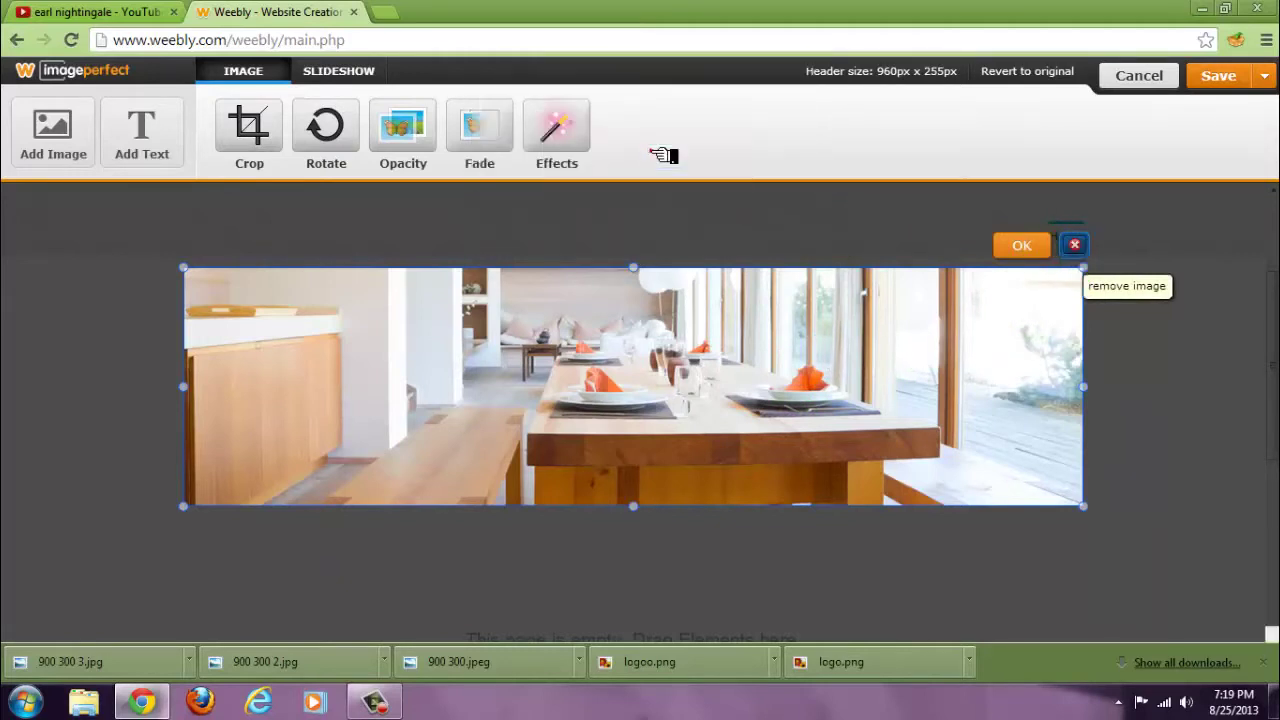
Upload the picture "banner 2" from the Pictures library into the empty header image.
click(640, 345)
click(630, 422)
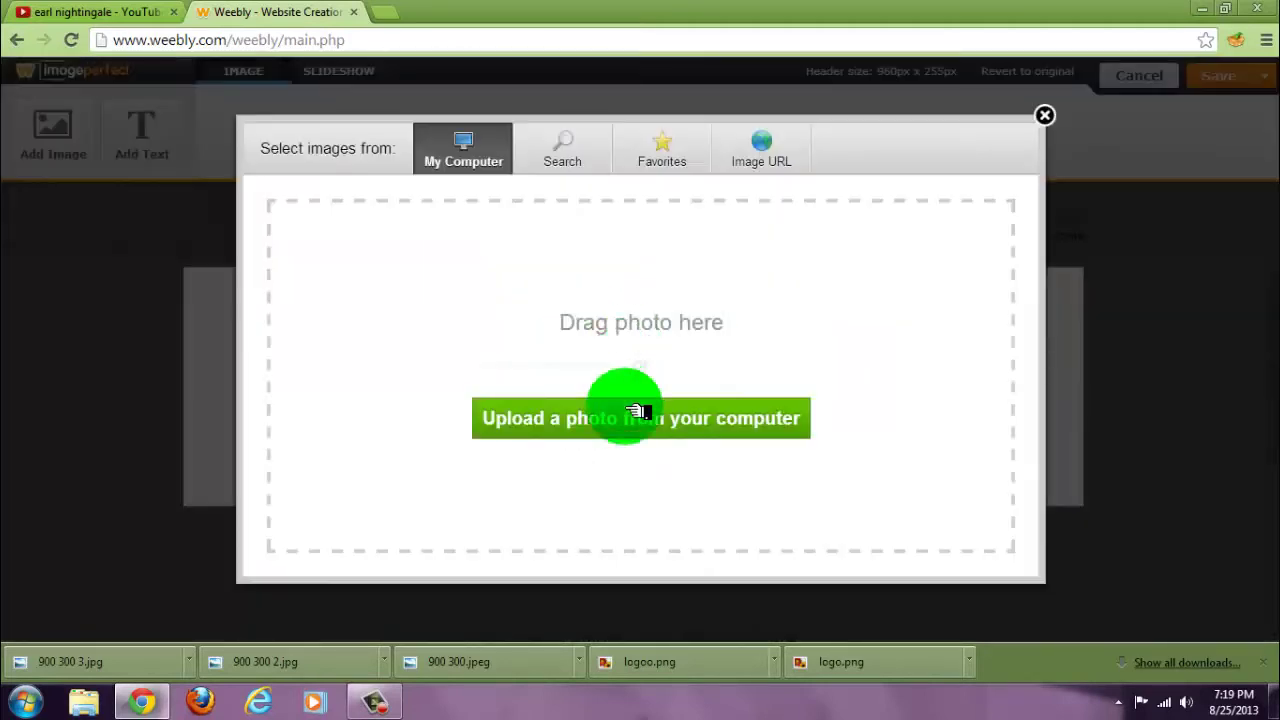
click(637, 433)
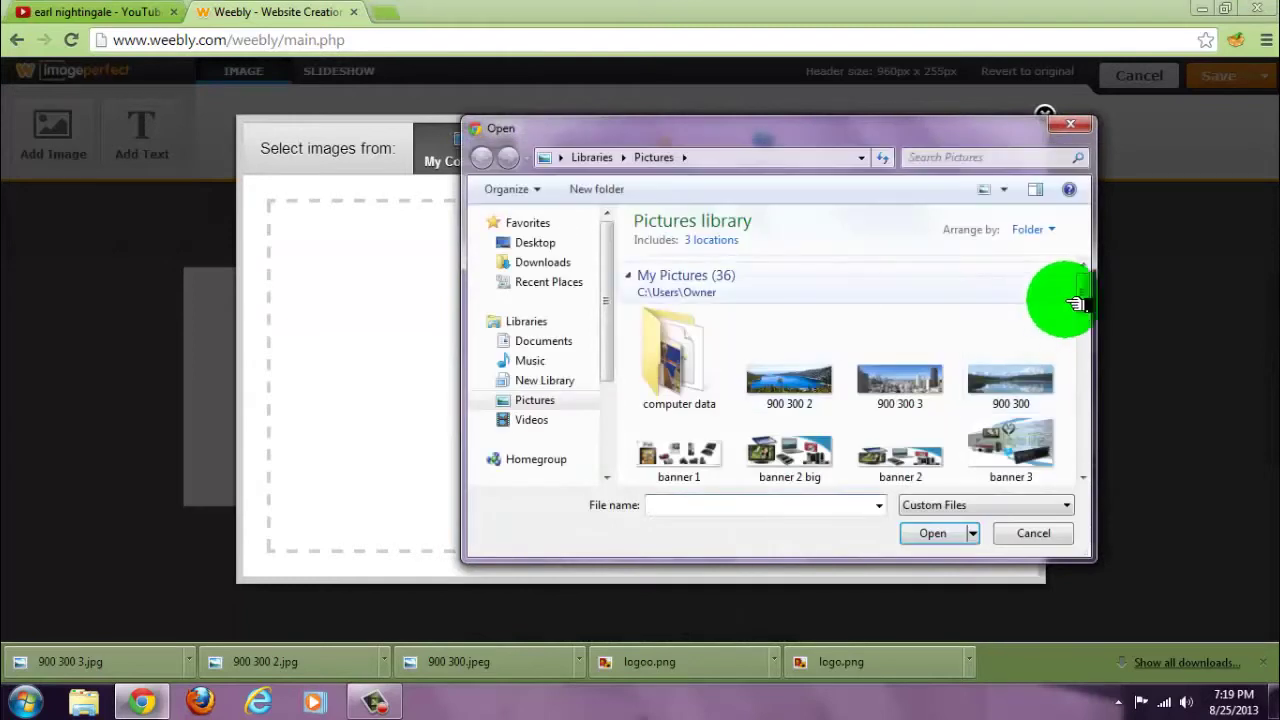
click(1090, 290)
click(900, 400)
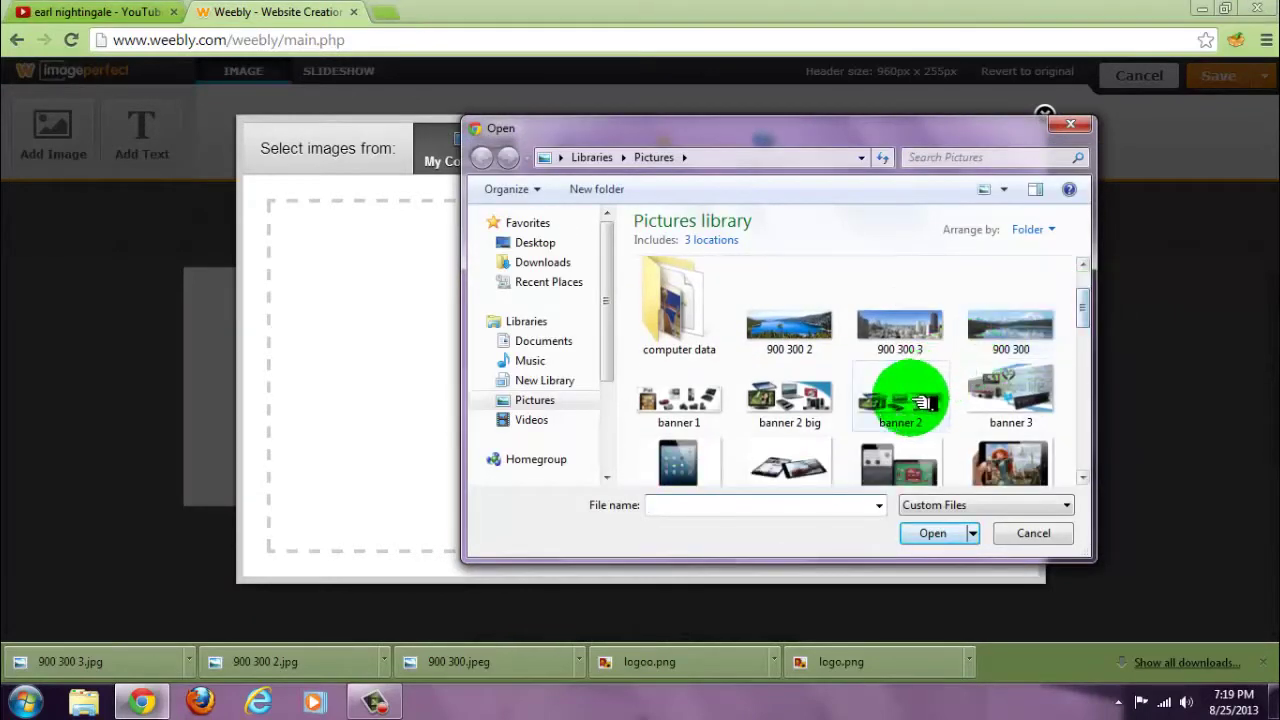
click(932, 533)
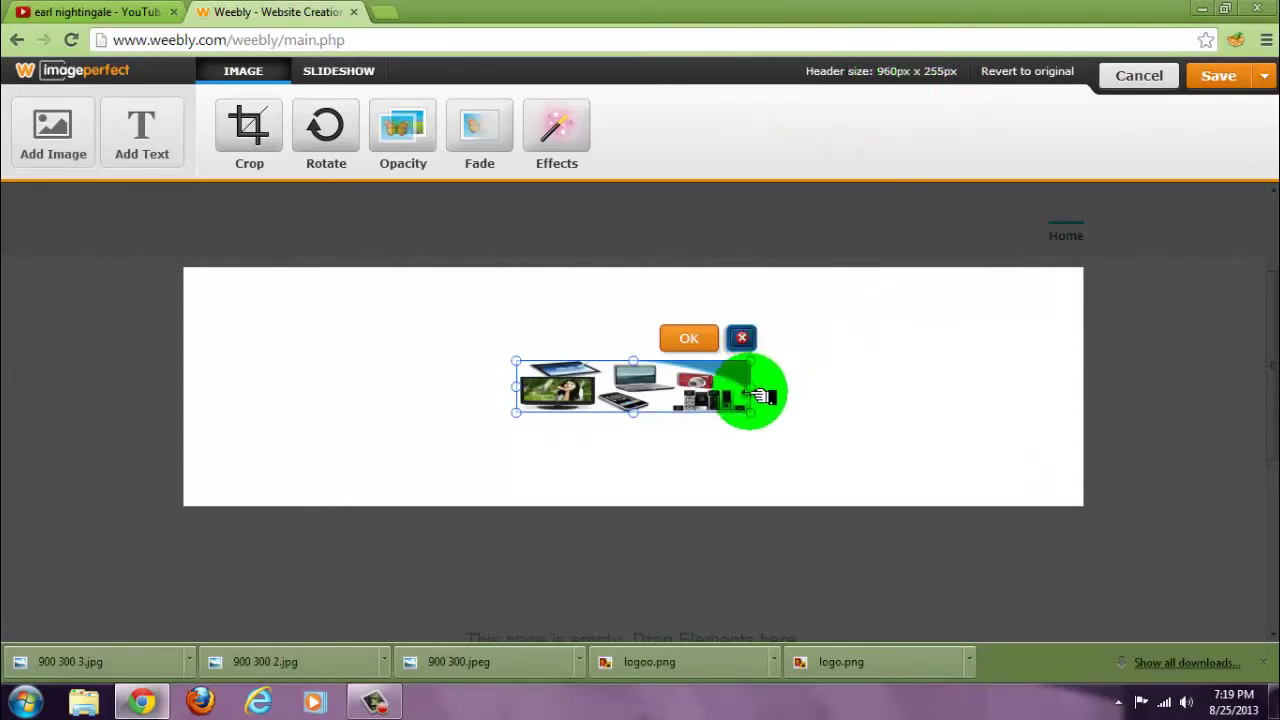
Enlarge the electronics banner picture until it spans the full width of the header area.
drag(757, 396, 1017, 363)
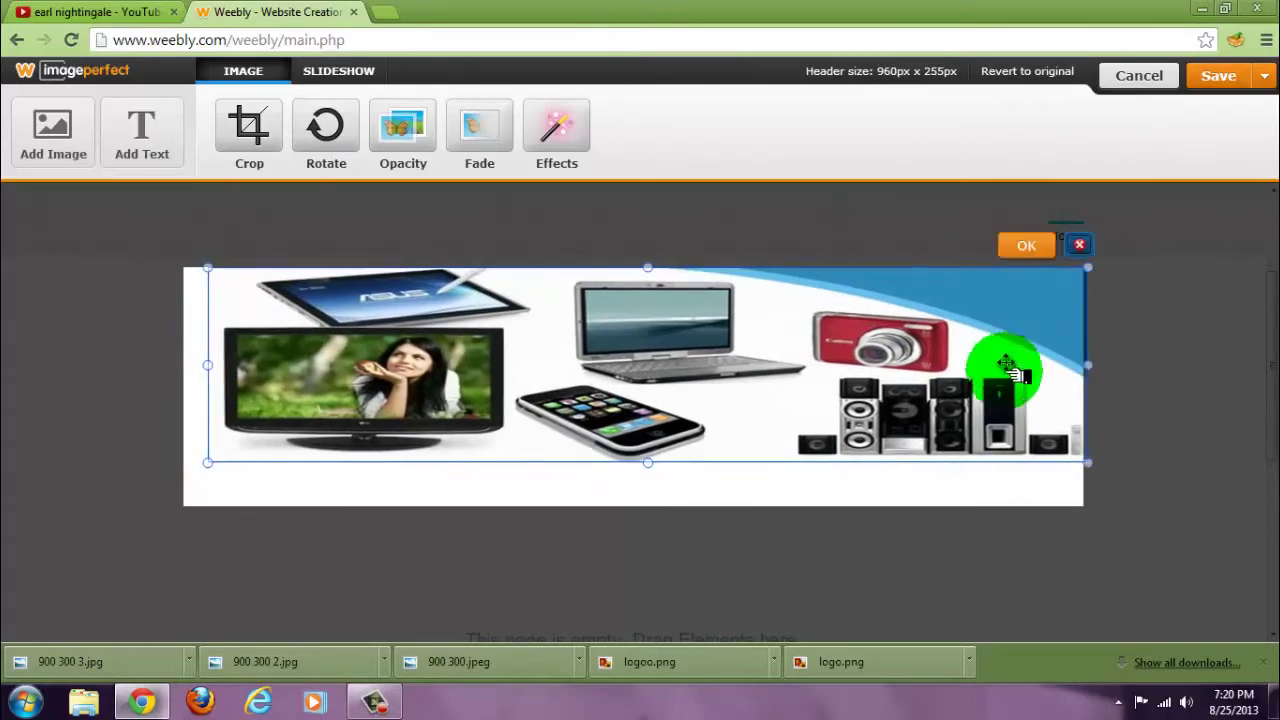
drag(655, 465, 657, 478)
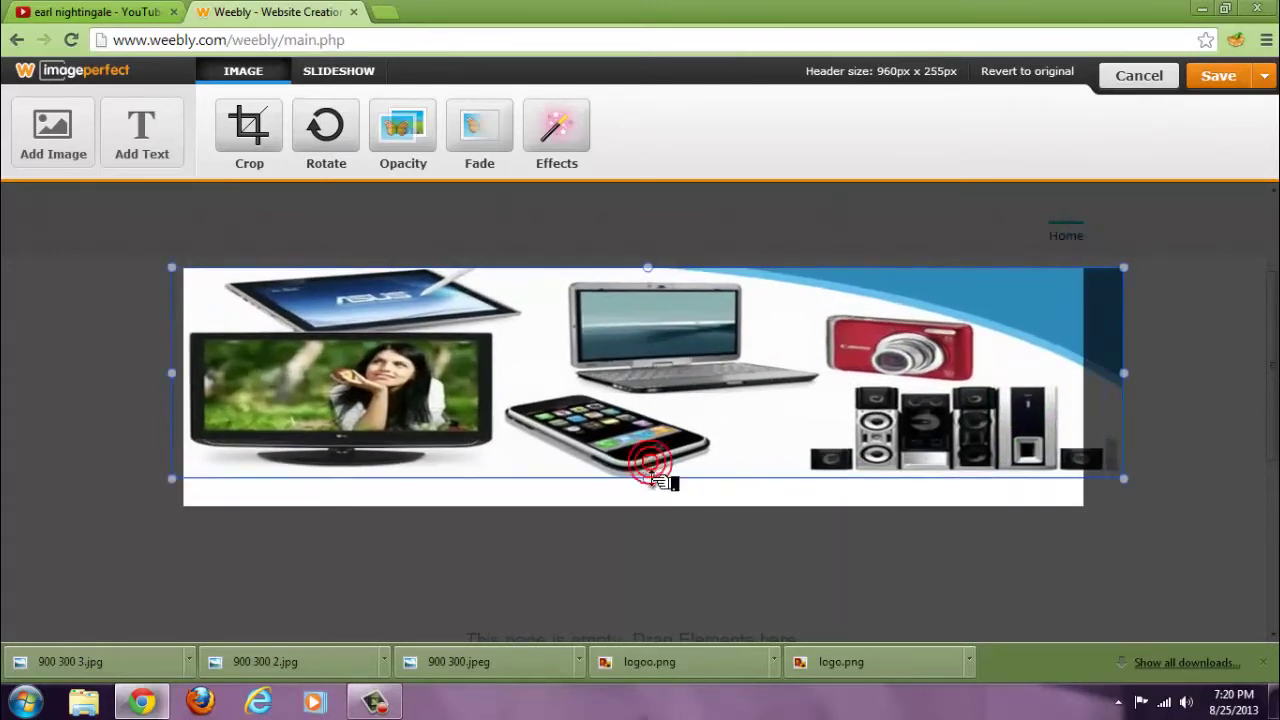
drag(766, 423, 760, 423)
click(655, 338)
drag(633, 268, 635, 285)
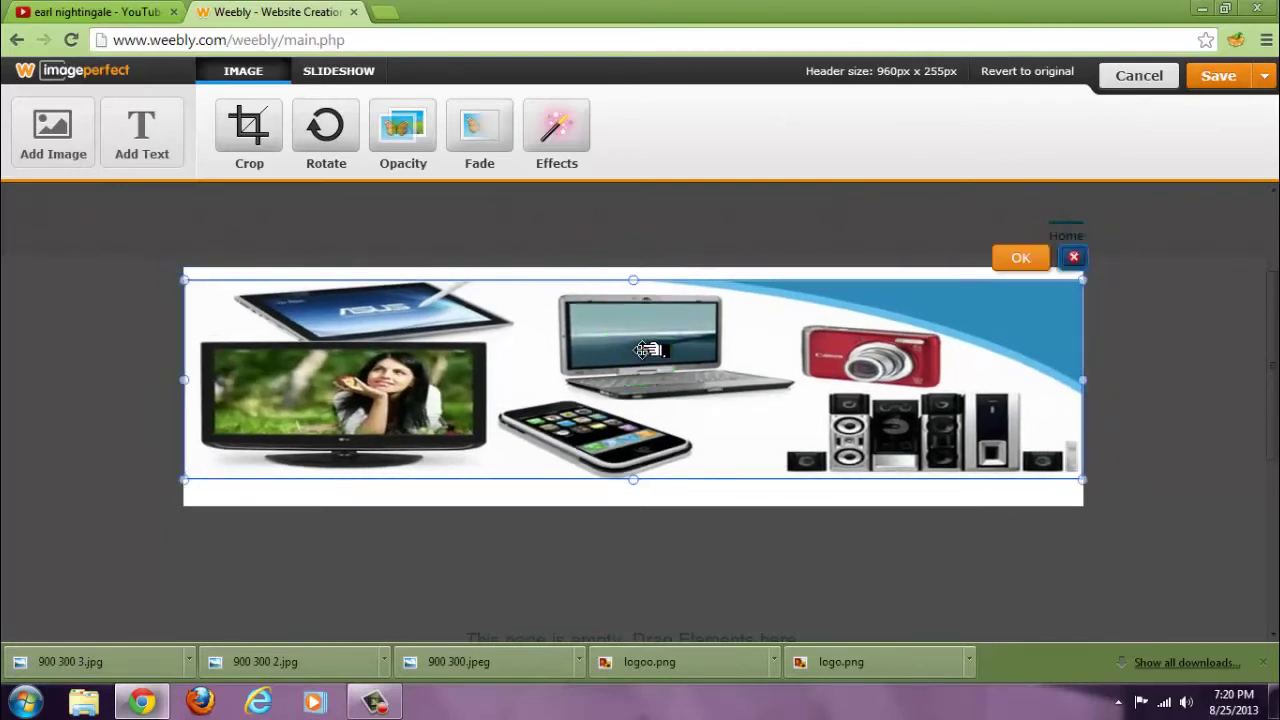
Align the banner picture with the header's upper edge and save the header image to this page only.
drag(650, 375, 651, 363)
click(1025, 248)
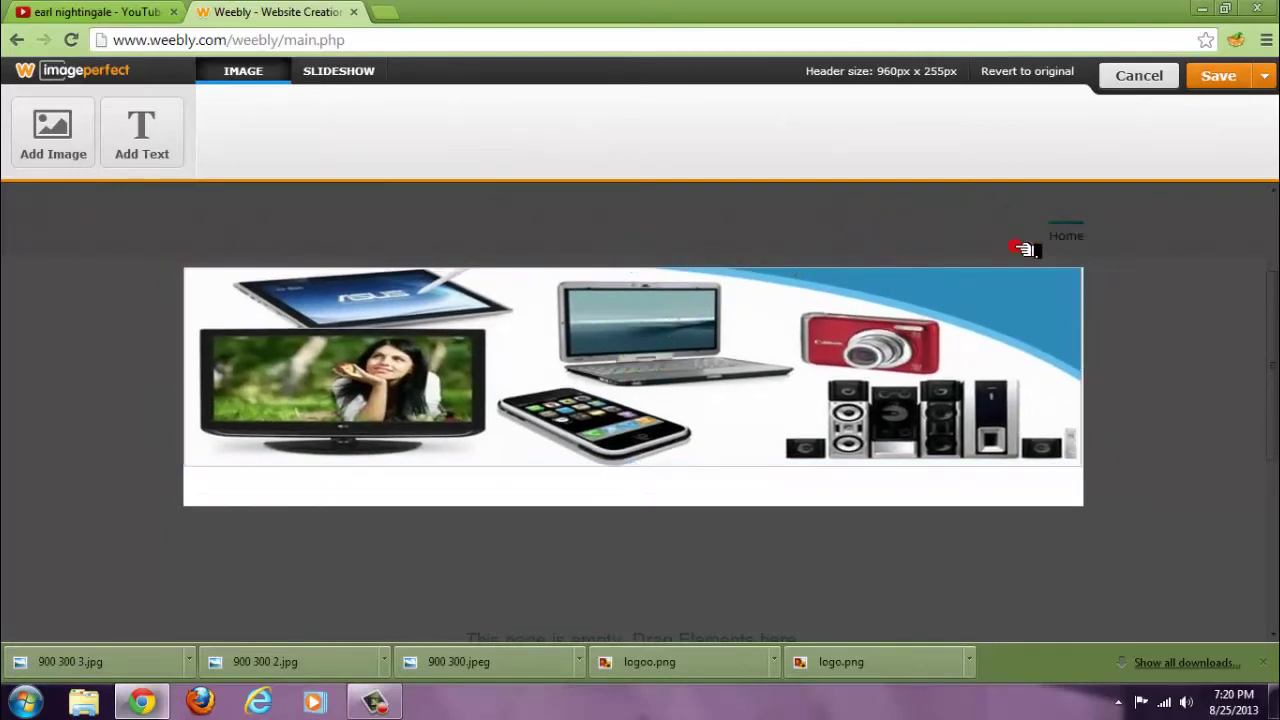
click(1267, 77)
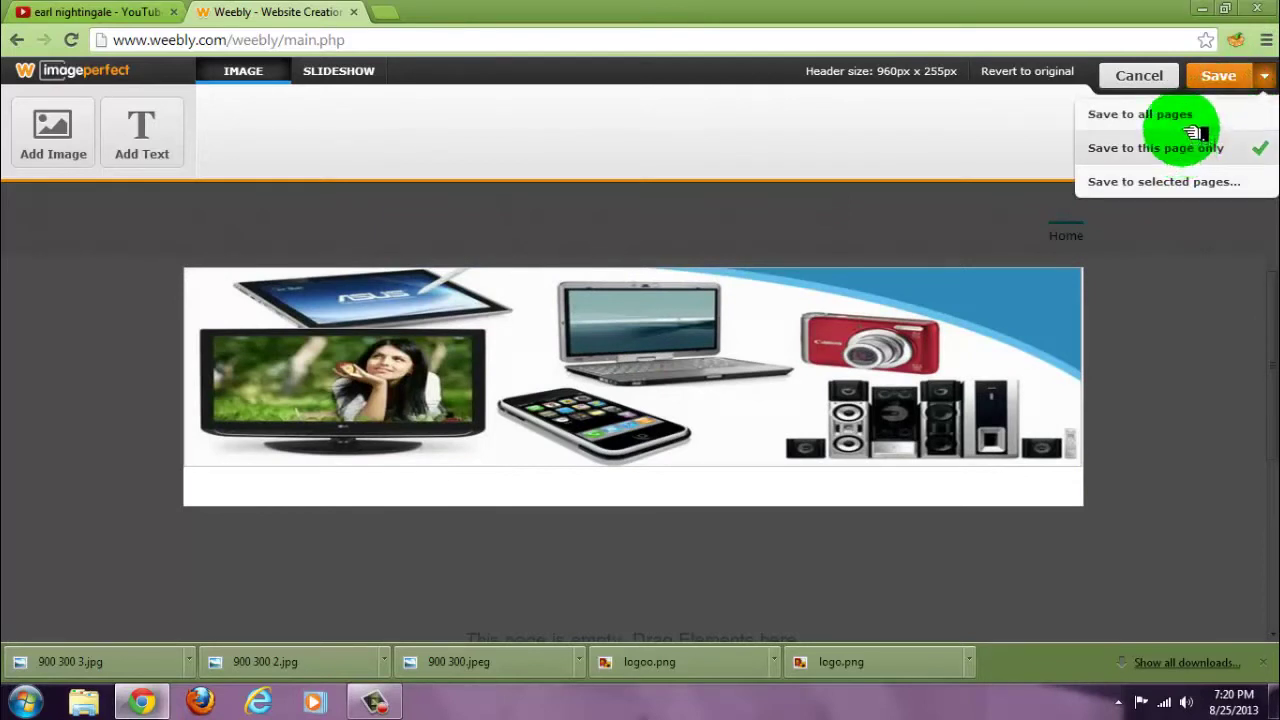
click(1222, 80)
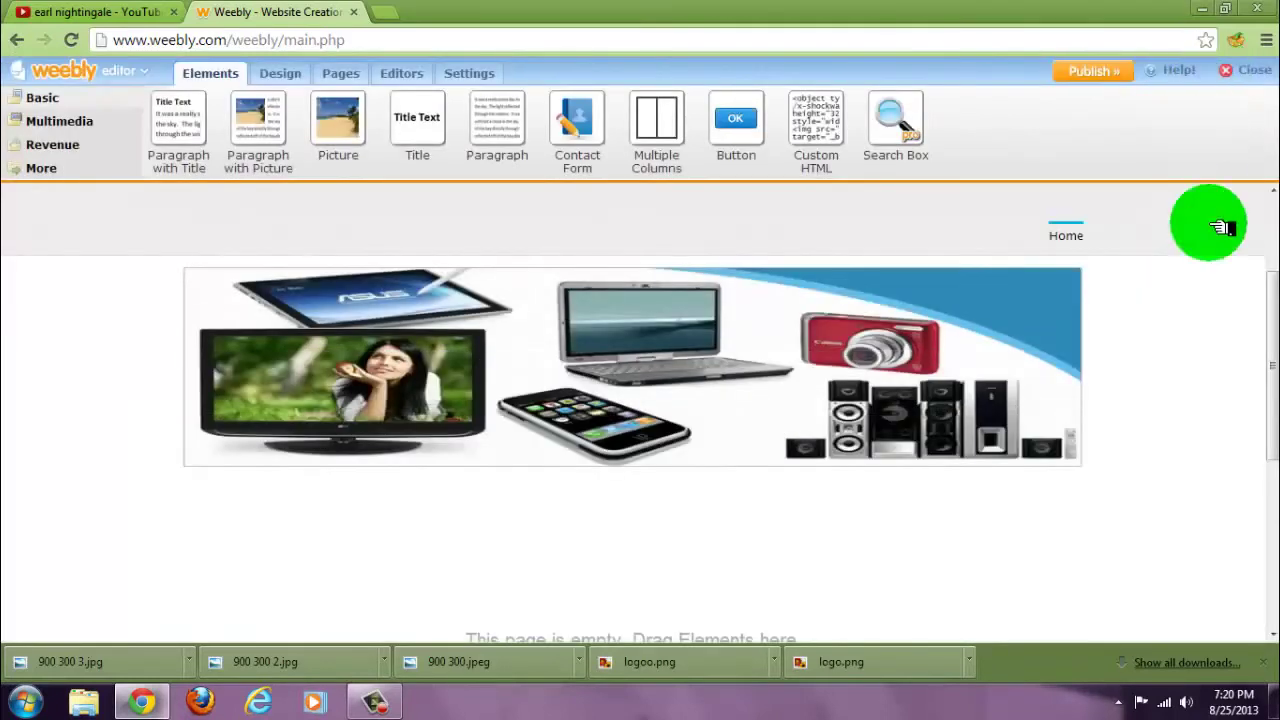
Change the home page layout to No header.
drag(1271, 300, 1271, 280)
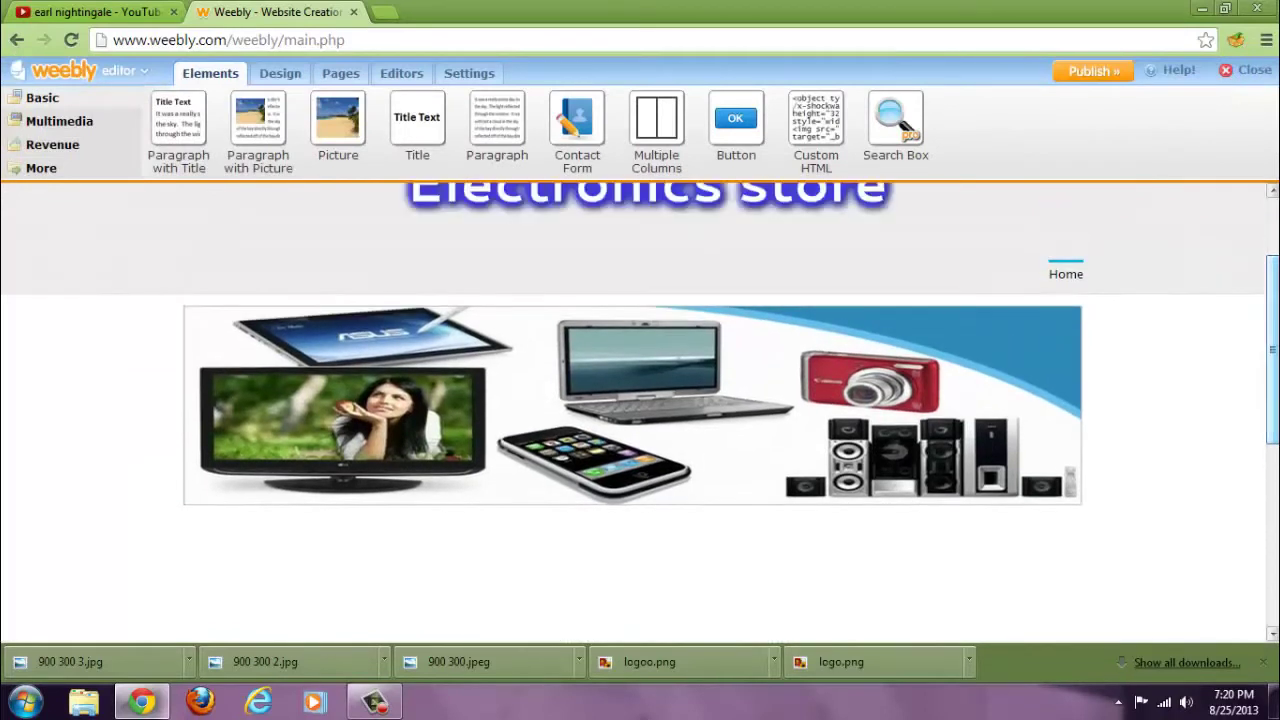
click(885, 365)
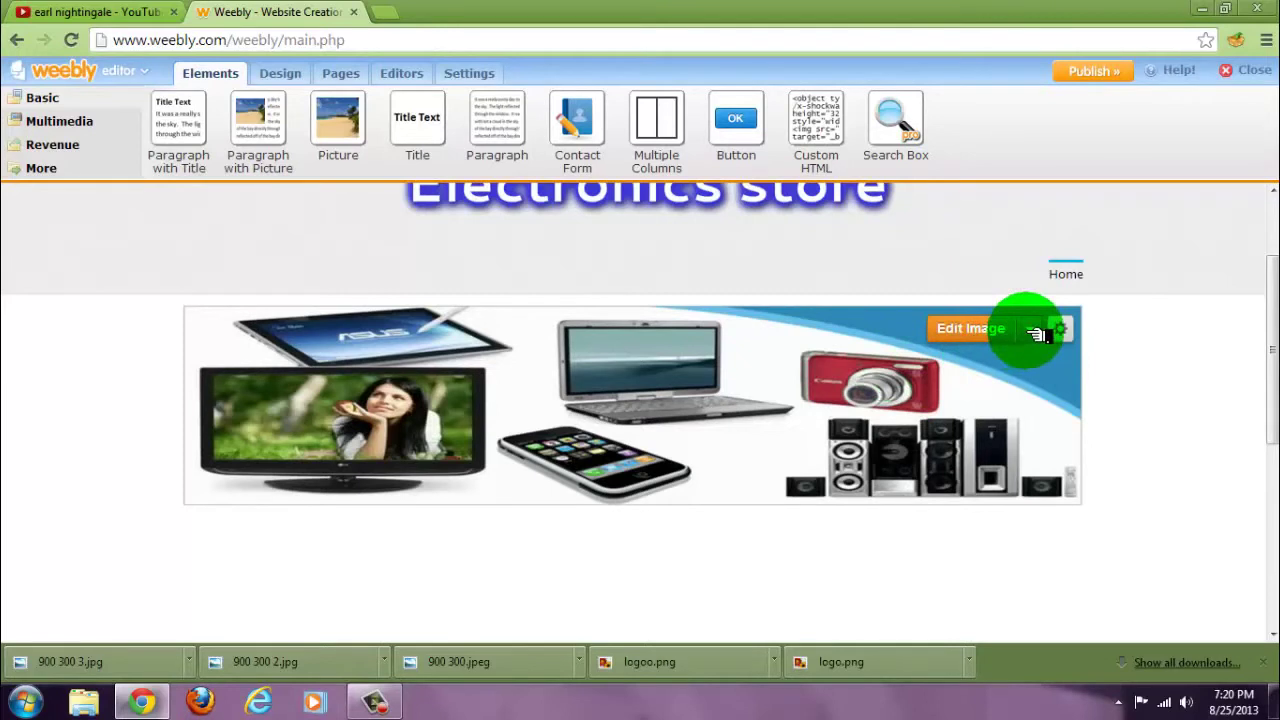
click(1062, 332)
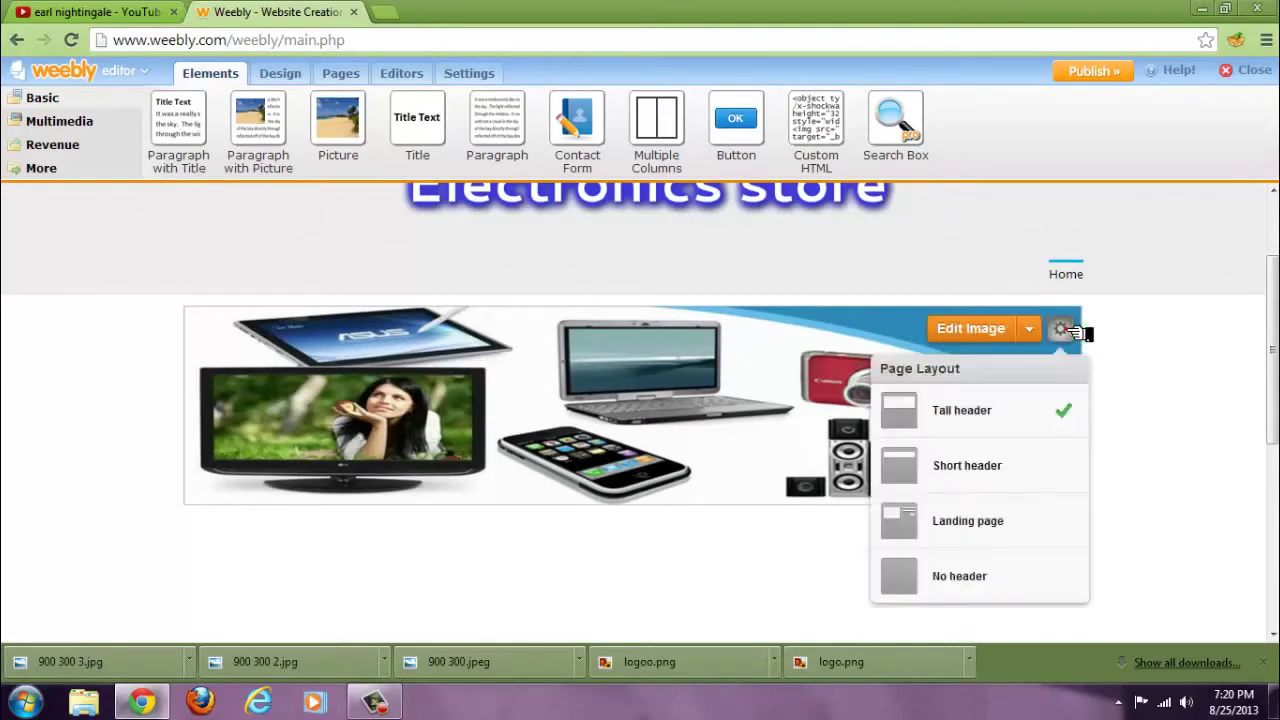
click(1008, 563)
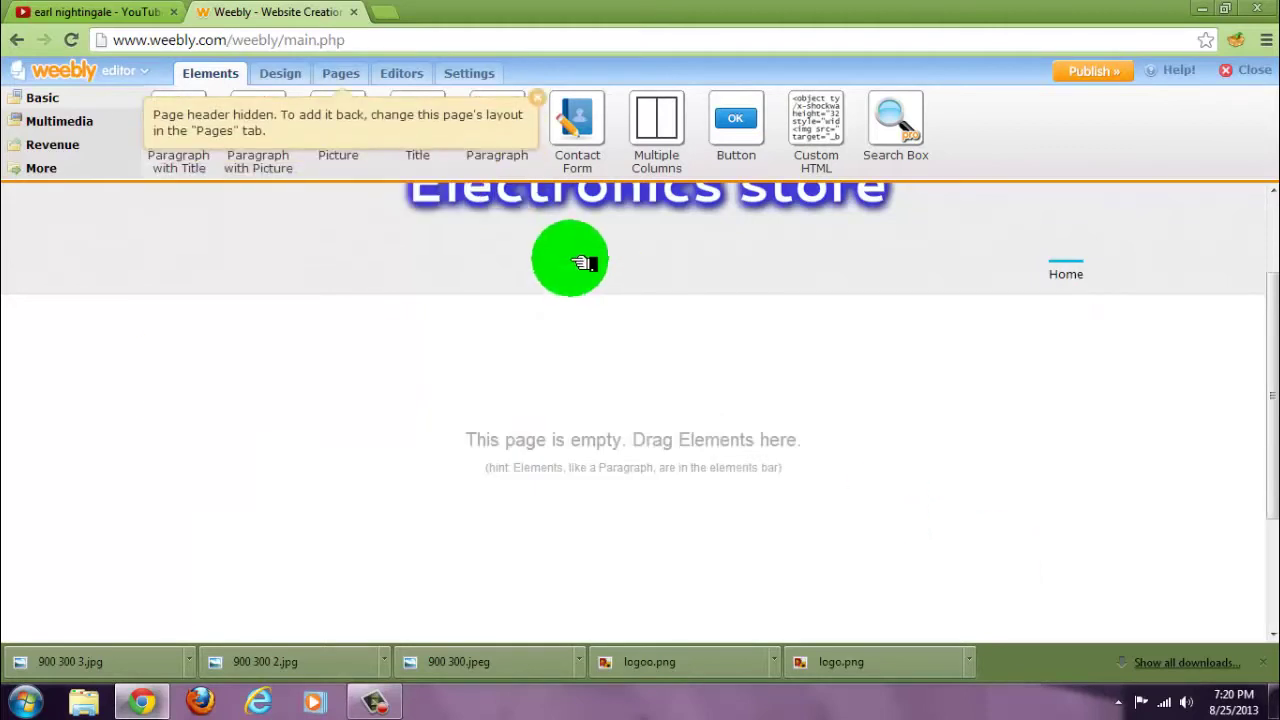
Add a Slideshow element to the empty home page, using the Simple Slideshow style.
click(90, 125)
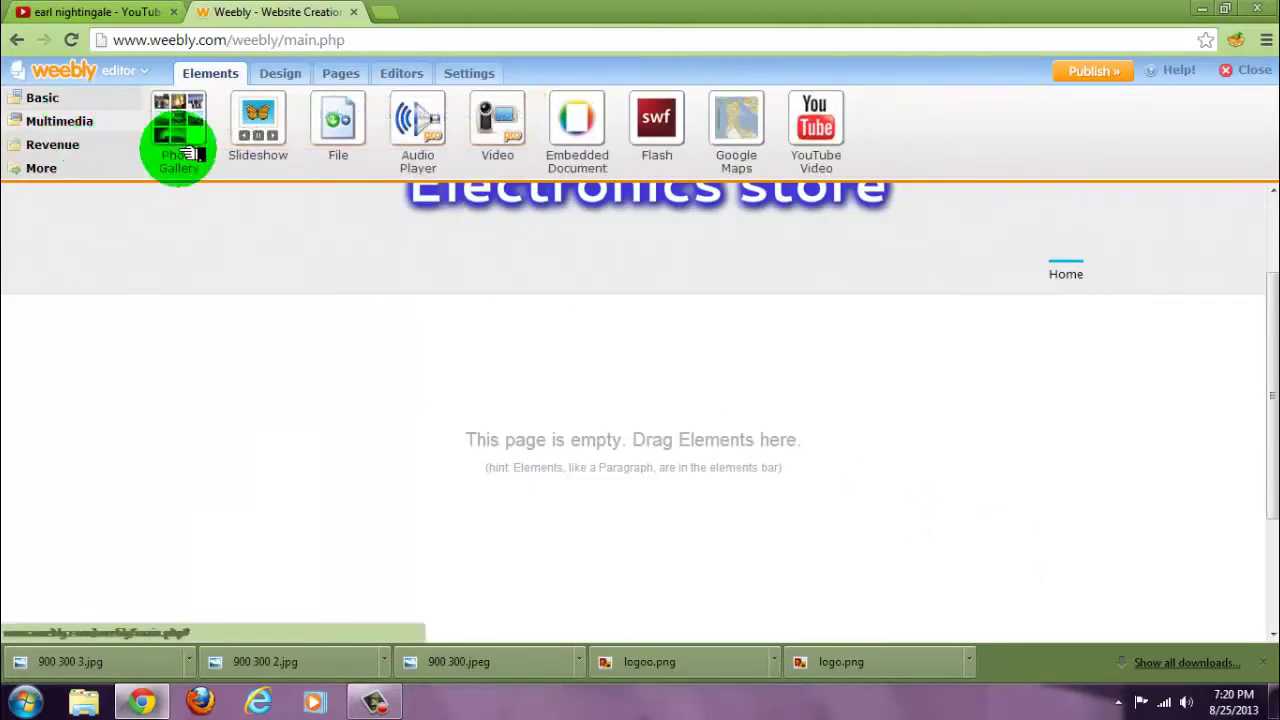
drag(403, 253, 617, 472)
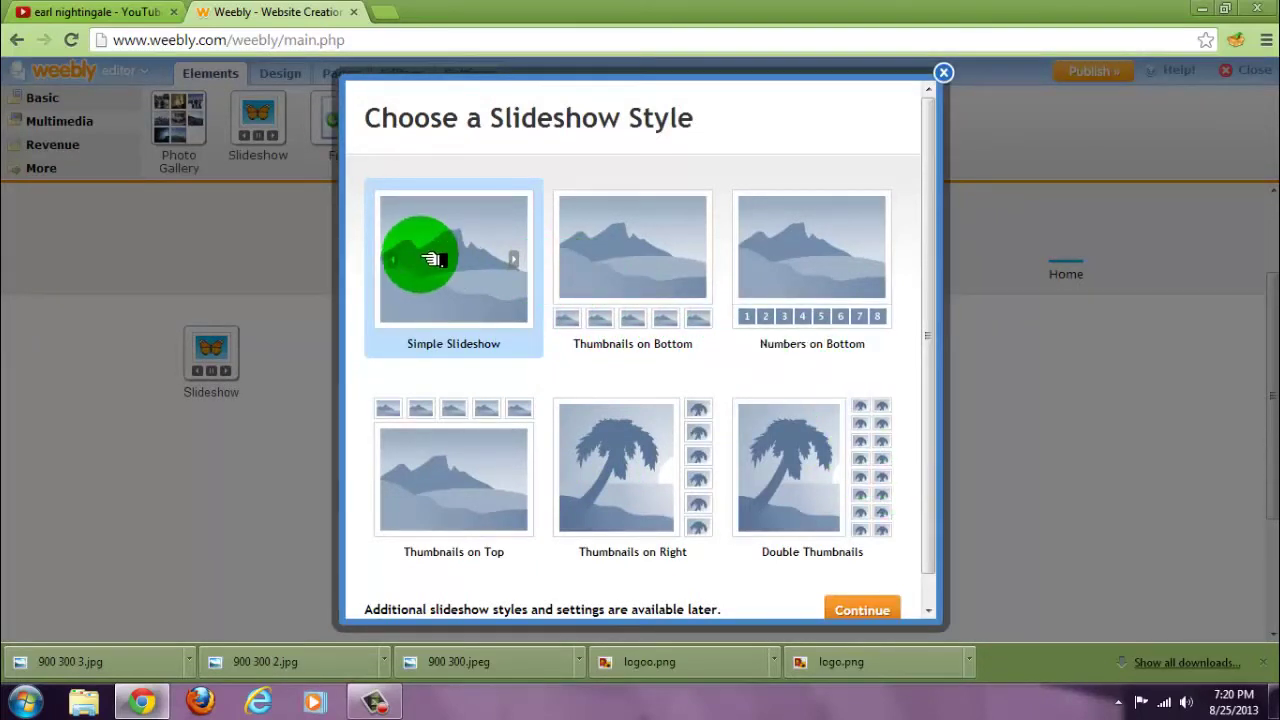
click(889, 610)
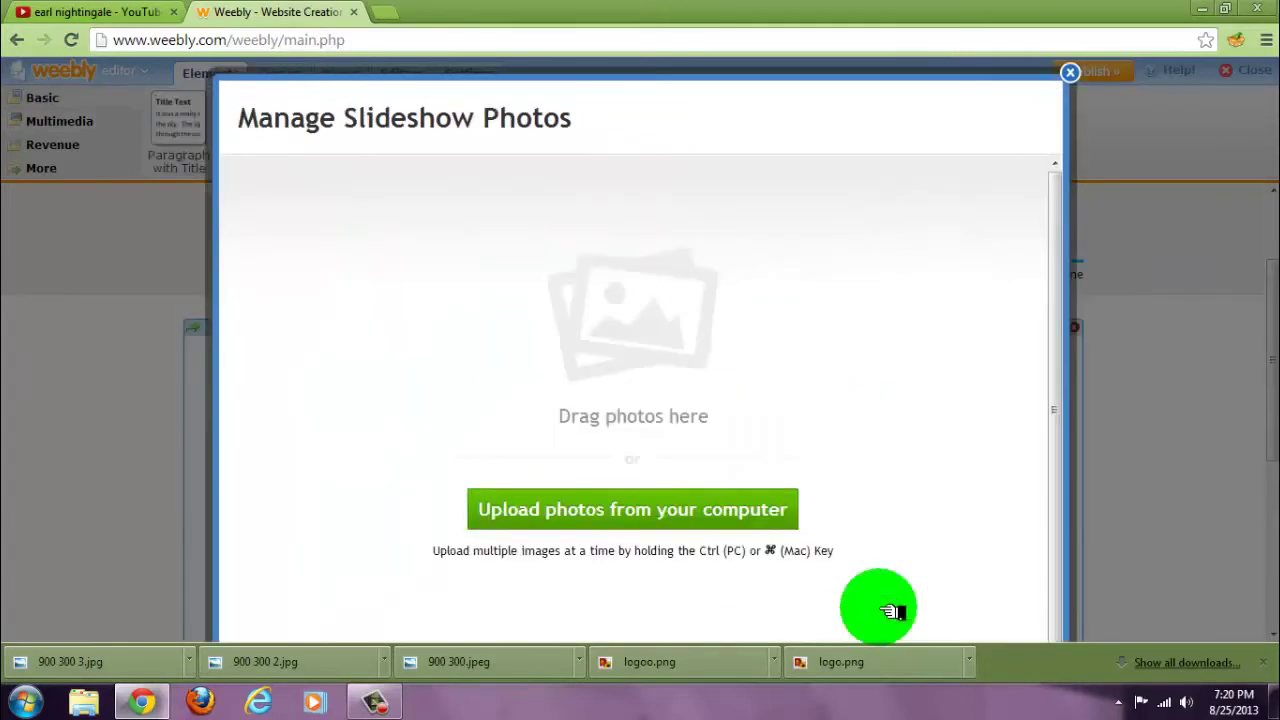
Upload the photos "900 300", "900 300 2" and "900 300 3" to the slideshow and save it.
click(776, 514)
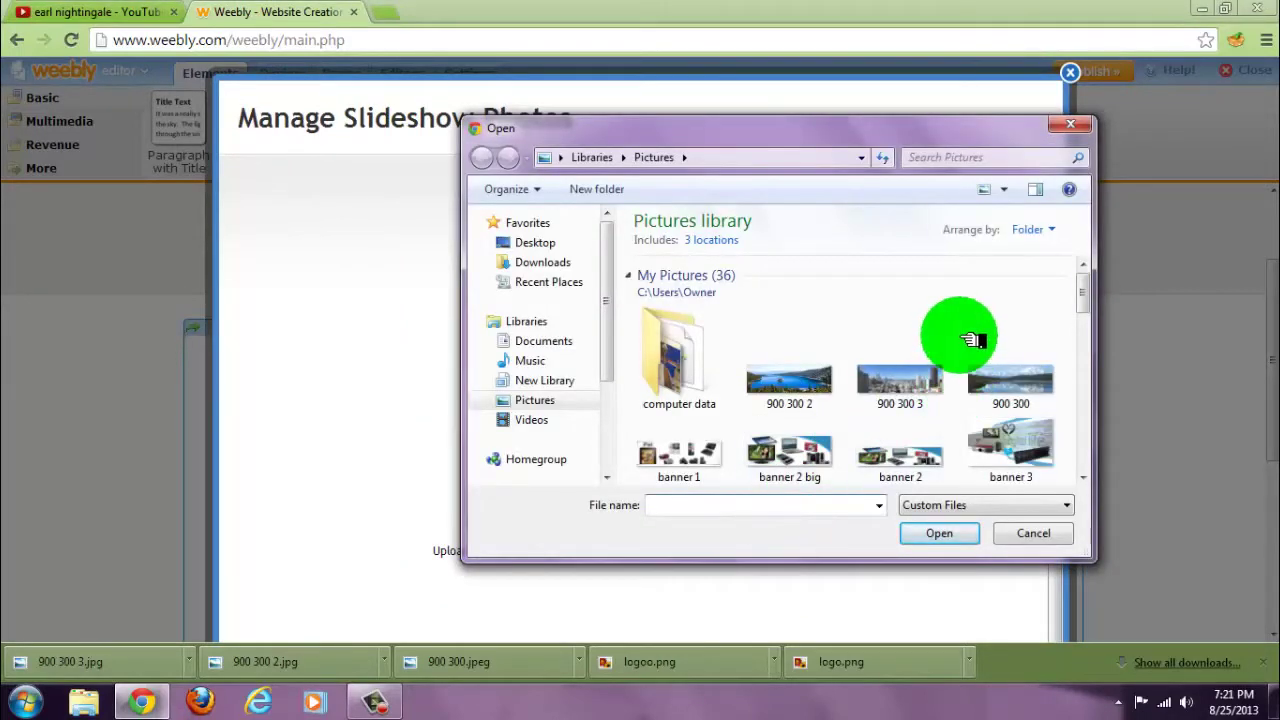
click(800, 406)
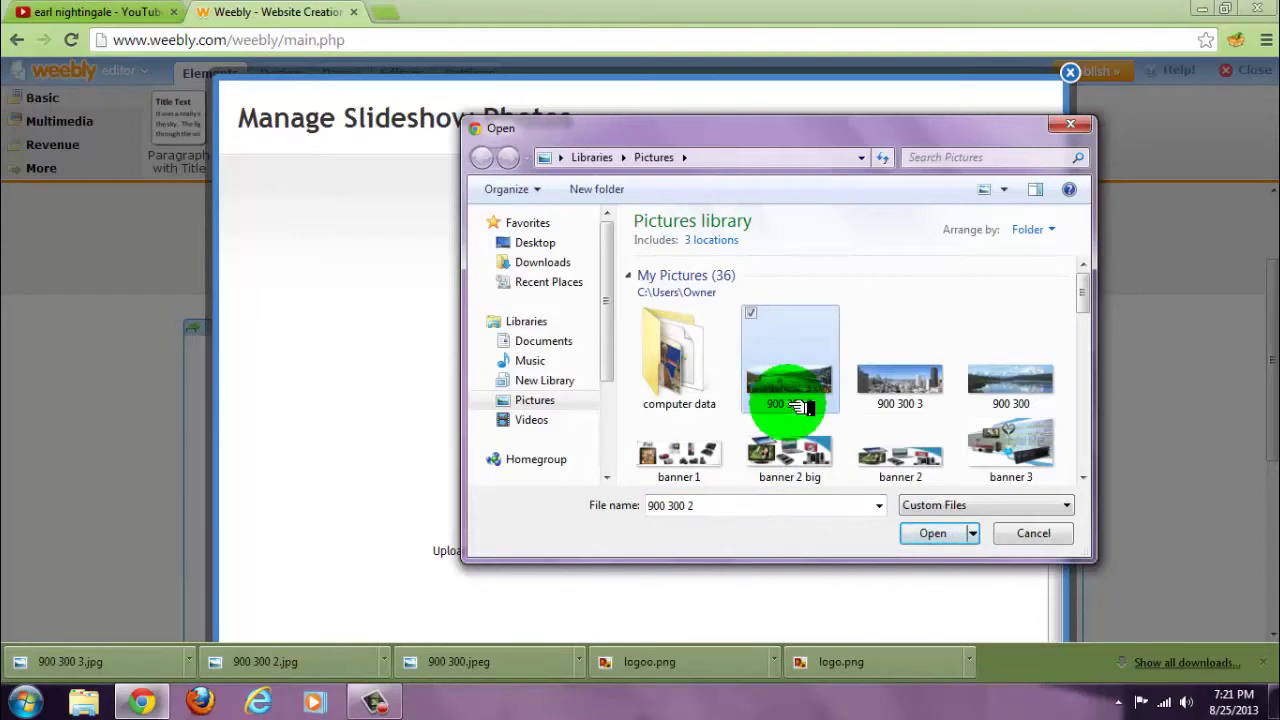
ctrl+click(866, 380)
ctrl+click(1006, 382)
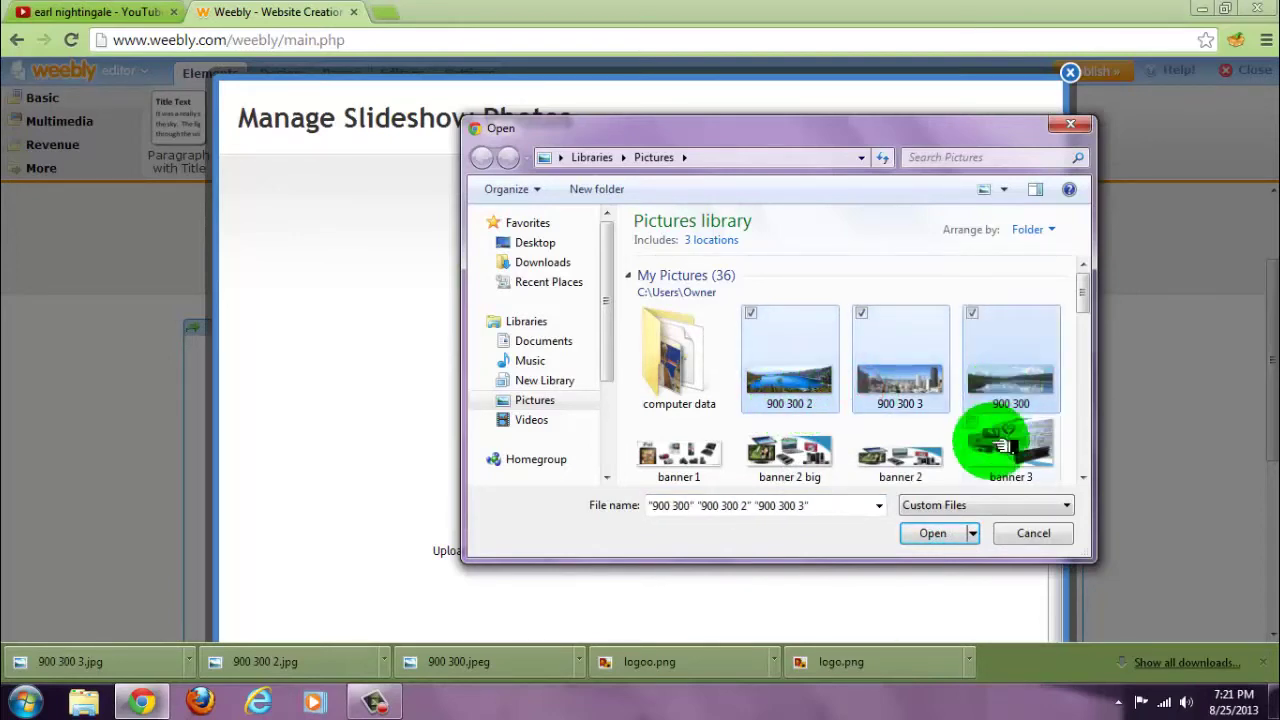
click(940, 533)
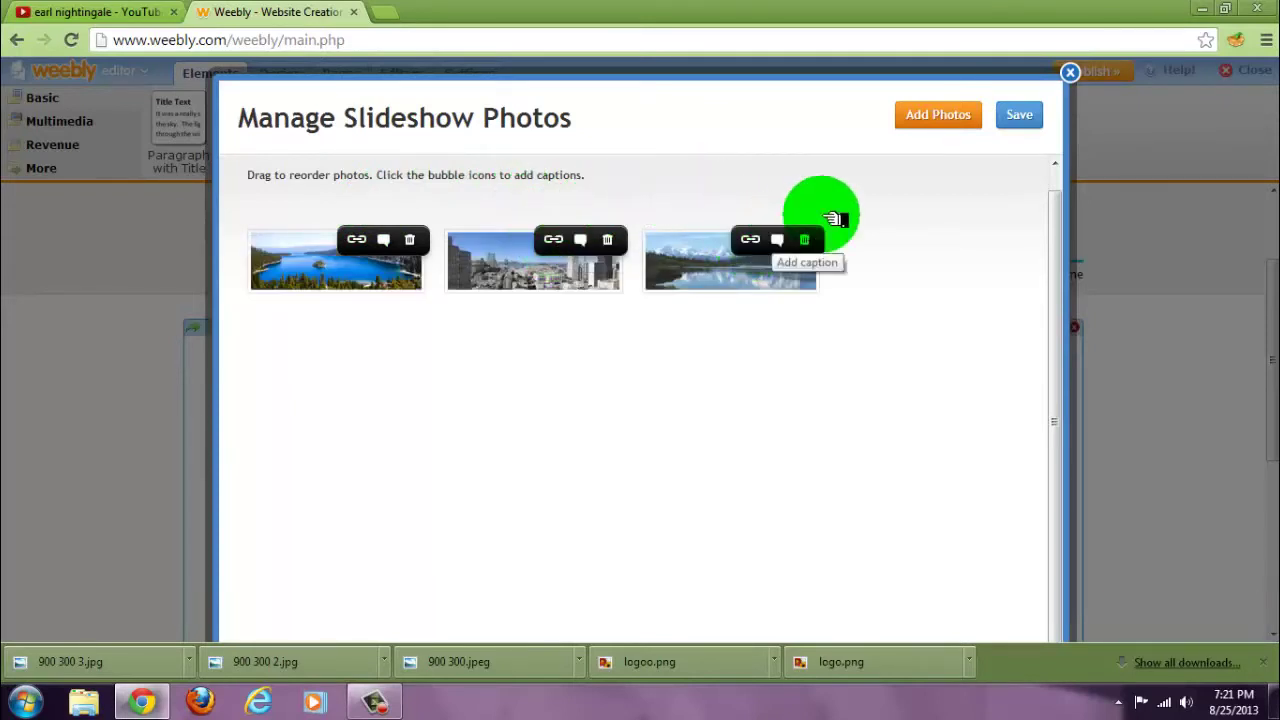
click(1018, 118)
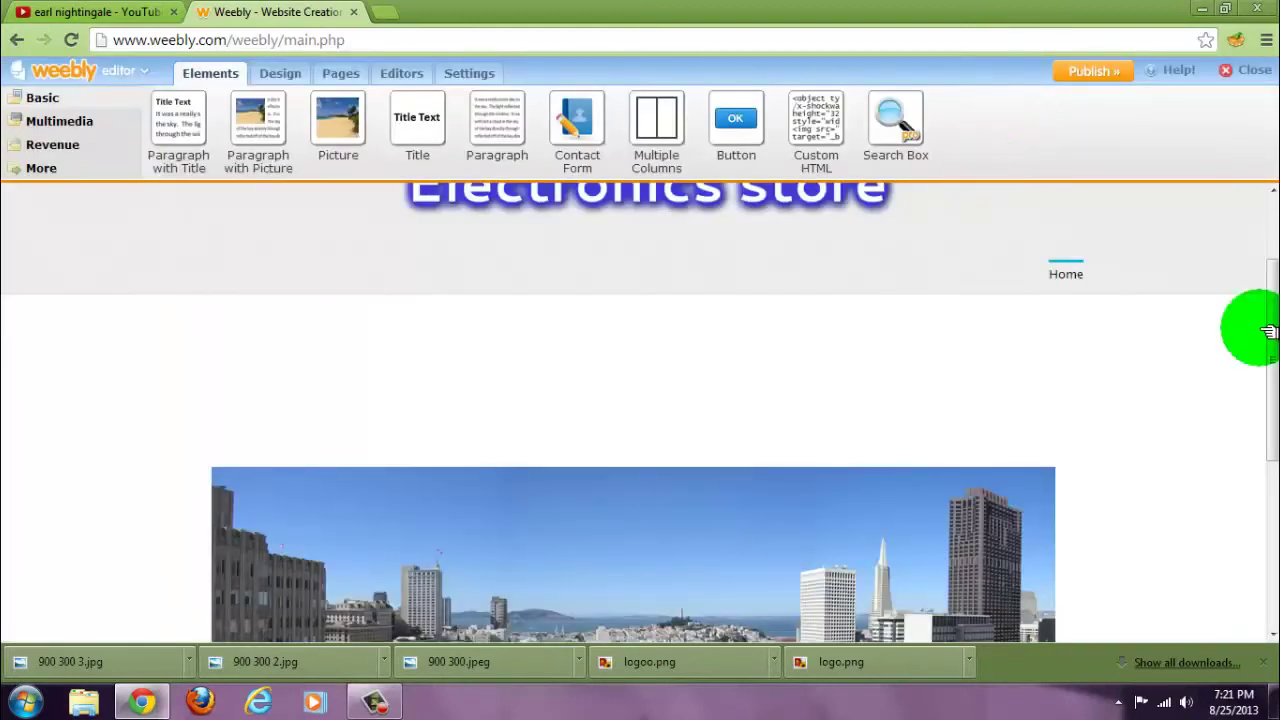
Set the slideshow's transition style to Slide, leaving its navigation style at None.
scroll(1275, 338, down, 3)
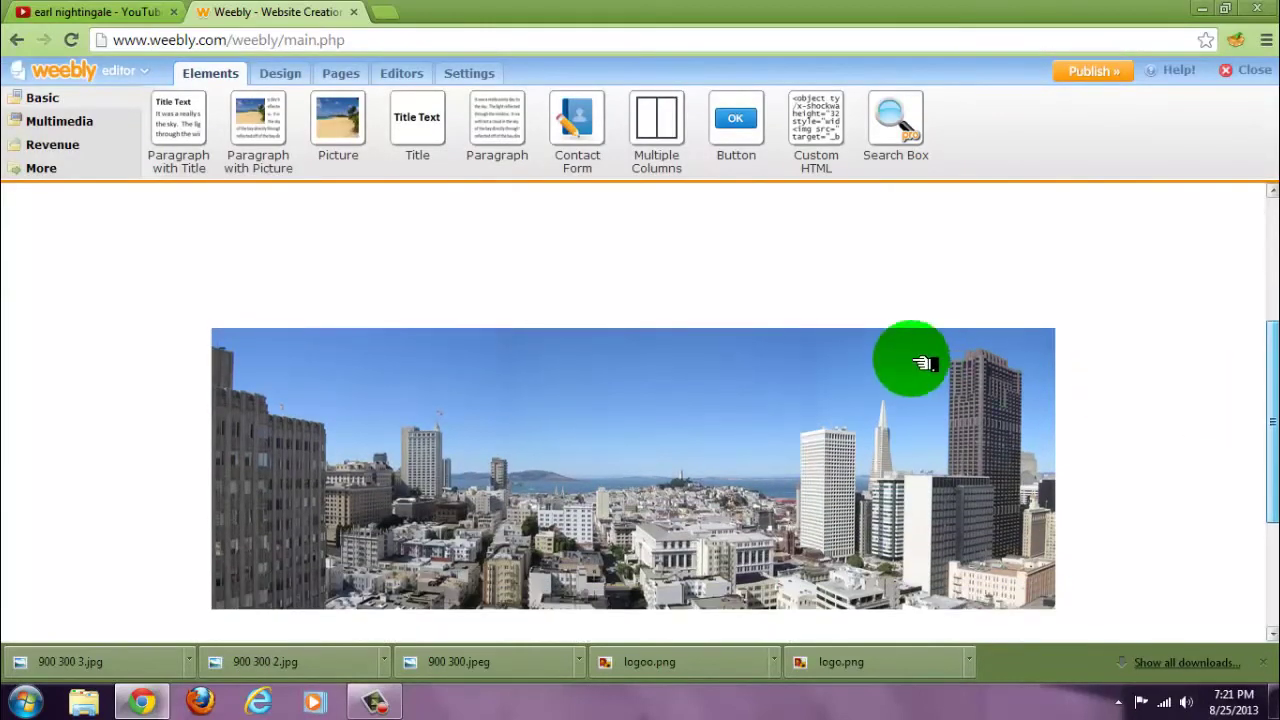
mouse_move(892, 347)
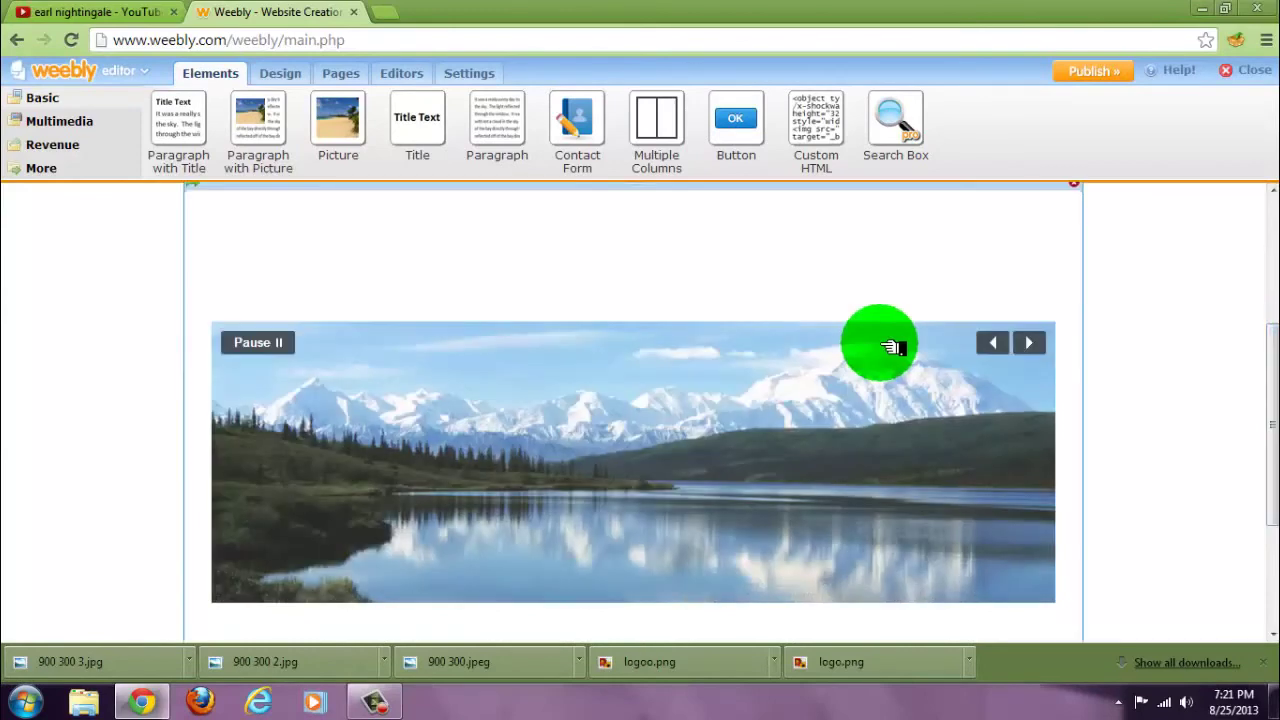
click(860, 258)
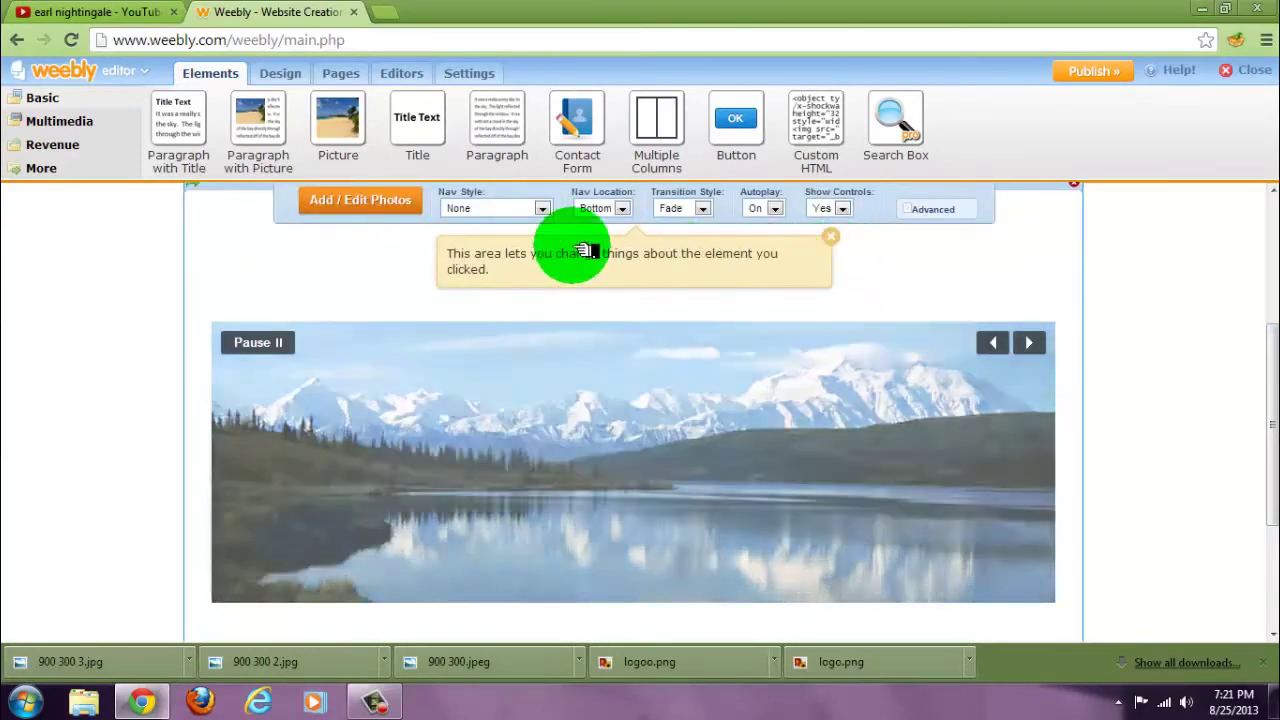
click(548, 208)
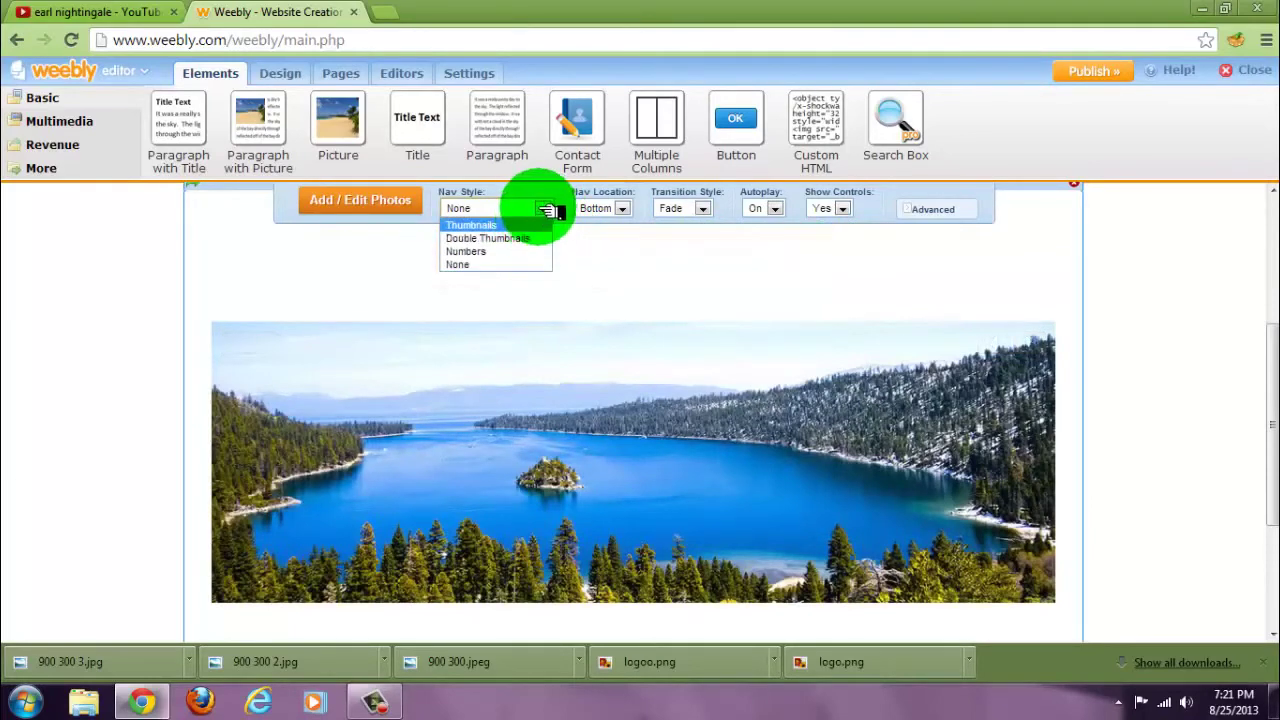
click(542, 208)
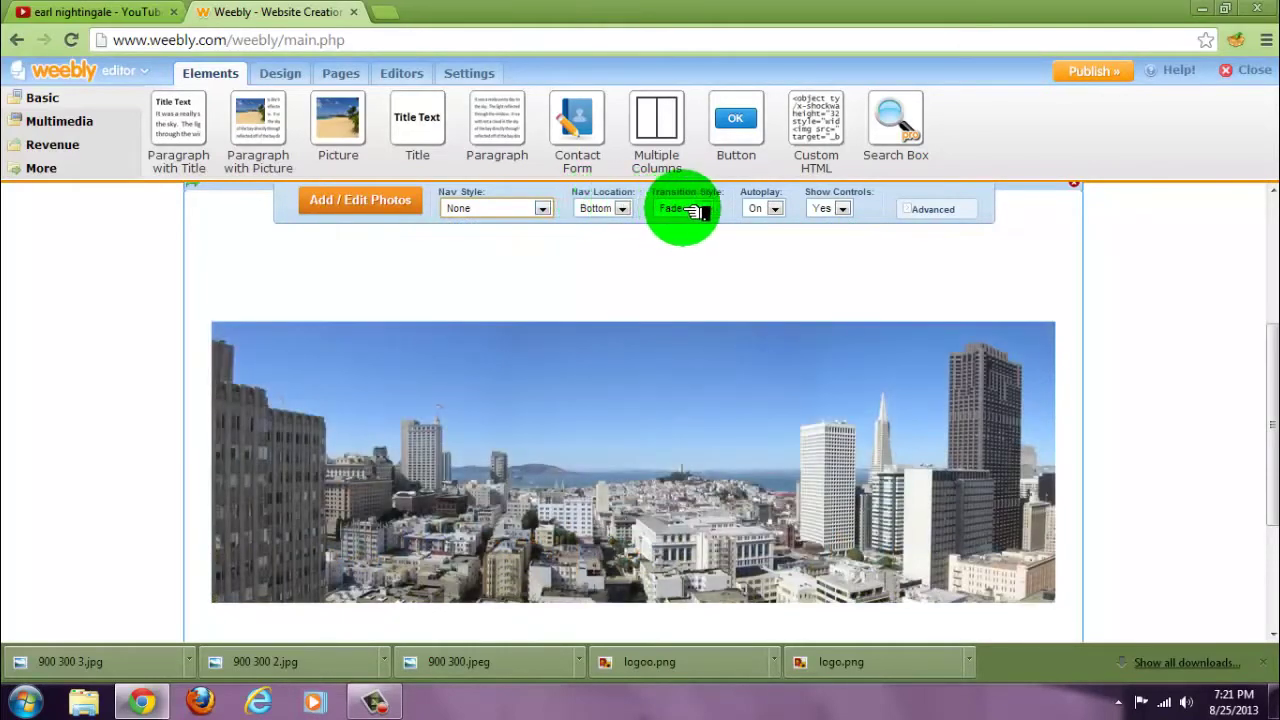
click(706, 209)
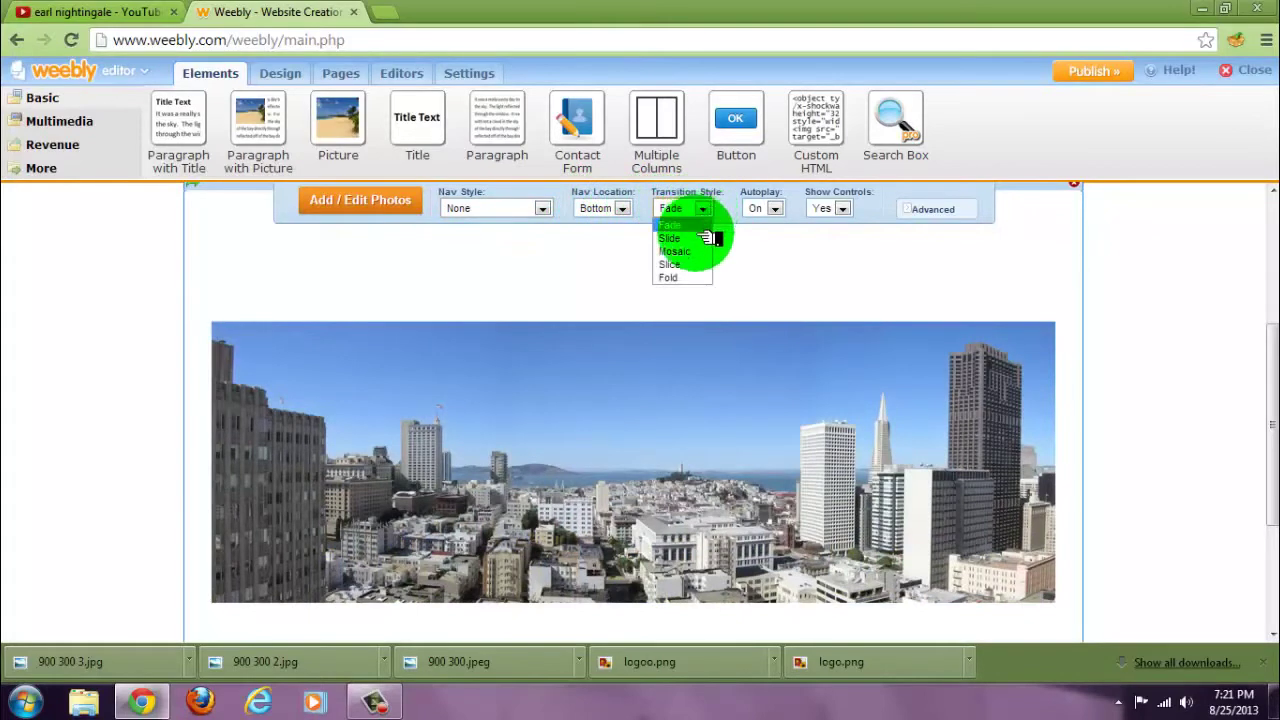
click(700, 238)
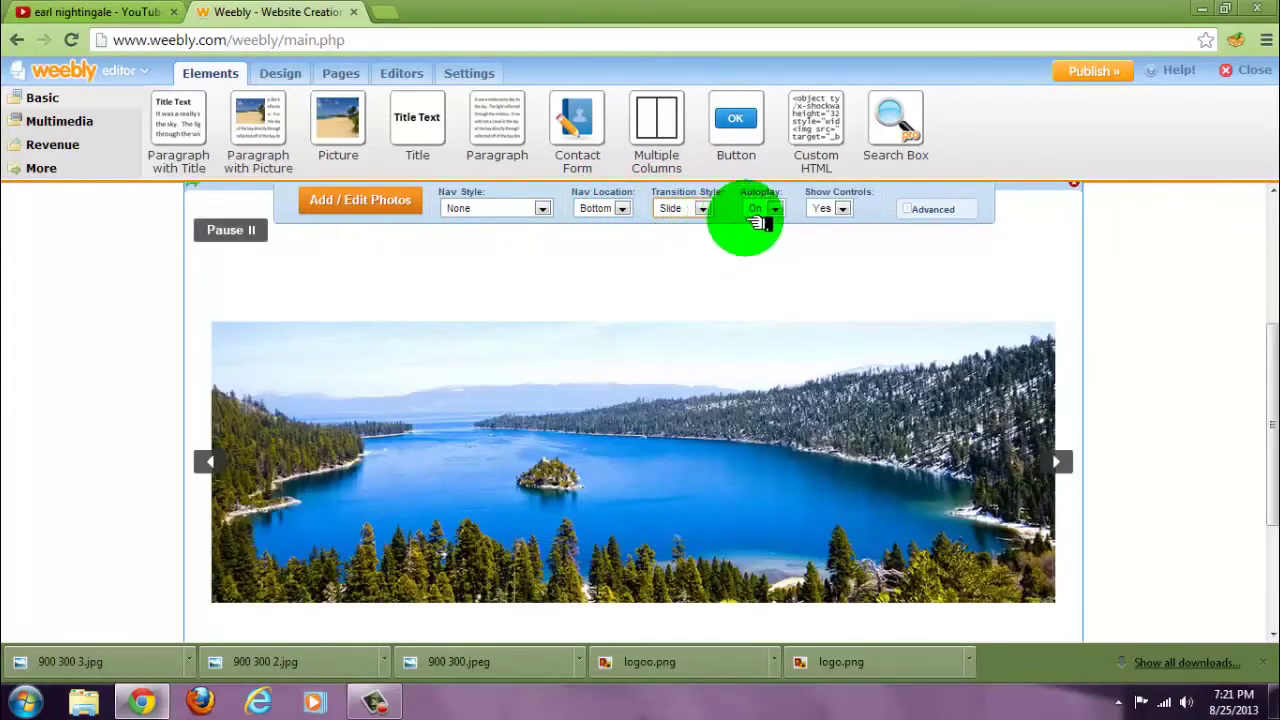
Set the slideshow's speed to 3 seconds in its advanced options.
click(917, 212)
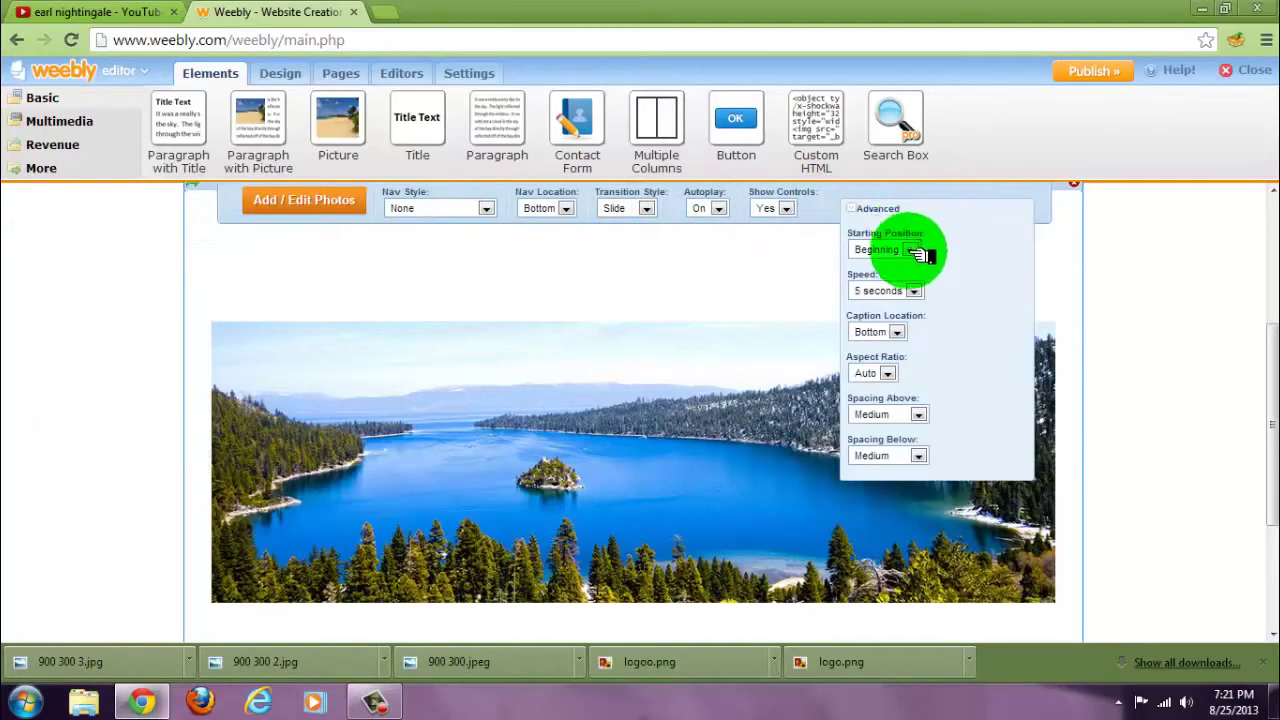
click(918, 289)
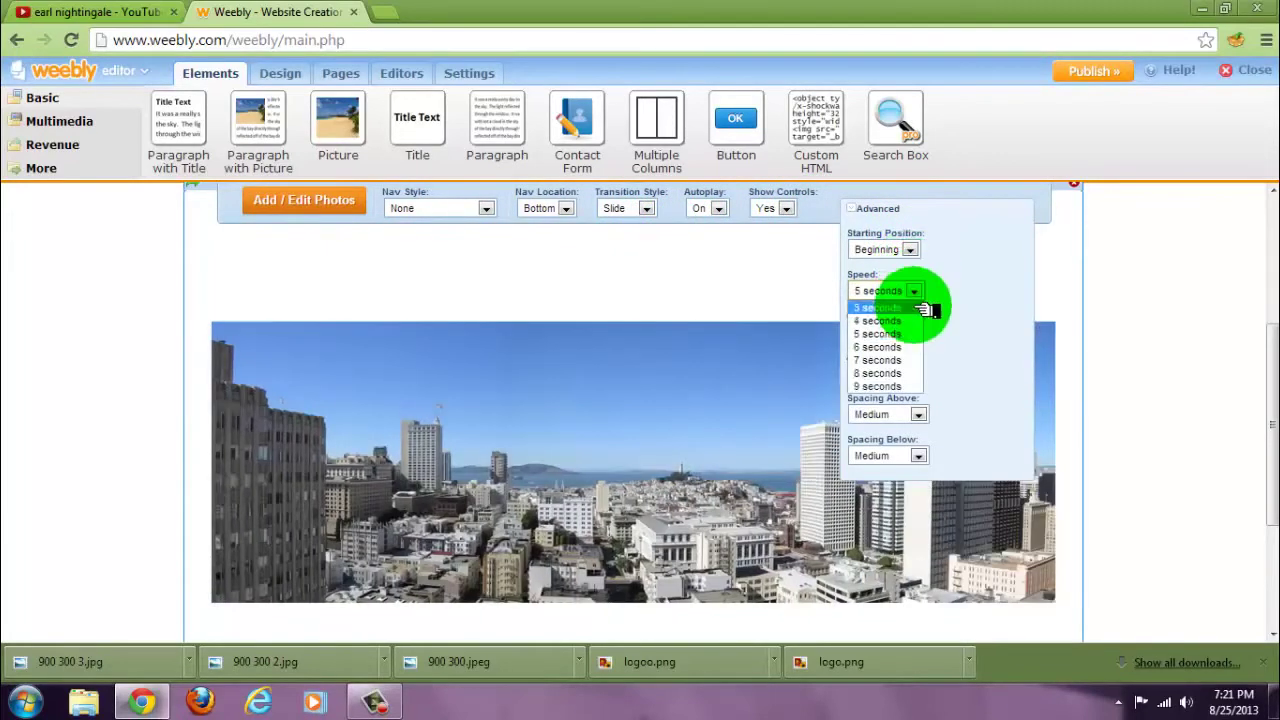
click(880, 307)
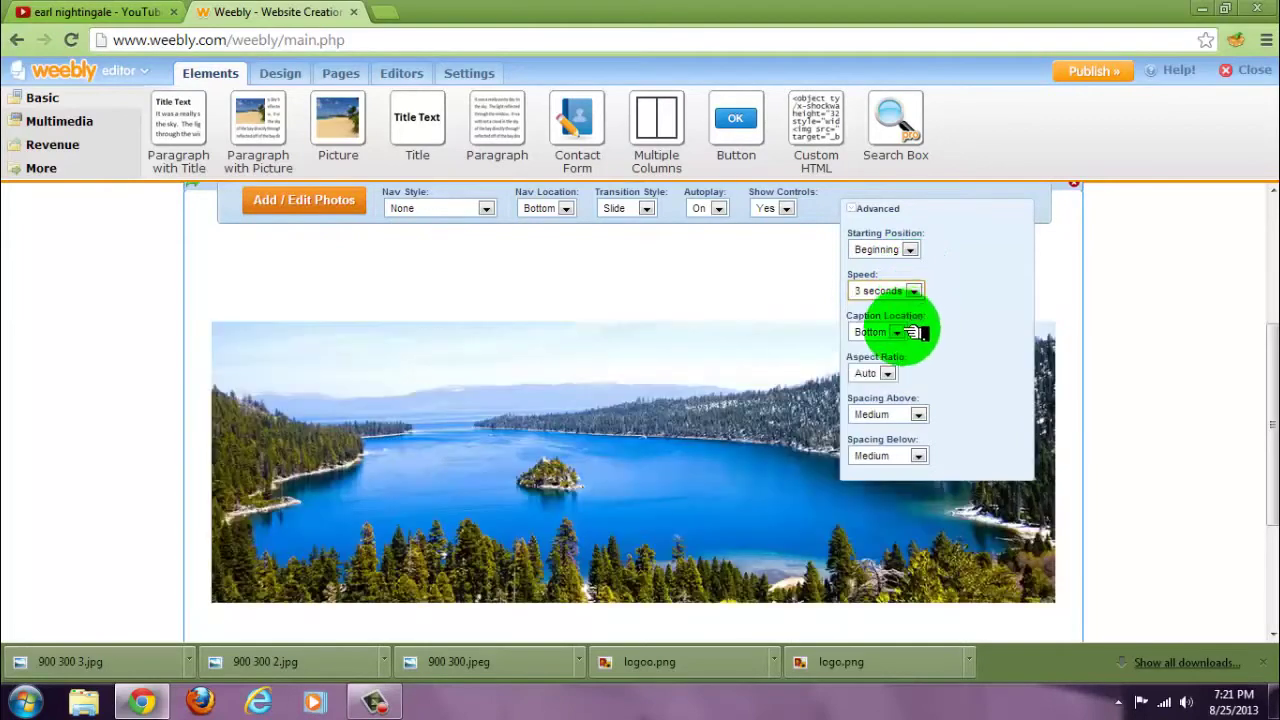
Set the slideshow's spacing above and spacing below to None in its advanced options.
click(918, 415)
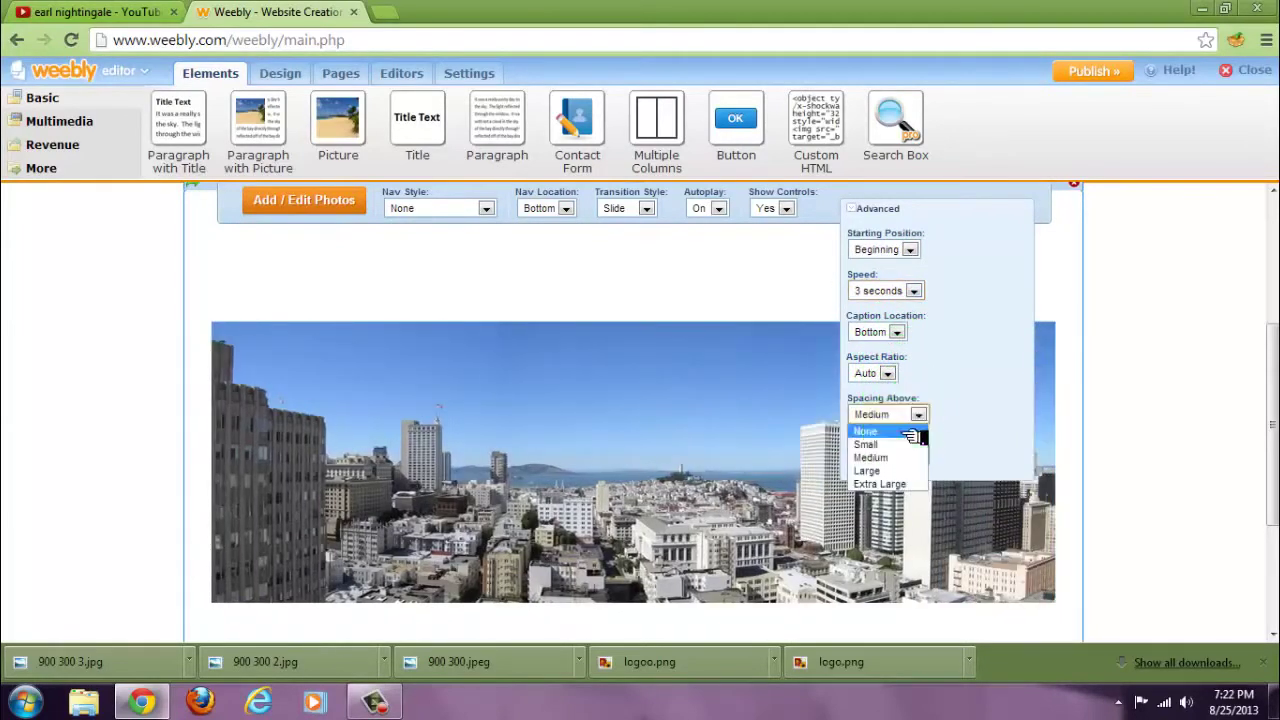
click(912, 432)
click(918, 456)
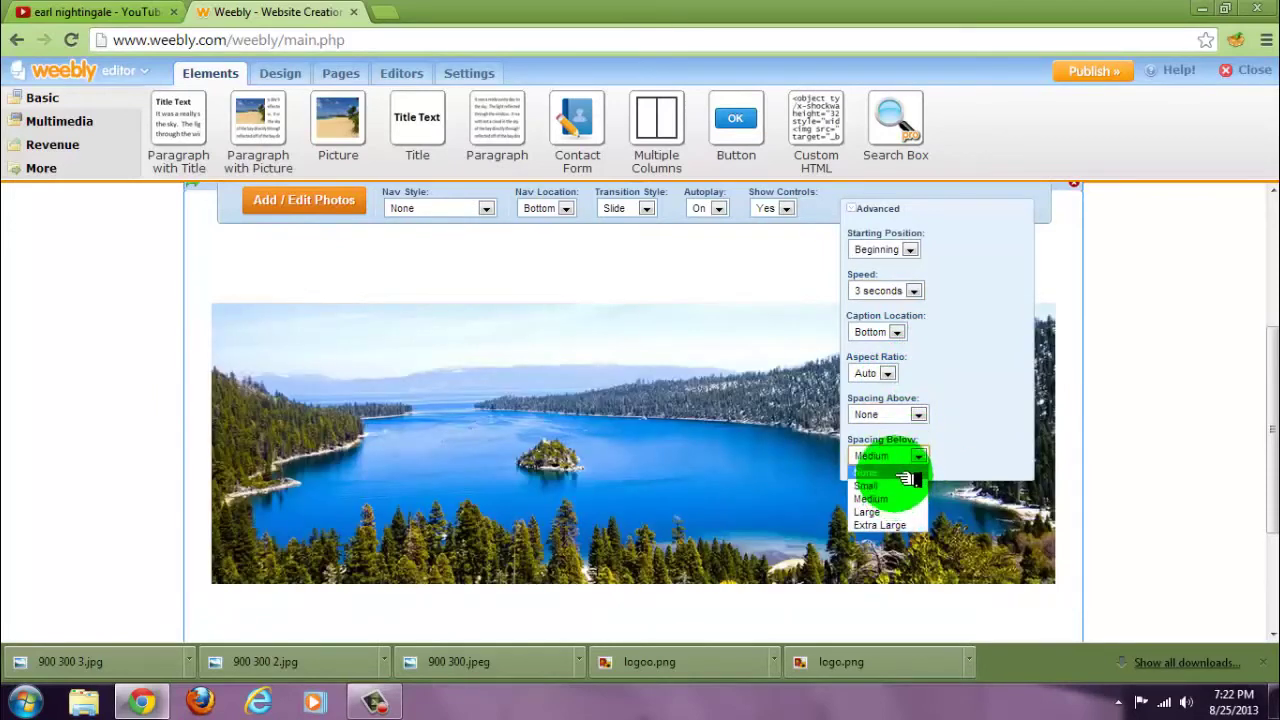
click(906, 473)
click(1177, 334)
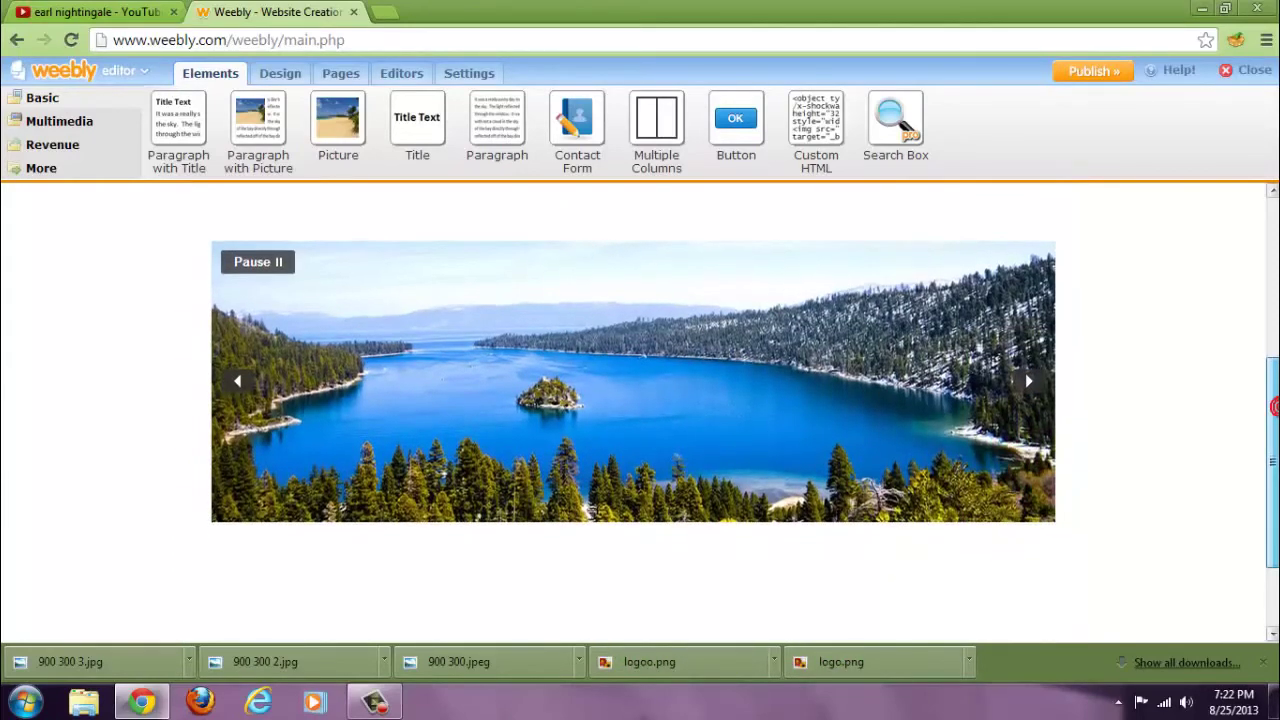
Add a Multiple Columns element below the slideshow and divide it into five columns.
scroll(1025, 391, up, 3)
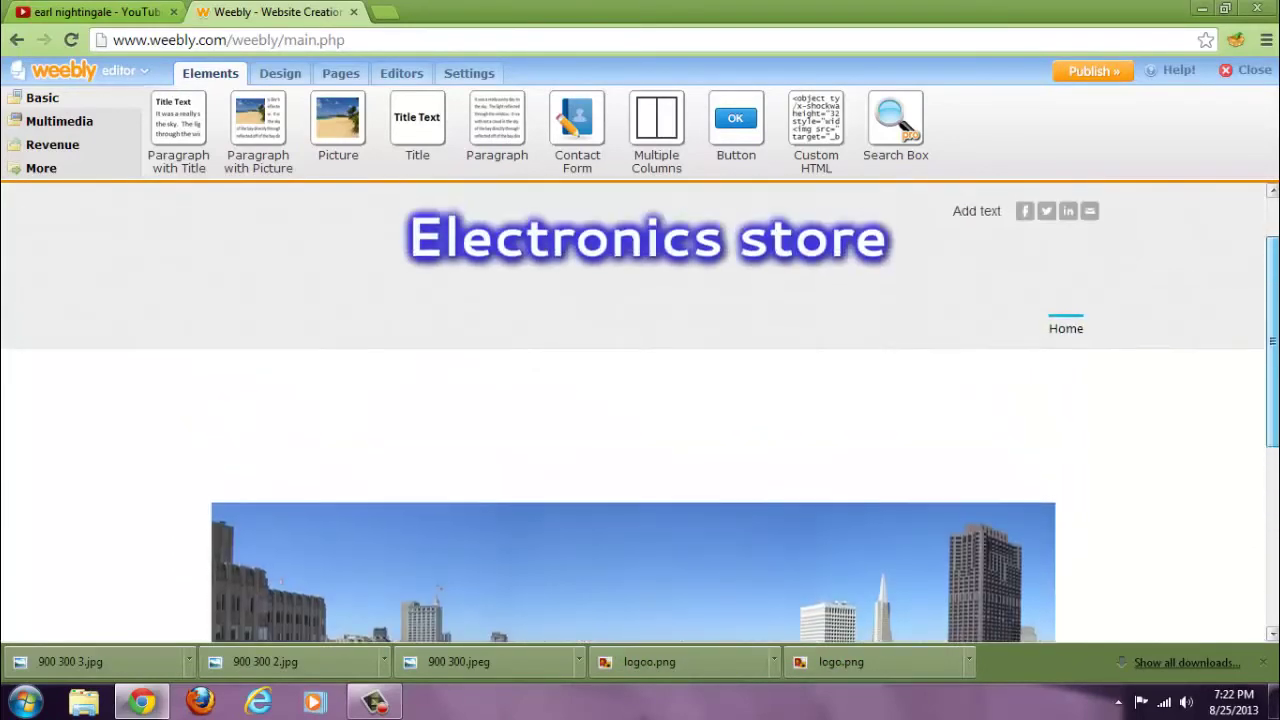
click(910, 412)
click(910, 412)
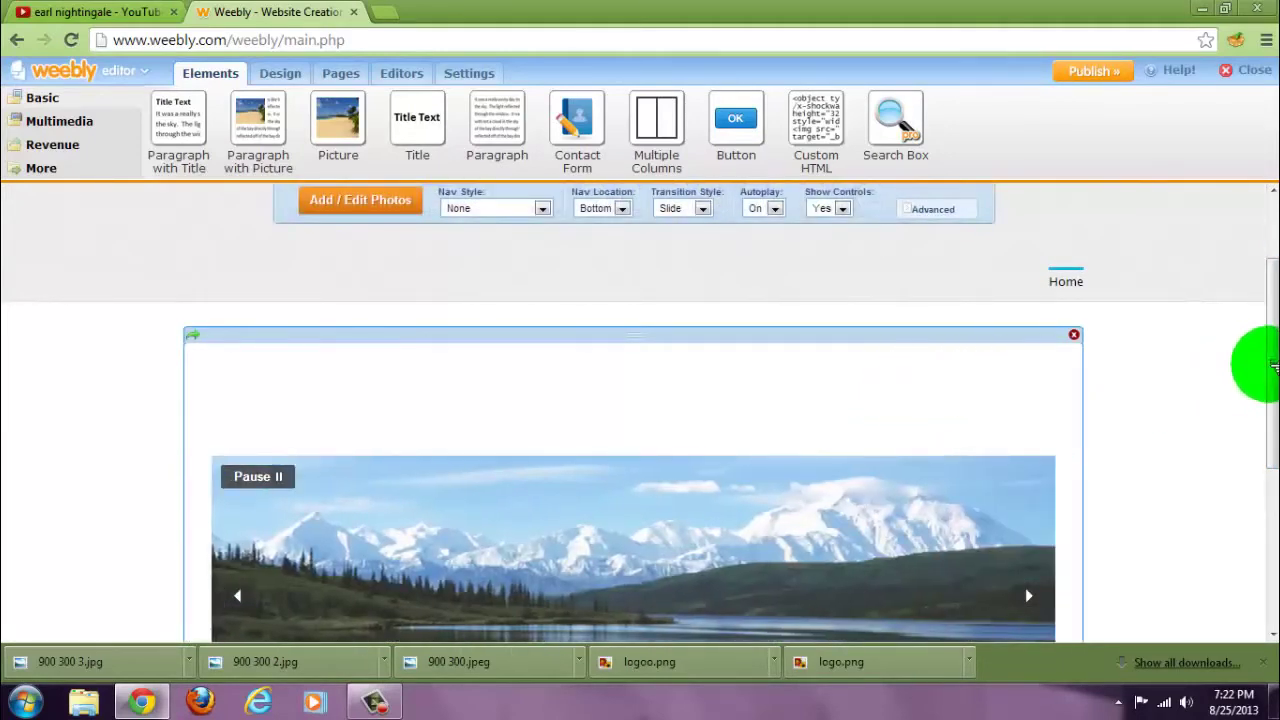
scroll(1270, 400, down, 3)
scroll(1271, 430, down, 4)
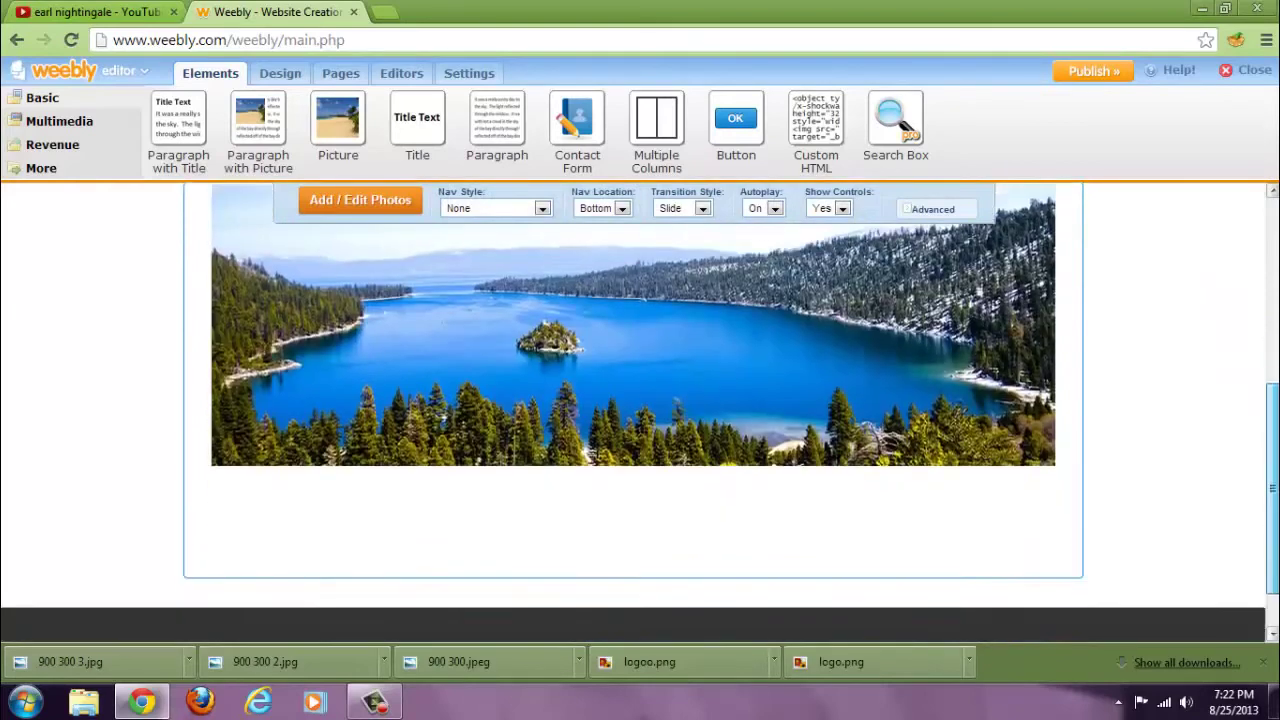
click(776, 278)
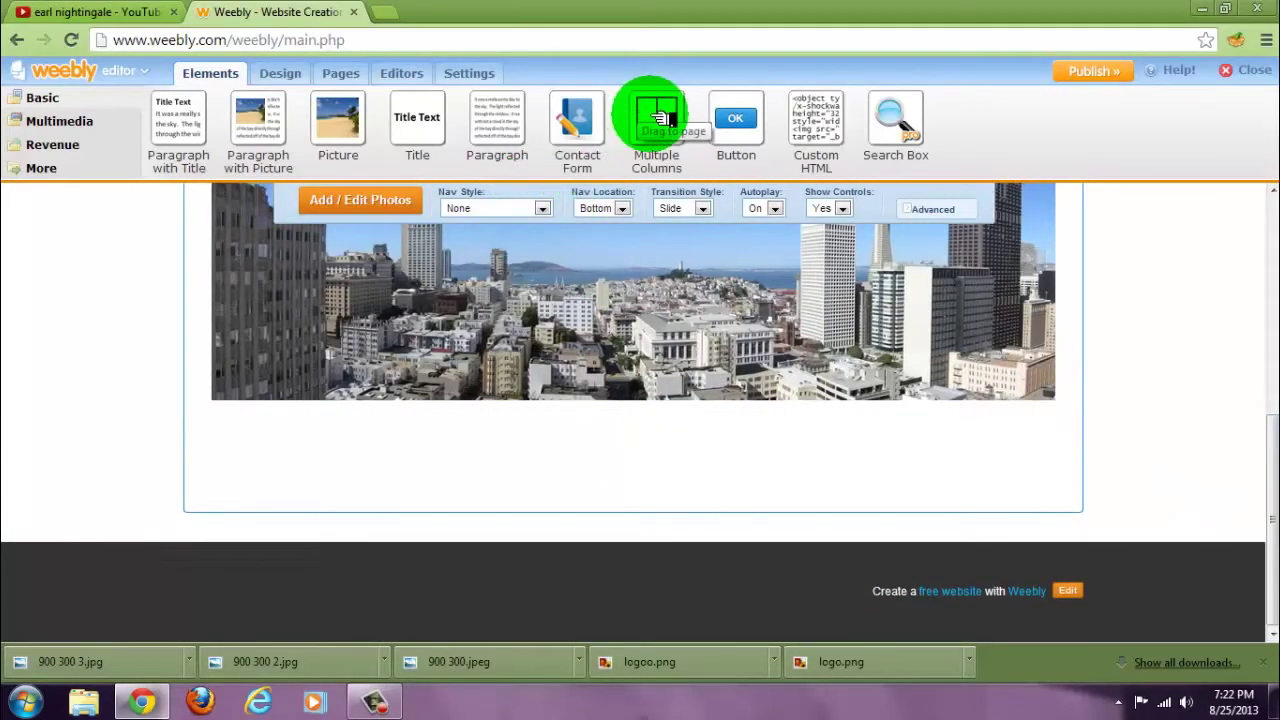
drag(660, 118, 697, 539)
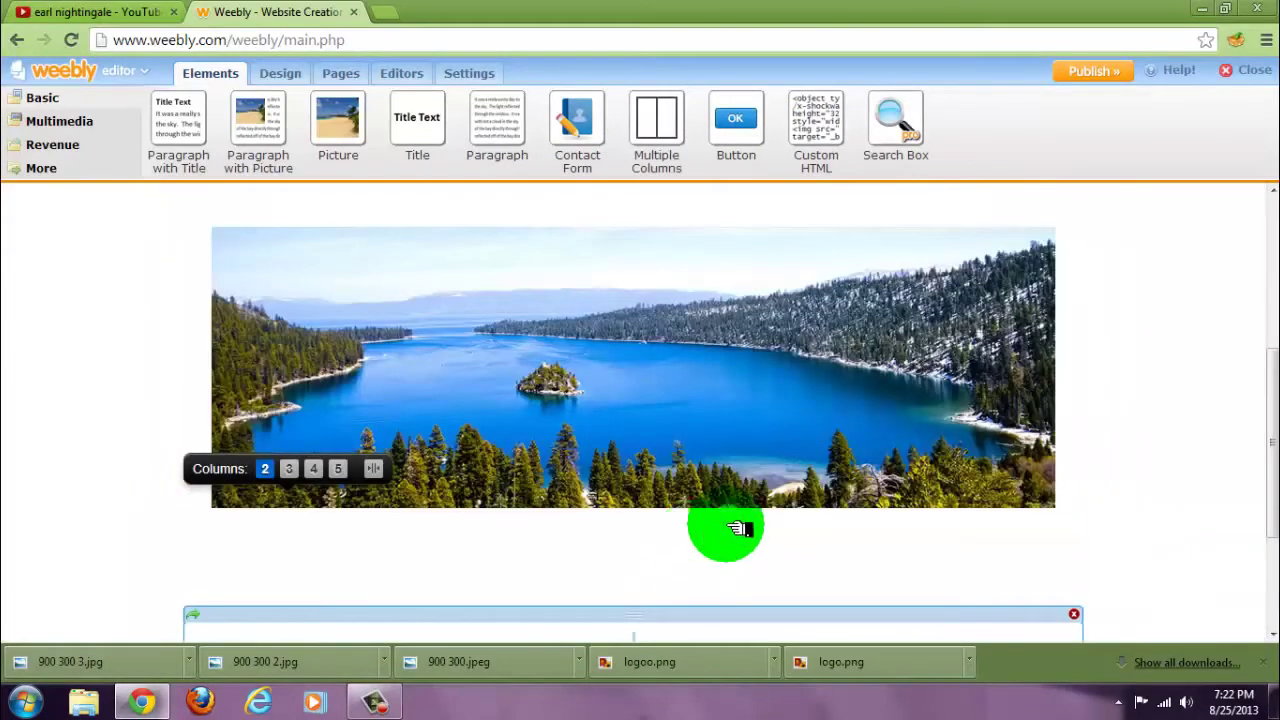
scroll(760, 500, down, 4)
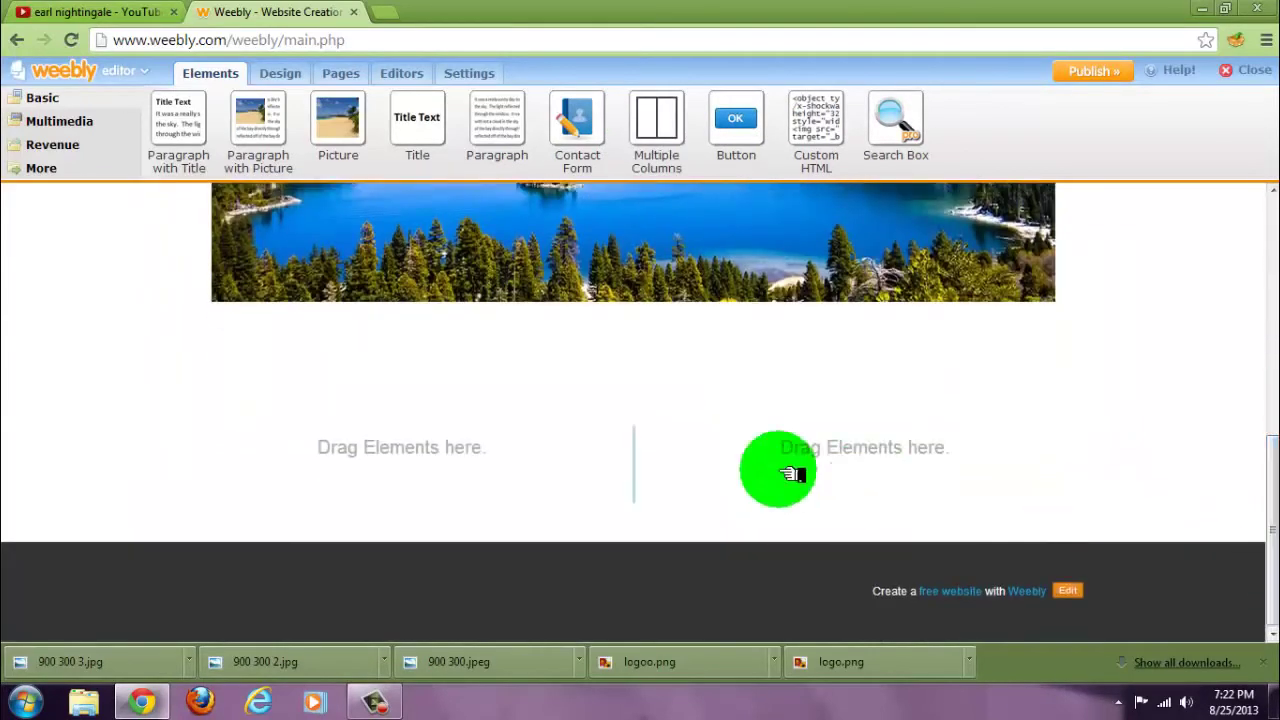
mouse_move(700, 463)
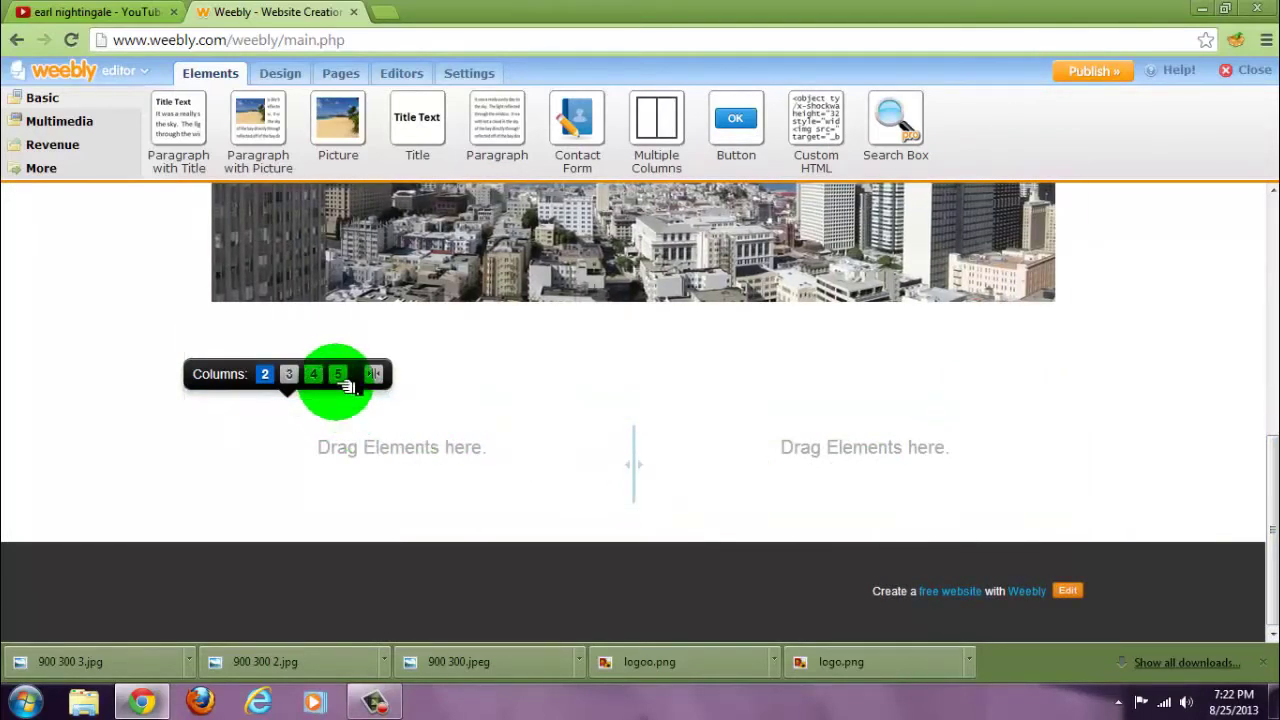
click(339, 374)
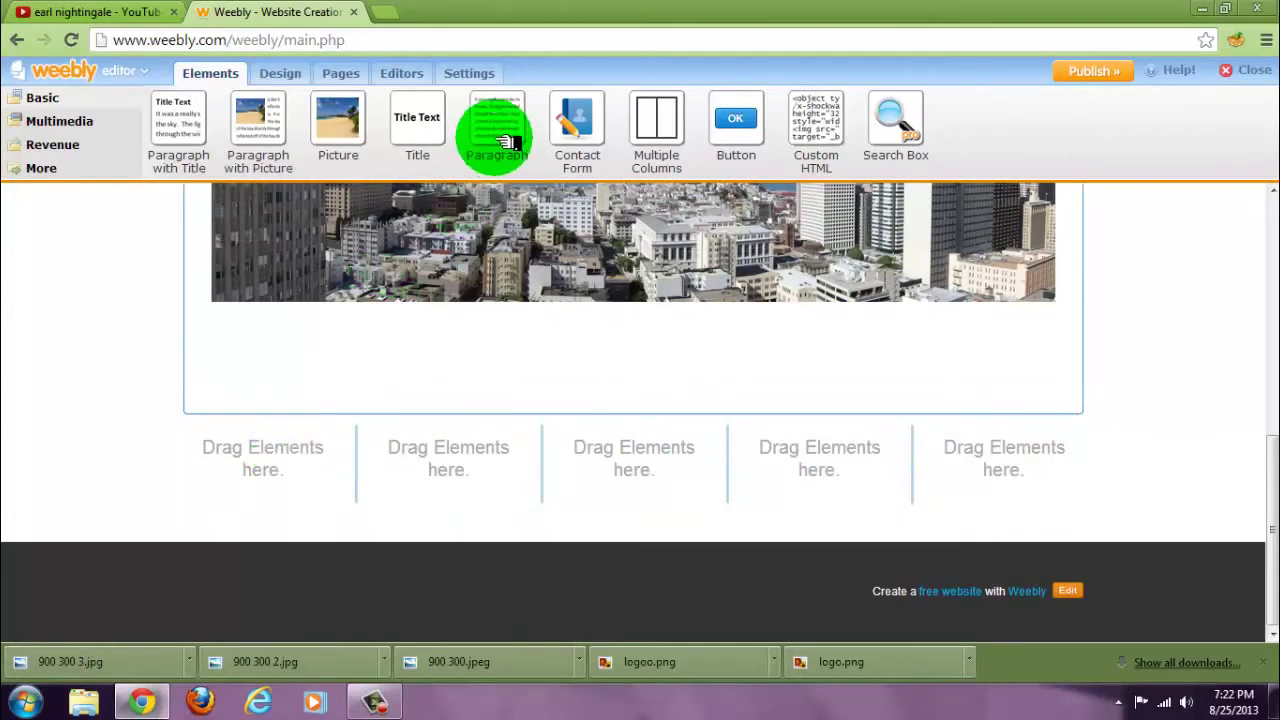
Add a Paragraph element to the first column with the heading "Categories" in bold, enlarged text.
drag(494, 128, 290, 480)
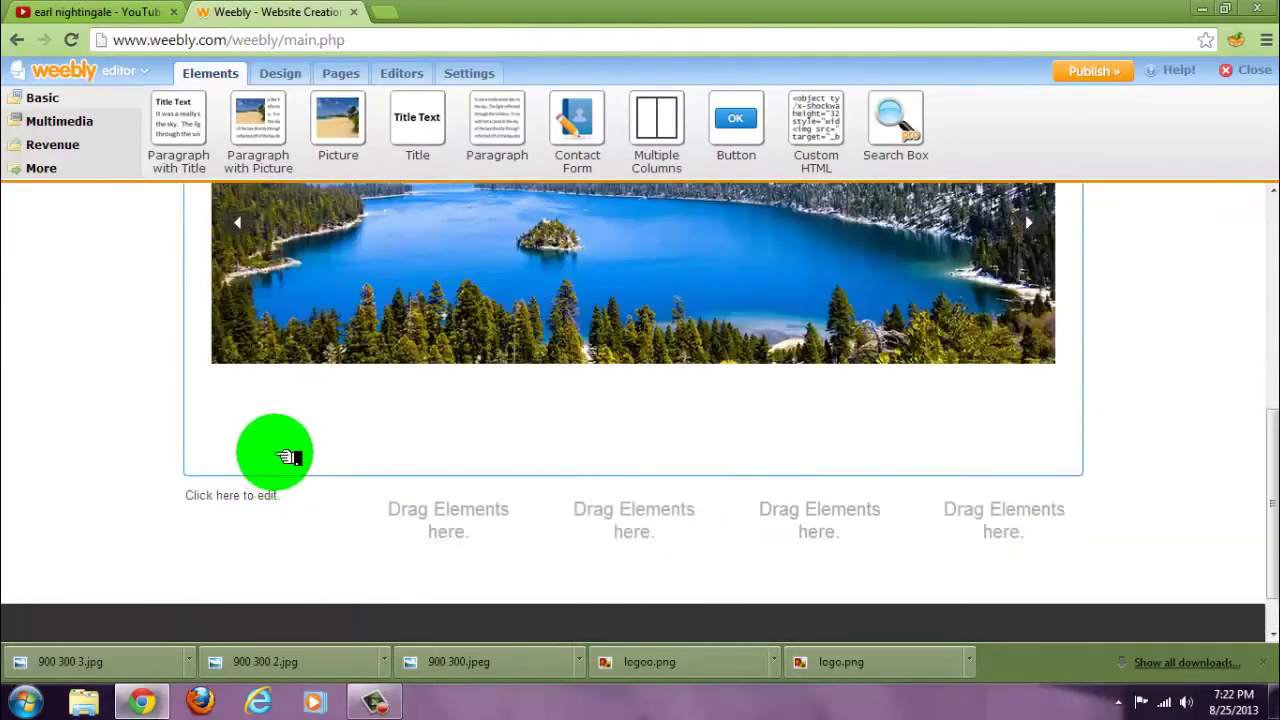
click(265, 495)
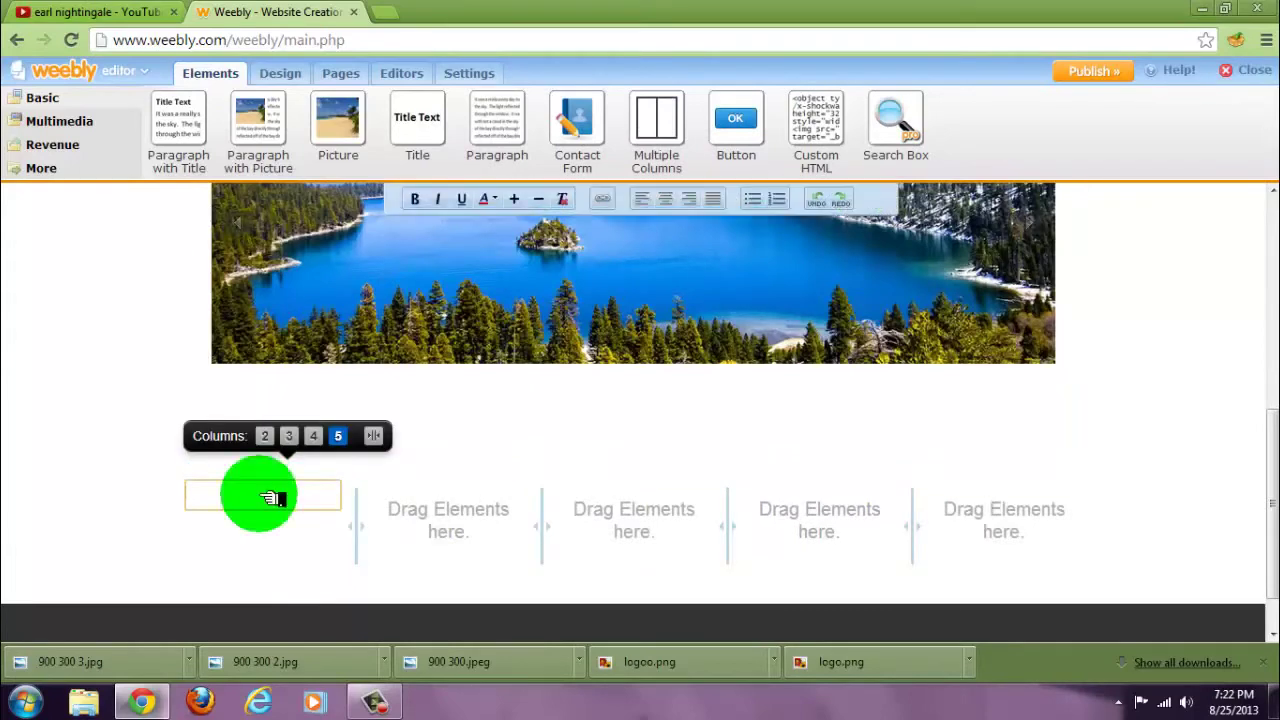
text(Categories)
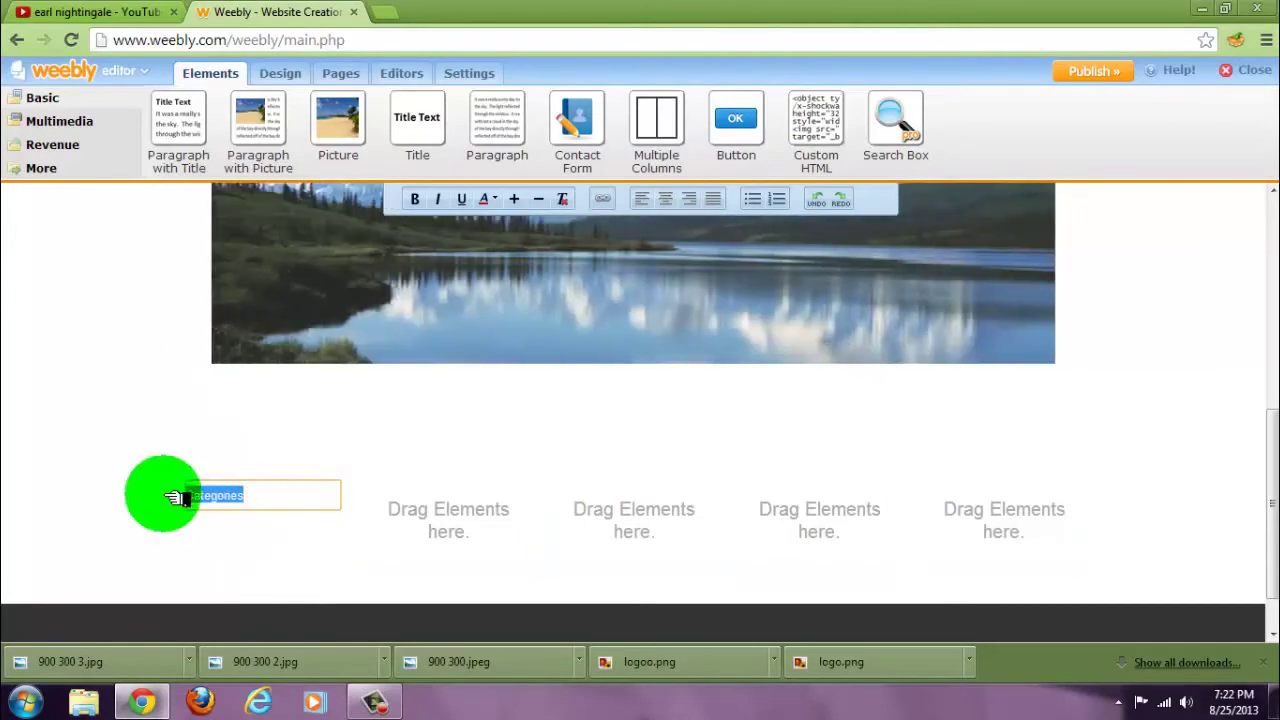
click(413, 200)
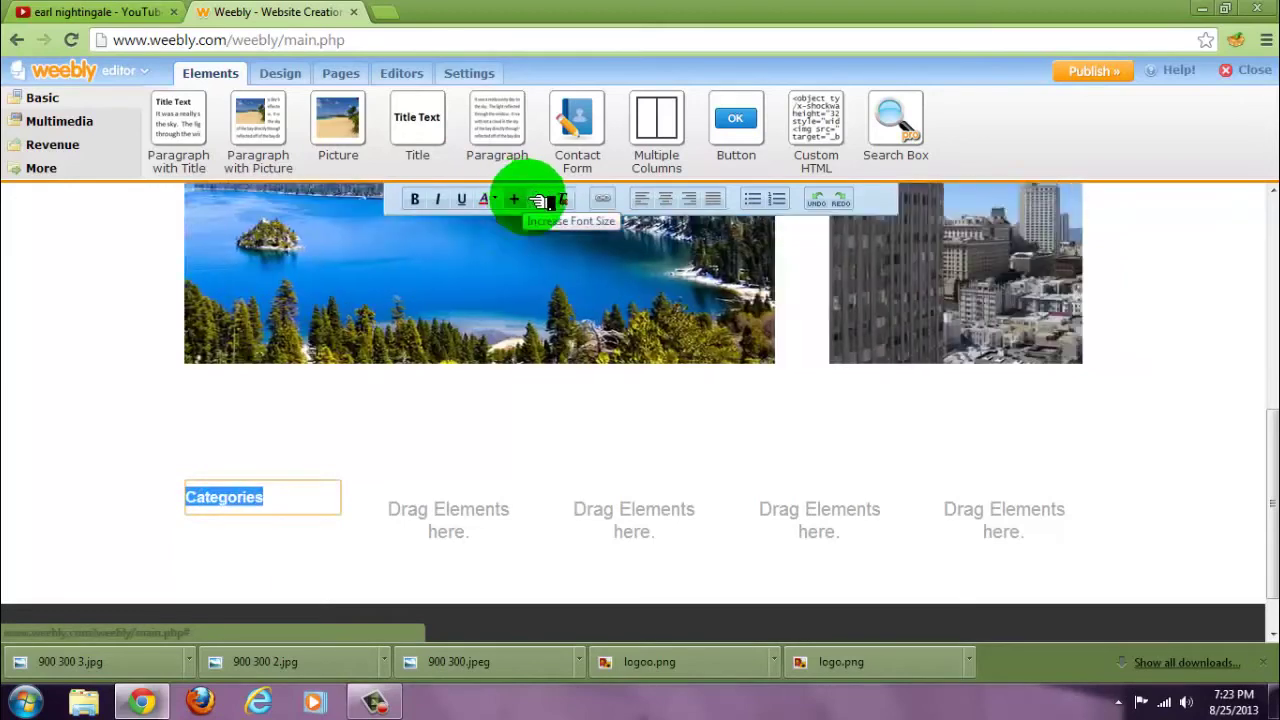
click(272, 510)
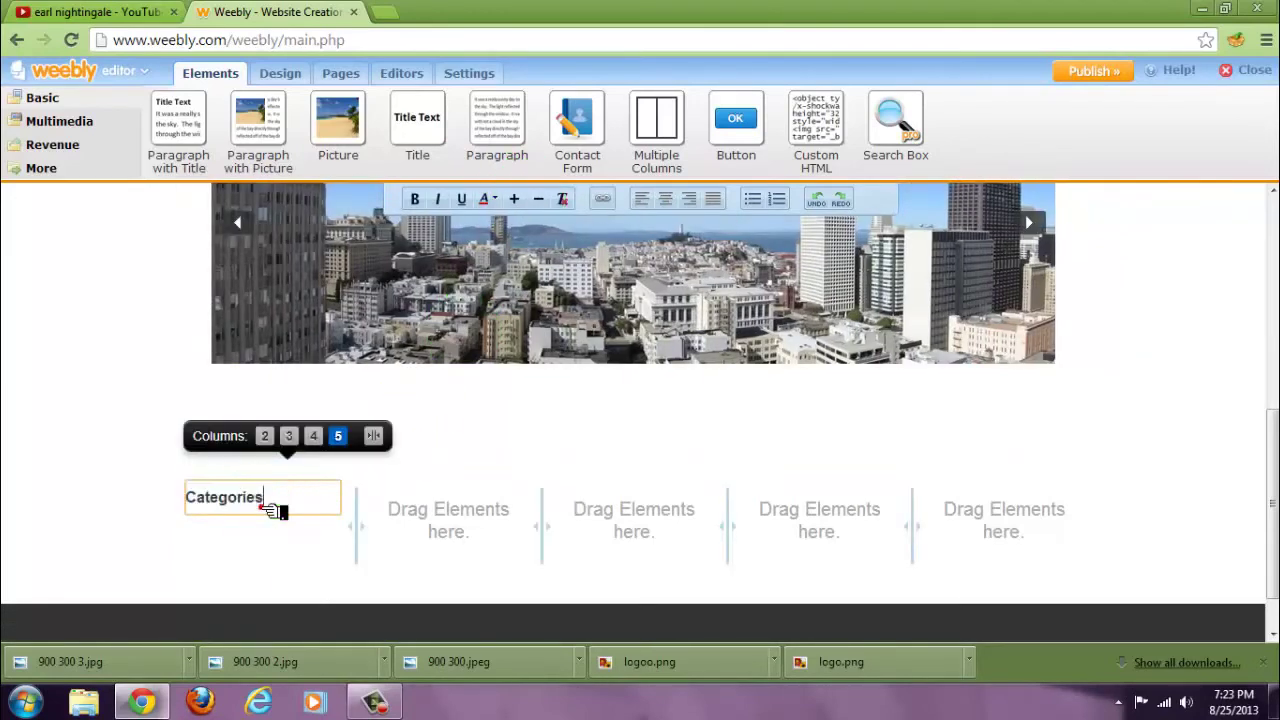
Add a bulleted list under the "Categories" heading with the items "cell phones", "laptops" and "ipad".
key(Return)
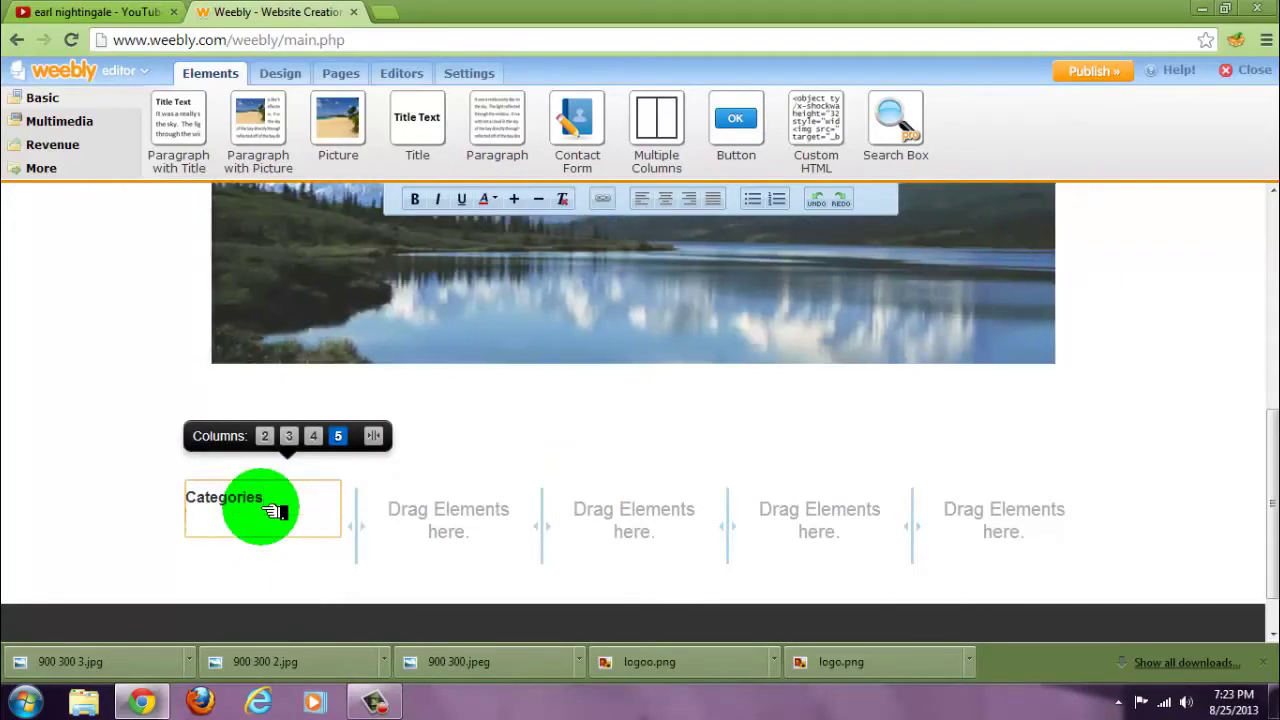
text(cell phones)
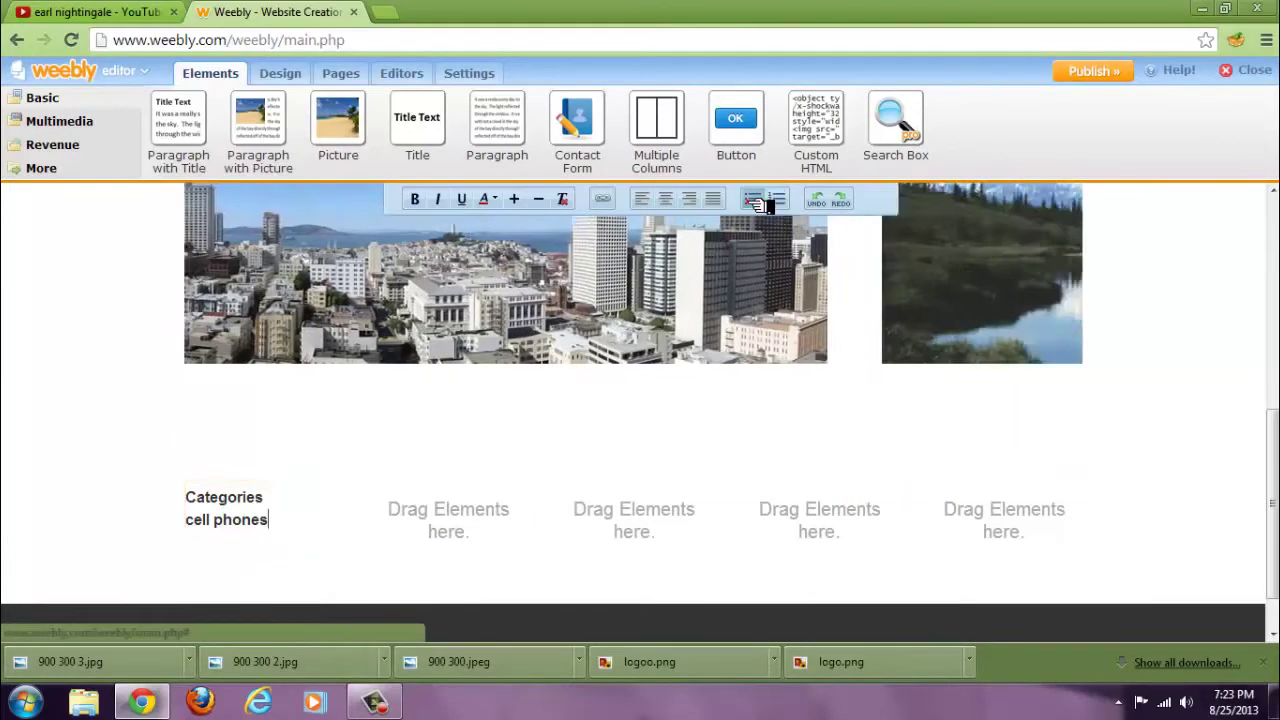
click(757, 204)
key(Return)
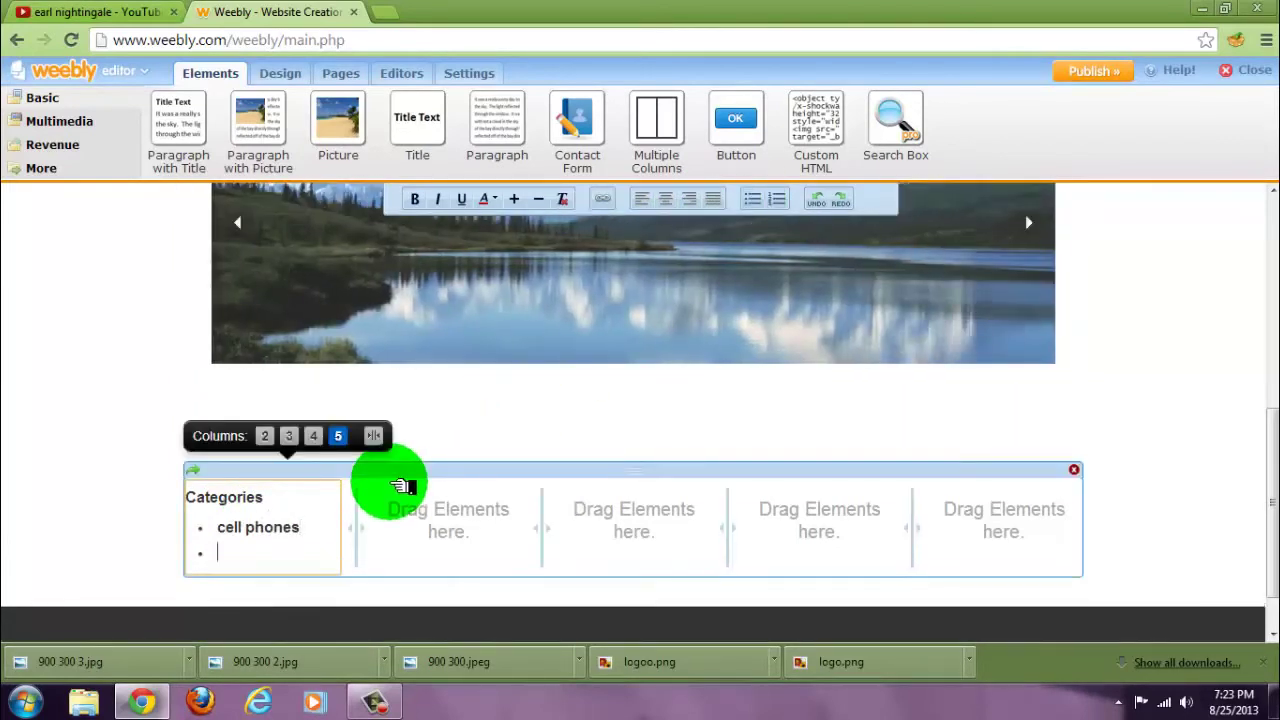
text(lap)
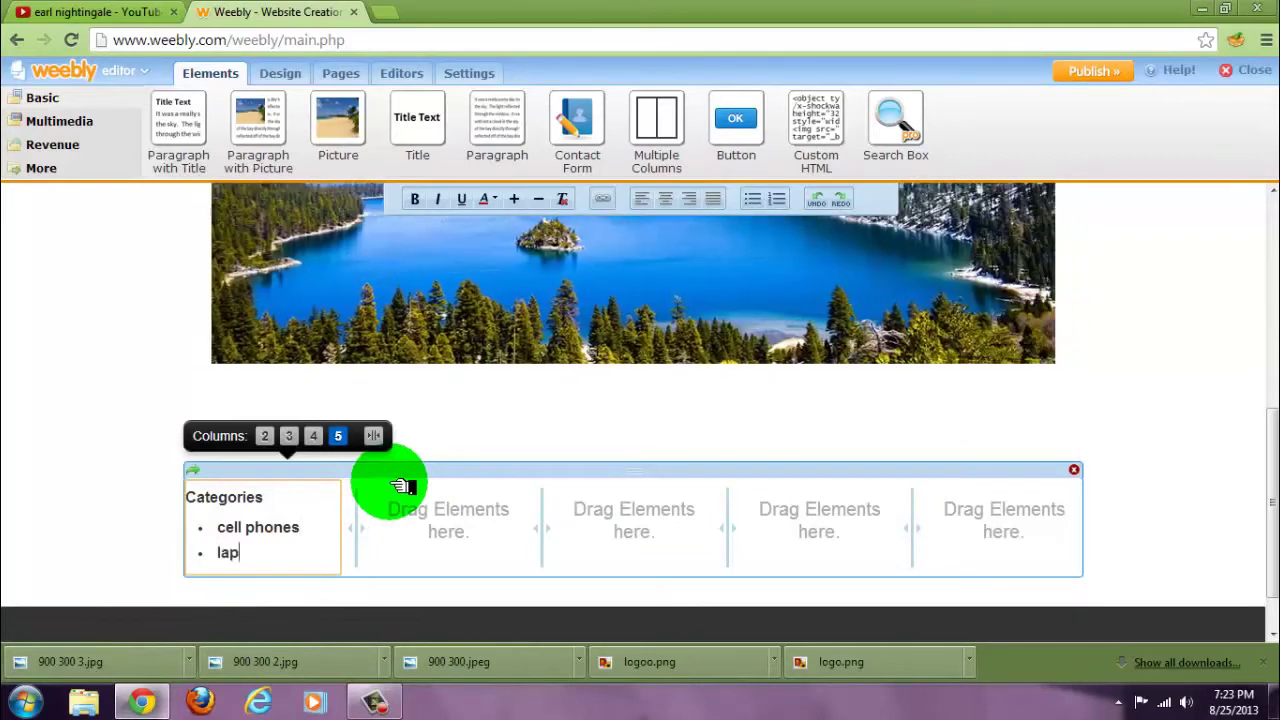
text(tops)
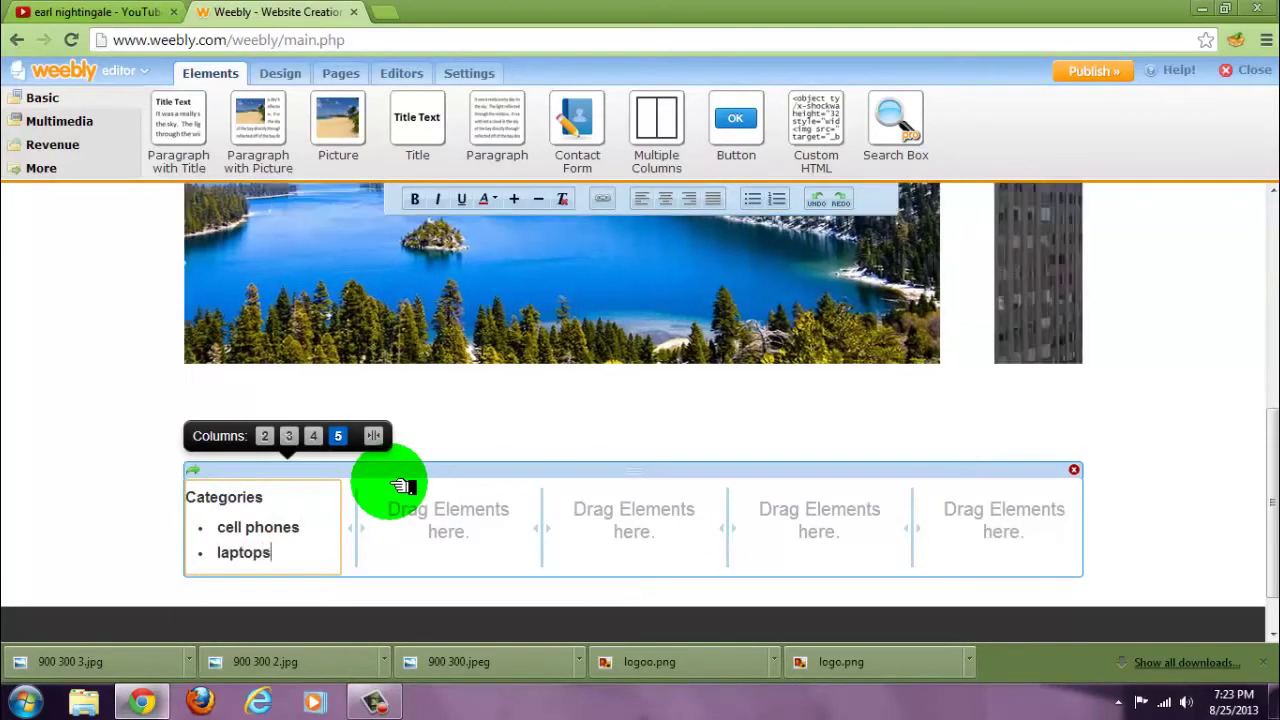
key(Return)
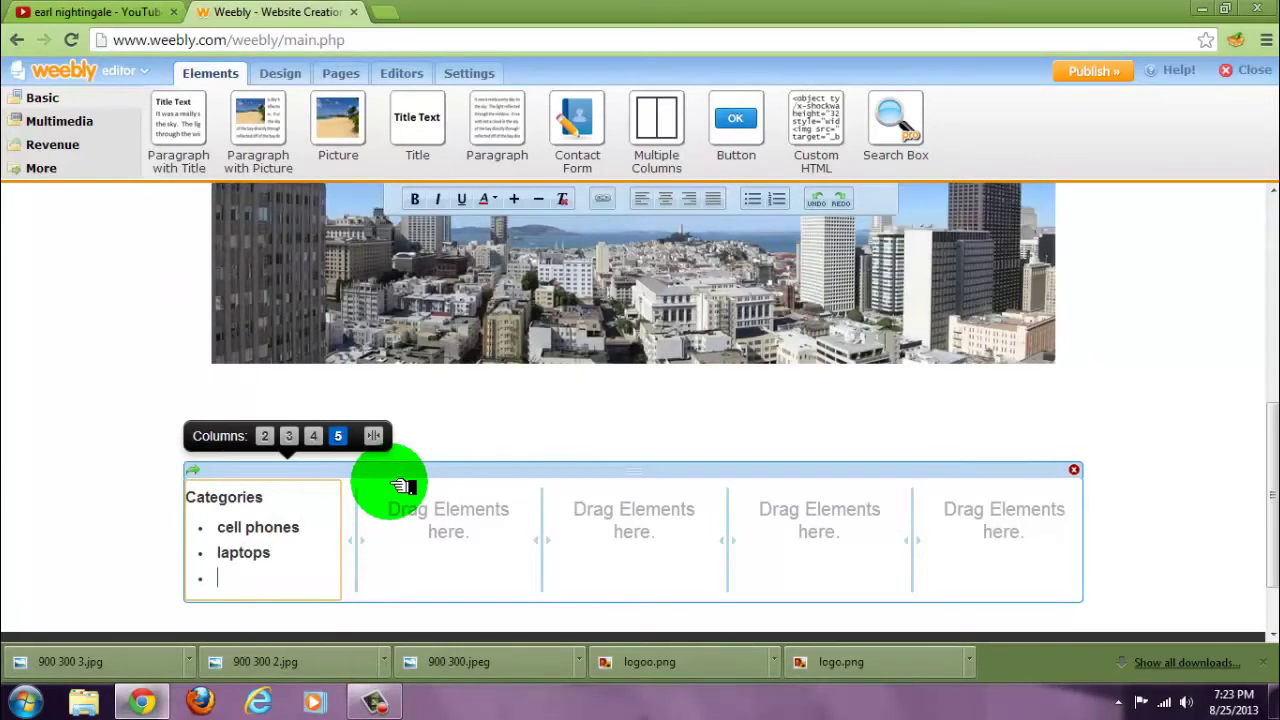
text(ipad)
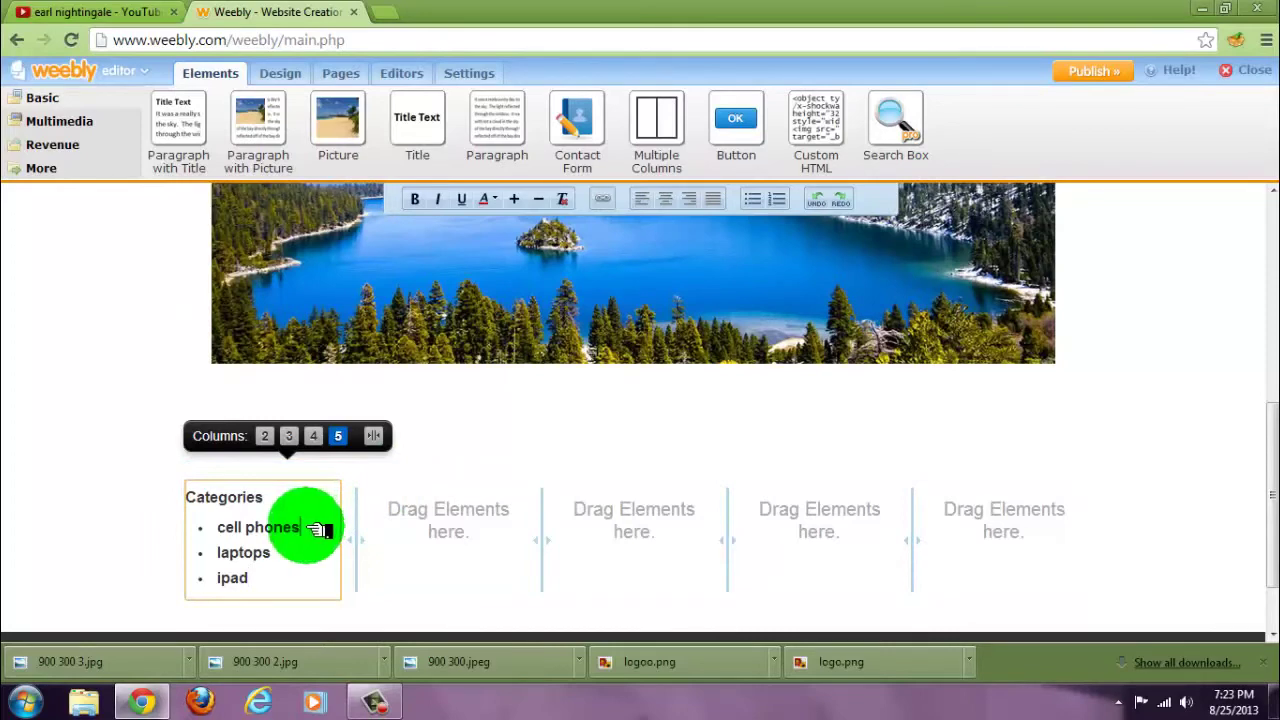
drag(298, 528, 230, 530)
click(603, 199)
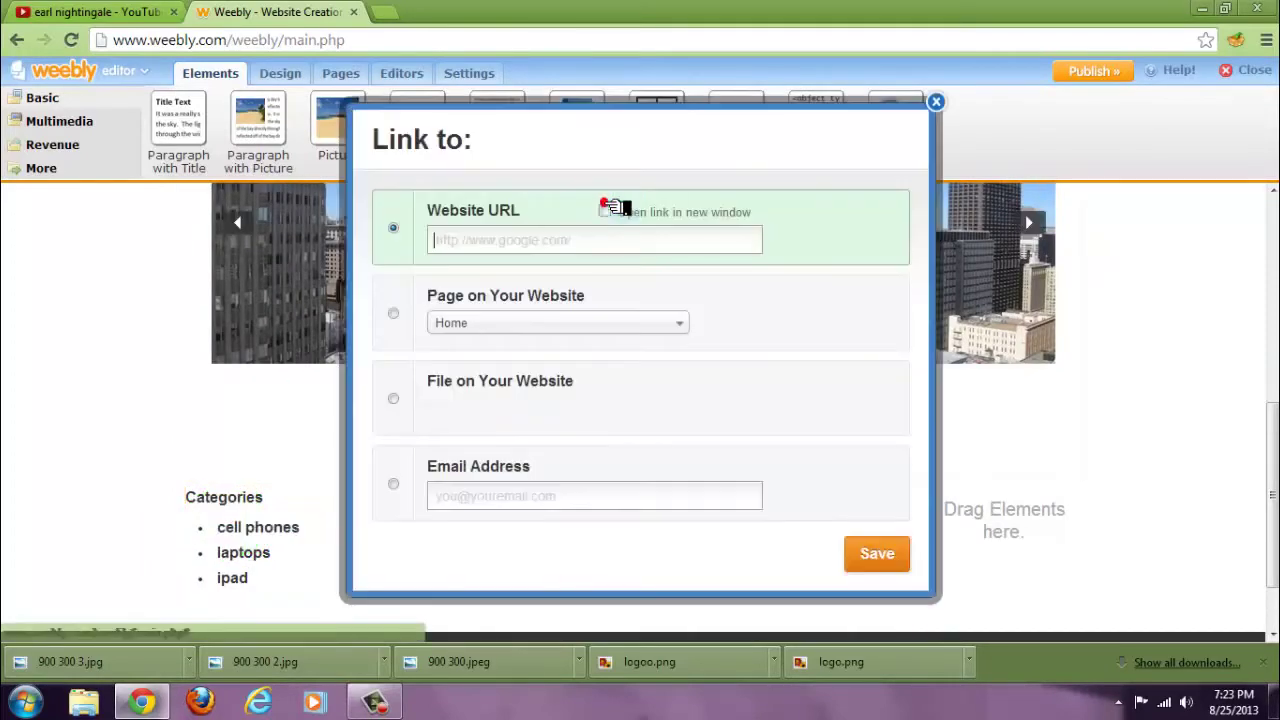
click(407, 312)
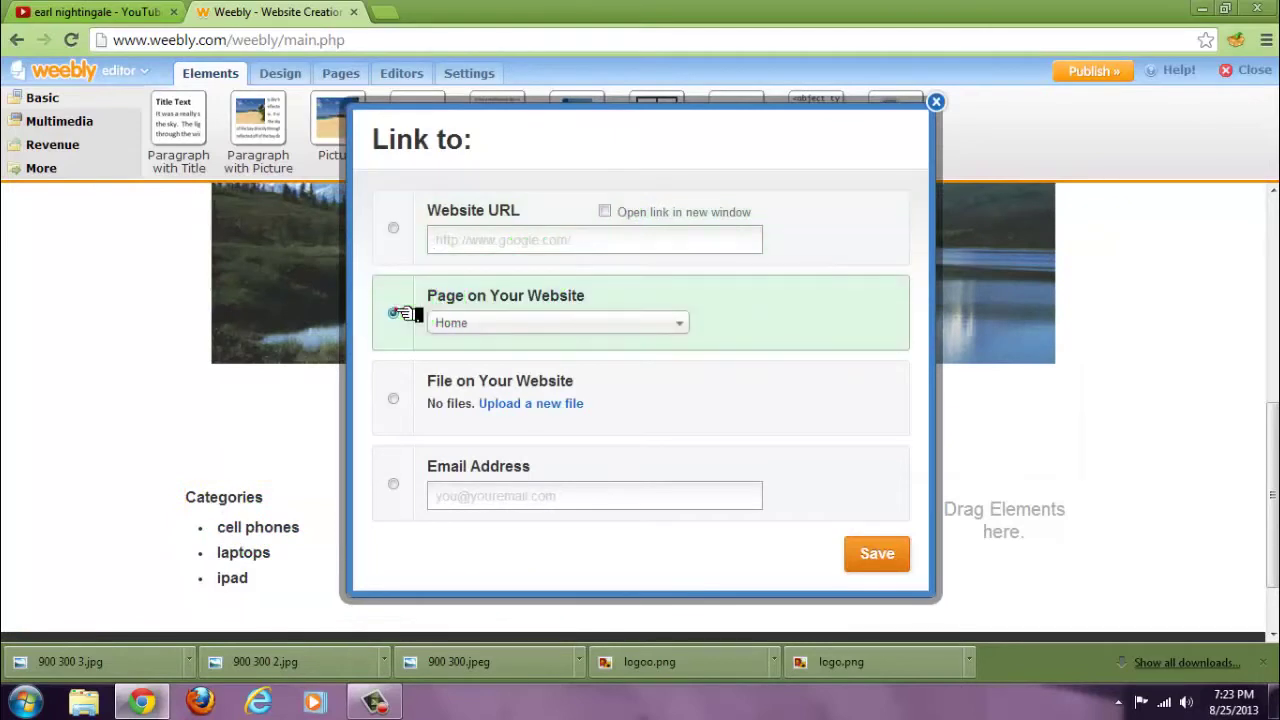
click(650, 320)
click(683, 326)
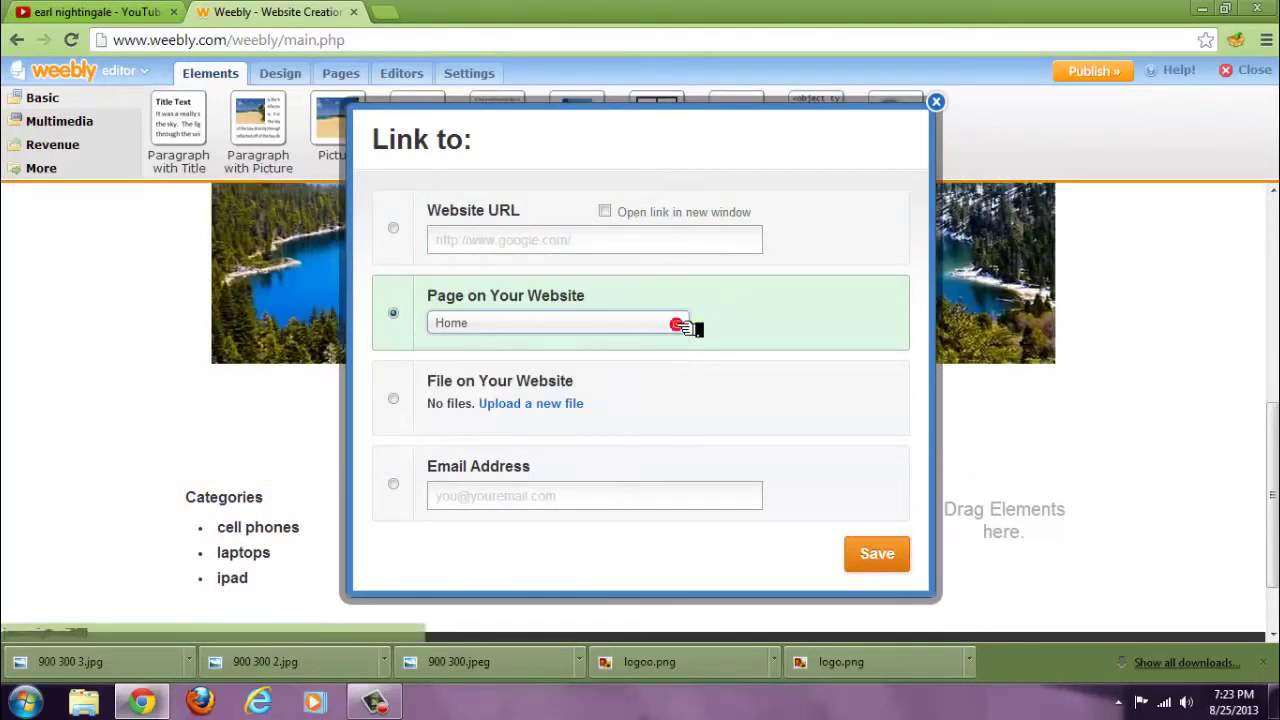
click(945, 104)
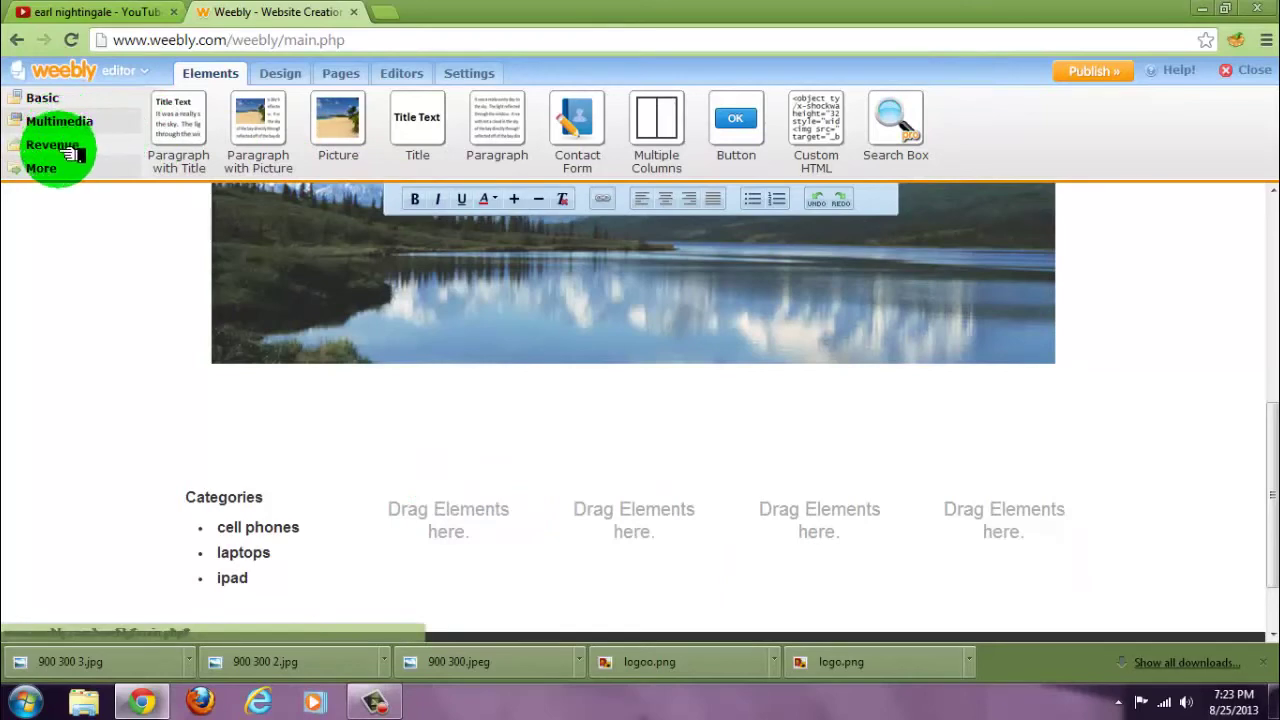
Add a Product Block element to the second column and upload the picture "iphone 1" as its image.
click(70, 150)
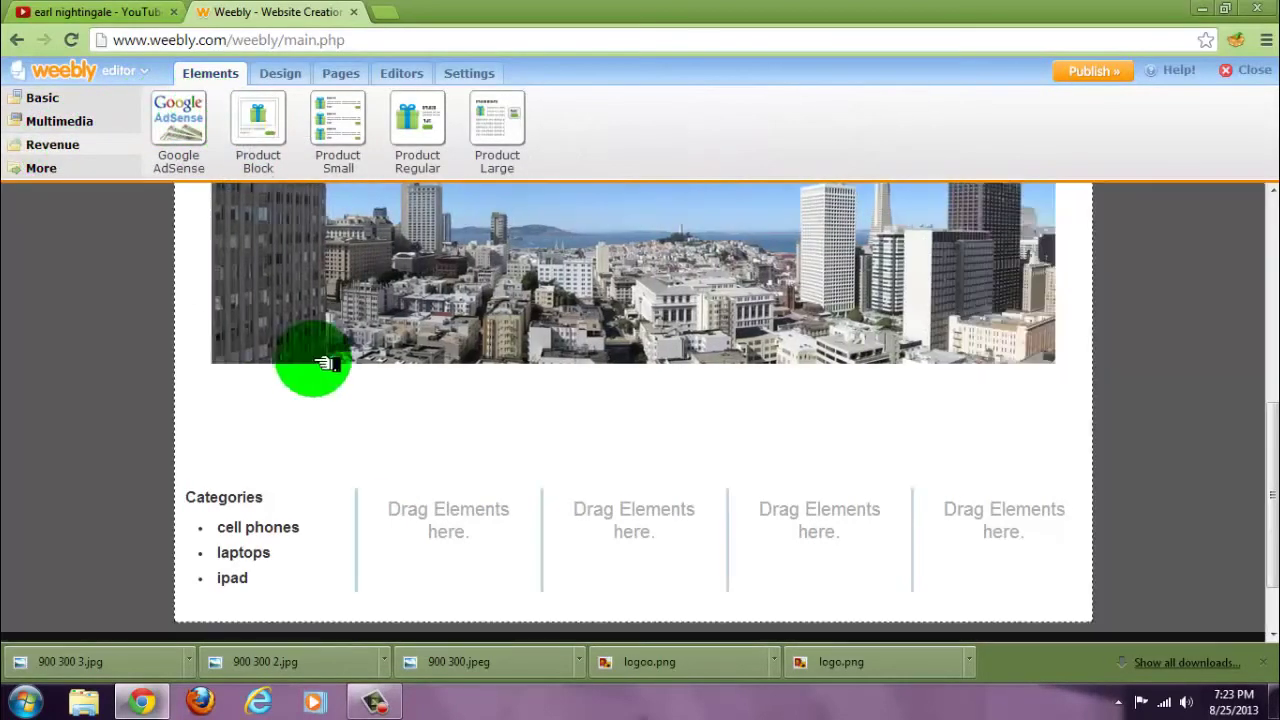
drag(325, 363, 466, 397)
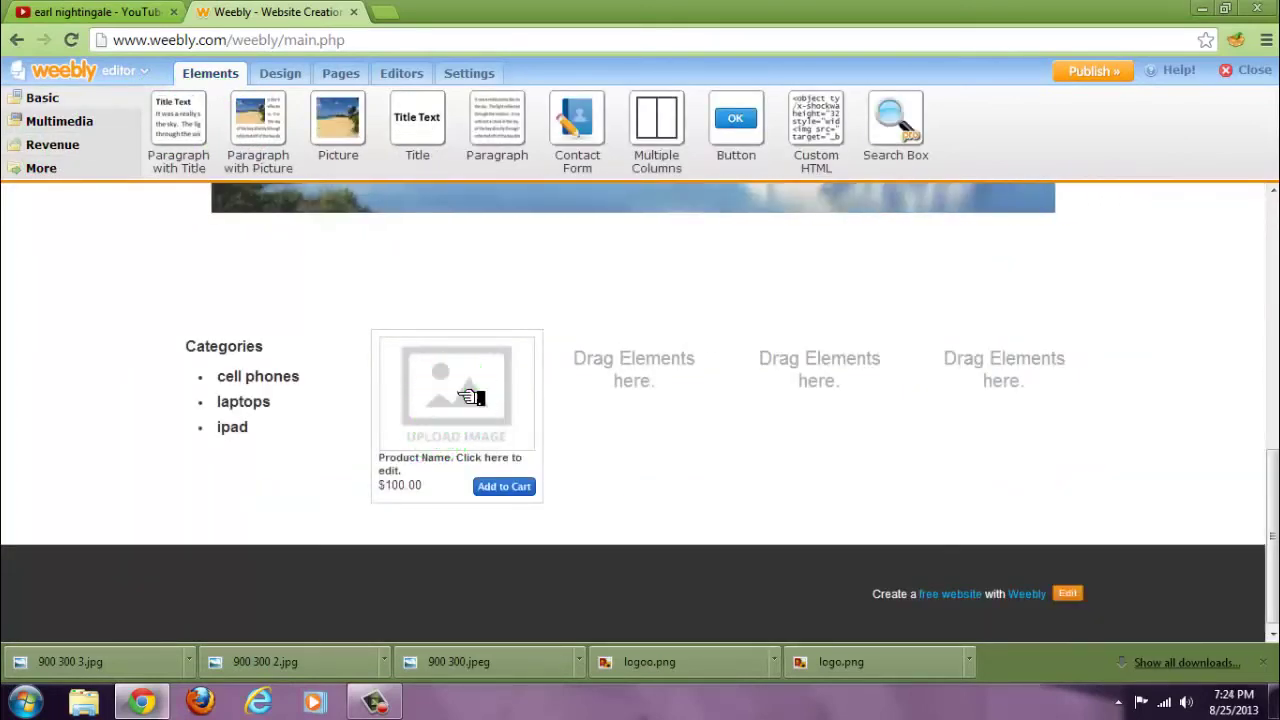
click(462, 390)
click(990, 381)
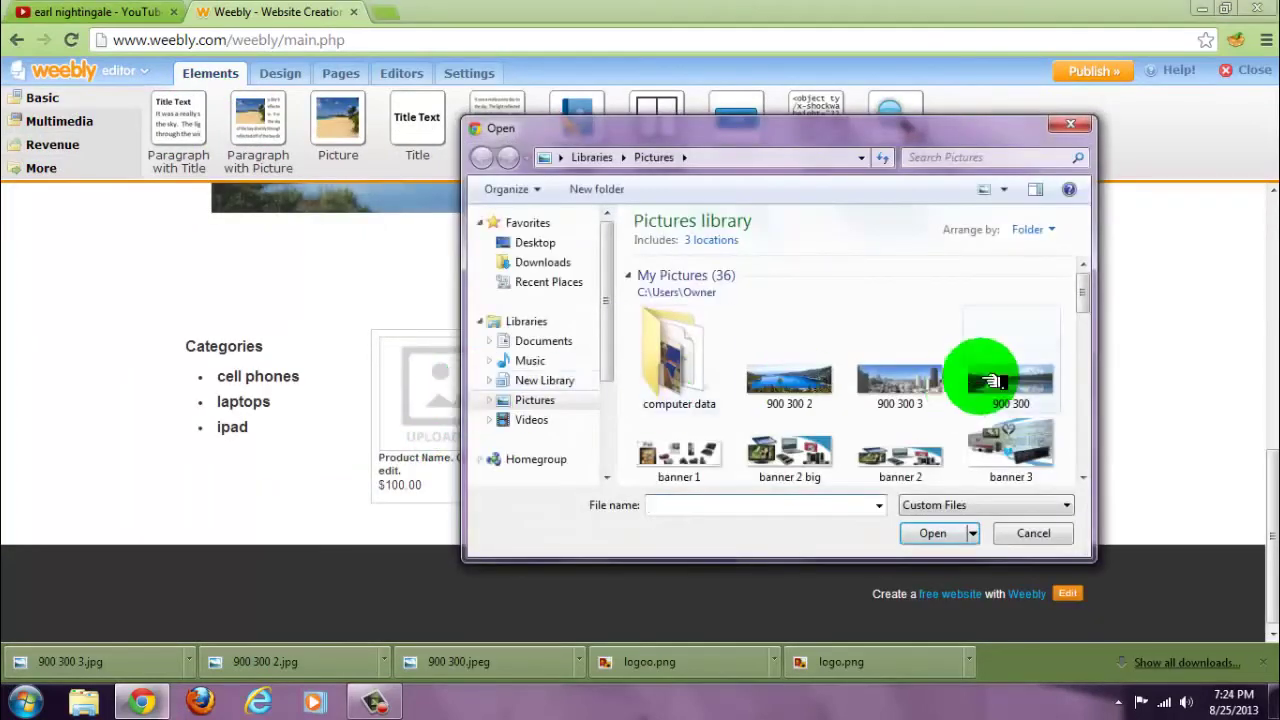
drag(1082, 292, 1091, 334)
click(918, 347)
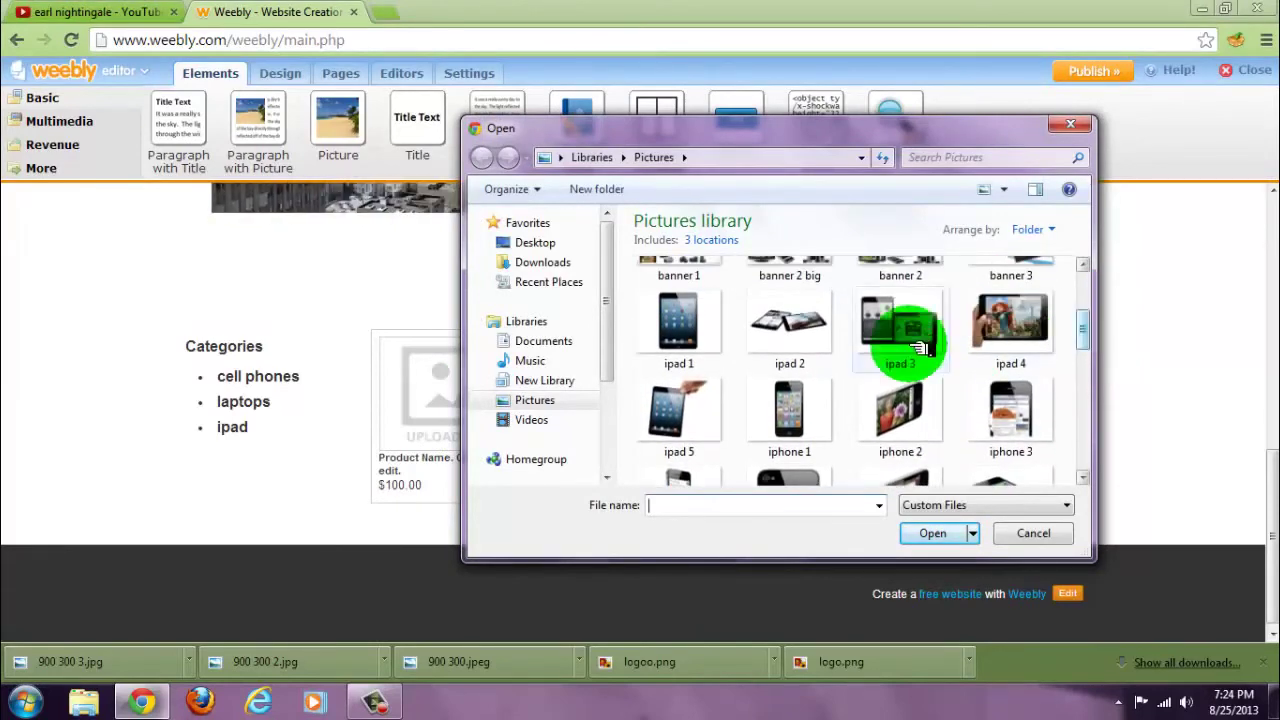
click(812, 400)
click(935, 533)
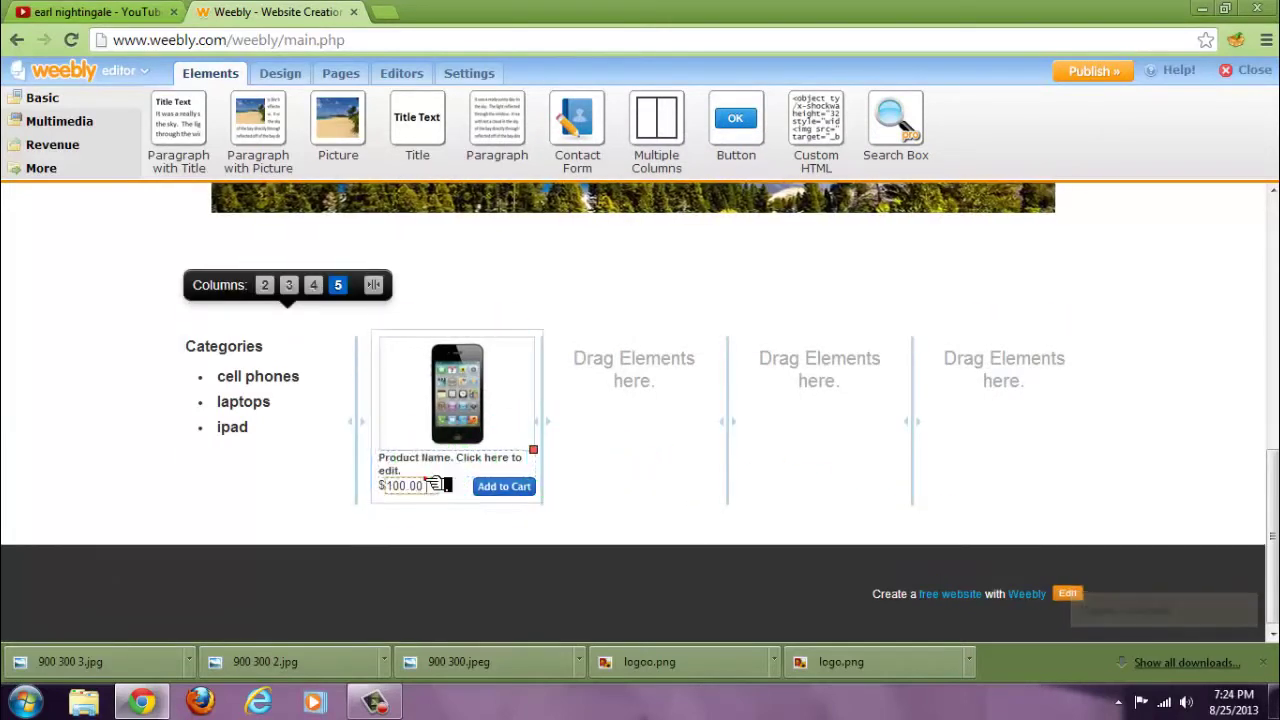
Clear the product name placeholder in the iPhone product block.
click(440, 473)
click(488, 487)
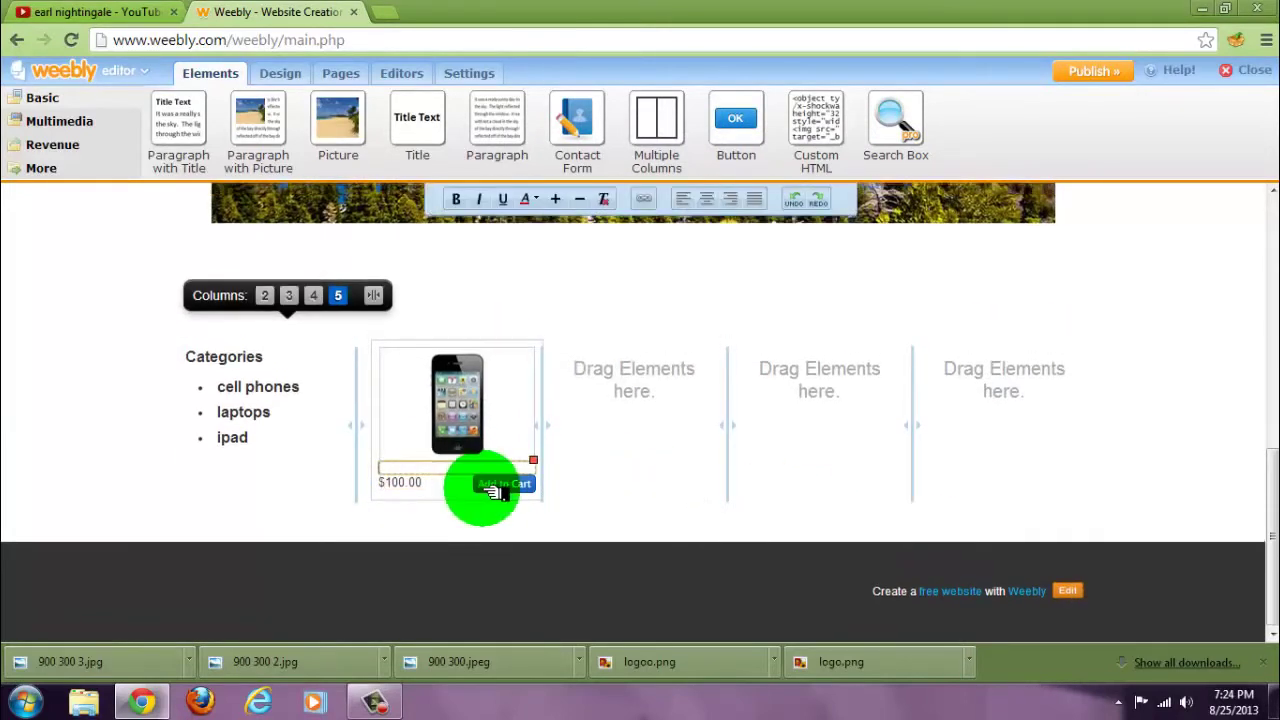
click(492, 488)
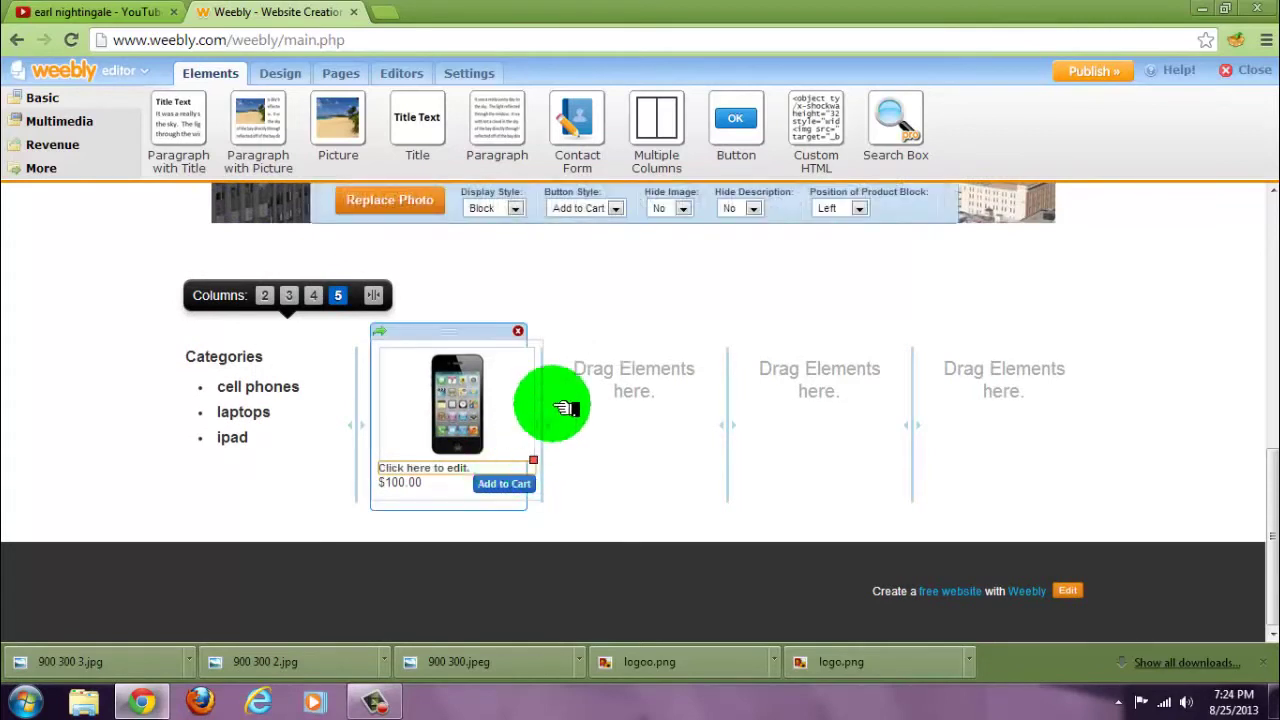
Try the Small, Regular and Large display styles on the iPhone product block.
click(516, 208)
click(513, 237)
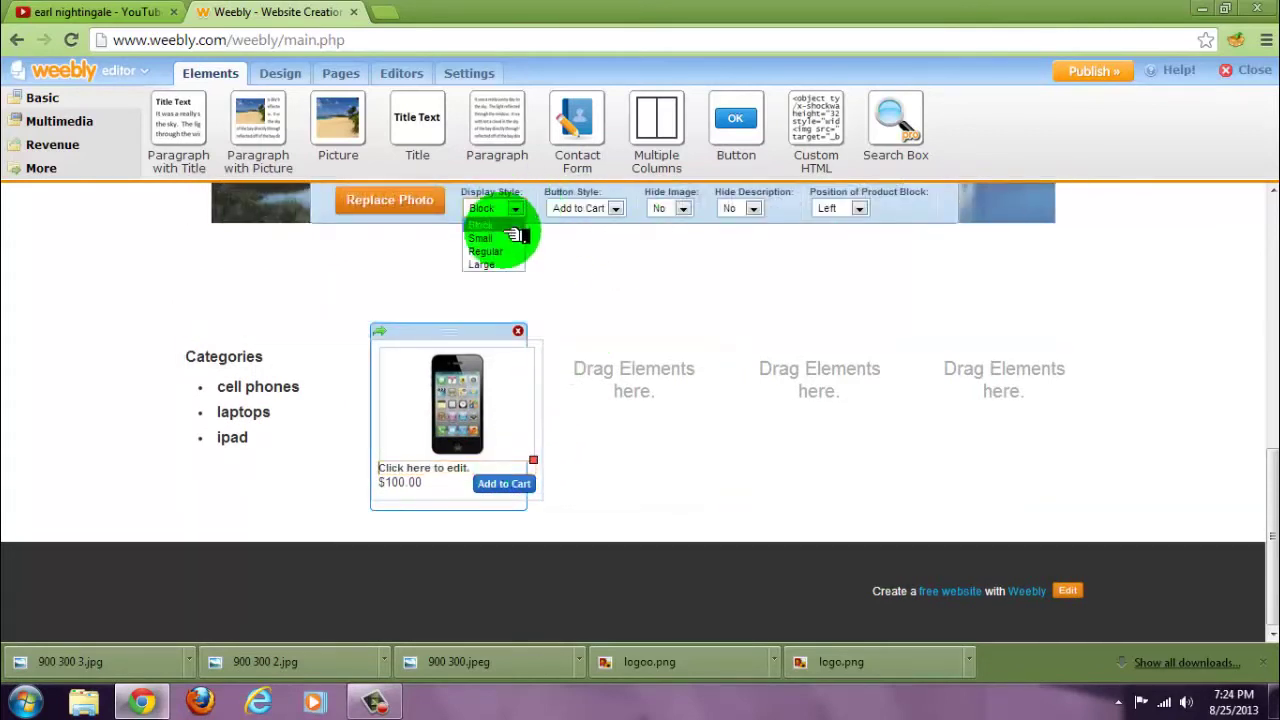
click(481, 238)
click(496, 316)
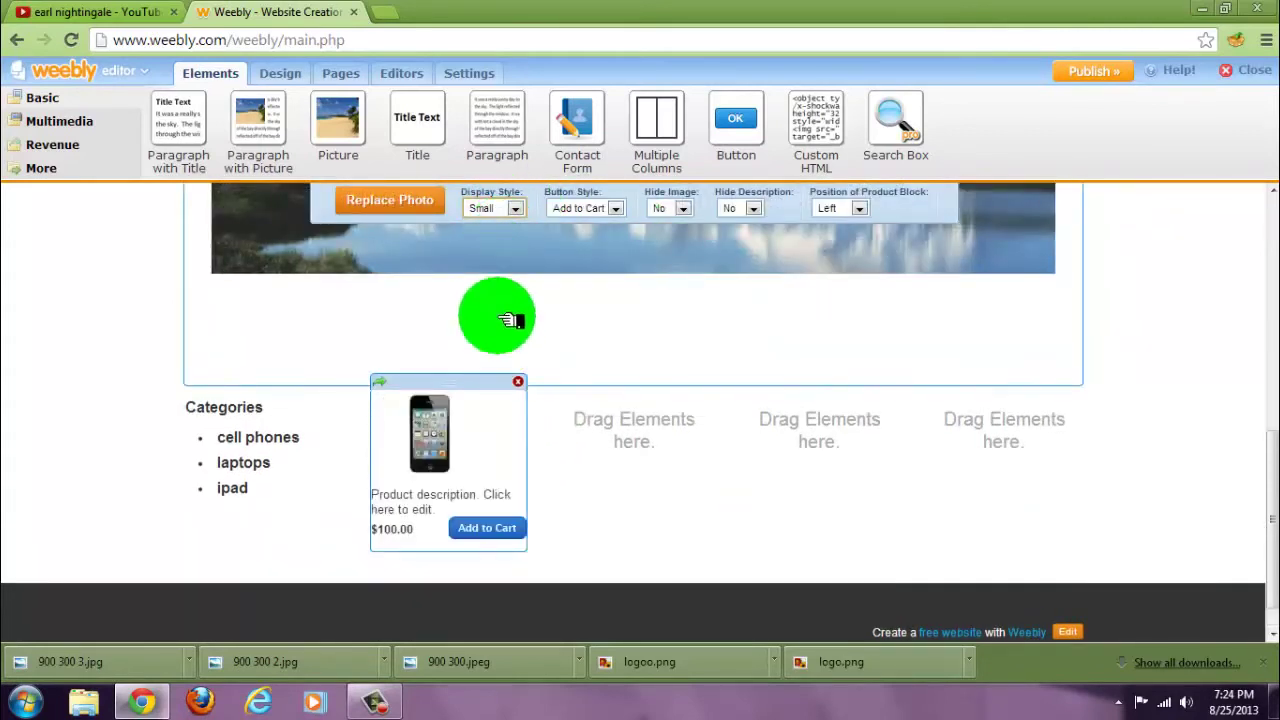
click(526, 203)
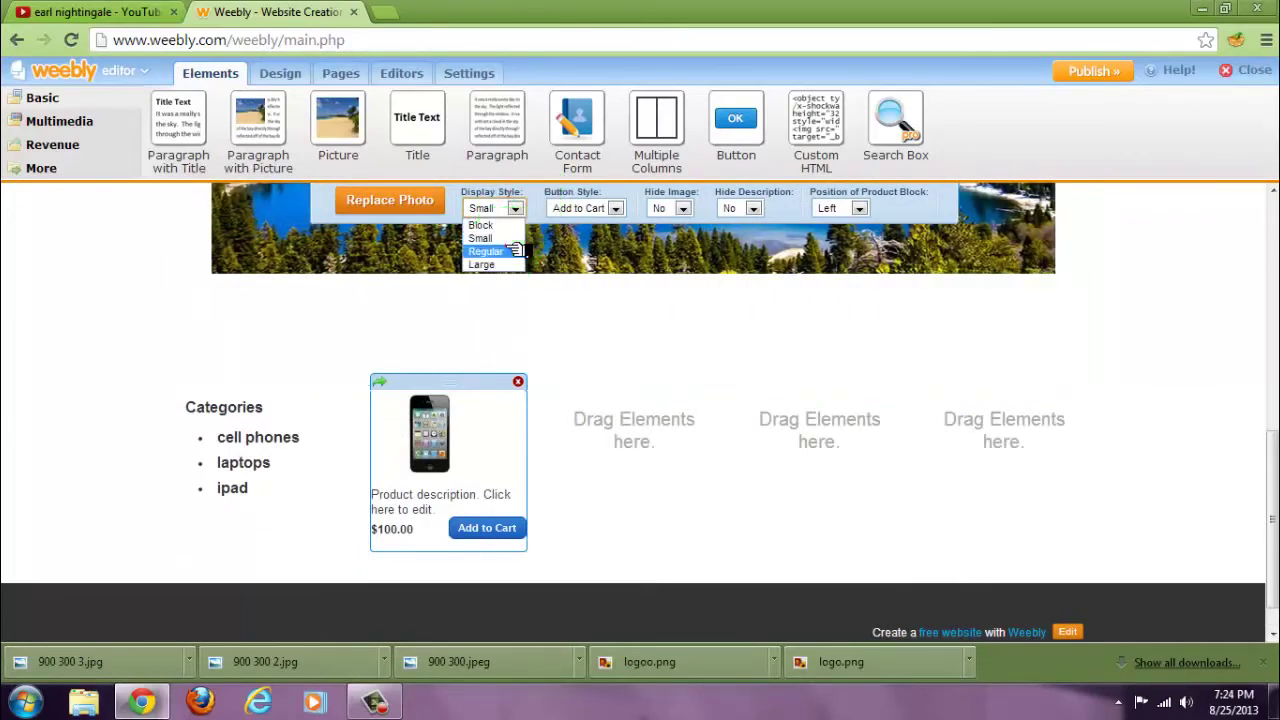
click(513, 250)
click(518, 207)
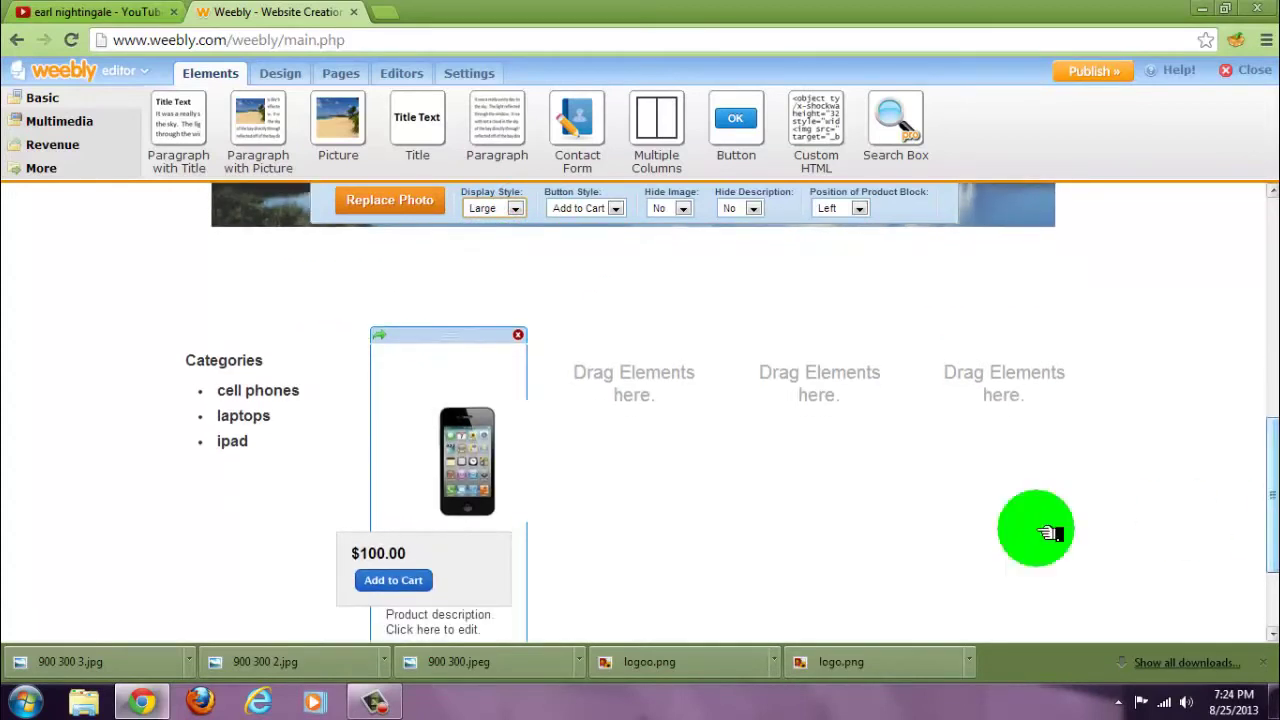
Set the iPhone product block's display style to Block and its price to $200.00.
click(515, 208)
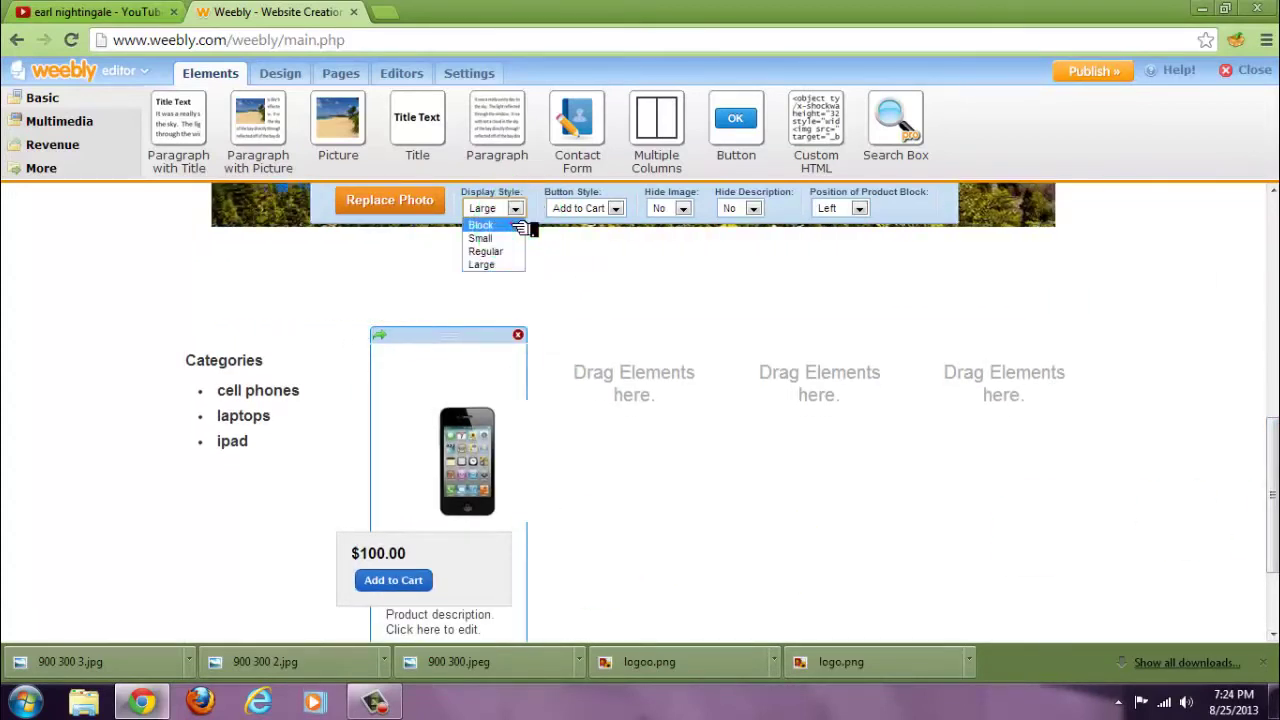
click(519, 226)
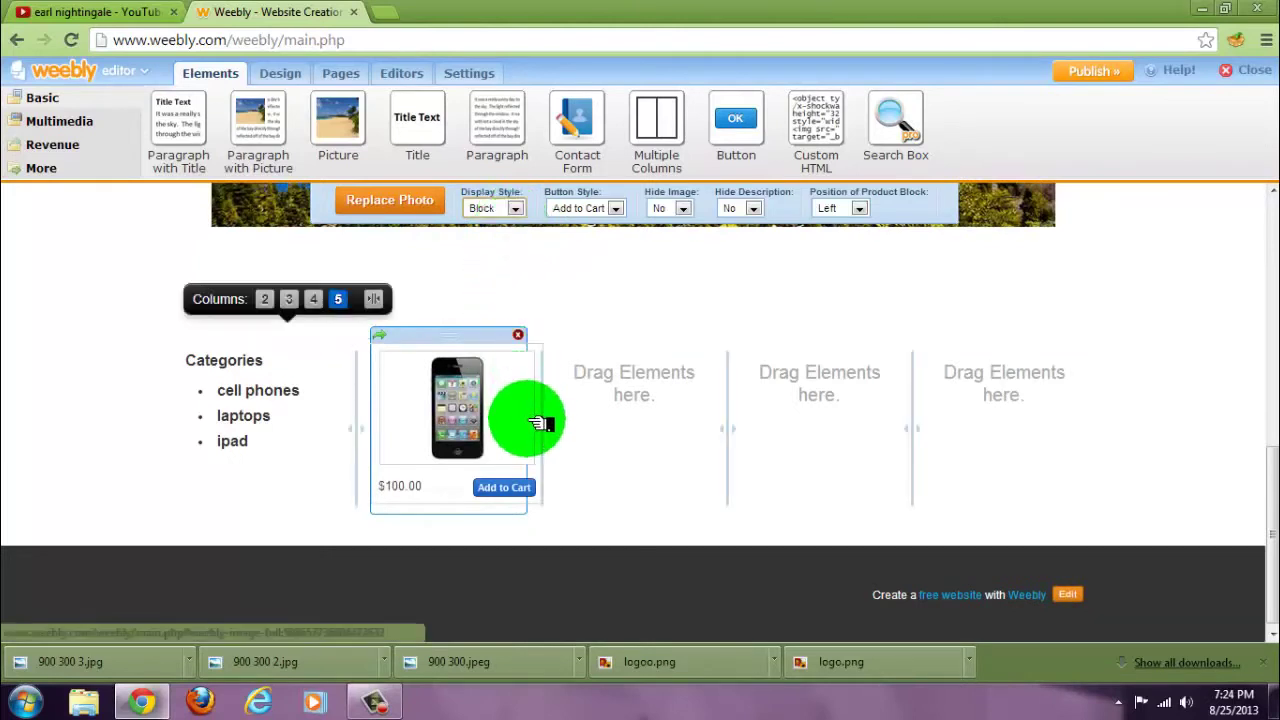
click(415, 488)
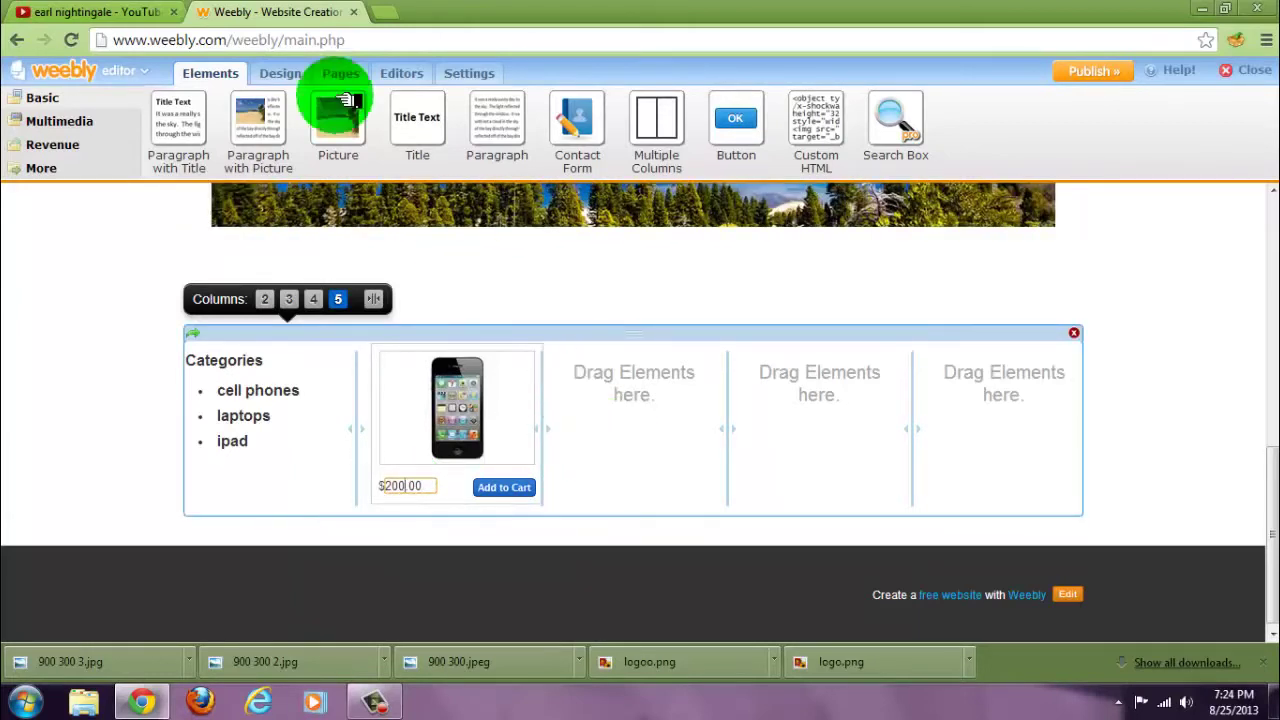
Add a Product Block element to the third column and upload the picture "ipad 1" as its image.
click(55, 145)
drag(271, 129, 665, 455)
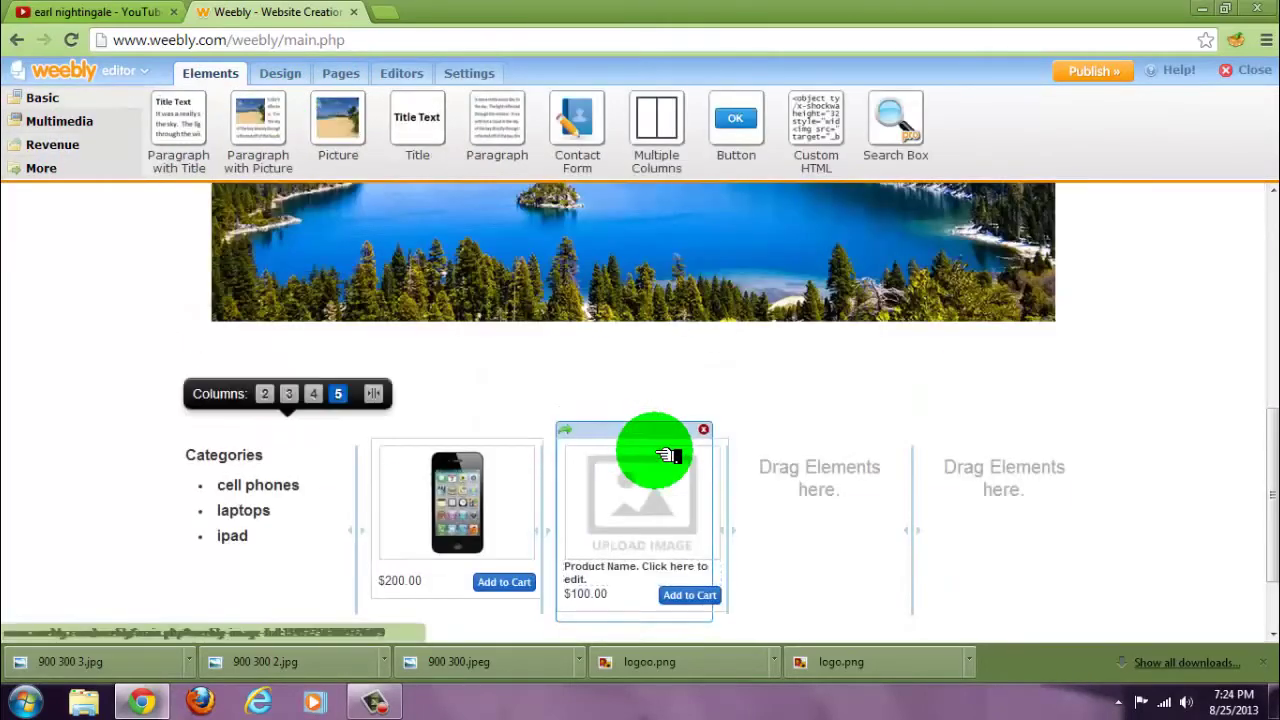
click(665, 511)
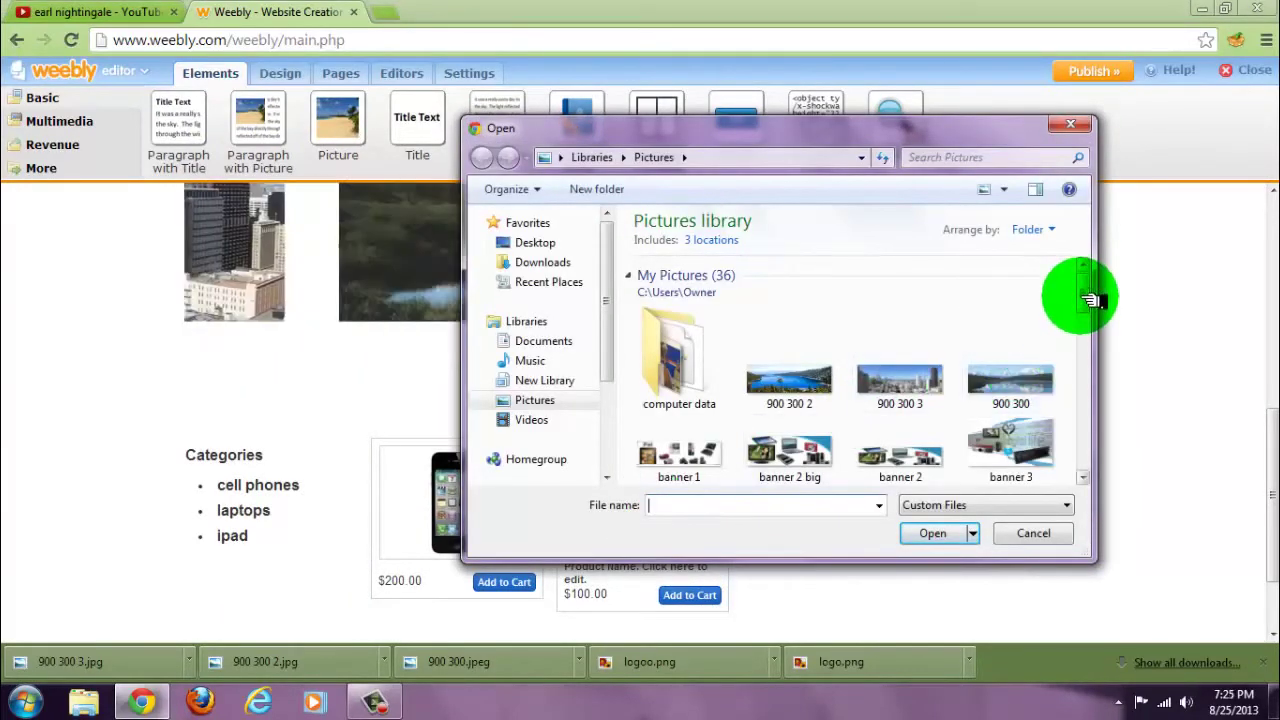
drag(1086, 289, 1097, 340)
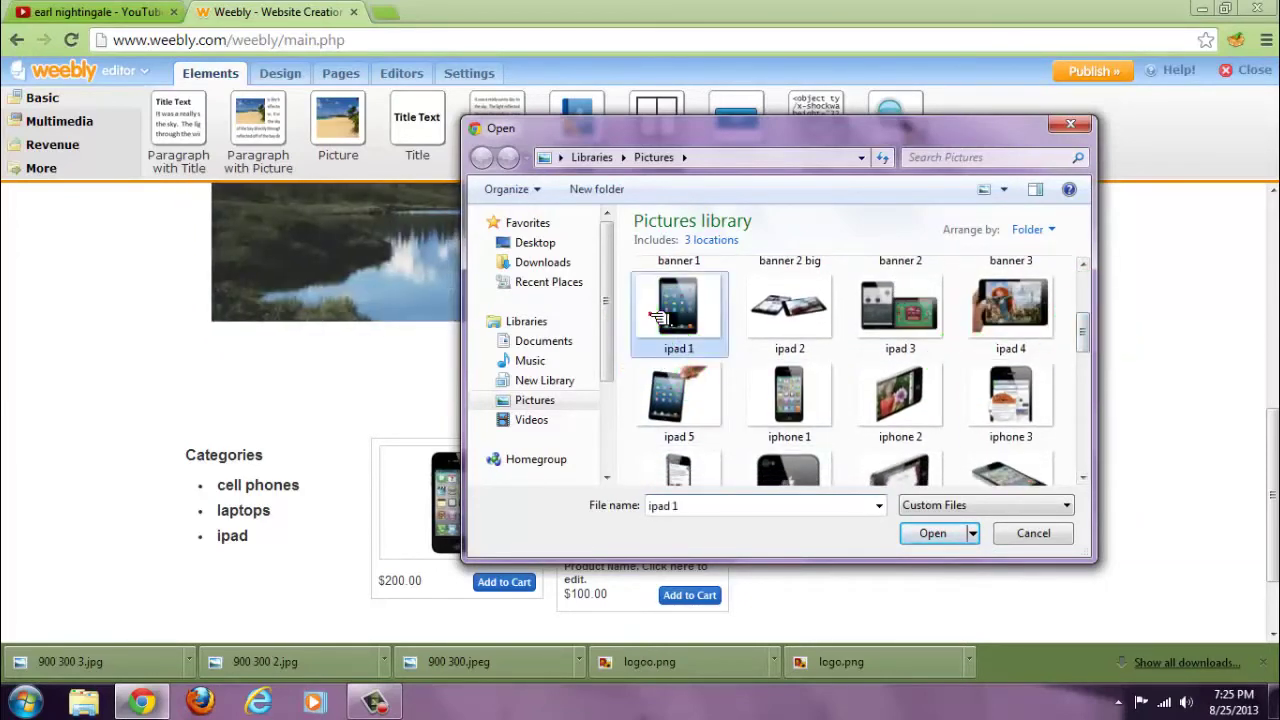
click(935, 535)
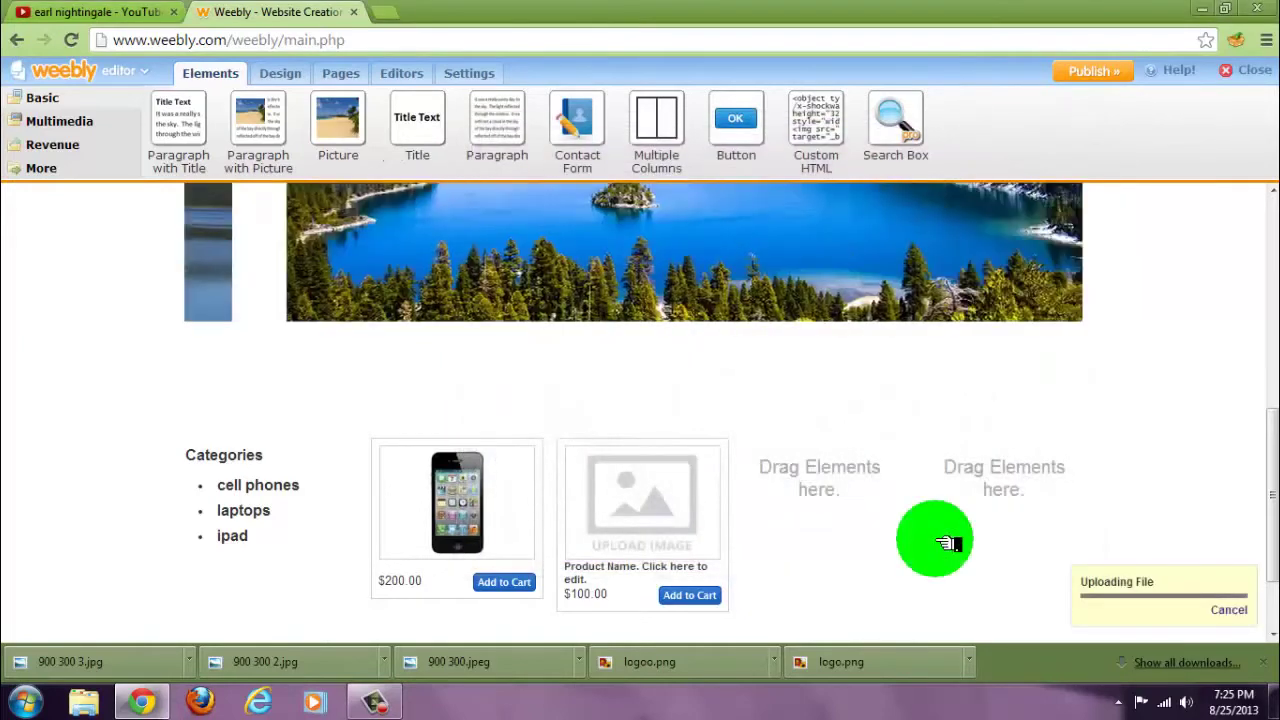
Add a Product Block element to the fourth column and upload the picture "macbookpro 1" as its image.
drag(250, 130, 246, 135)
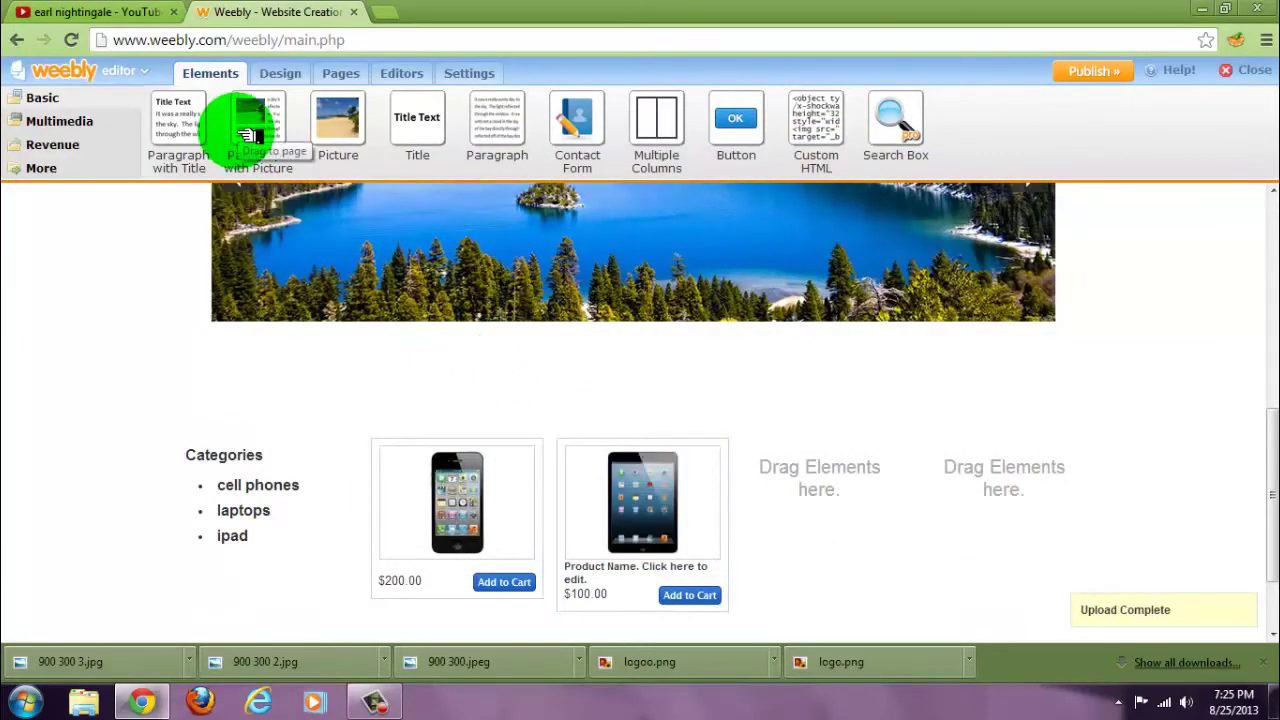
click(52, 144)
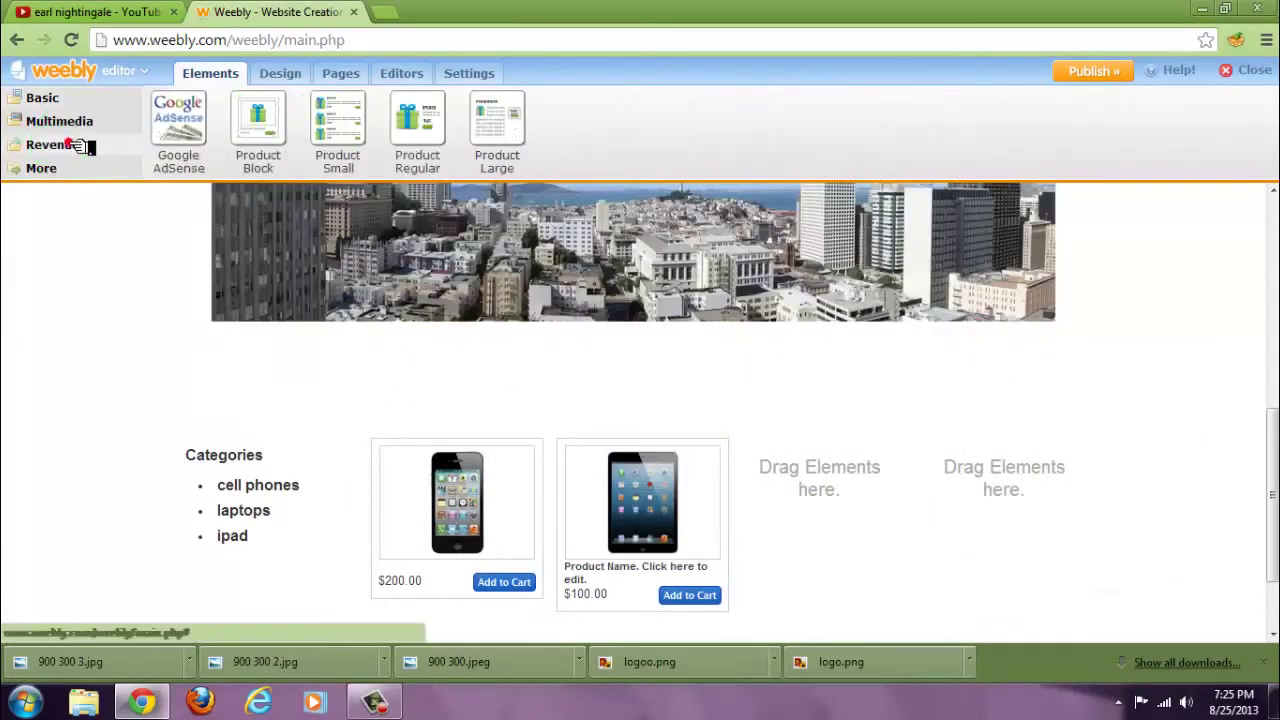
drag(260, 130, 865, 543)
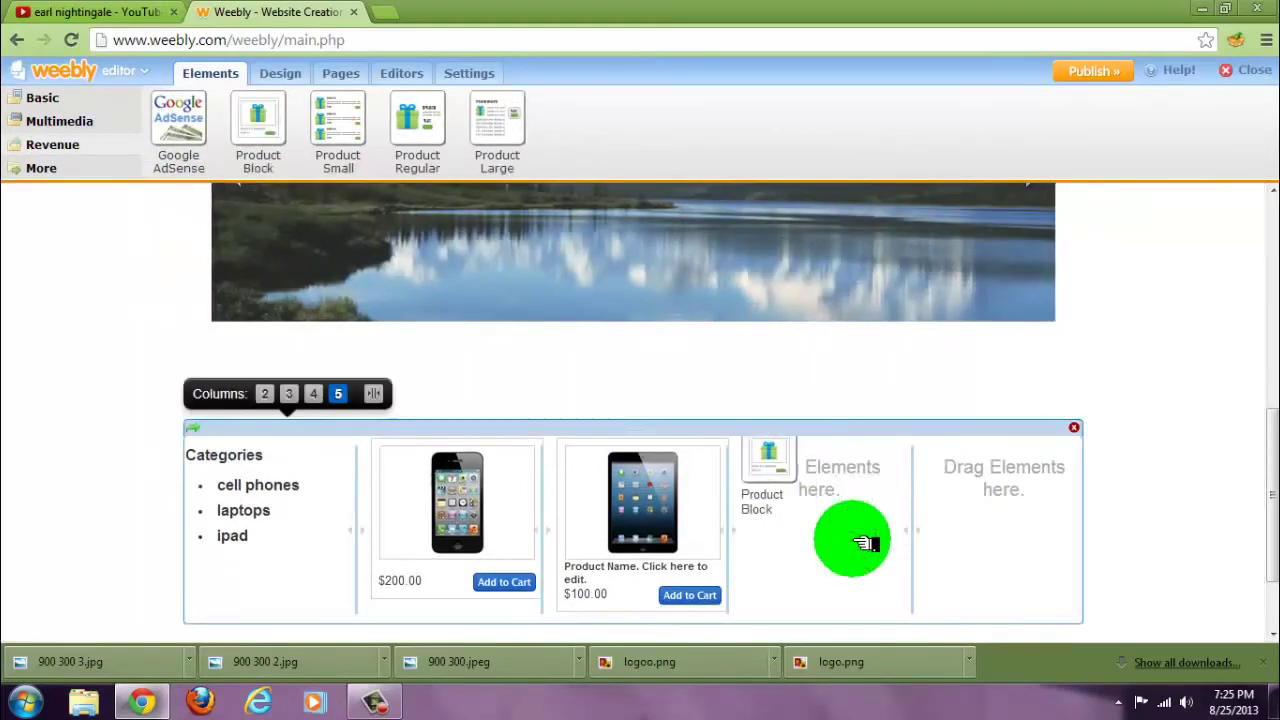
click(840, 445)
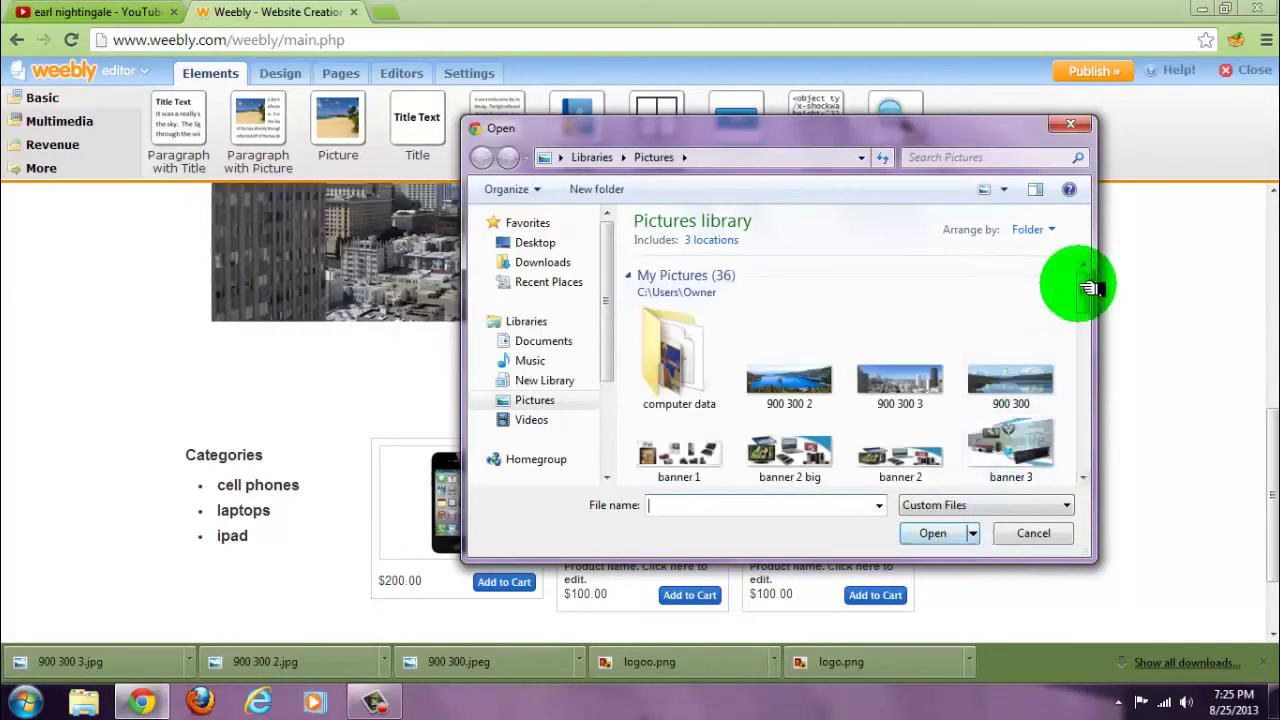
drag(1086, 287, 1098, 390)
click(1010, 350)
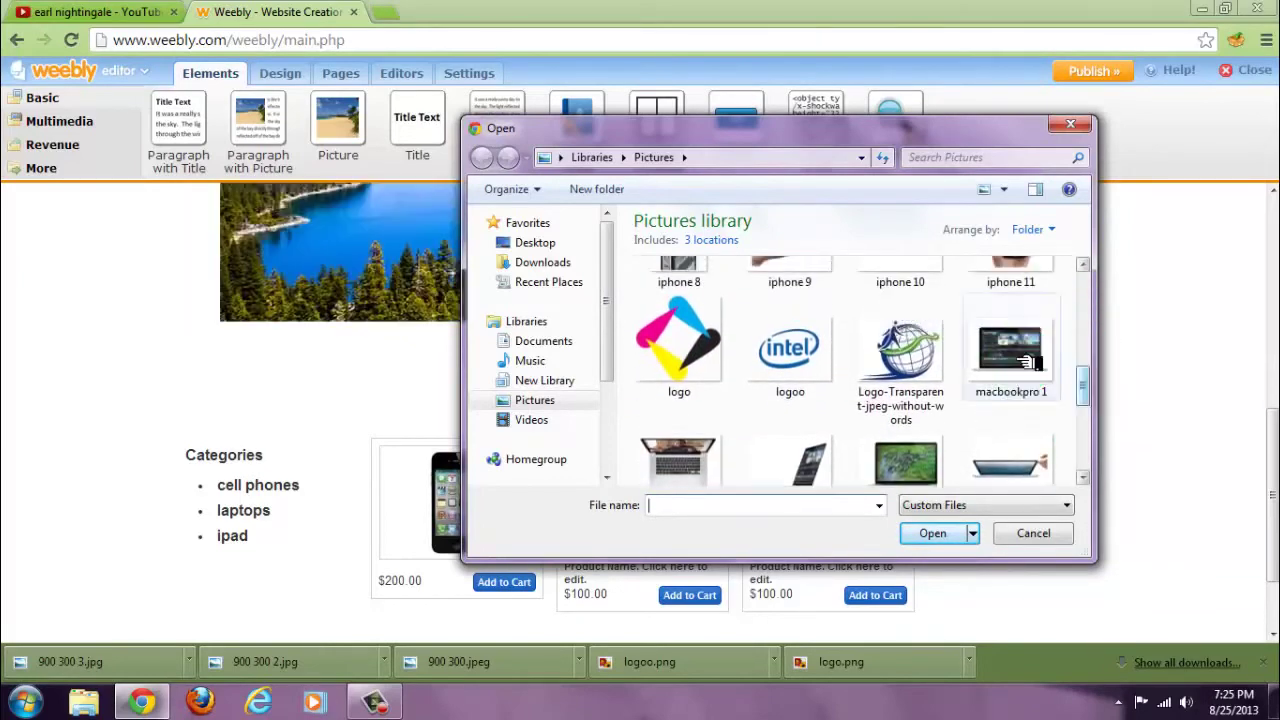
click(940, 533)
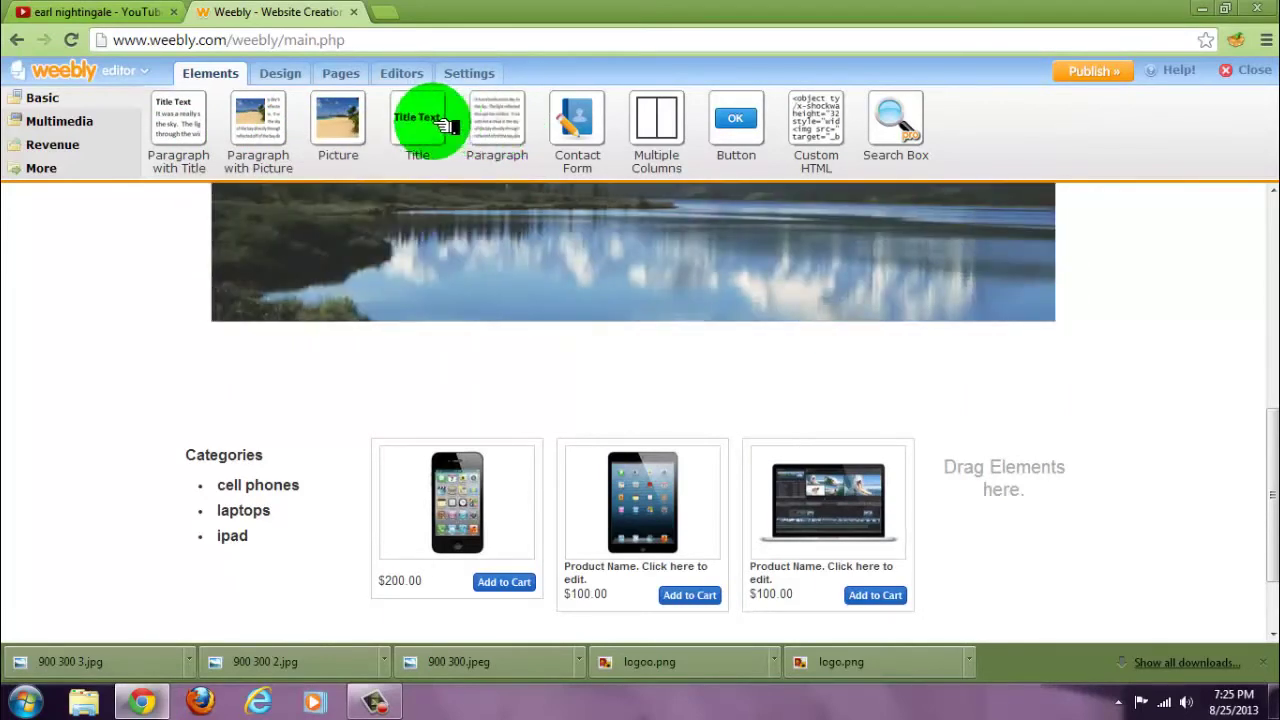
Add a Title element to the fifth column with the text "best sellers".
drag(912, 315, 1010, 515)
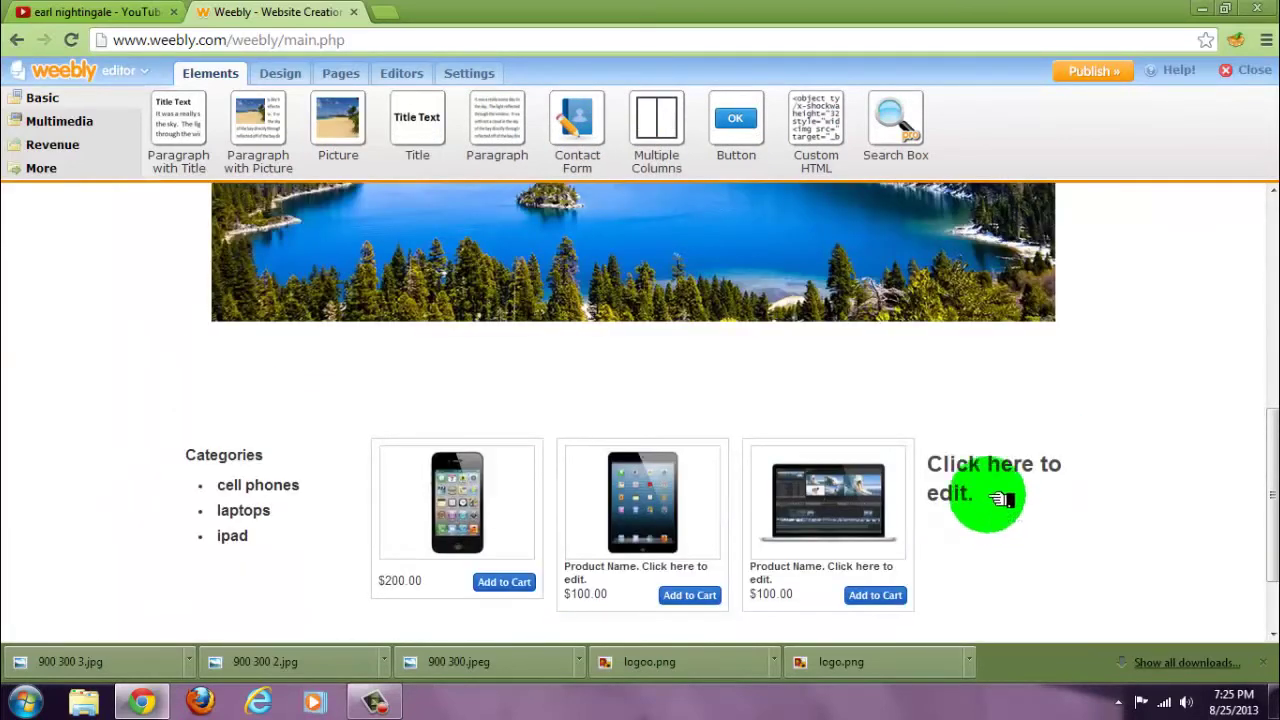
click(1000, 498)
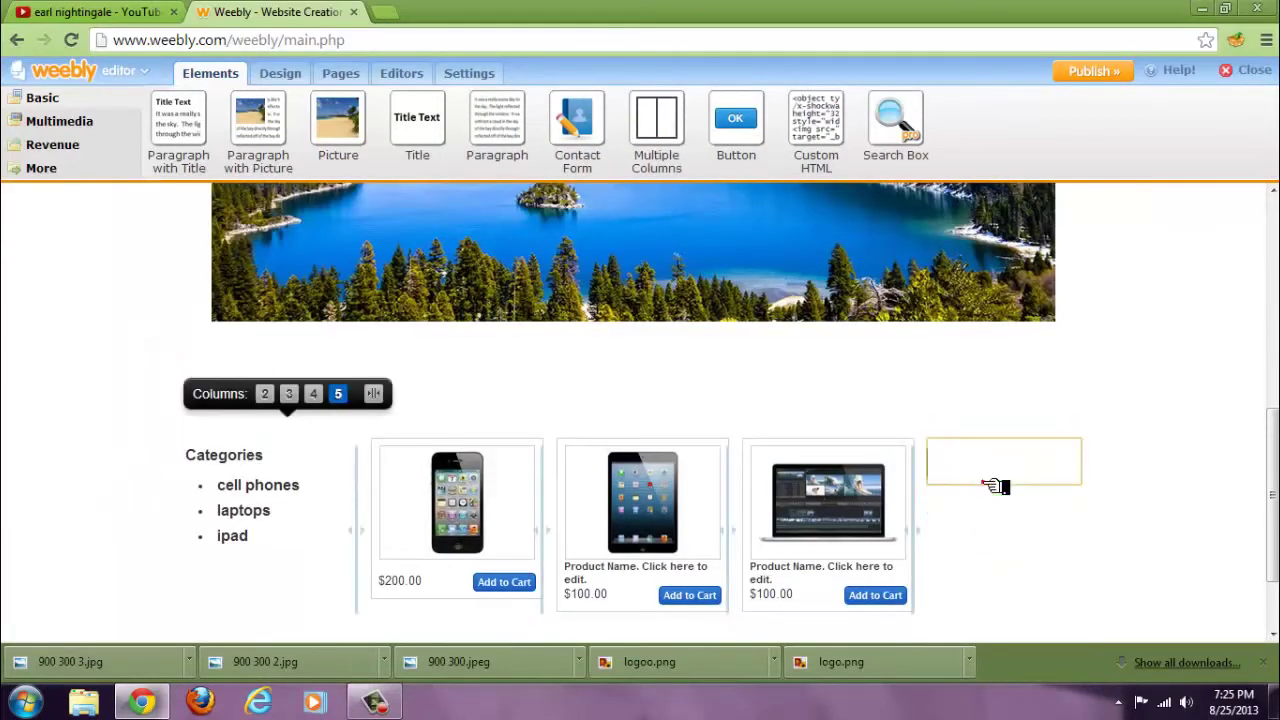
text(best sellers)
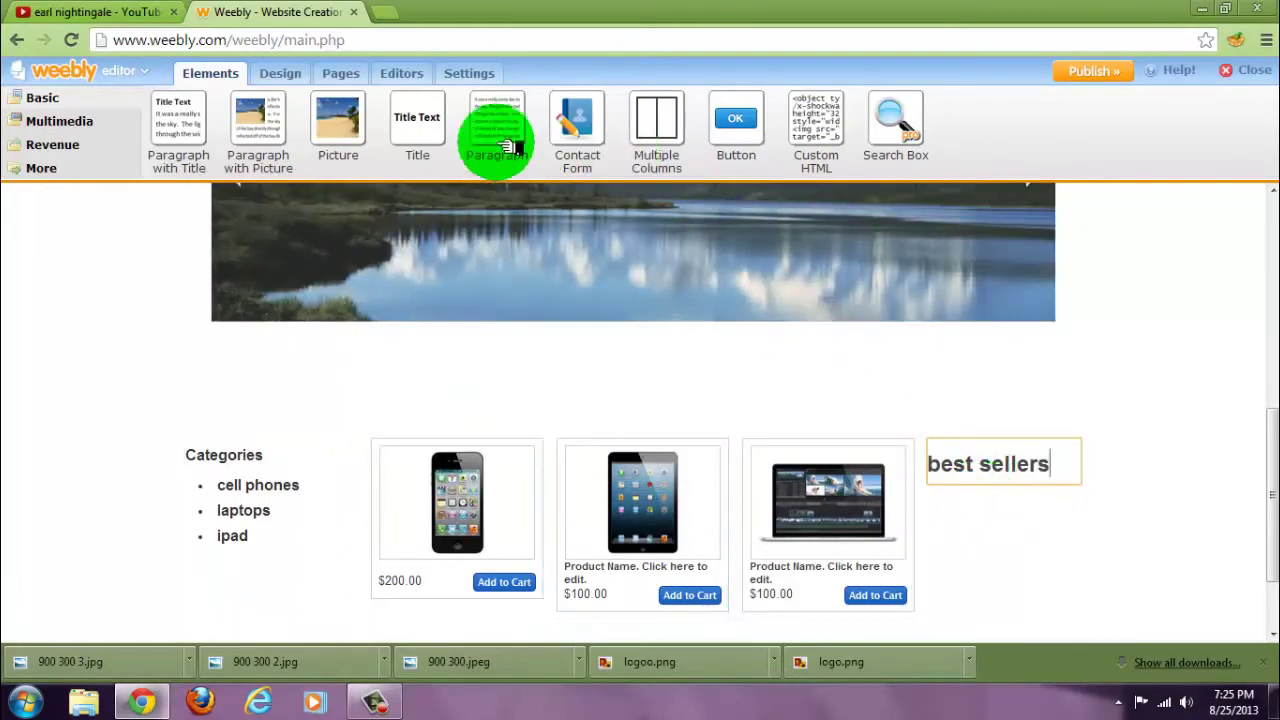
Add two Picture elements, one below the other, under the "best sellers" title in the fifth column.
drag(340, 118, 995, 560)
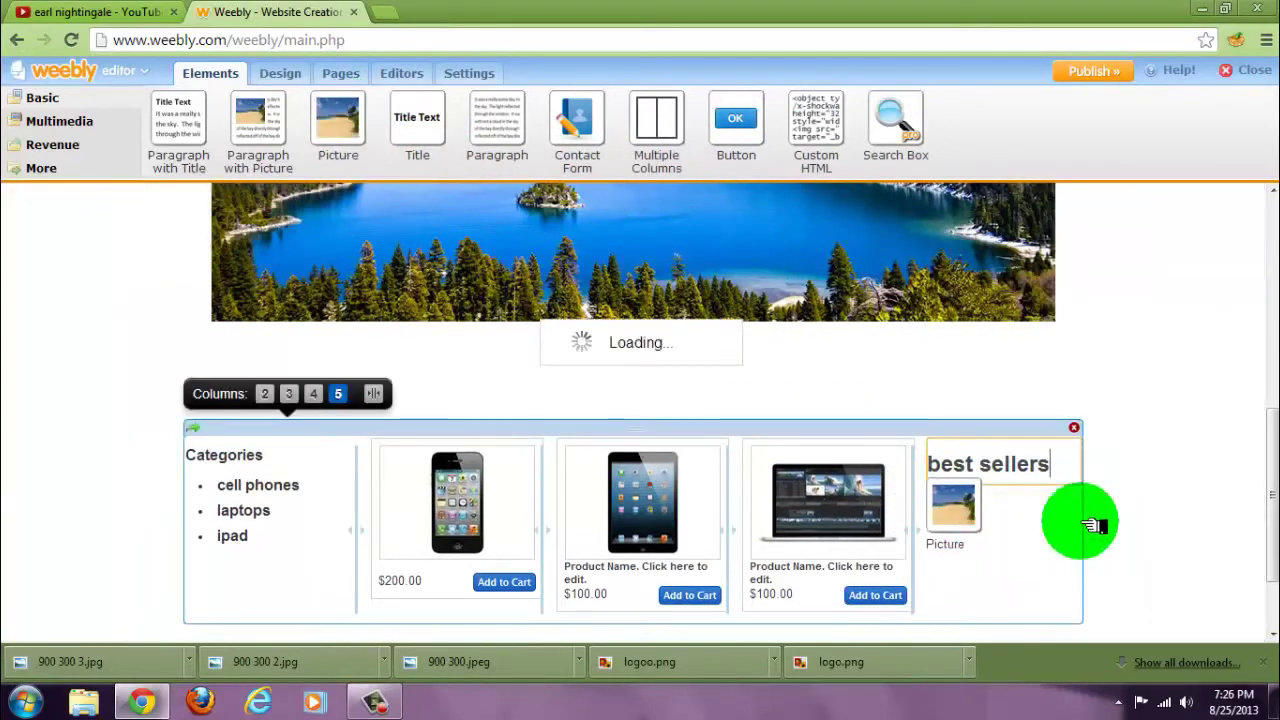
scroll(640, 412, down, 1)
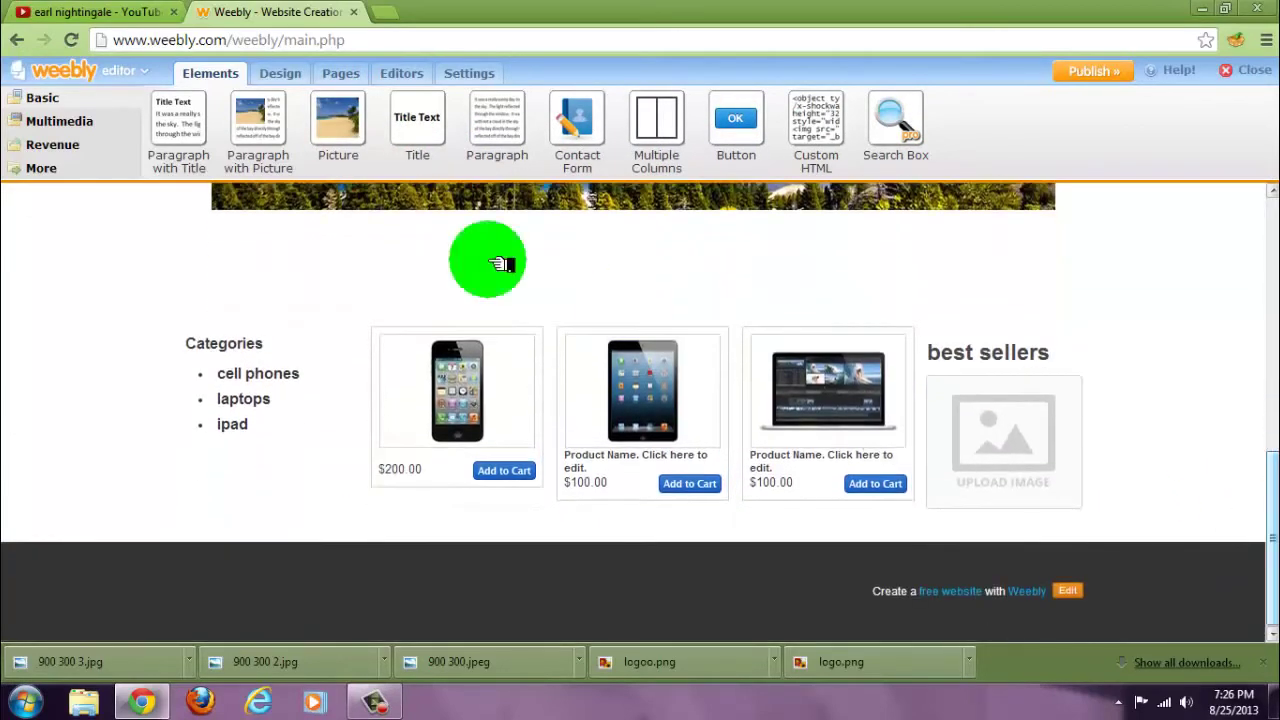
drag(395, 165, 1080, 509)
scroll(640, 410, down, 1)
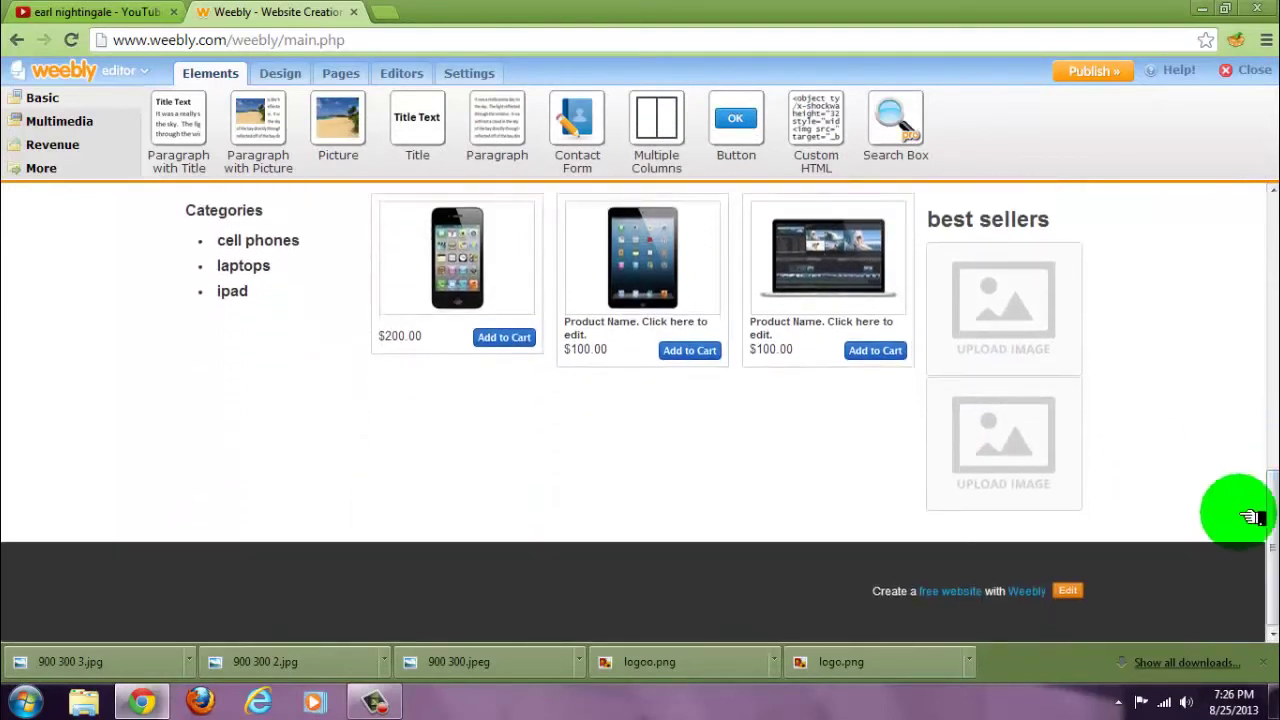
Upload the picture "iphone 6" from the computer into the upper image placeholder under "best sellers".
drag(1265, 527, 1257, 491)
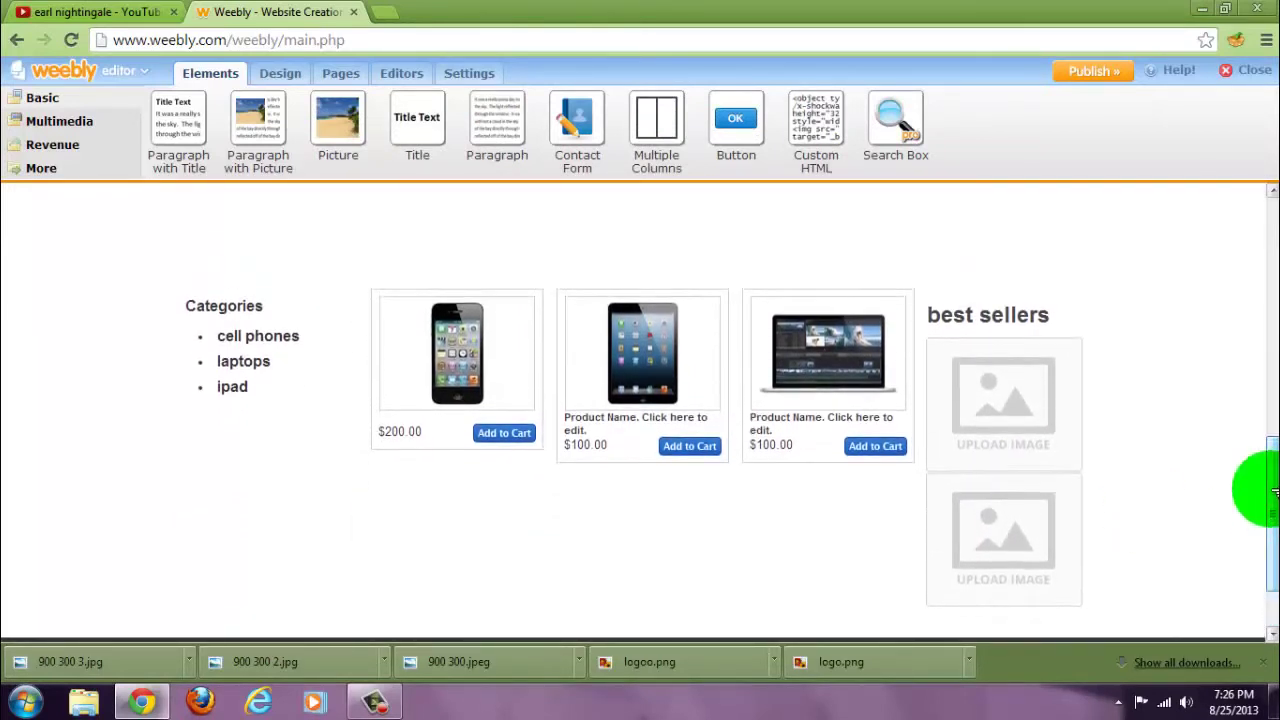
click(1006, 376)
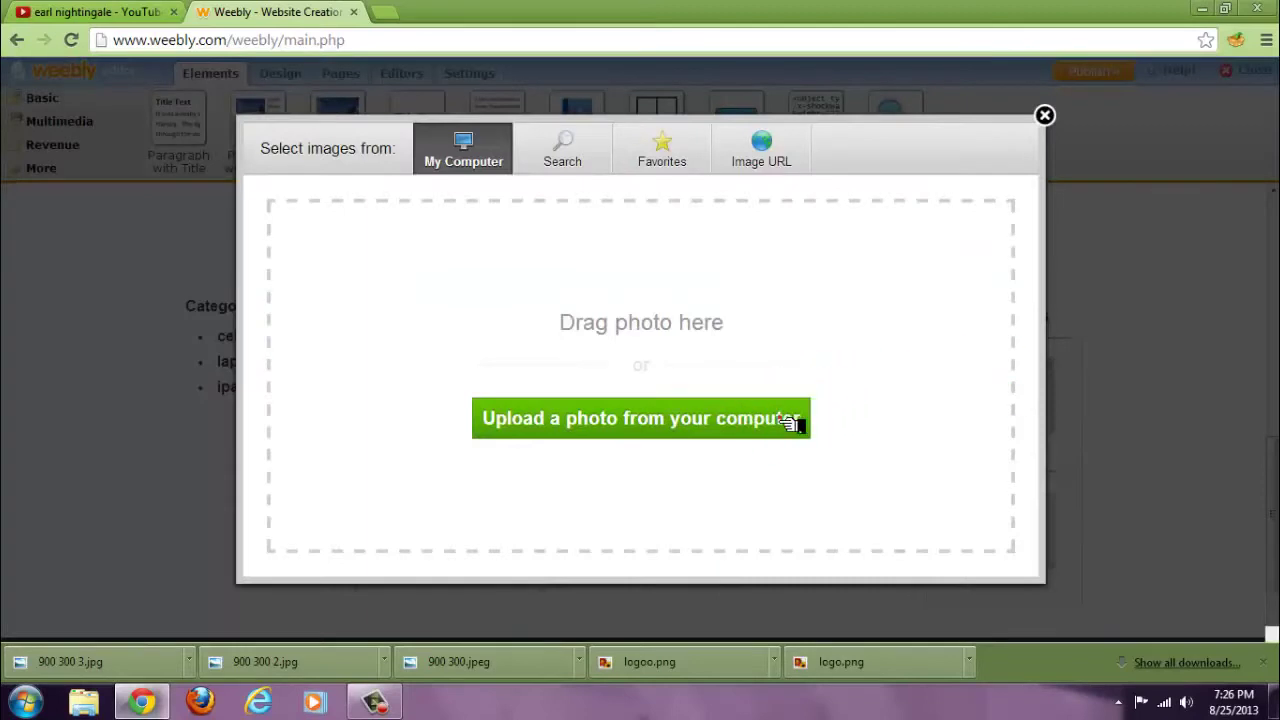
click(790, 420)
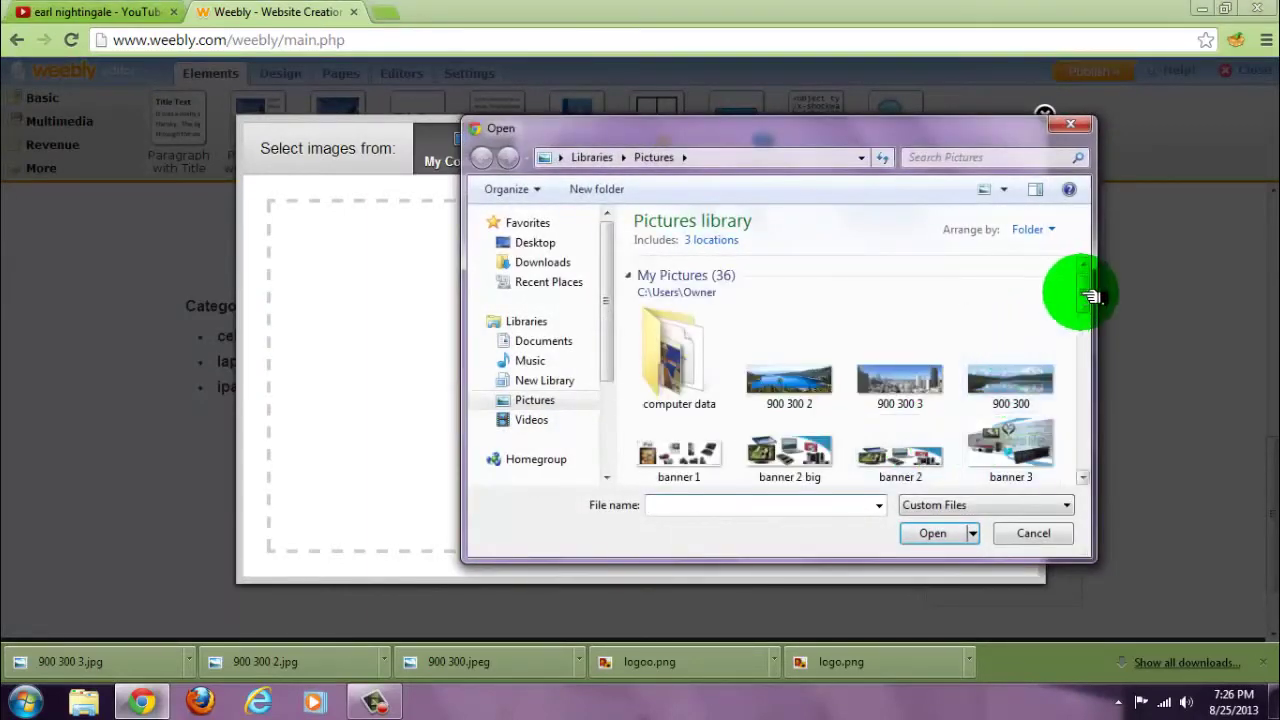
drag(1090, 296, 1100, 349)
click(910, 355)
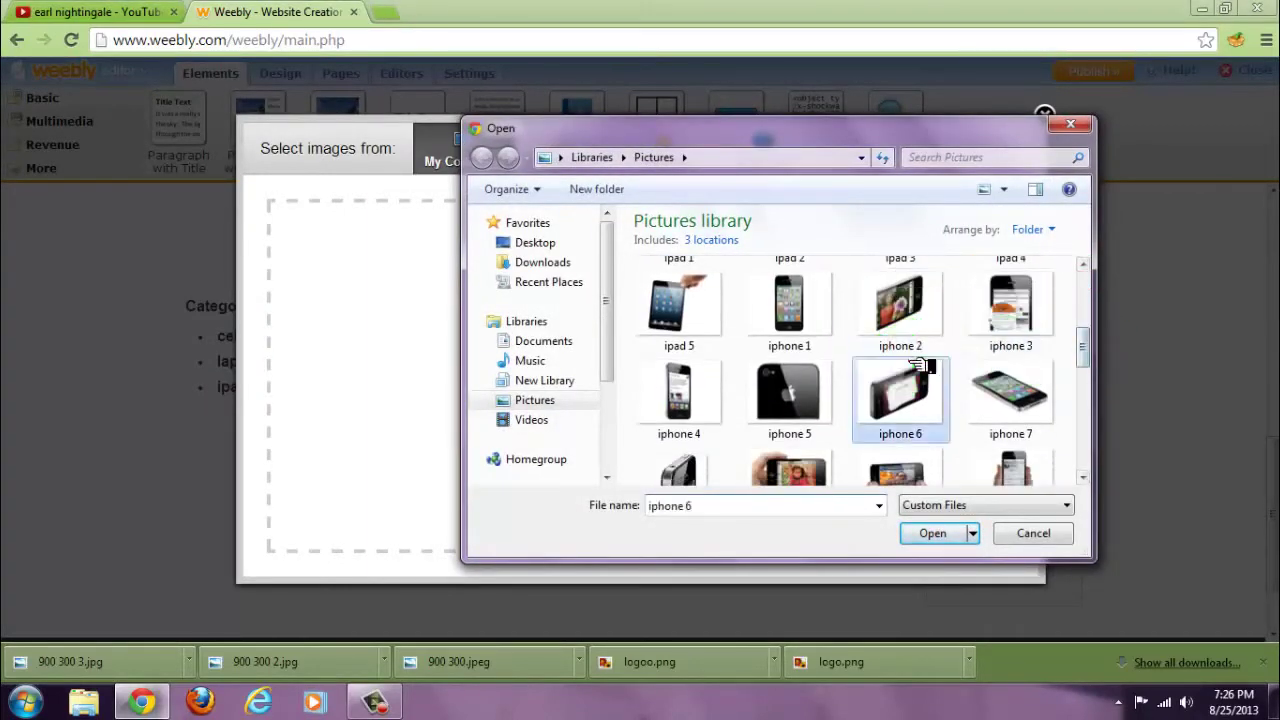
click(935, 535)
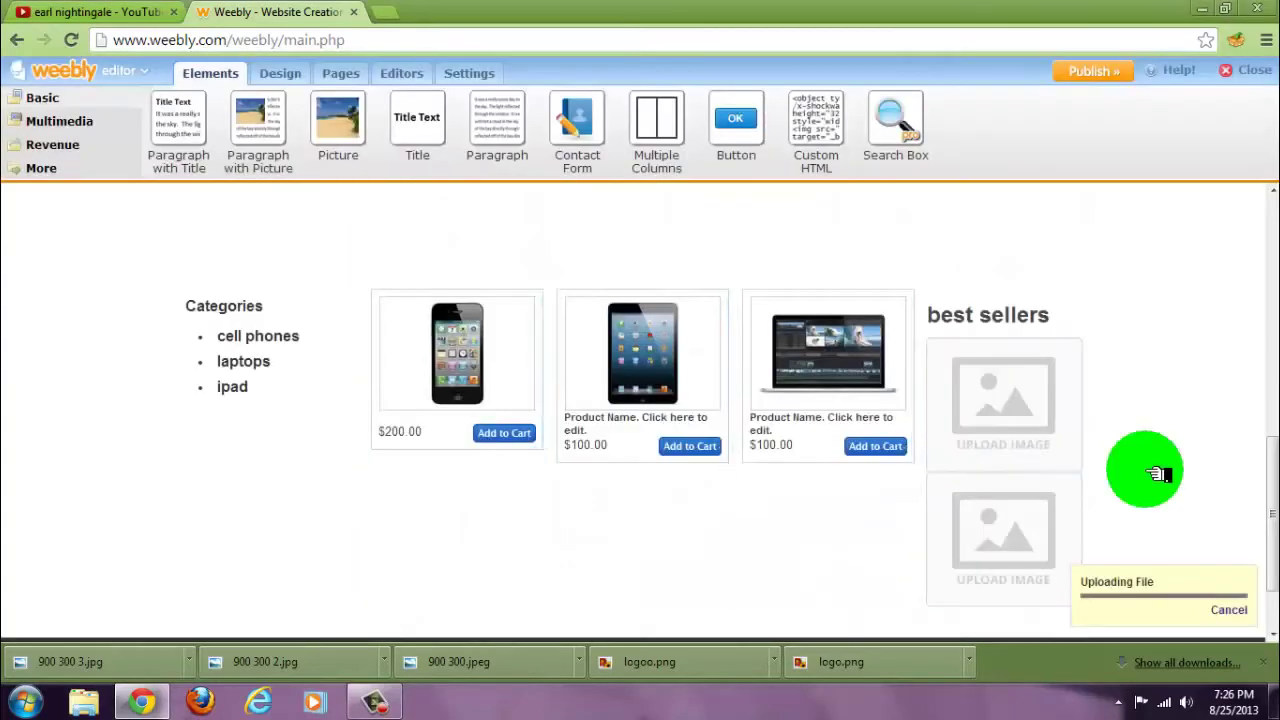
Upload the front-view picture of the open silver laptop from the computer into the lower image placeholder under "best sellers".
click(985, 545)
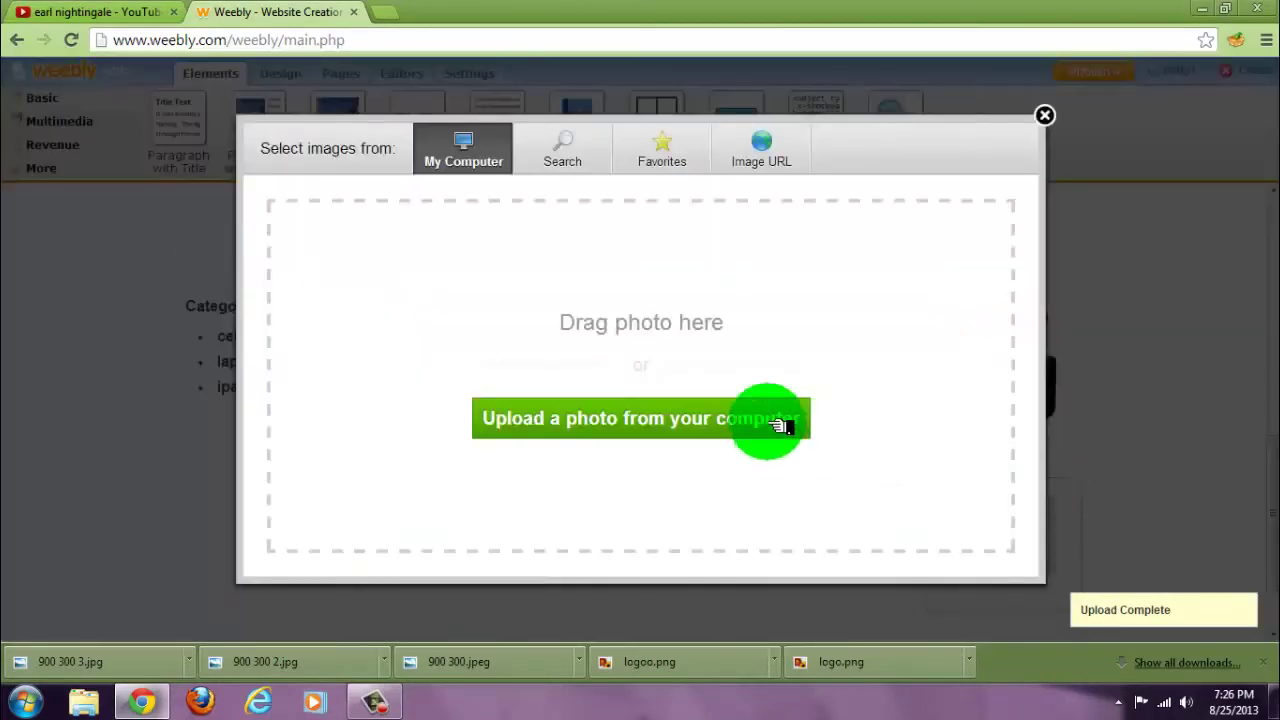
click(778, 425)
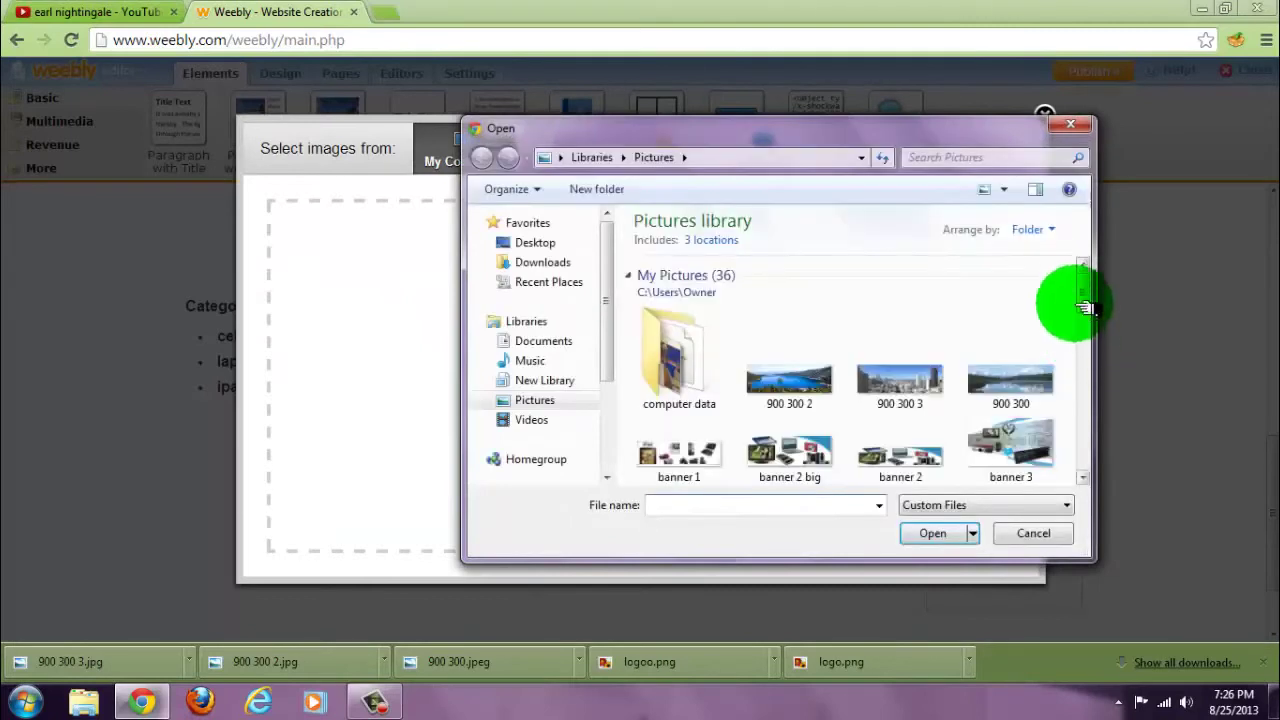
drag(1088, 300, 1088, 382)
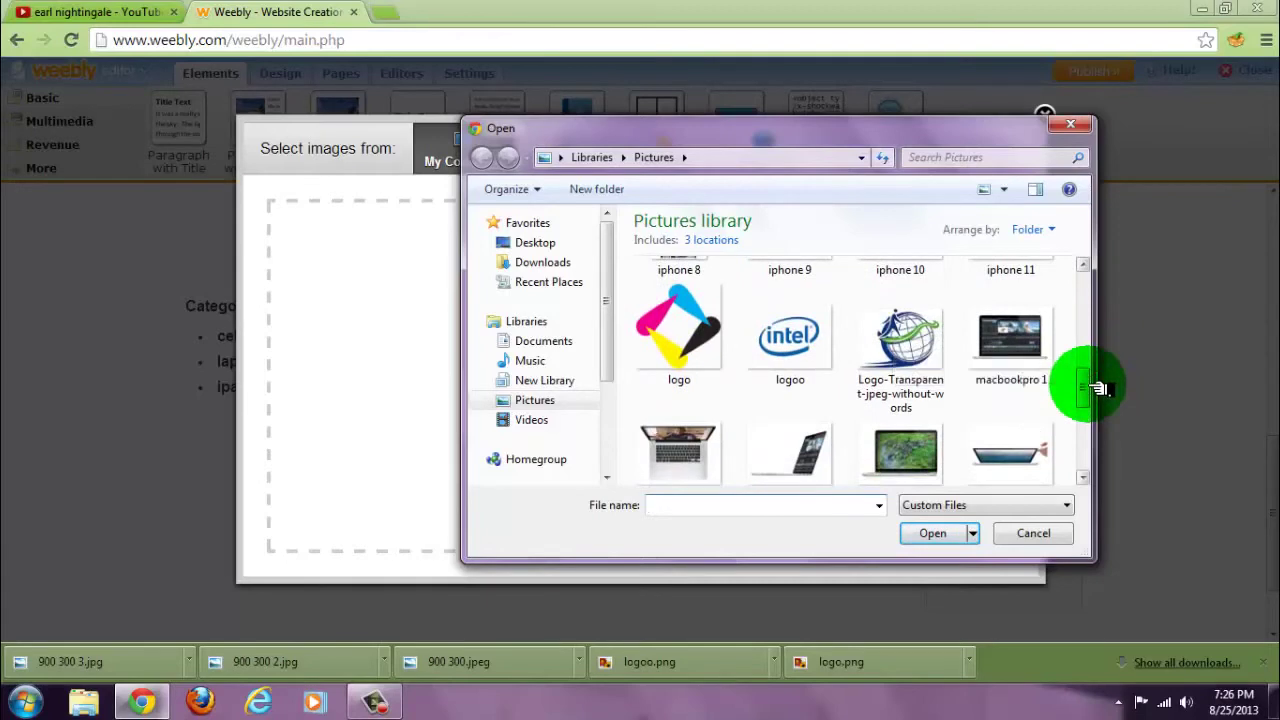
click(706, 453)
click(953, 533)
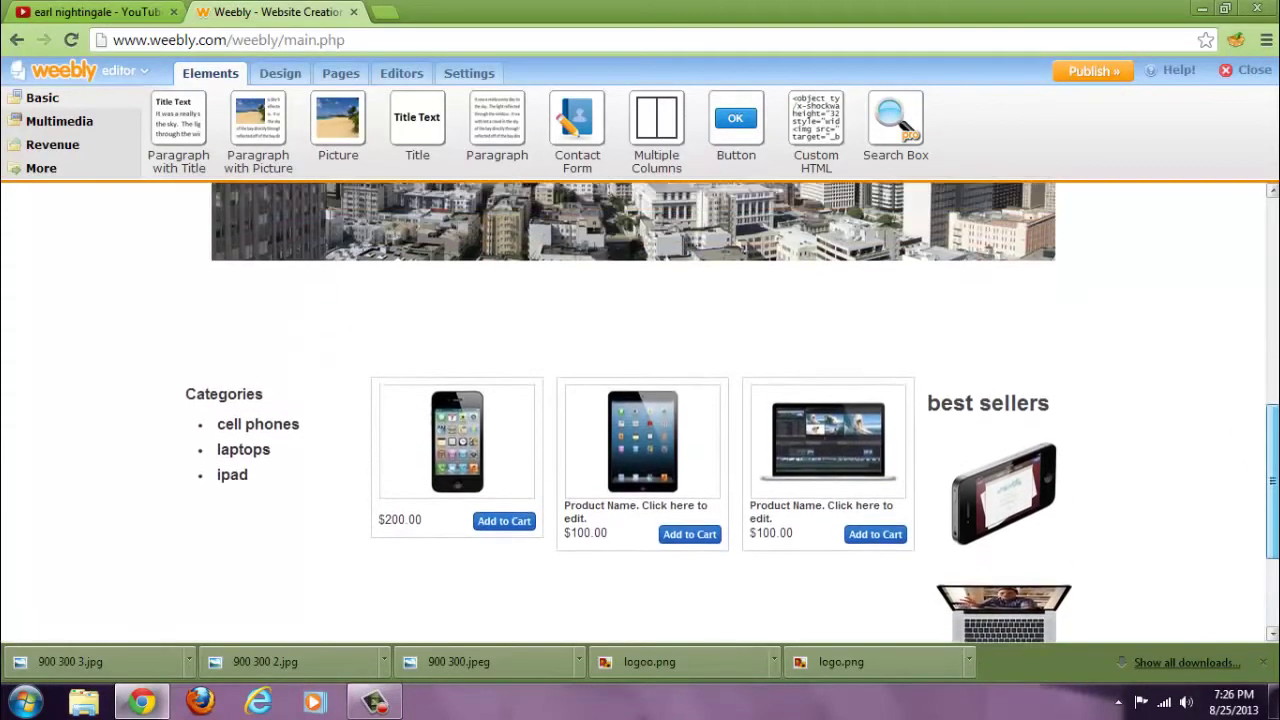
drag(1270, 418, 1260, 206)
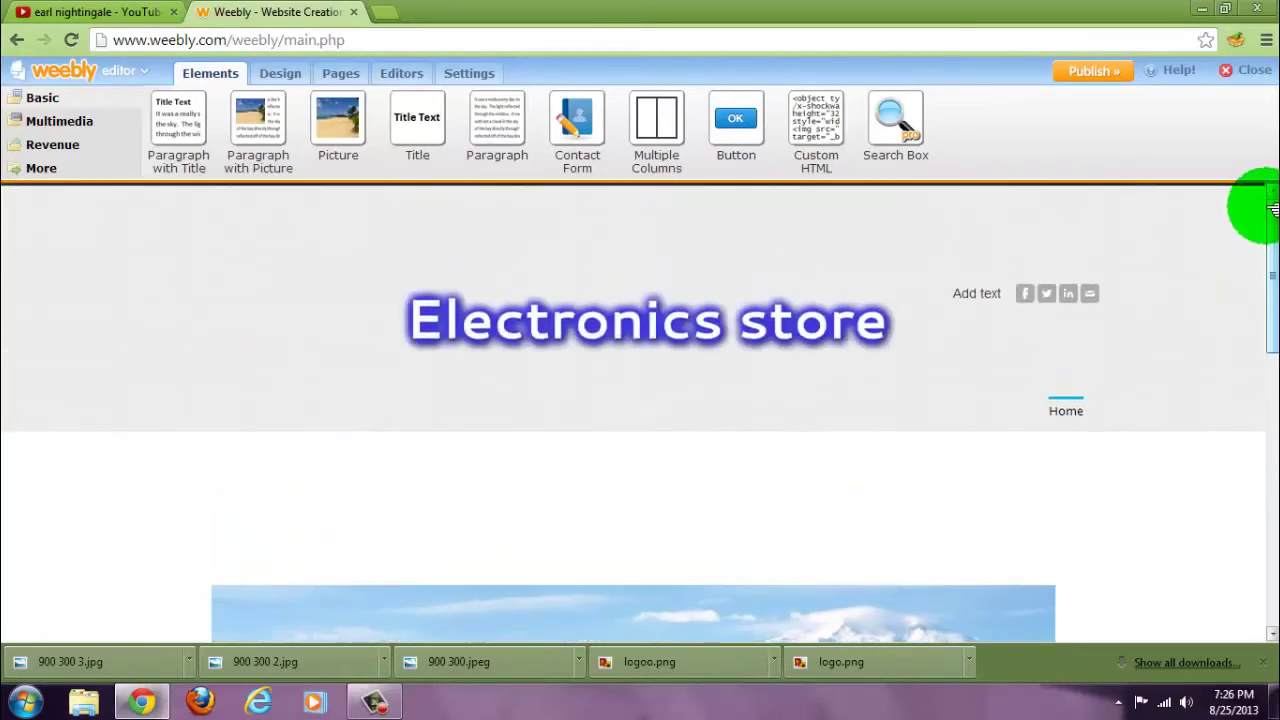
Add a standard page to the site and name it "Cell phones".
mouse_move(590, 283)
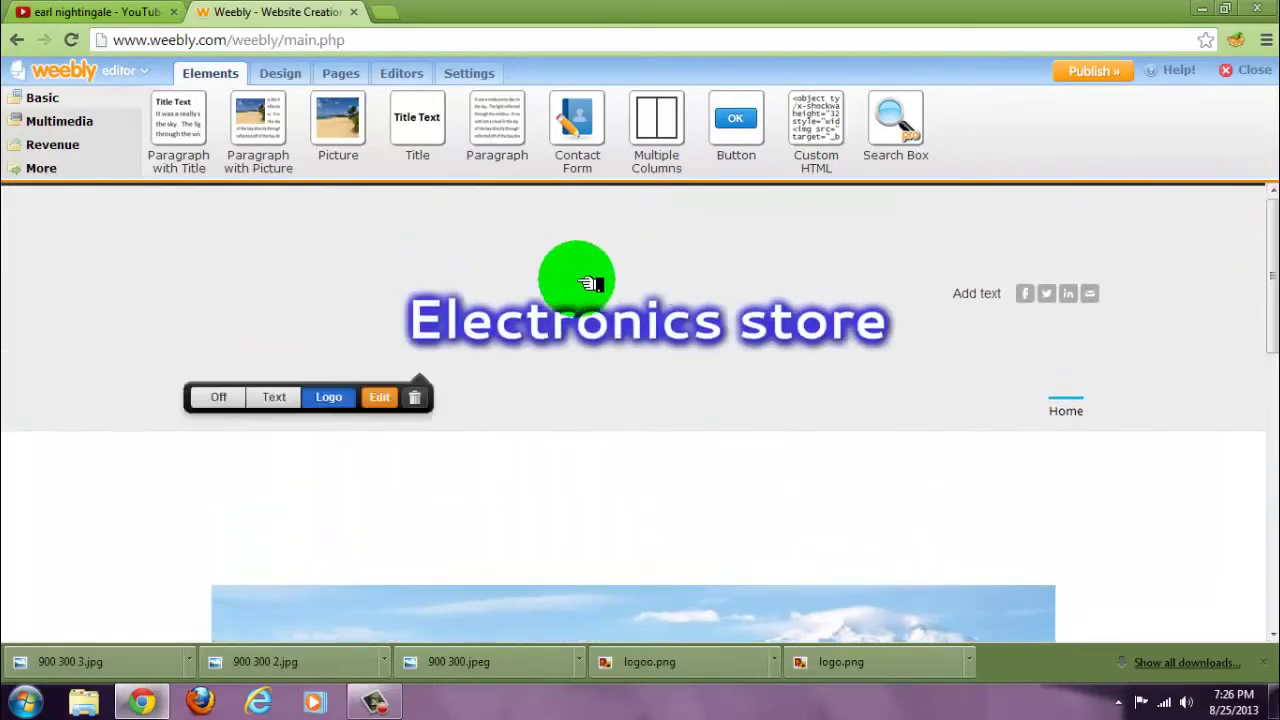
click(340, 76)
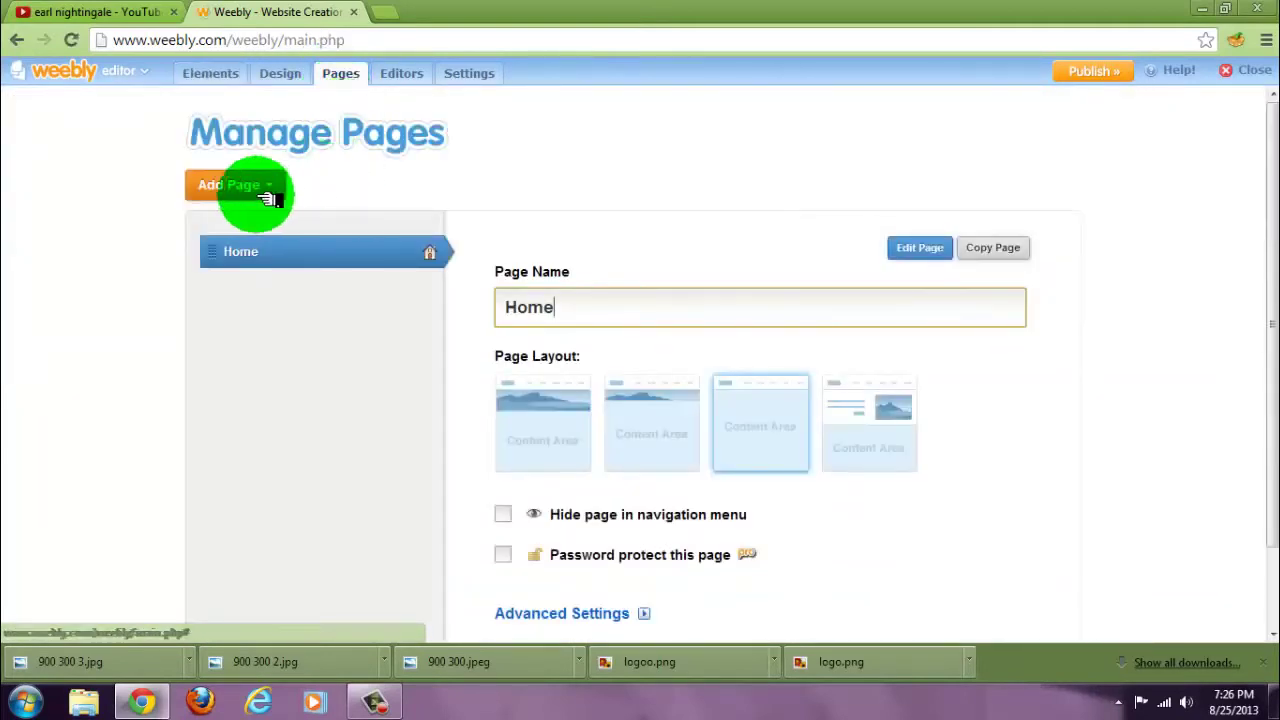
click(268, 196)
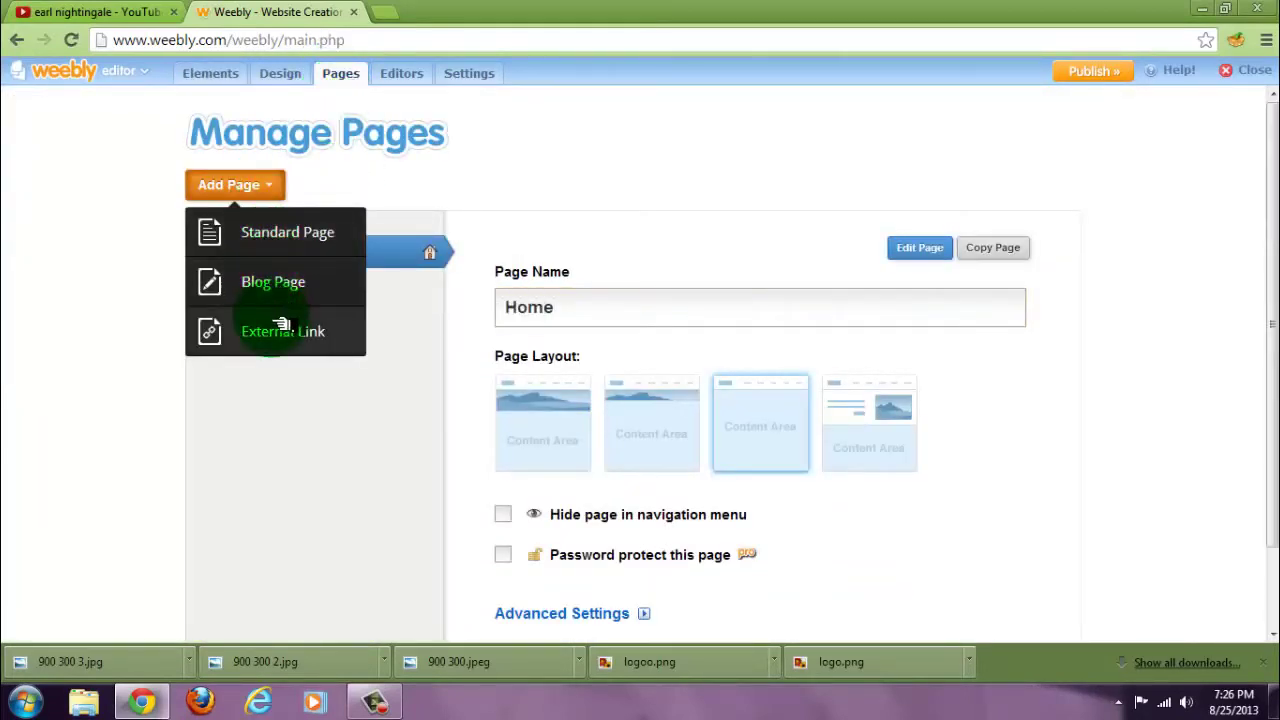
click(287, 240)
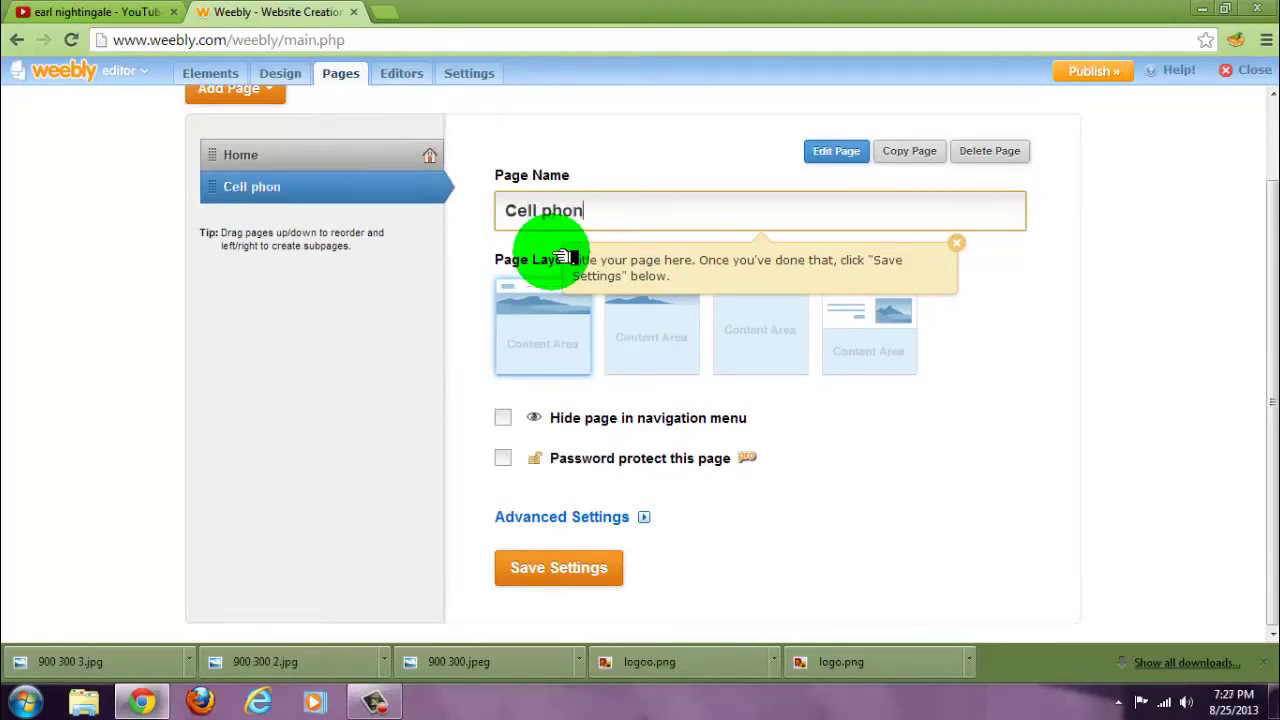
Add another standard page named "laptops" after the Cell phones page.
click(248, 89)
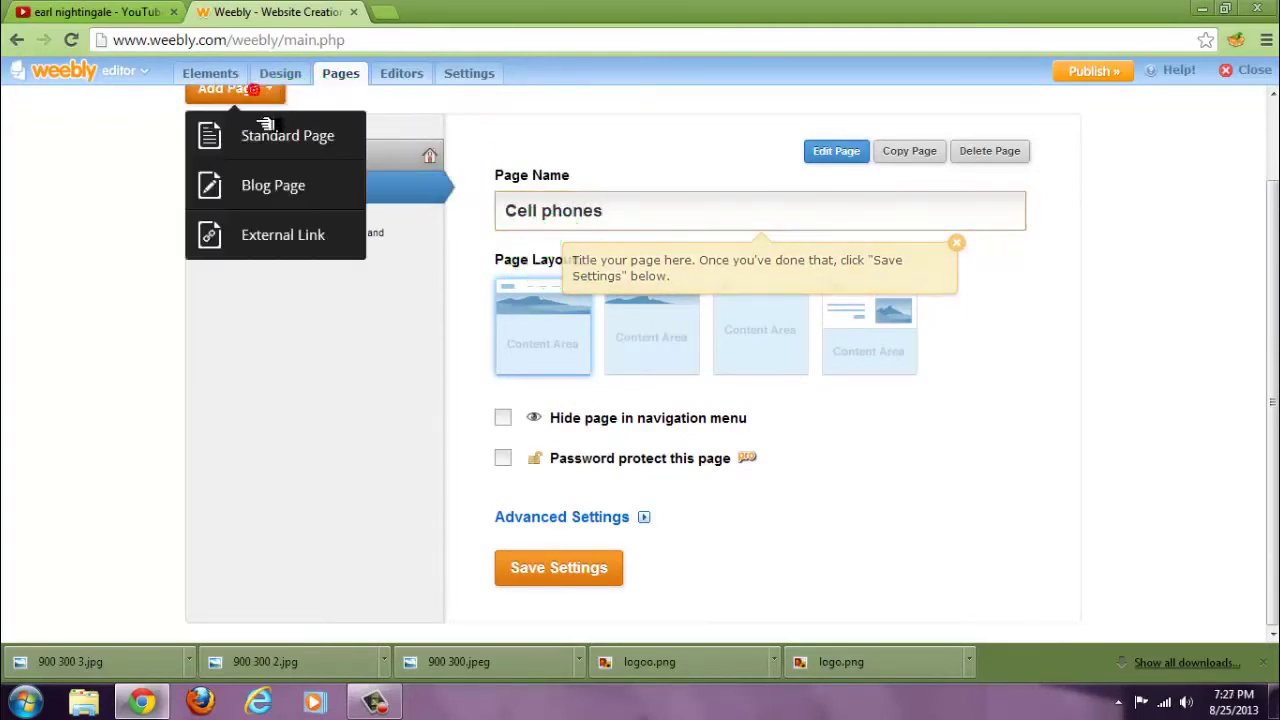
click(266, 135)
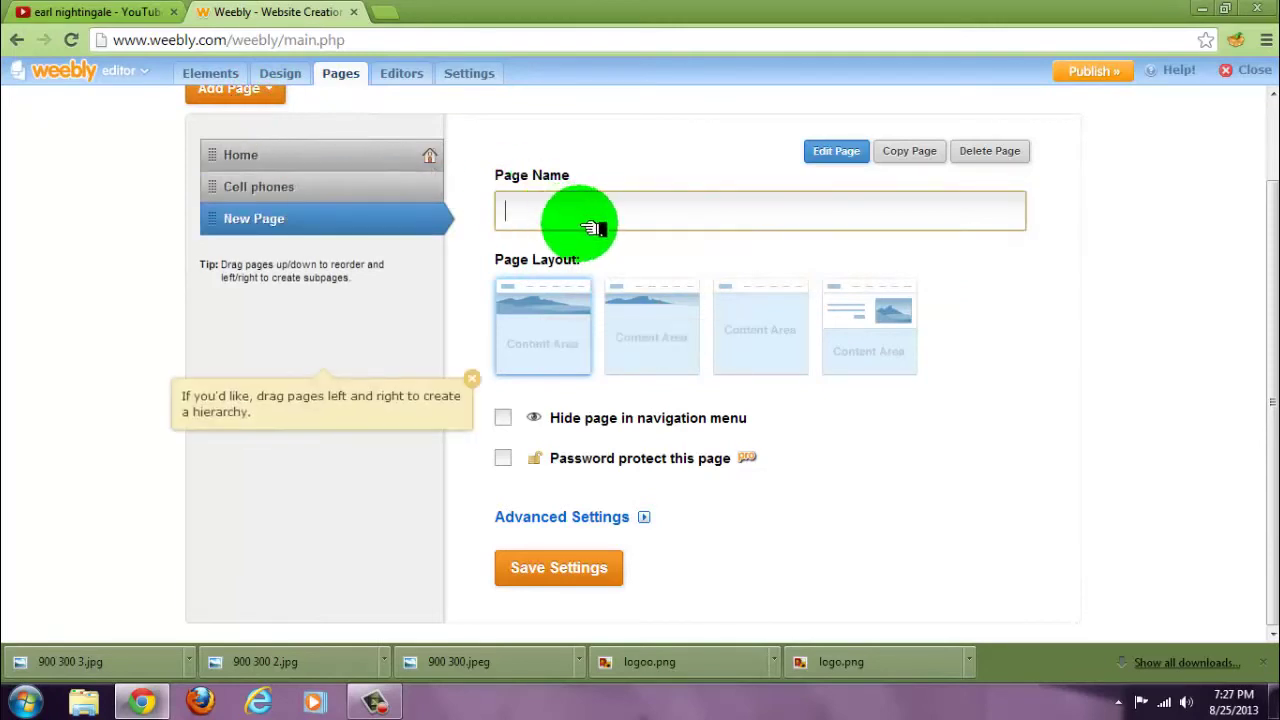
text(laptops)
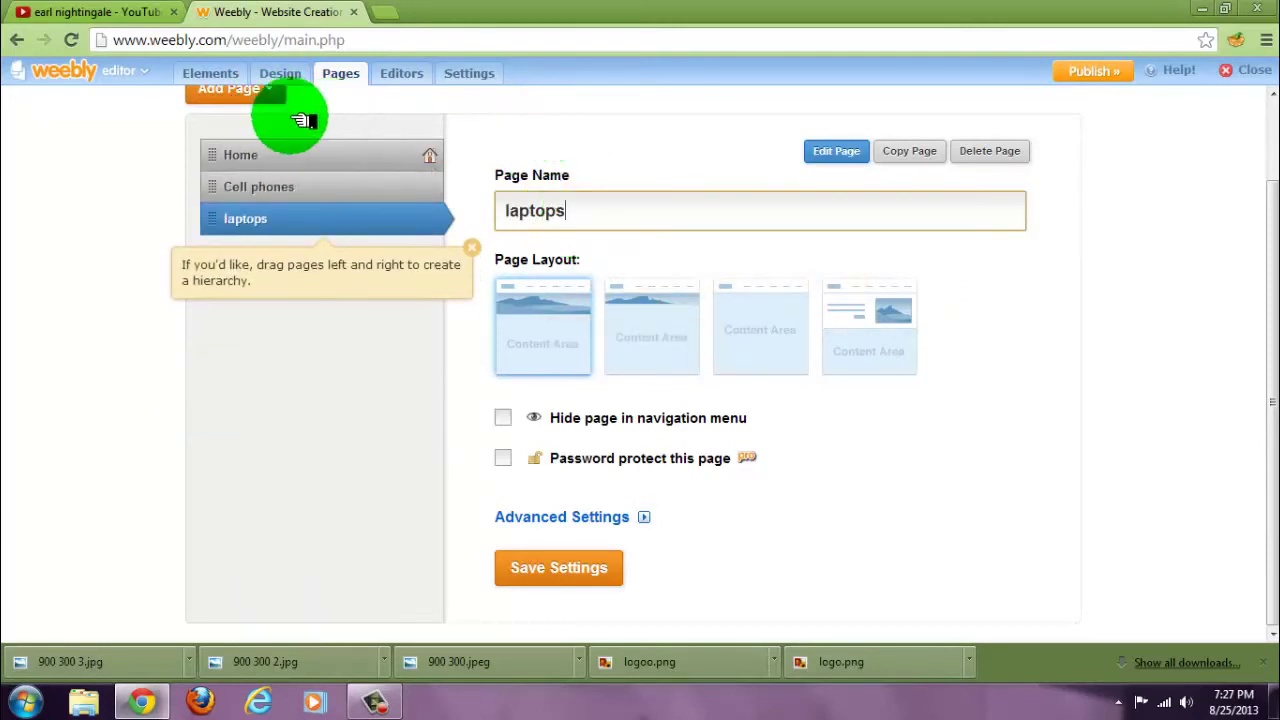
Add a third standard page named "ipads" after the laptops page.
click(285, 103)
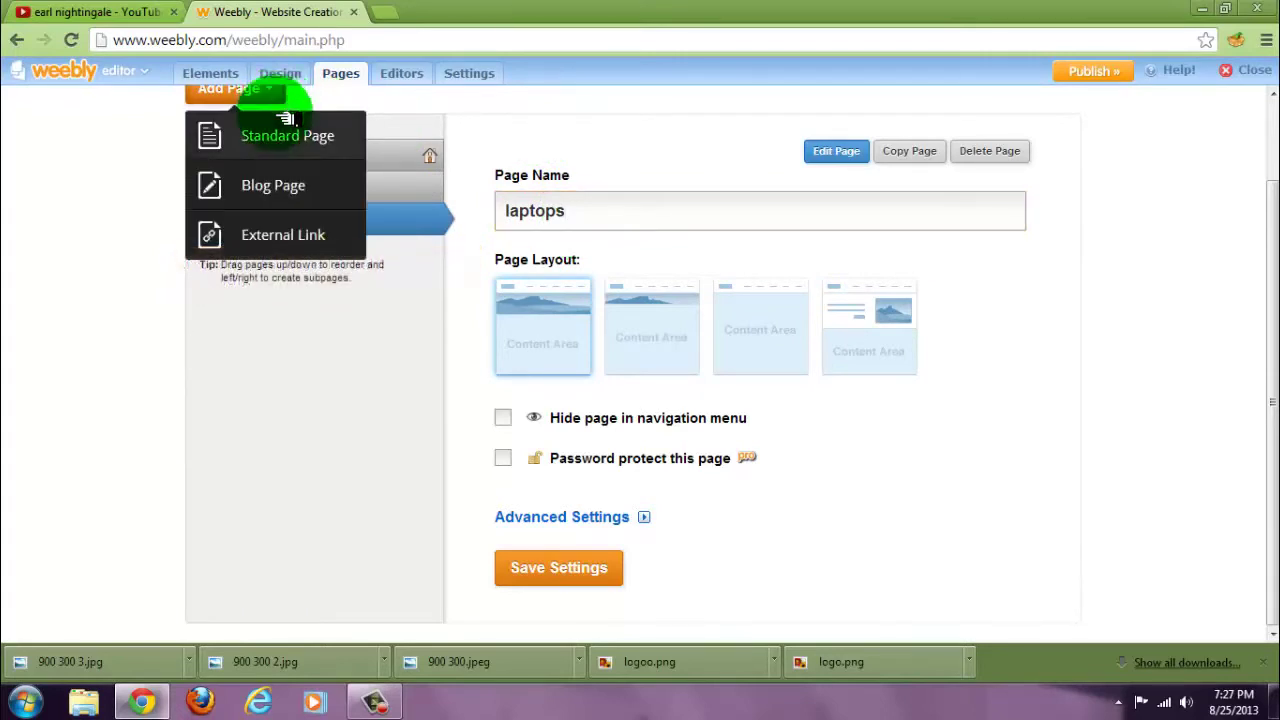
click(287, 138)
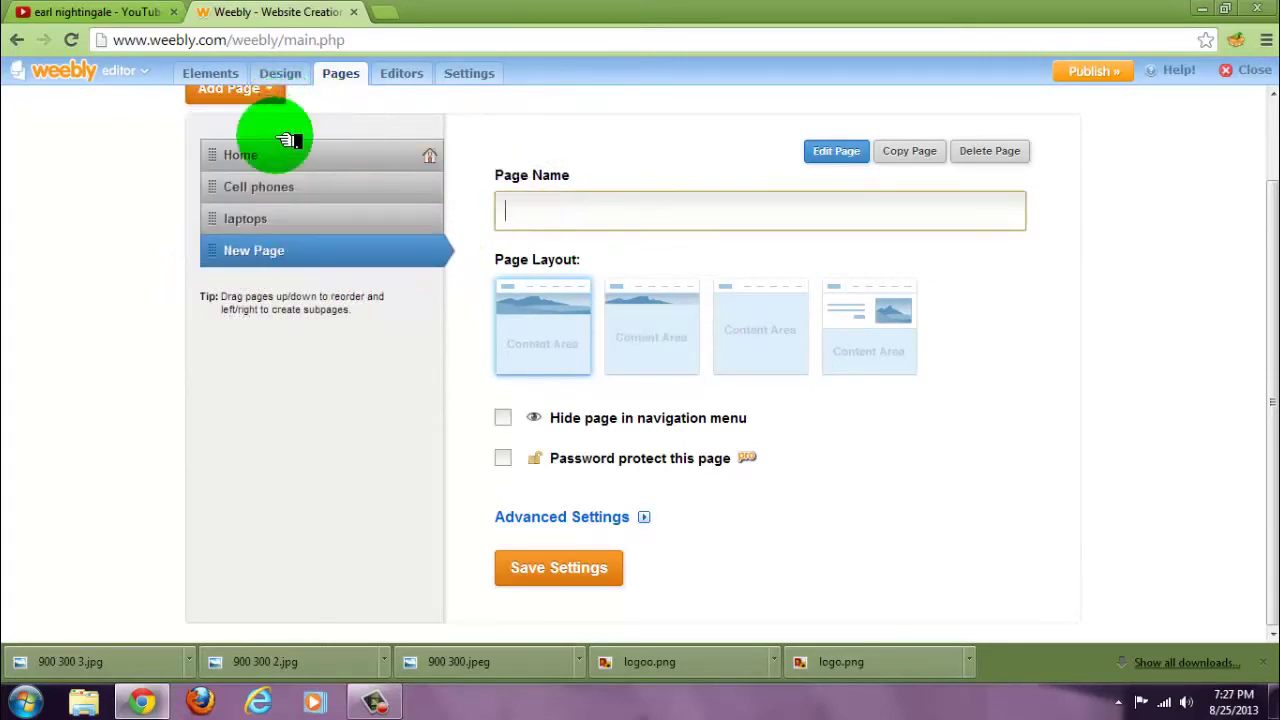
click(543, 211)
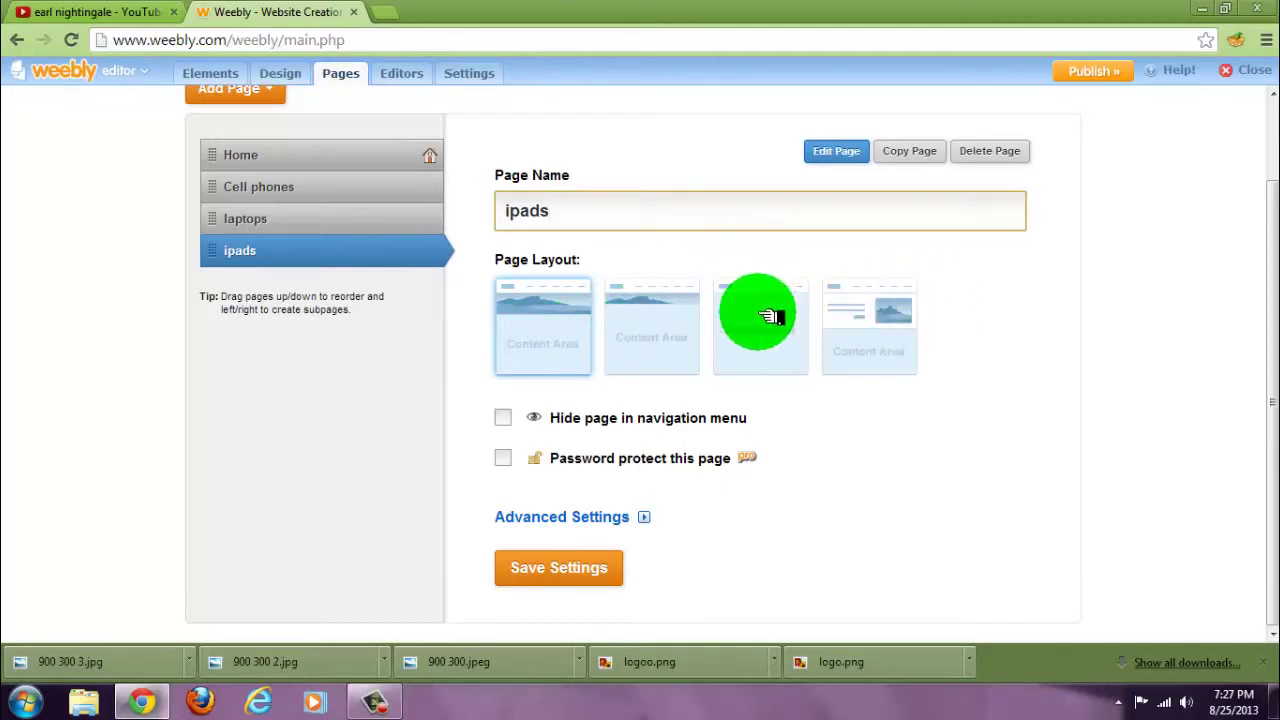
Give the Cell phones page the content-area-only layout without a header image and open that page for editing.
click(372, 222)
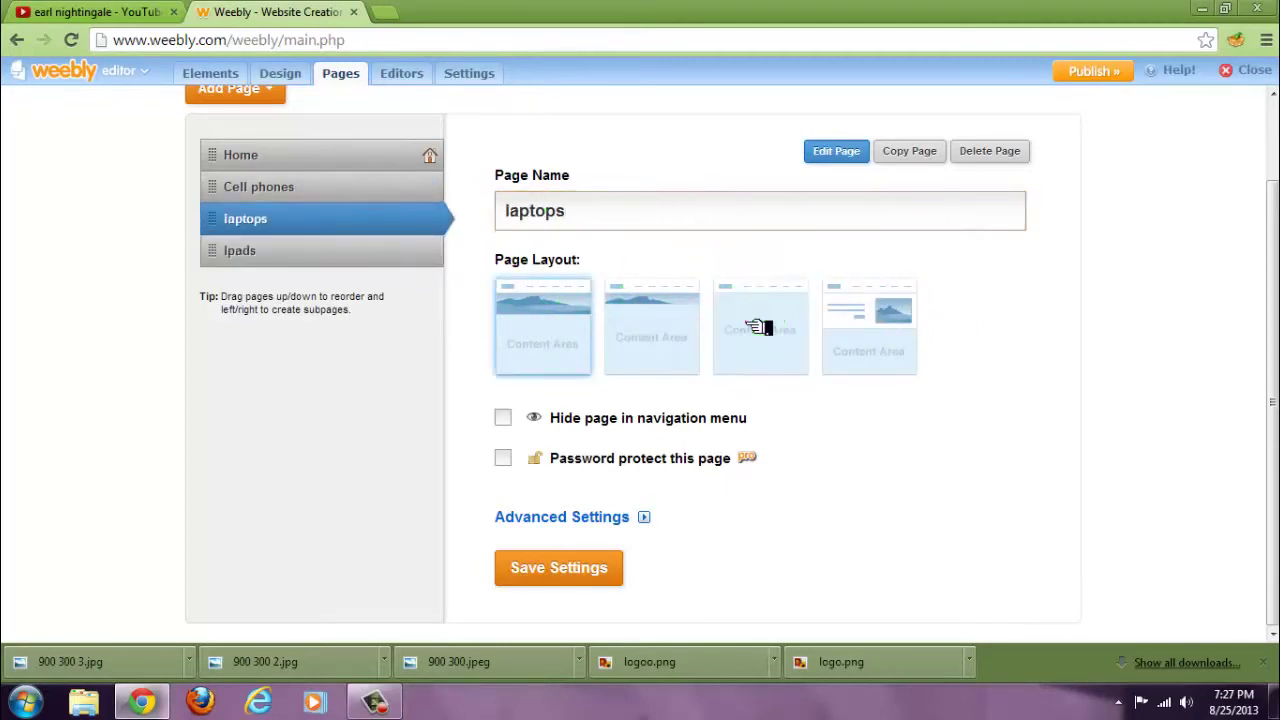
click(323, 186)
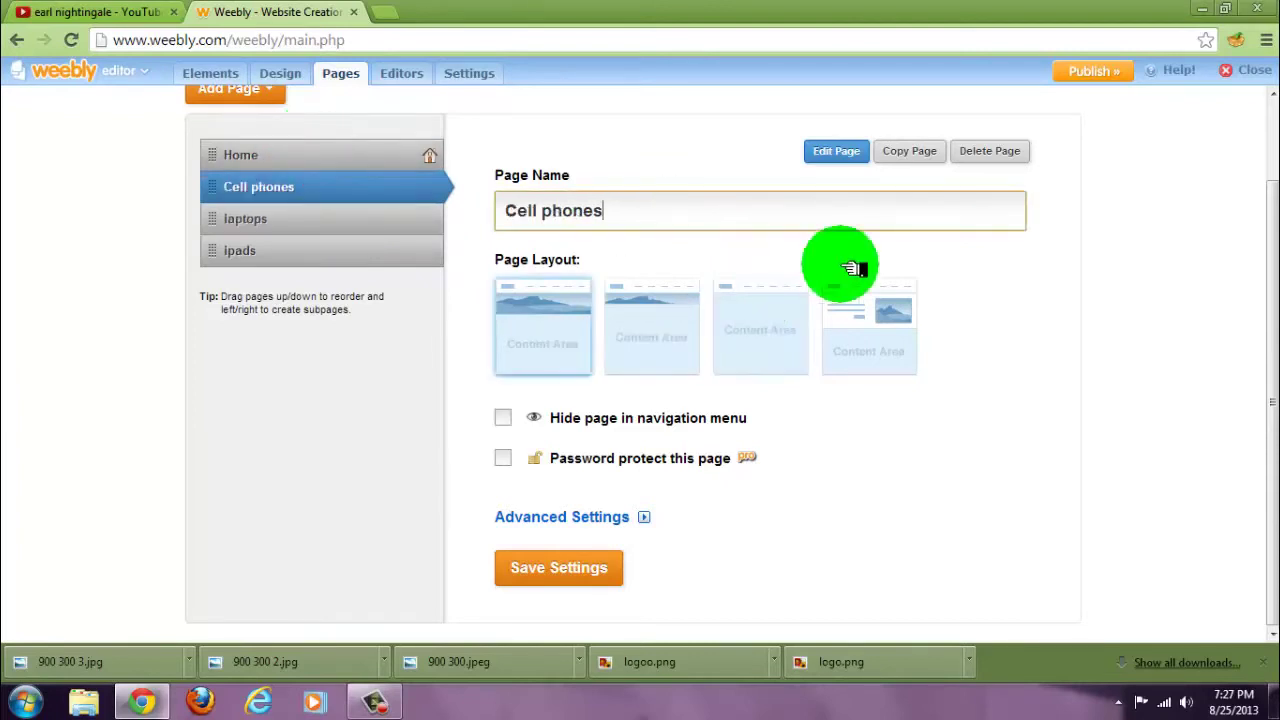
click(772, 343)
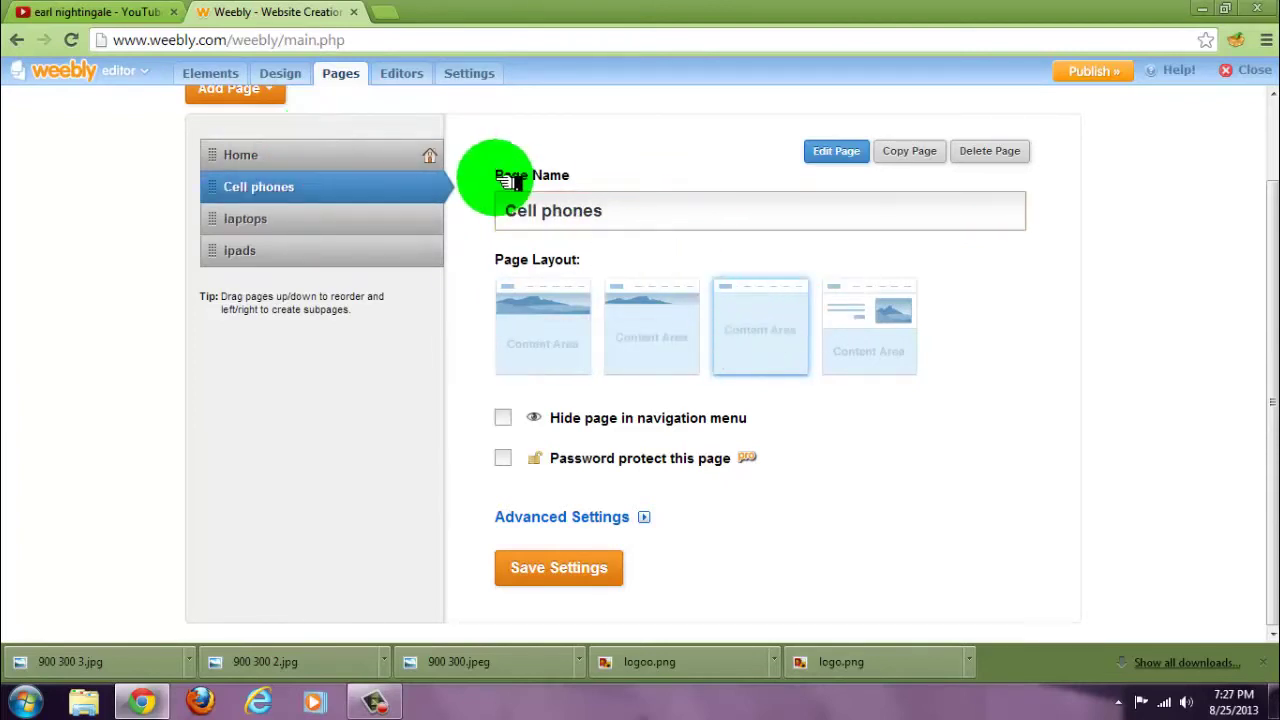
click(836, 154)
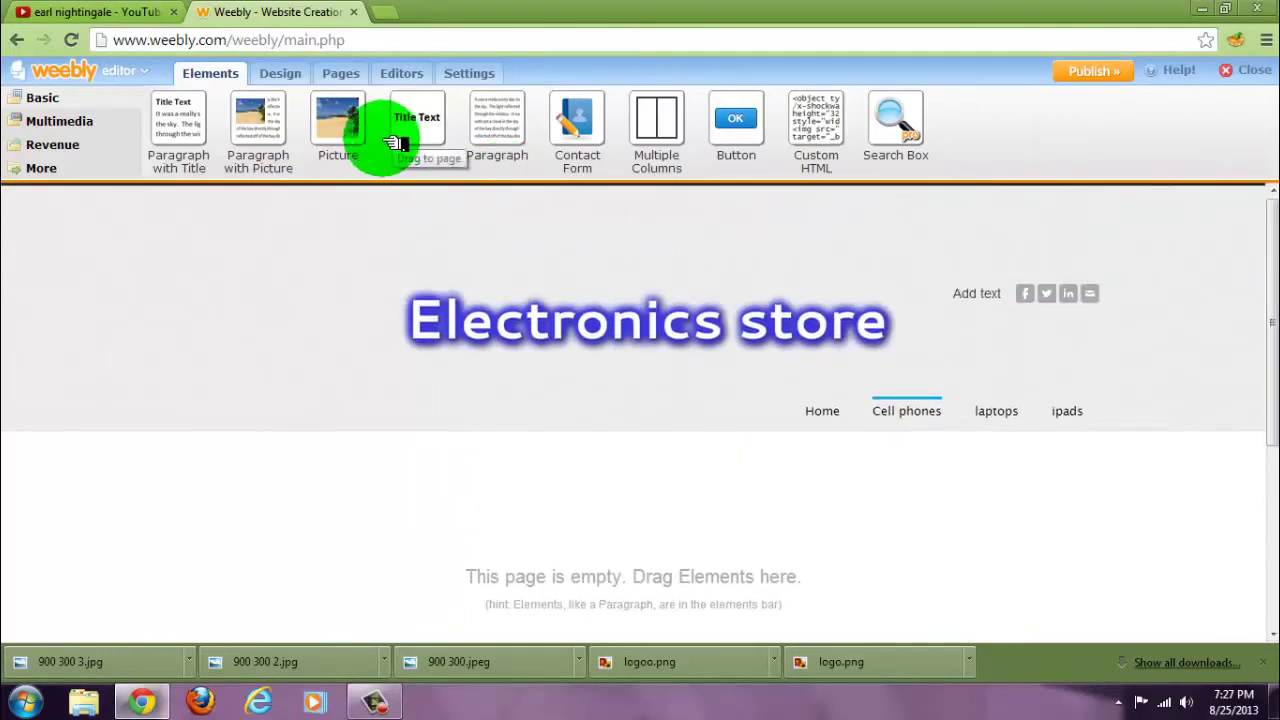
View the general and Archive/Un-publish sections of the site settings and leave them without saving.
click(476, 82)
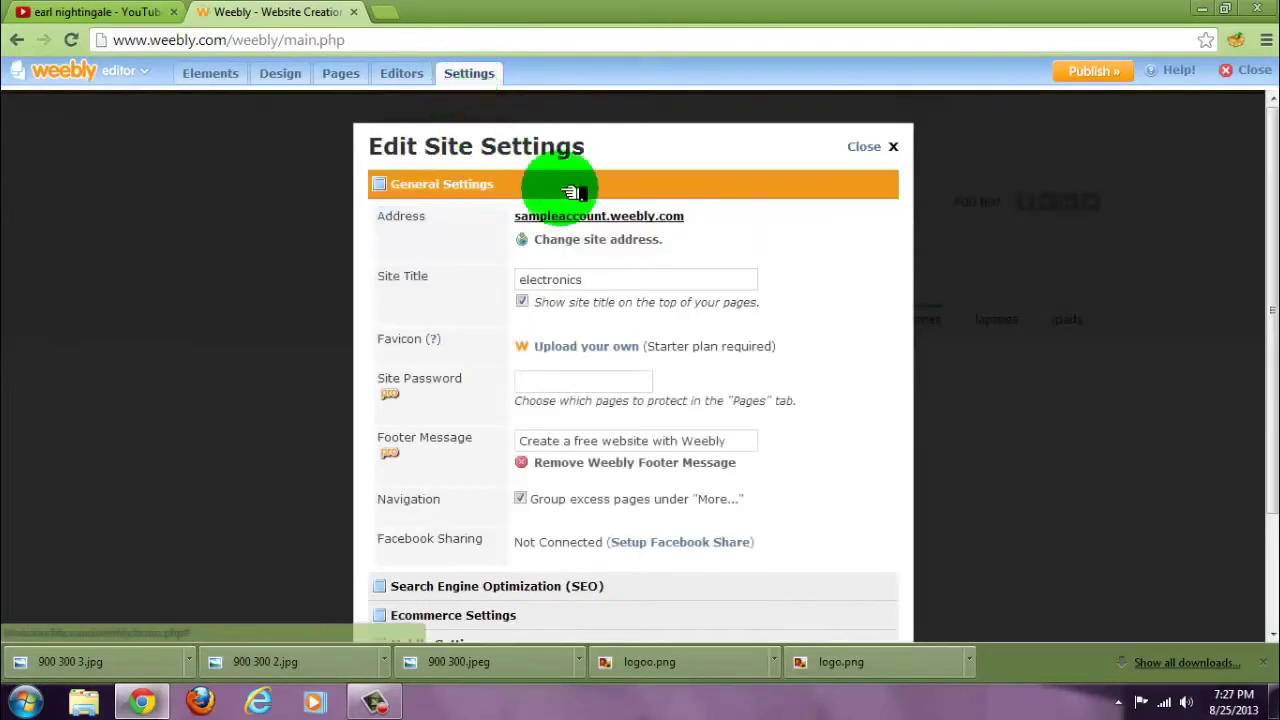
scroll(640, 370, down, 2)
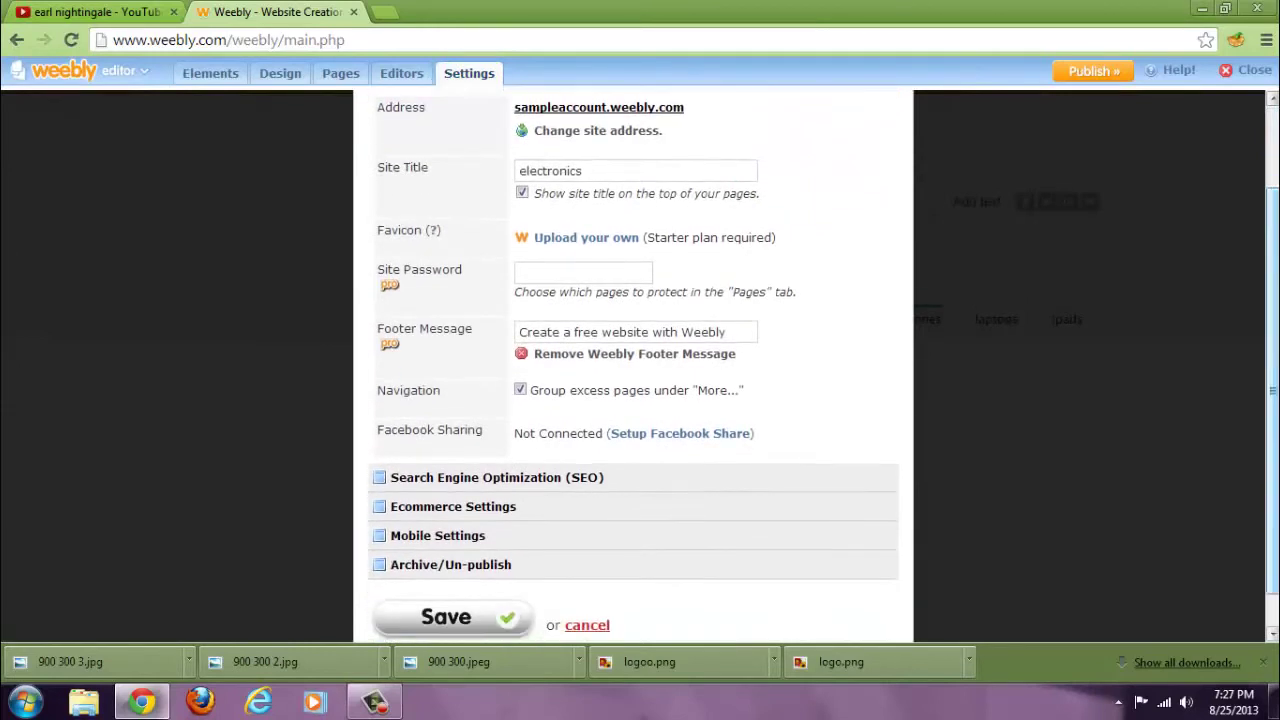
click(450, 565)
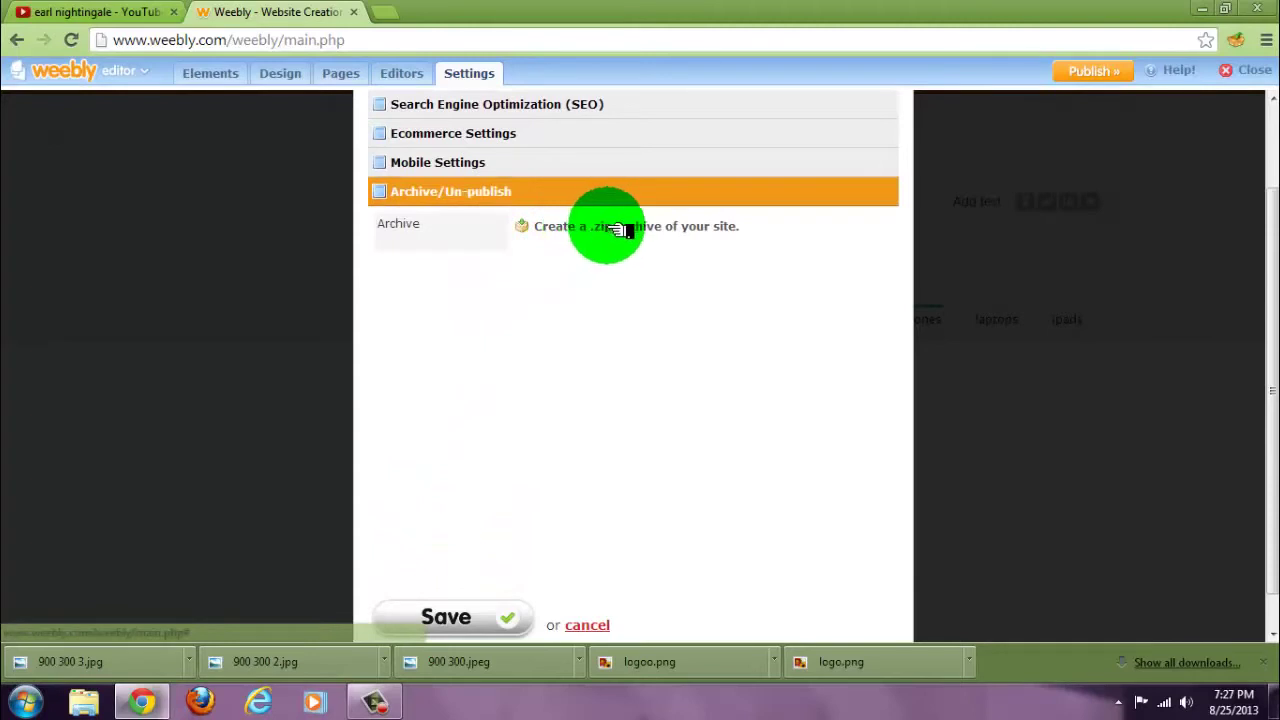
scroll(1166, 249, down, 1)
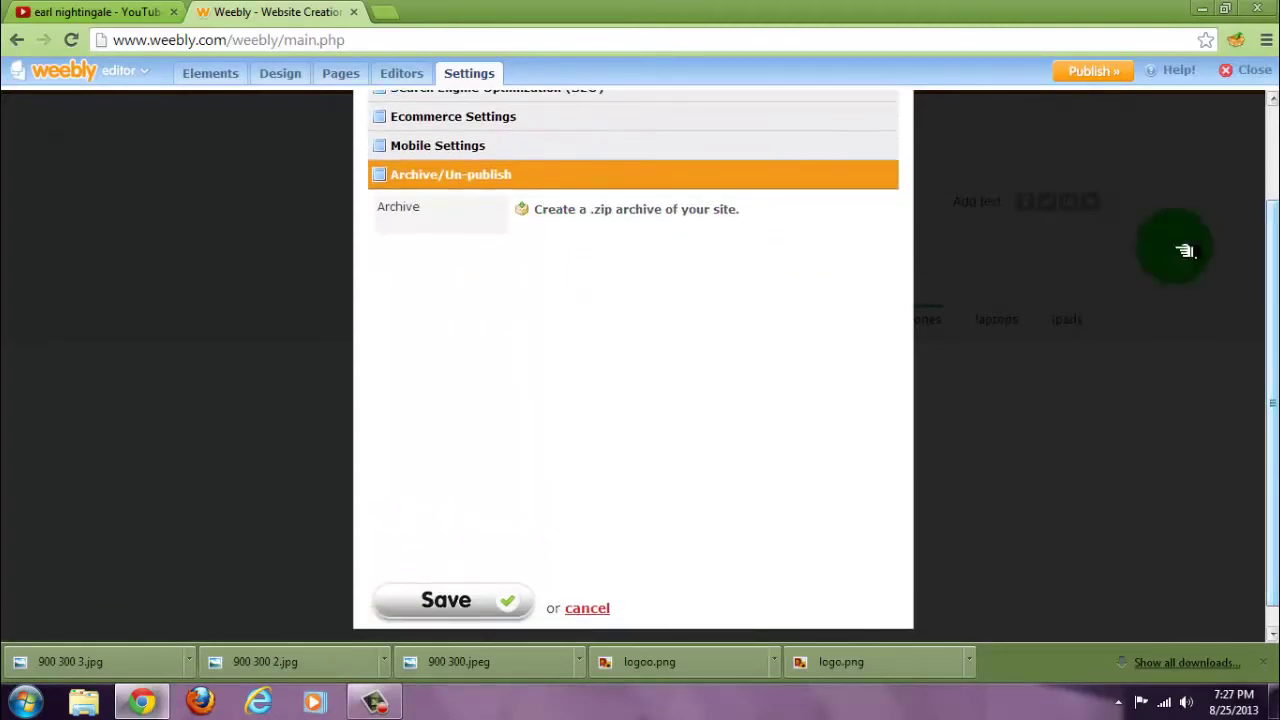
click(587, 608)
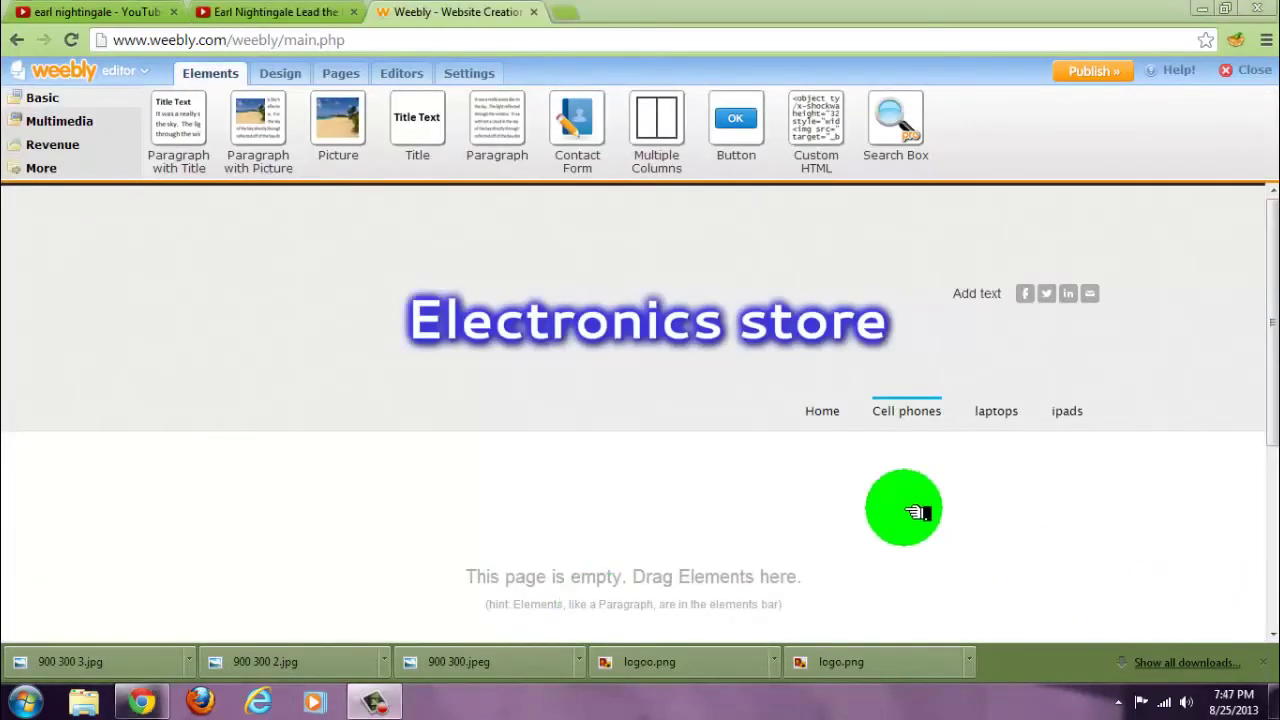
Add a Title element with the text "cell phones" to the empty Cell phones page.
click(640, 322)
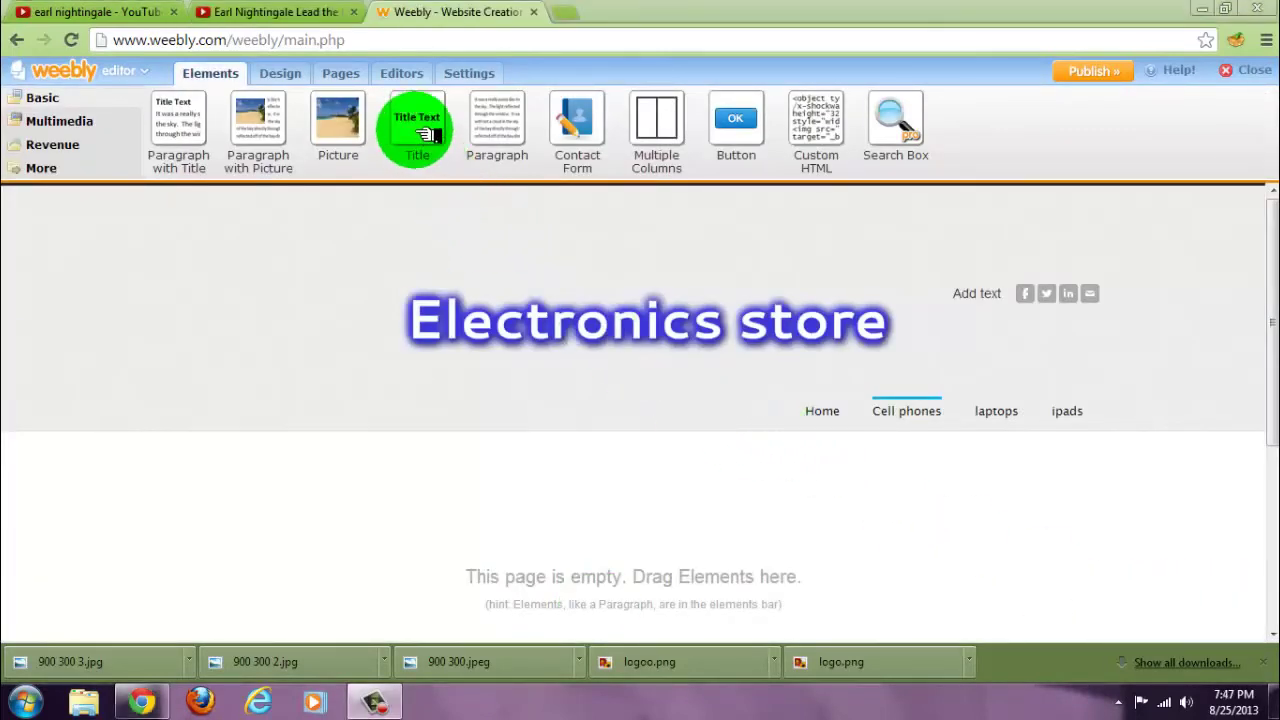
drag(414, 129, 585, 520)
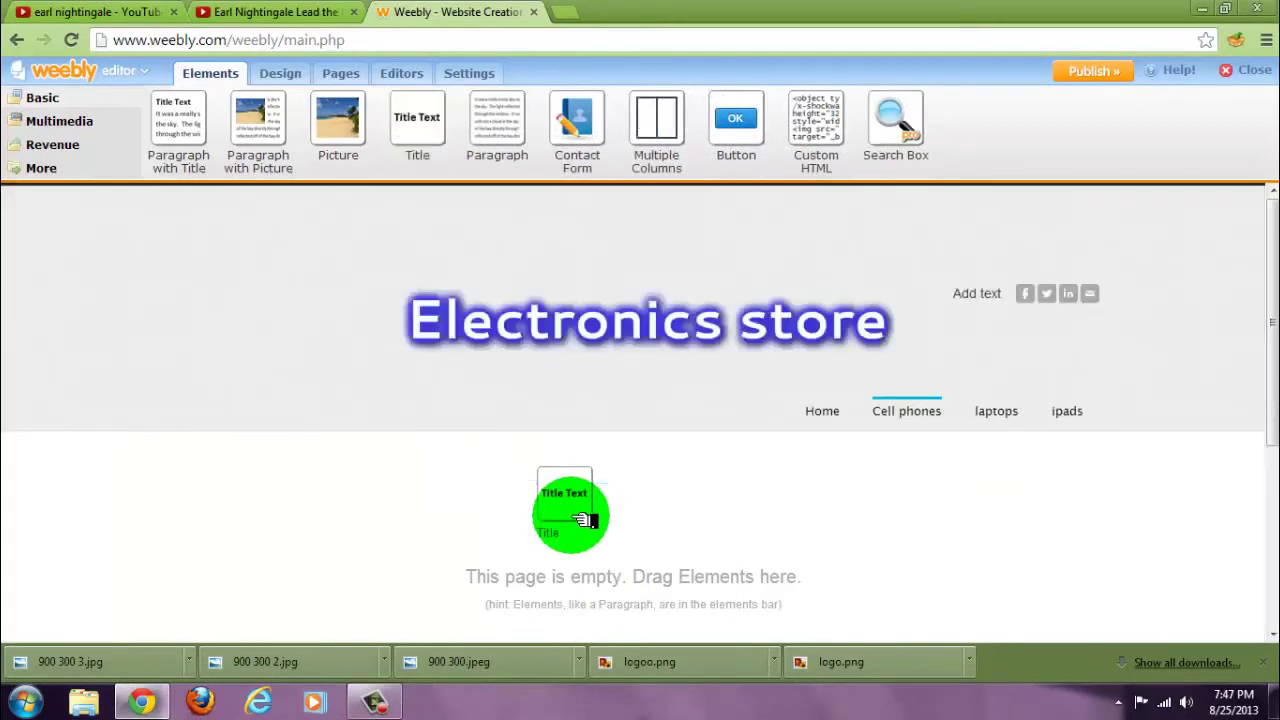
click(395, 507)
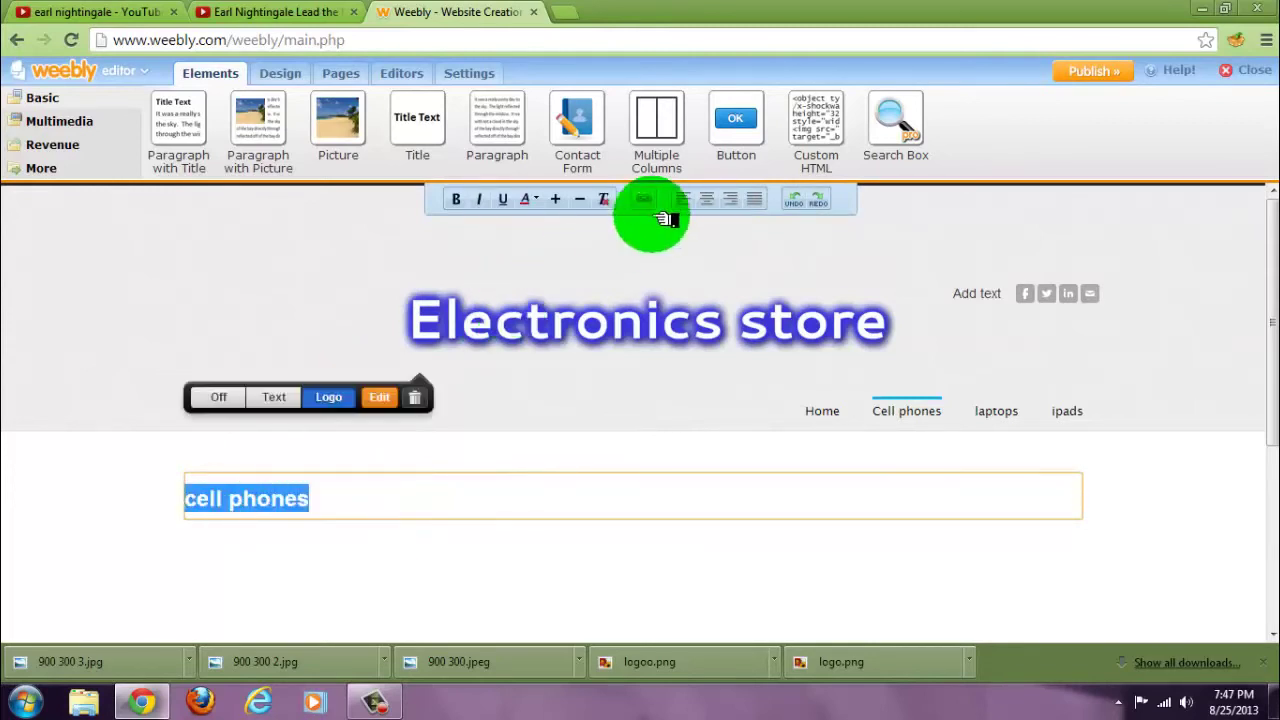
Center the "cell phones" title and enlarge its text by one size.
click(706, 198)
click(740, 198)
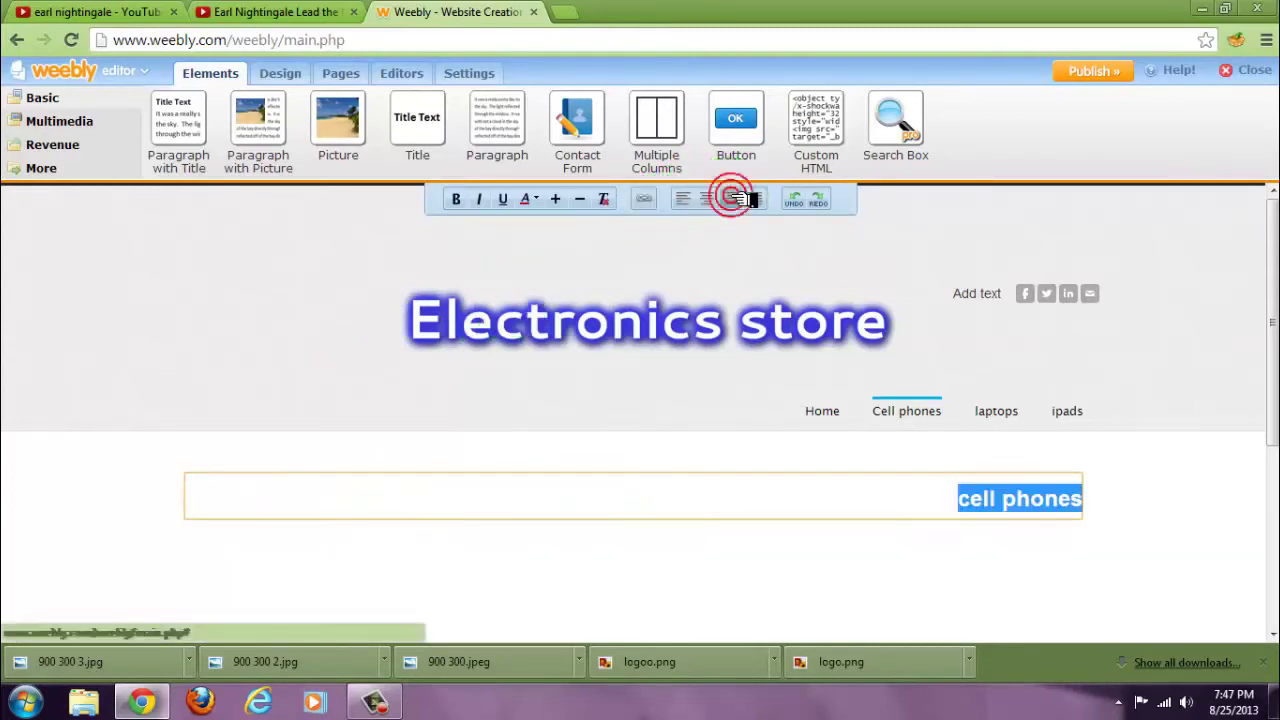
click(706, 198)
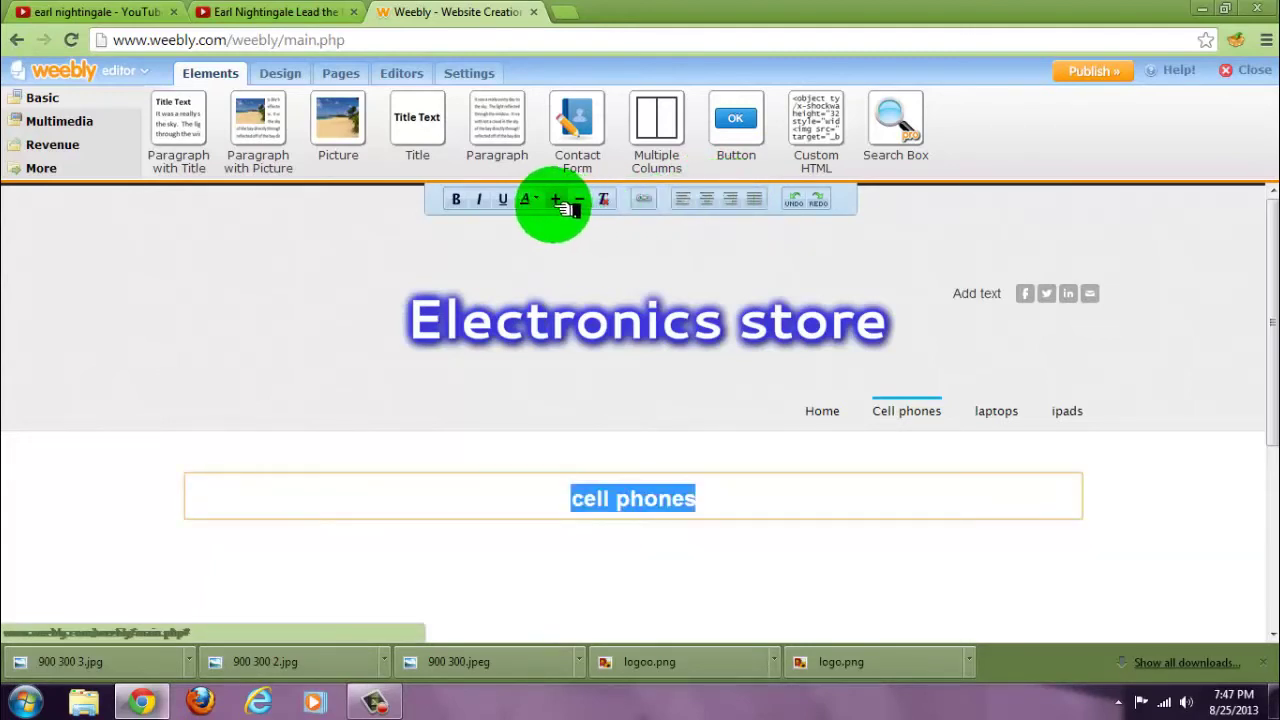
click(458, 198)
click(467, 199)
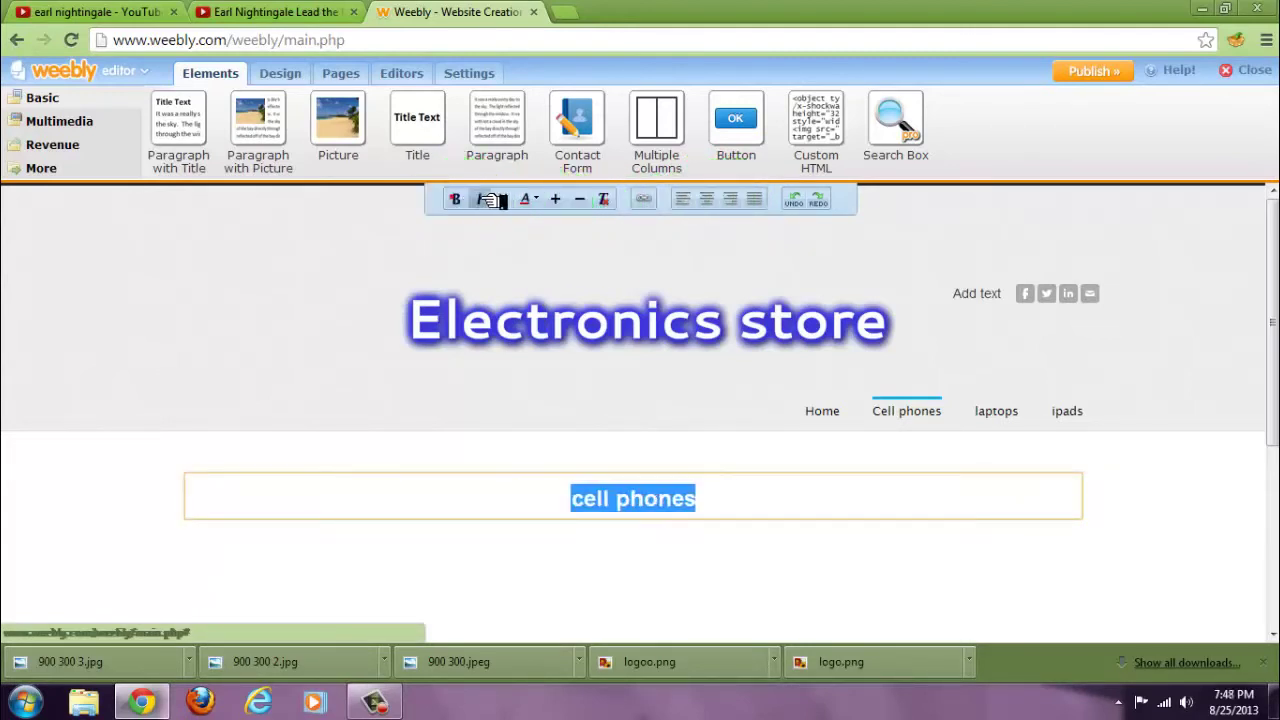
click(560, 198)
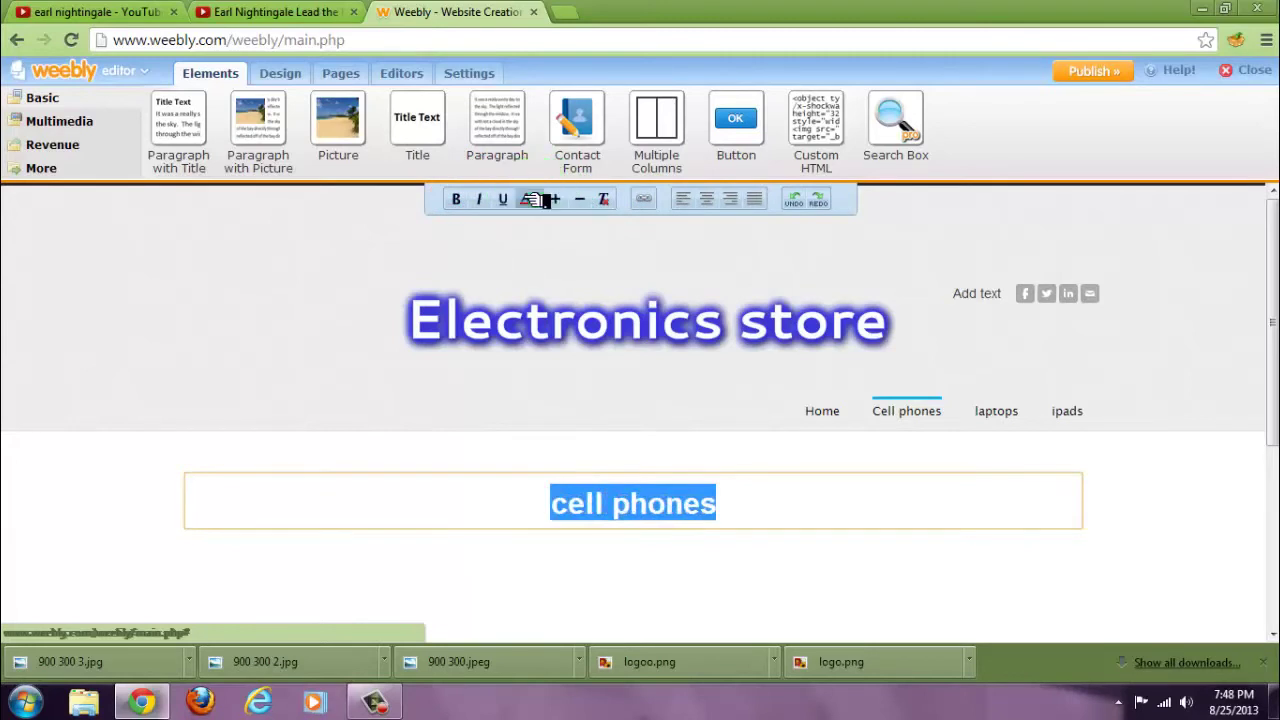
Set the "cell phones" title's text color to violet-blue, similar to the logo's glow.
click(540, 199)
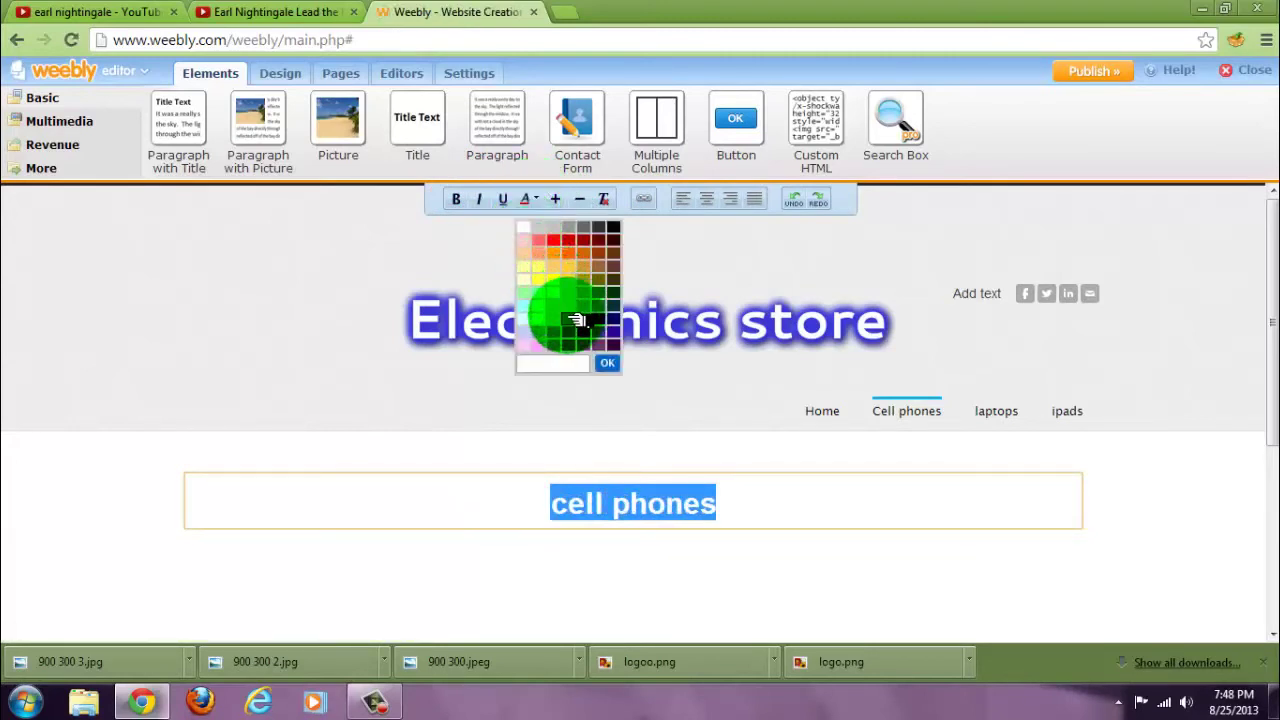
click(562, 320)
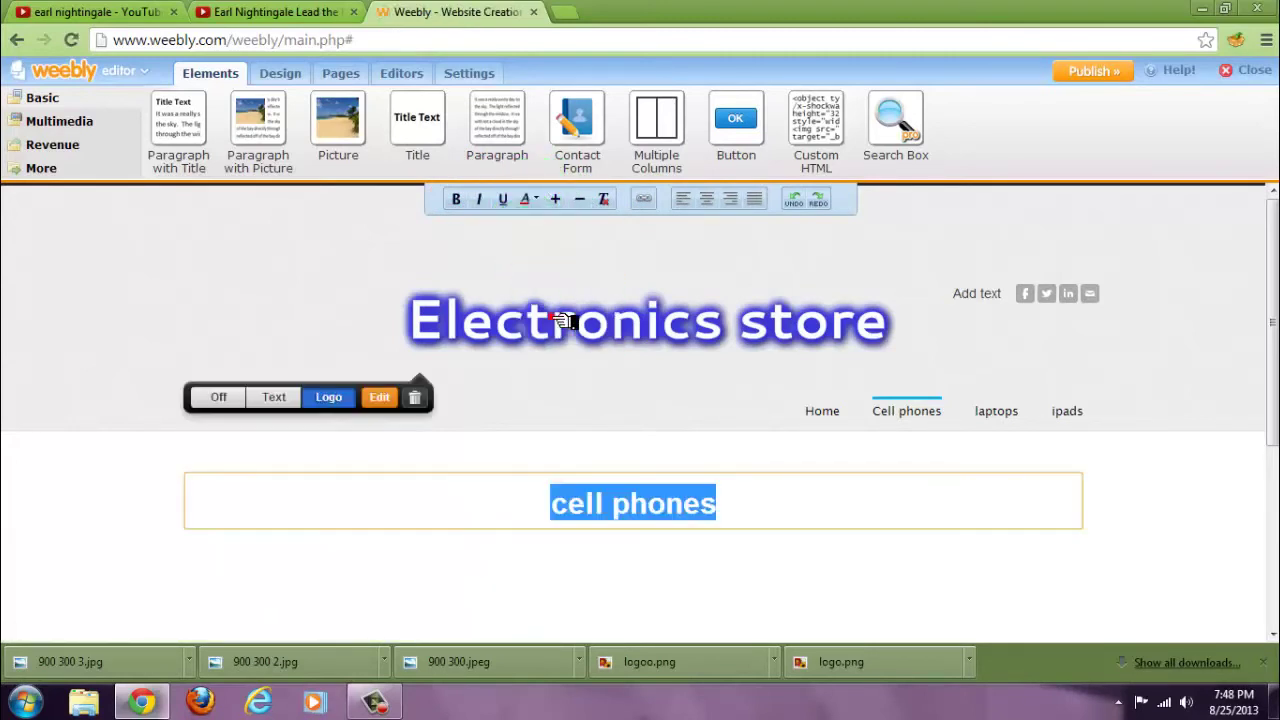
click(545, 200)
click(566, 337)
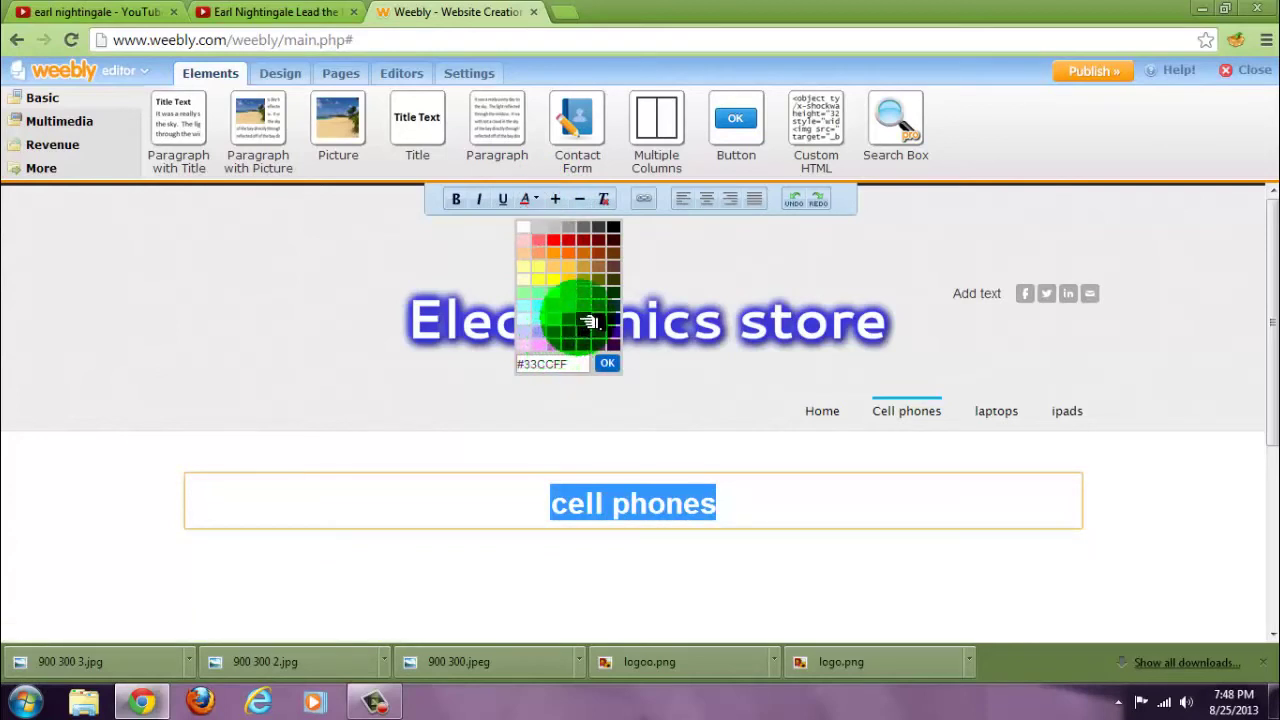
click(590, 322)
click(257, 510)
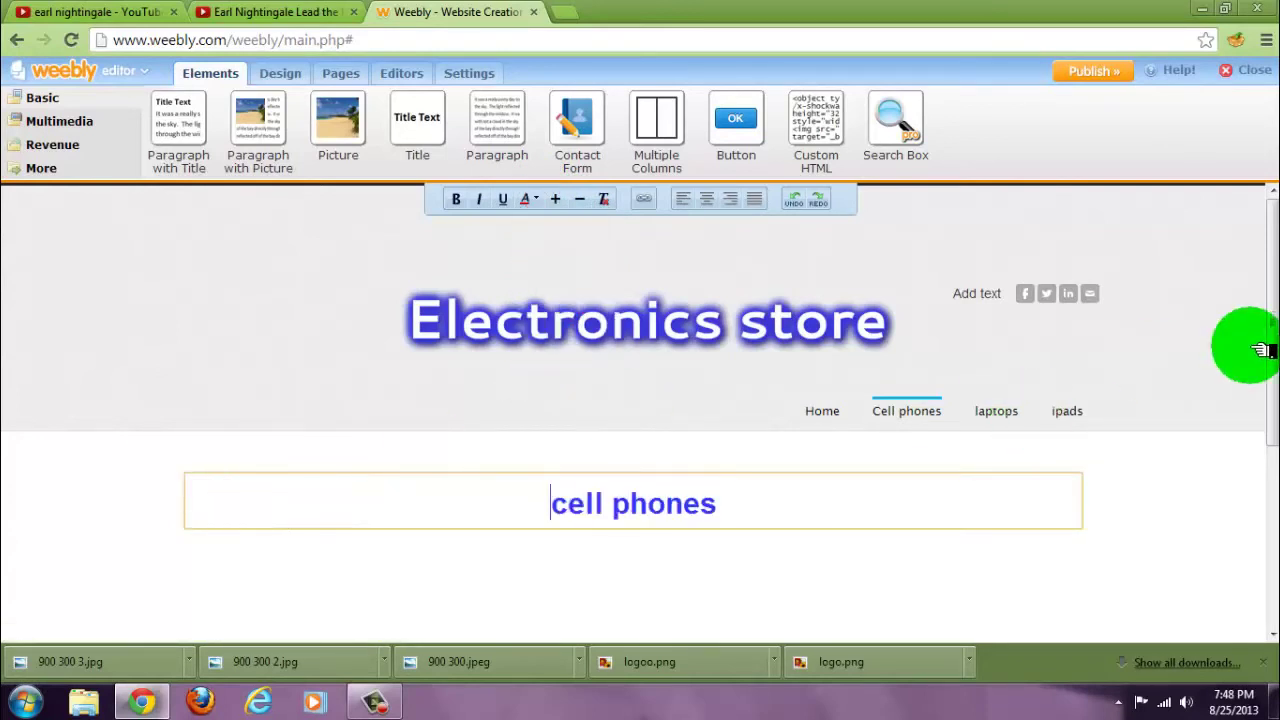
Add a Multiple Columns element below the "cell phones" title and set it to 3 columns.
scroll(580, 300, down, 1)
click(580, 217)
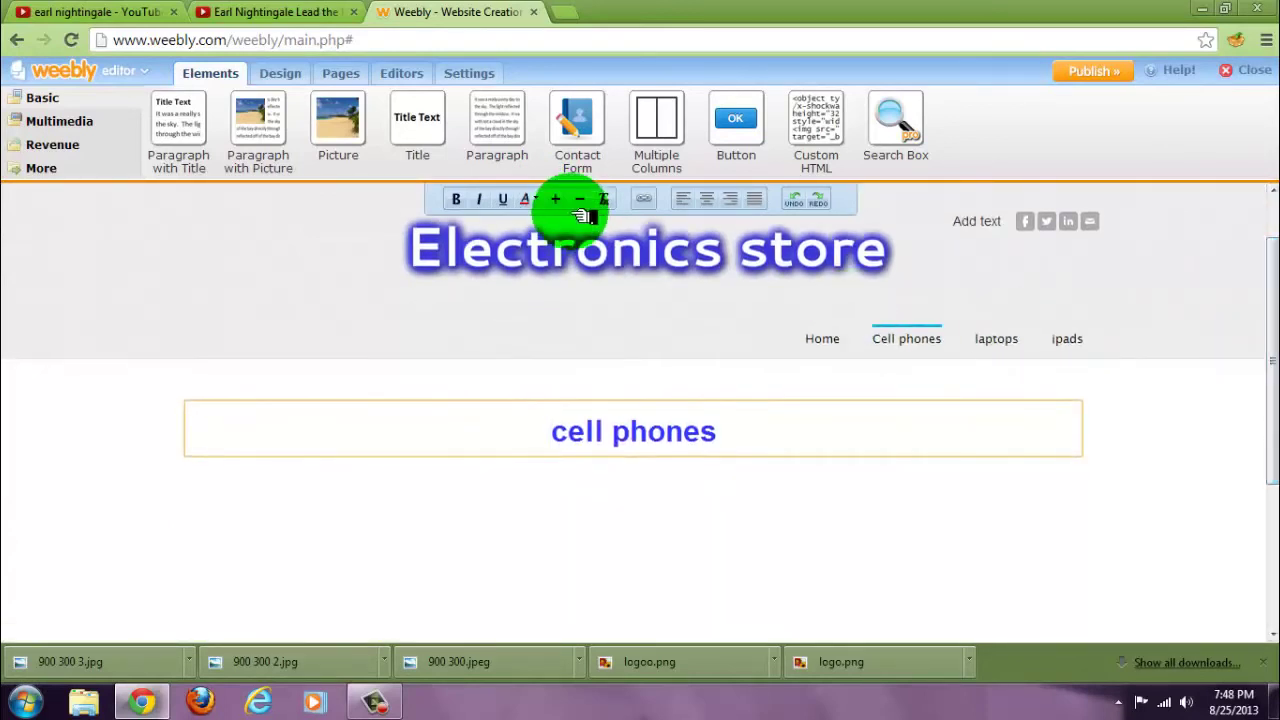
click(157, 148)
click(82, 122)
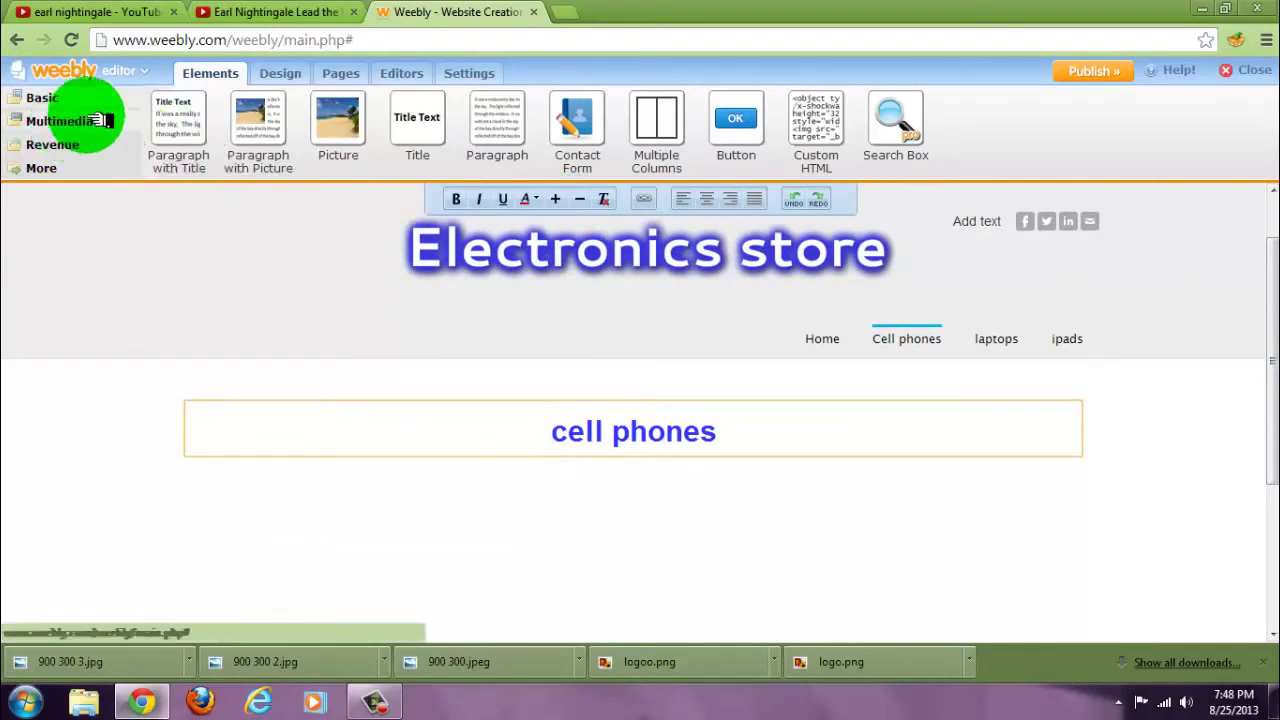
drag(651, 120, 727, 545)
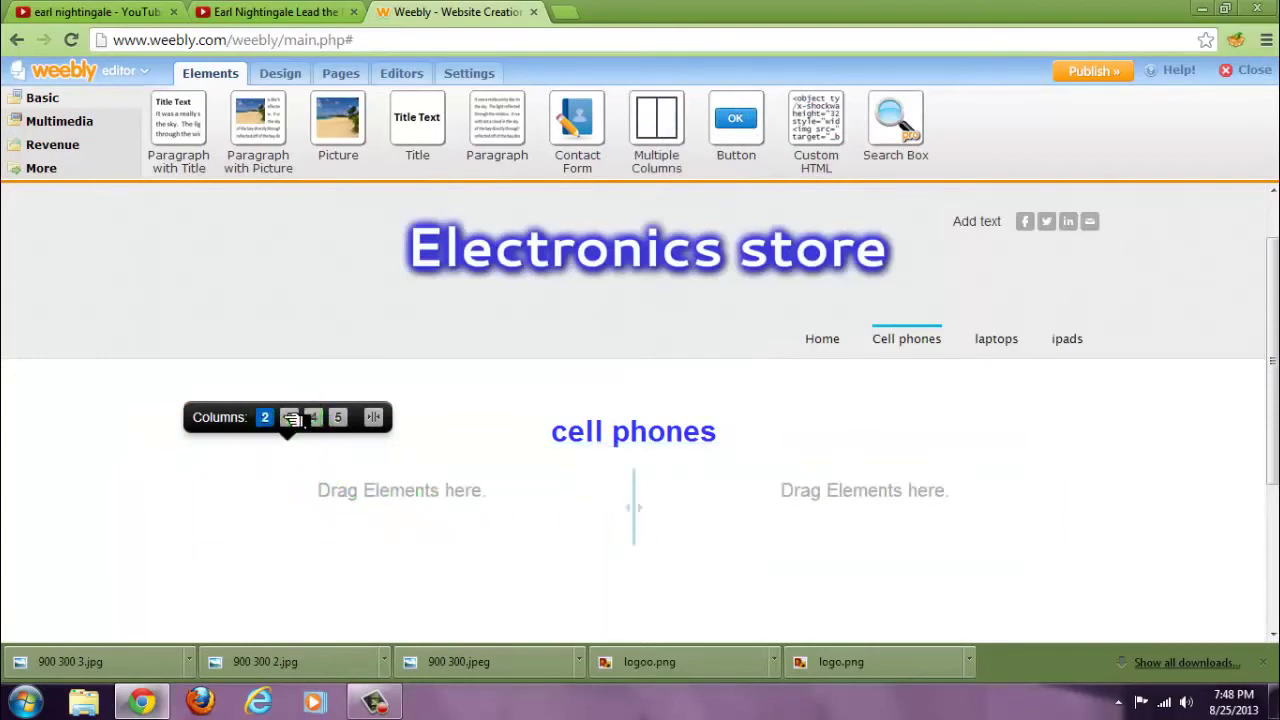
click(290, 417)
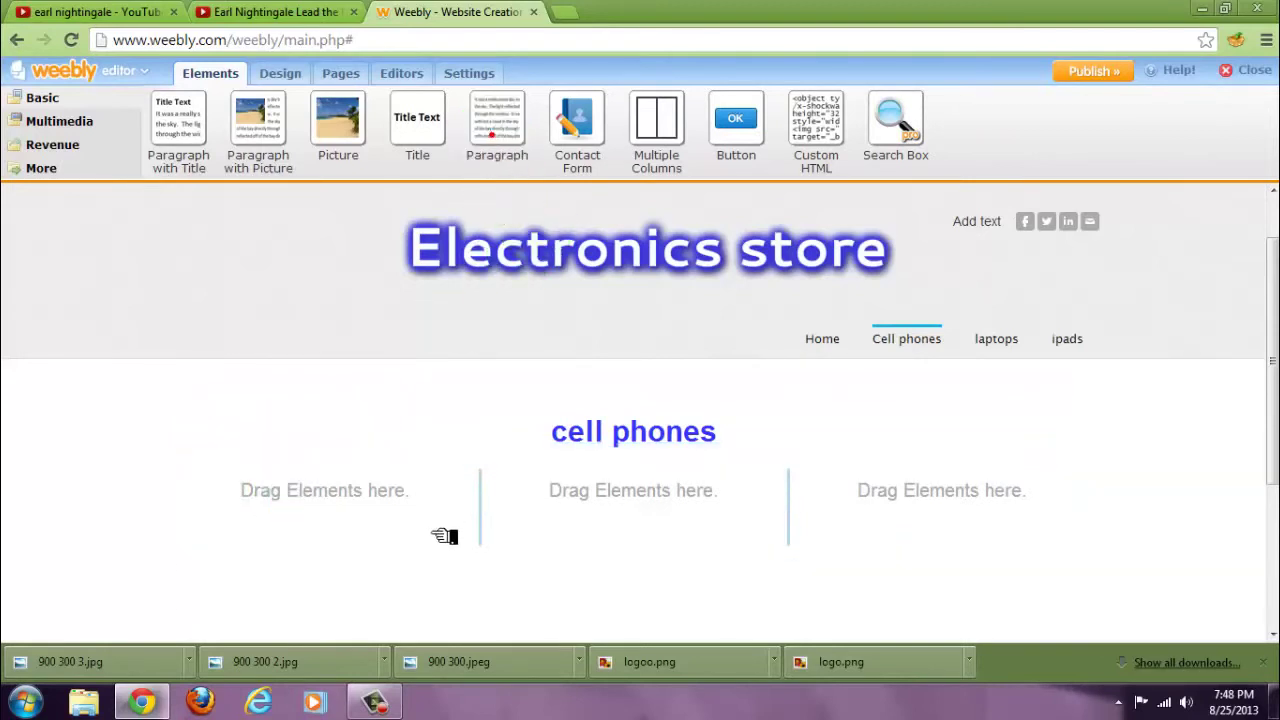
Add a Paragraph element with the bold text "categories" to the first column of the Cell phones page.
drag(497, 125, 418, 520)
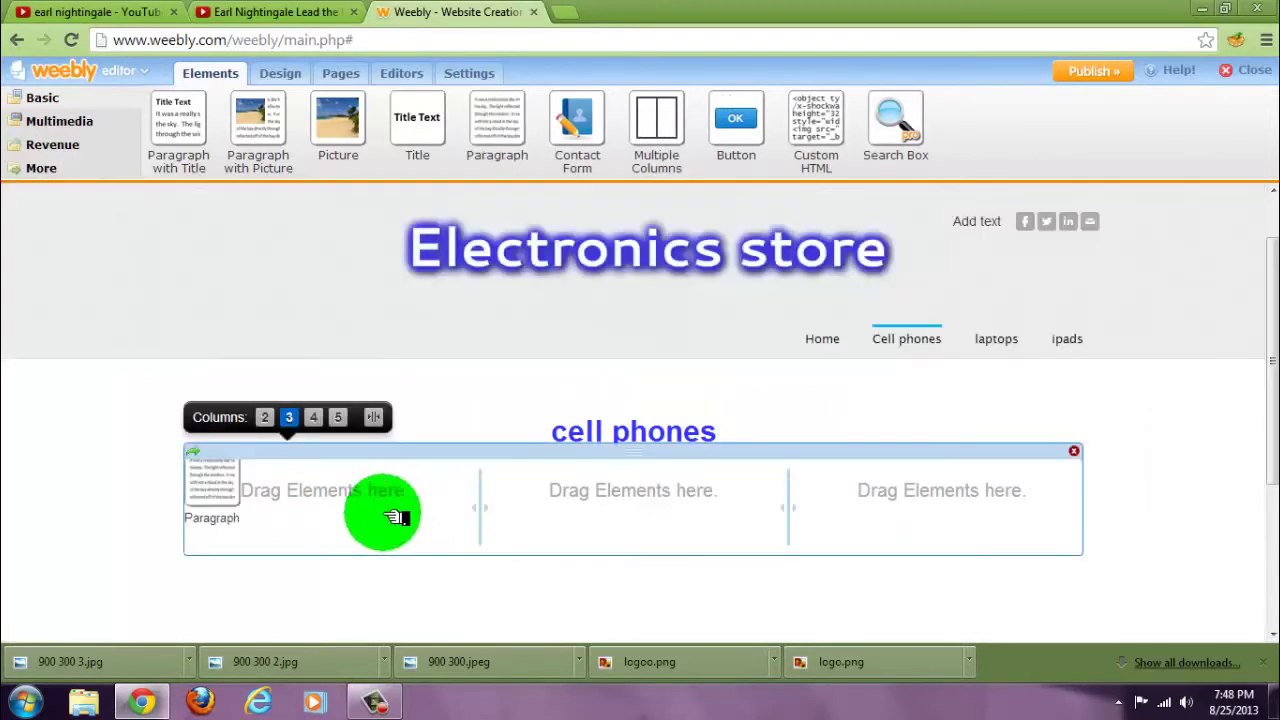
click(288, 485)
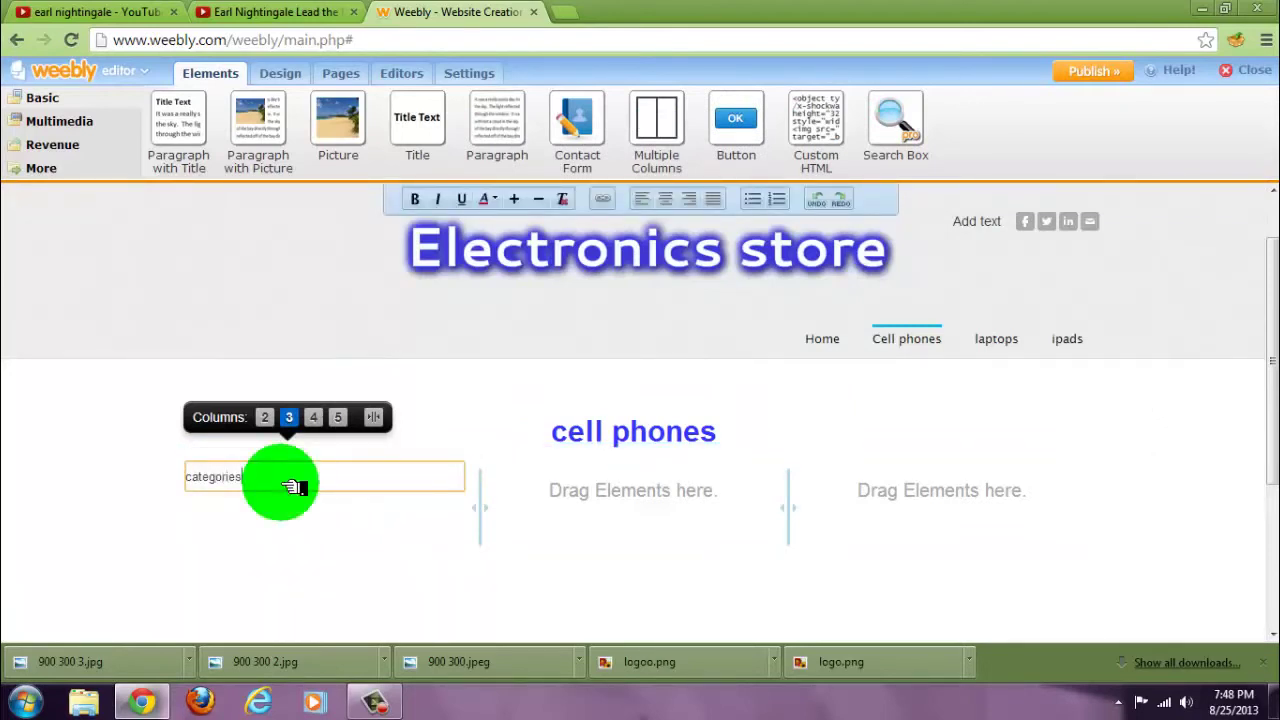
drag(120, 470, 120, 470)
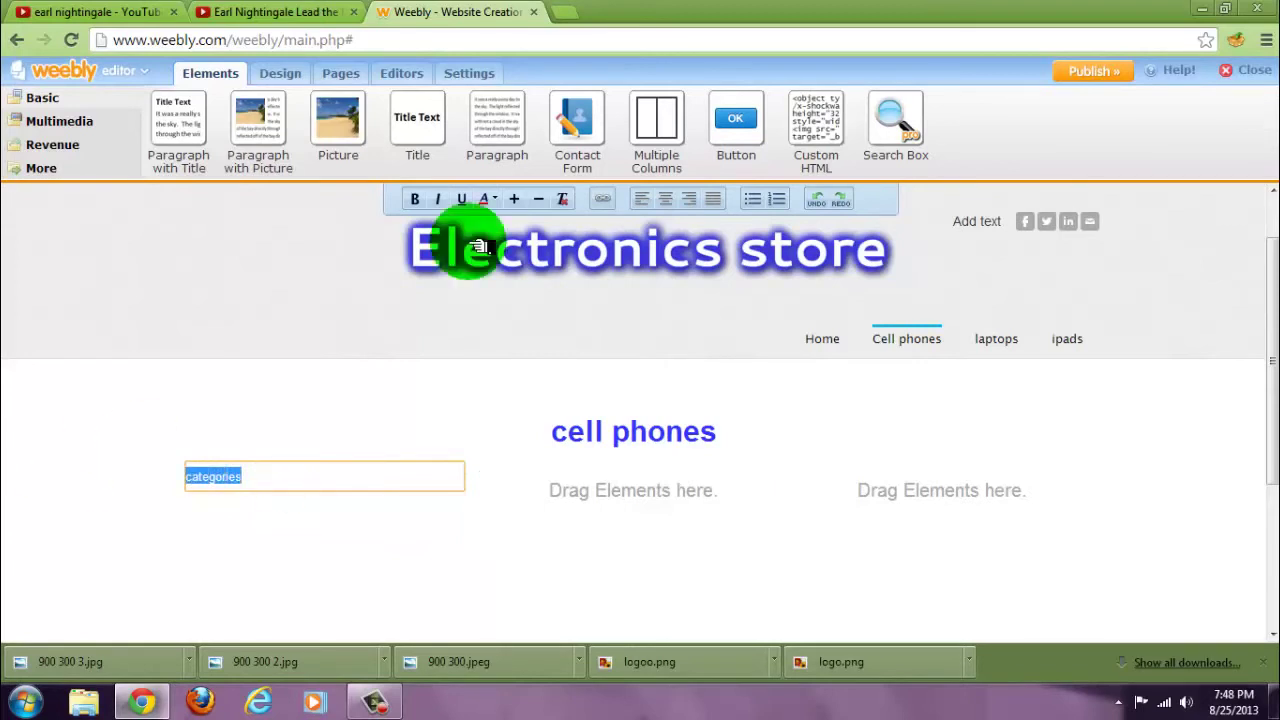
click(413, 198)
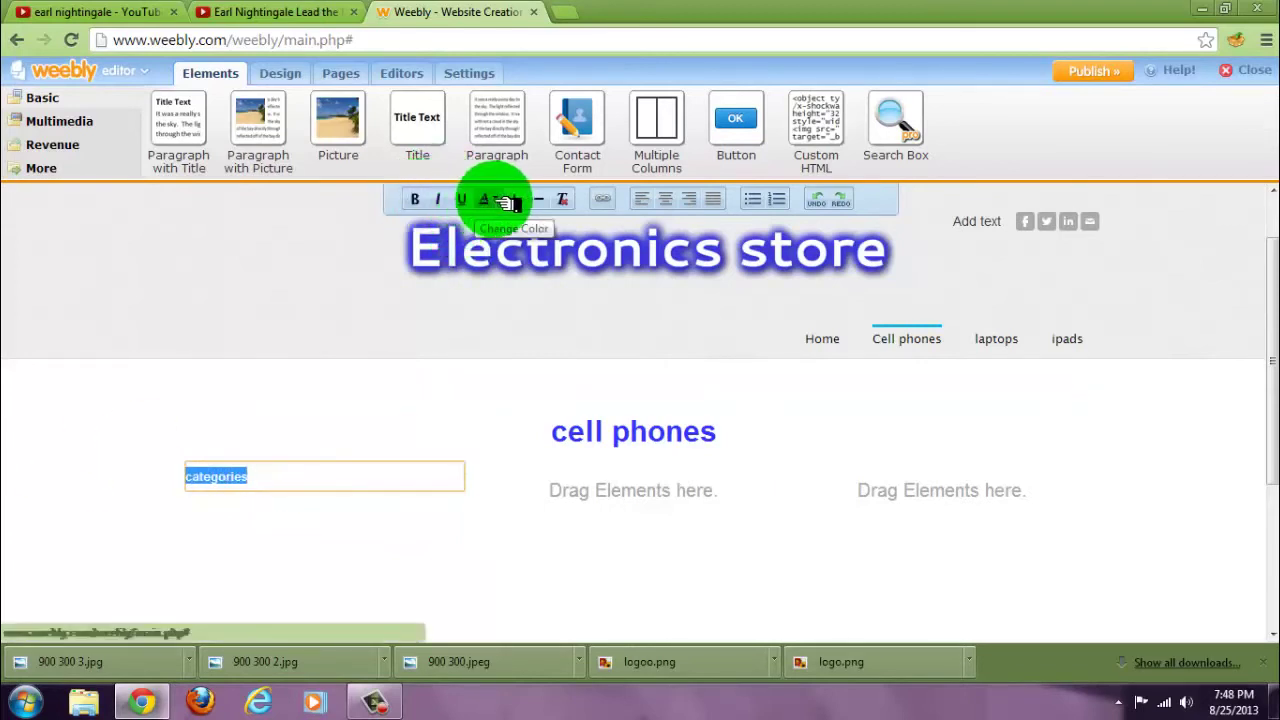
Below "categories", add a bulleted list with the items "cell phones", "laptops" and "ipads".
click(345, 450)
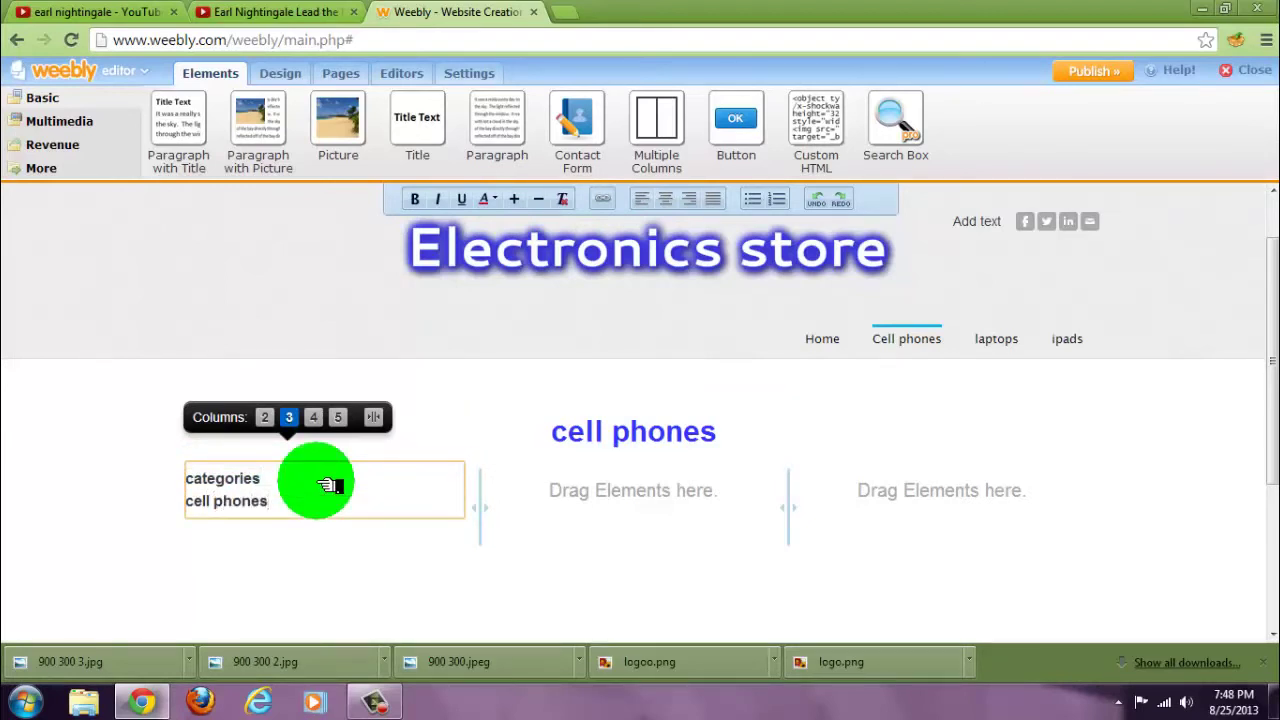
click(330, 485)
click(752, 199)
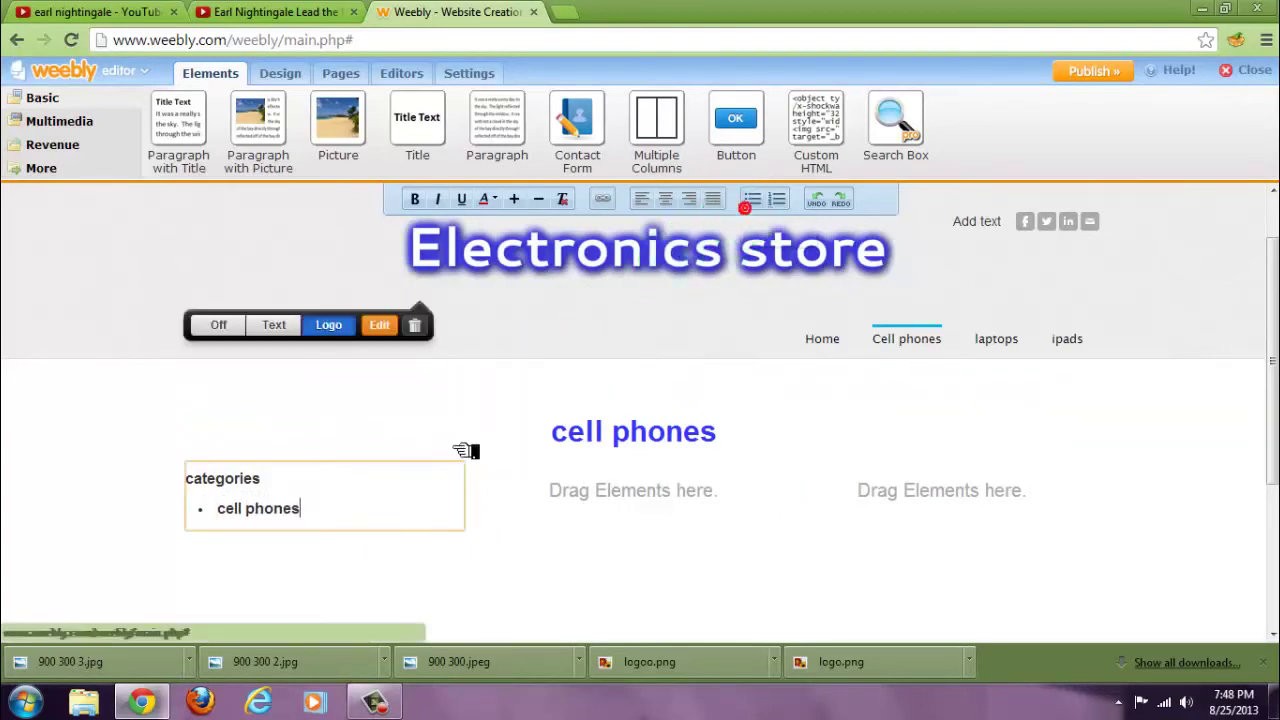
click(318, 524)
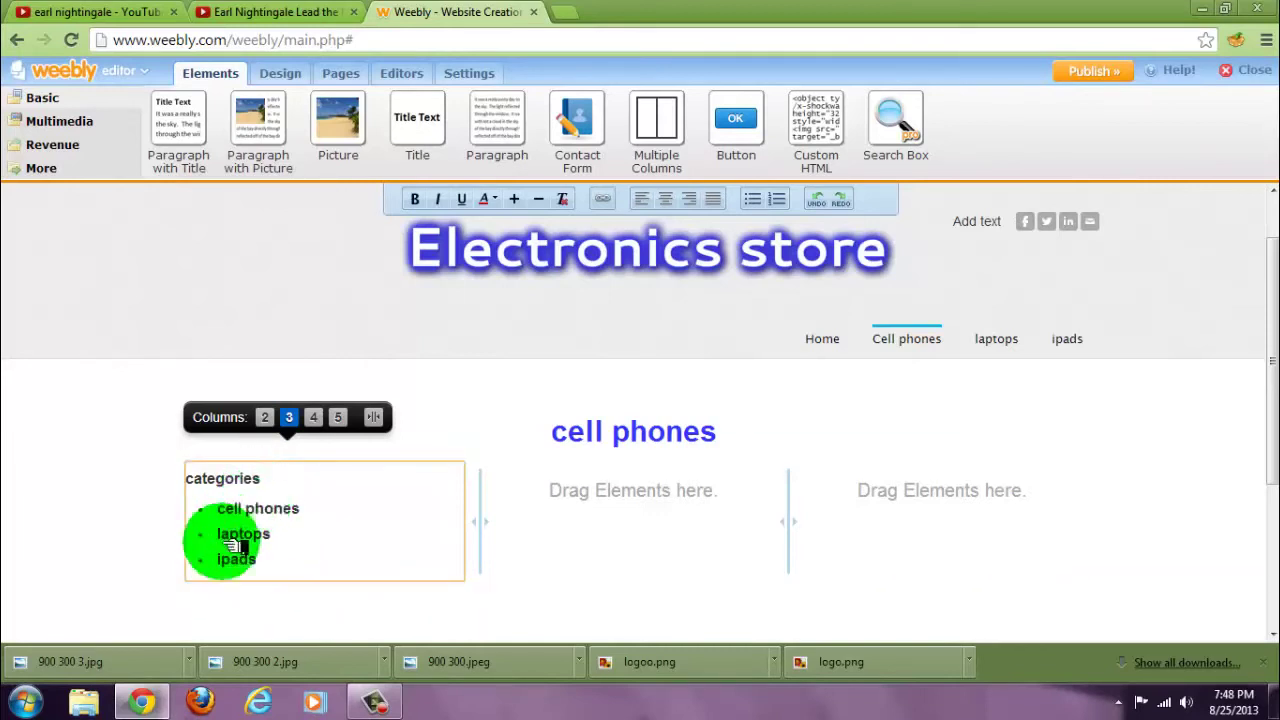
click(120, 517)
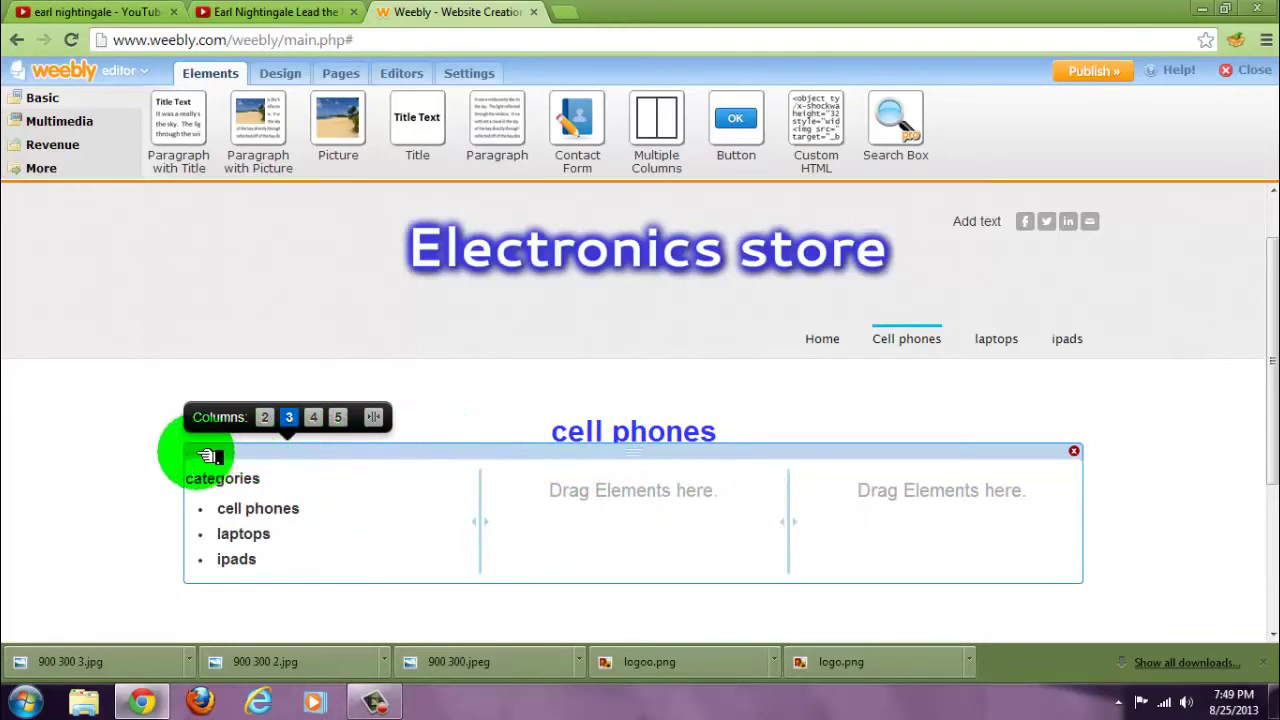
Copy the three-column element with the categories list to the laptops page and the ipads page.
drag(205, 455, 262, 543)
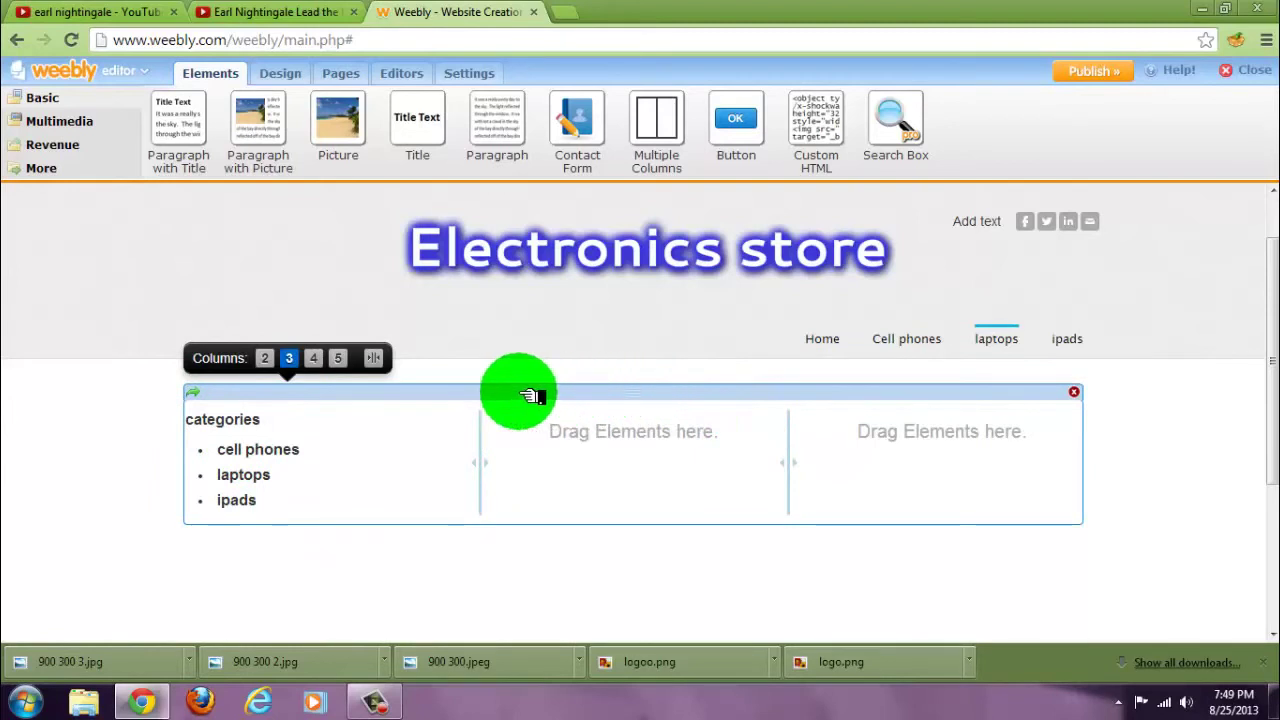
click(207, 400)
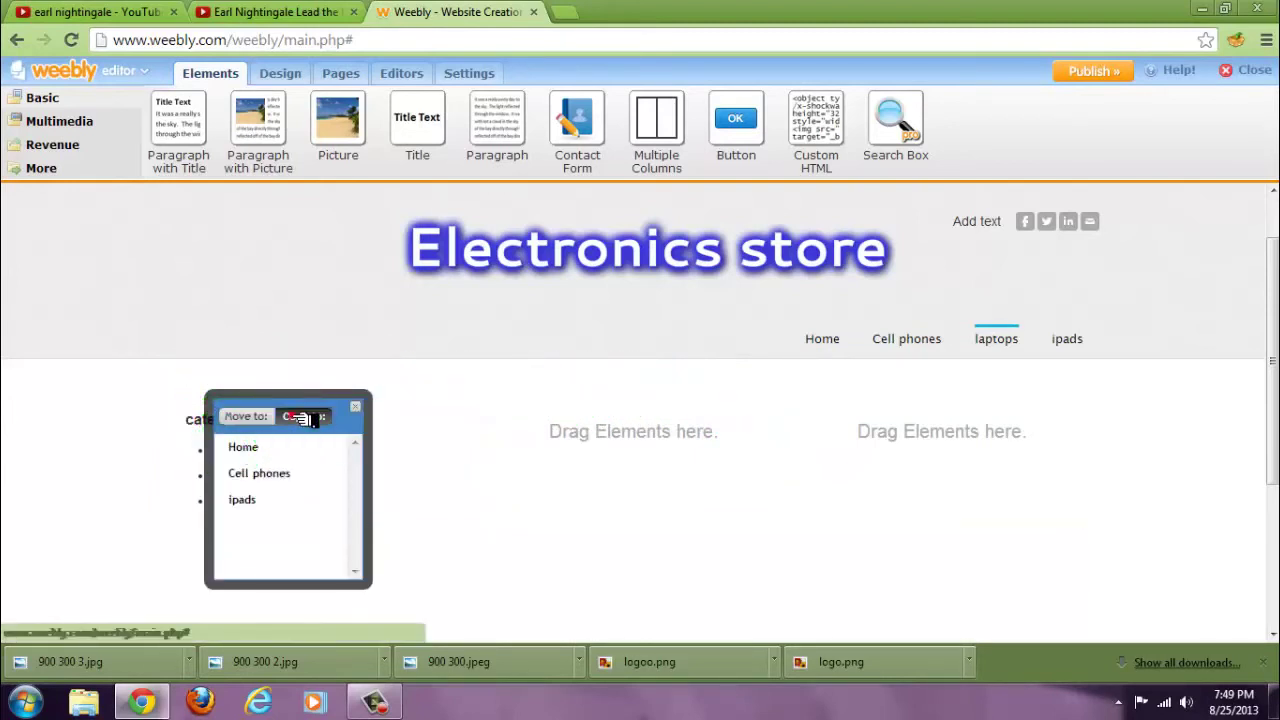
click(284, 474)
click(258, 499)
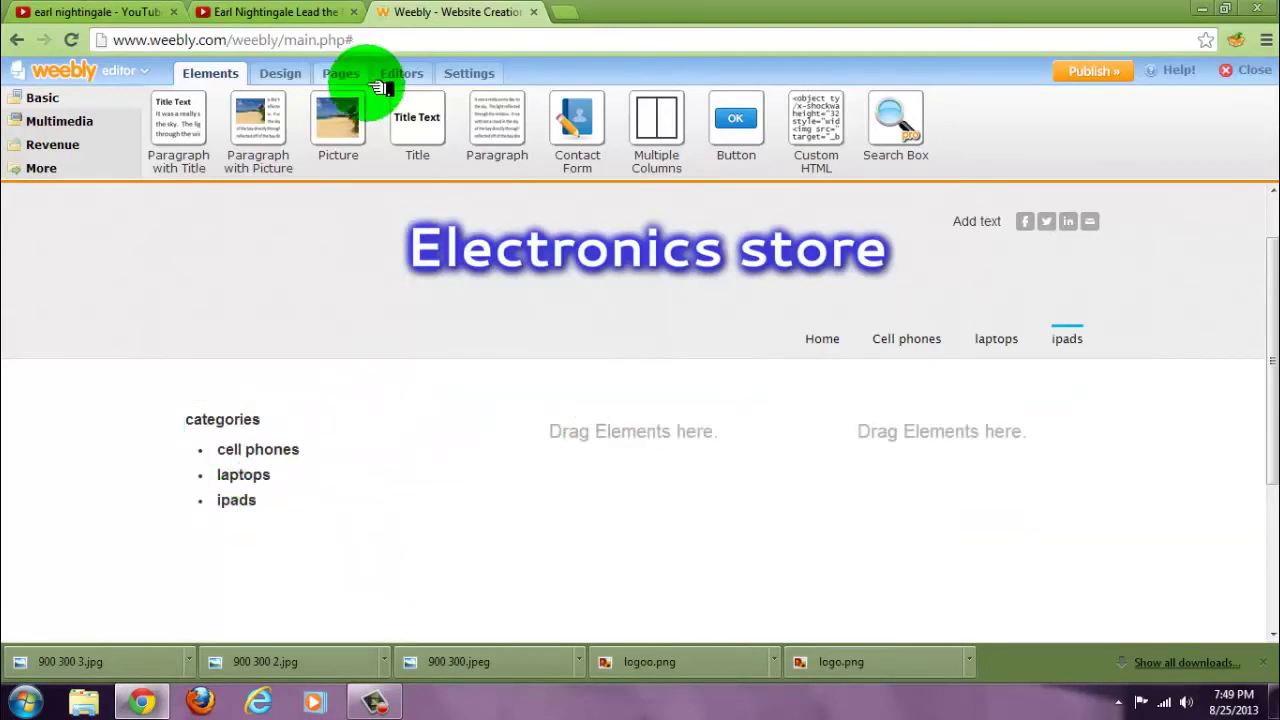
Reopen the Cell phones page for editing and add a Product Block to both its second and third columns.
click(340, 74)
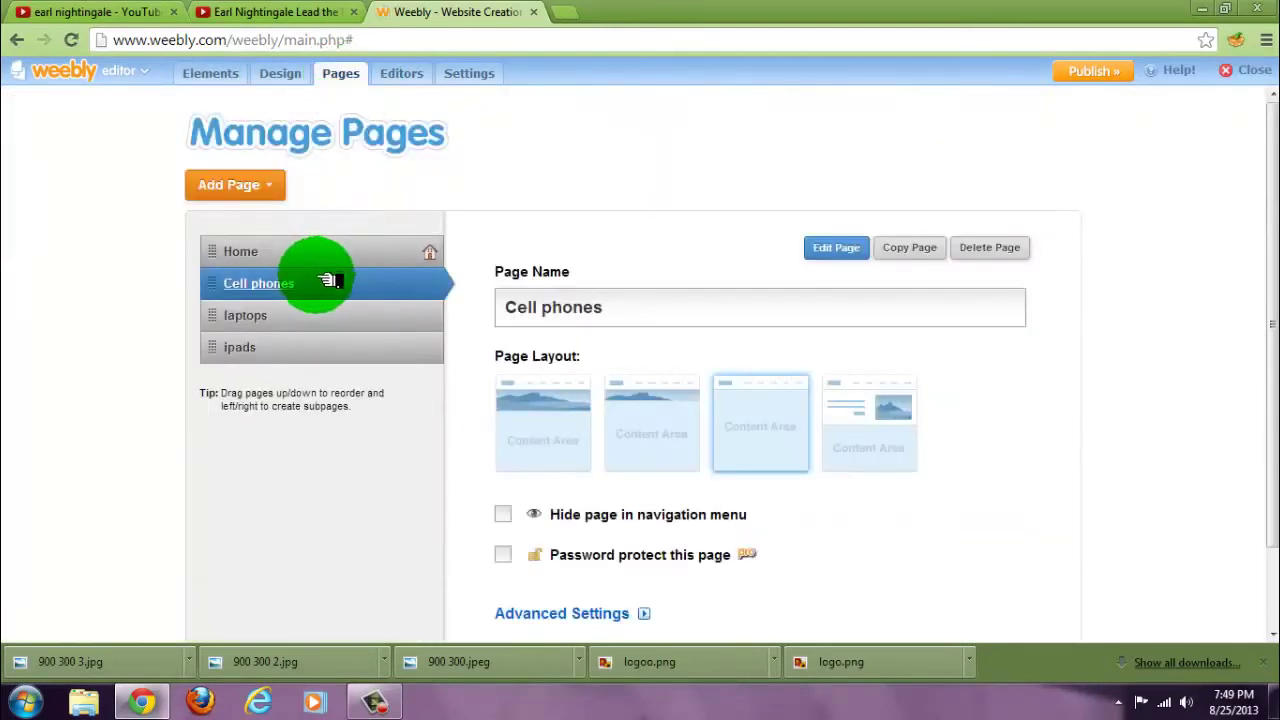
click(824, 249)
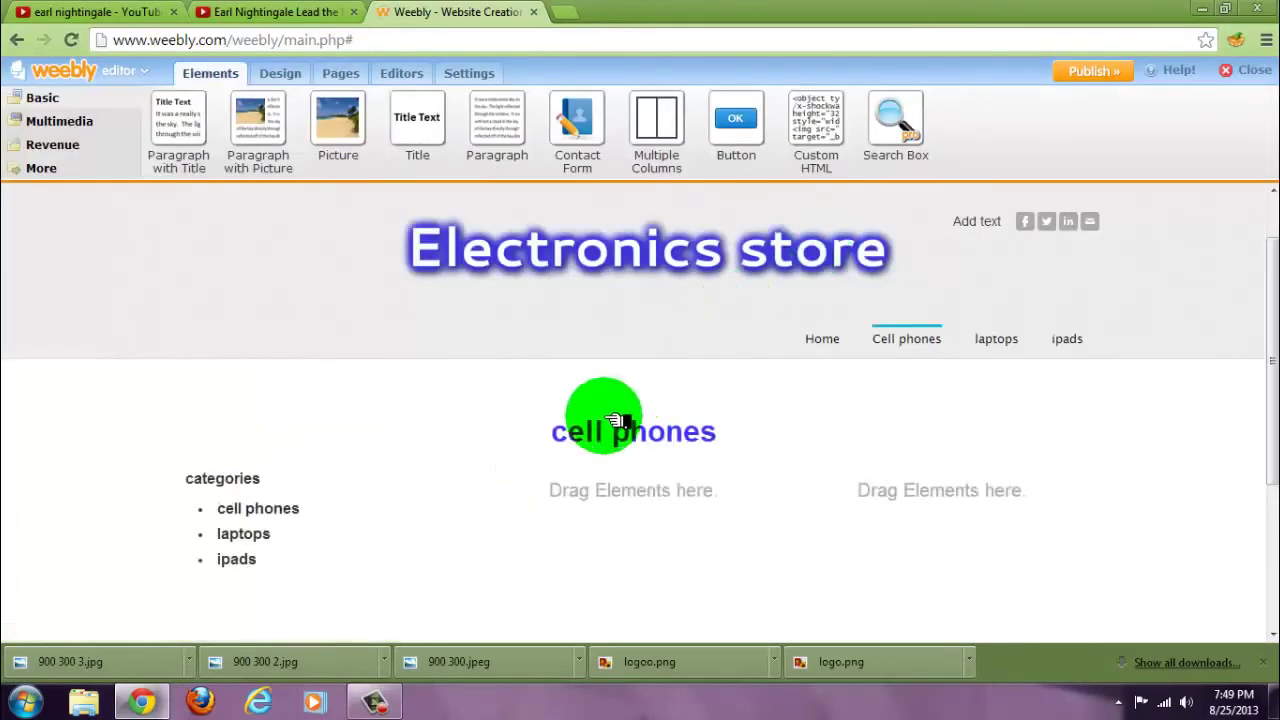
scroll(986, 371, down, 1)
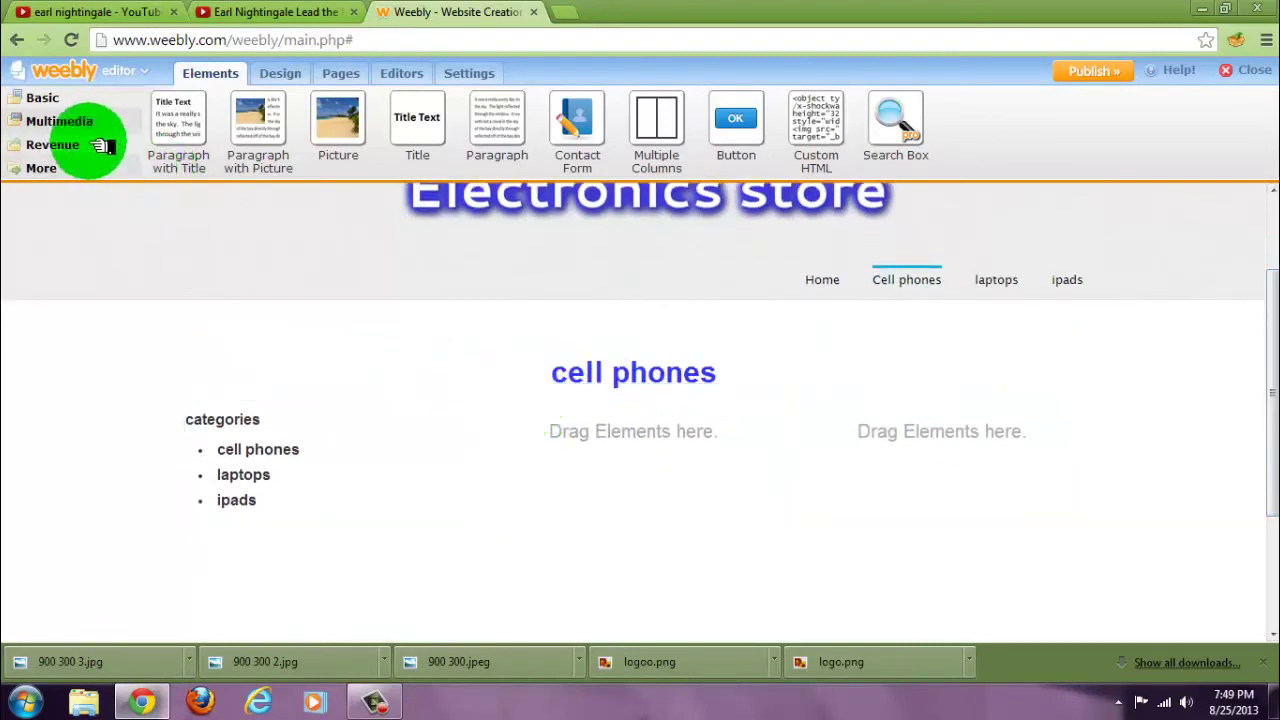
click(59, 121)
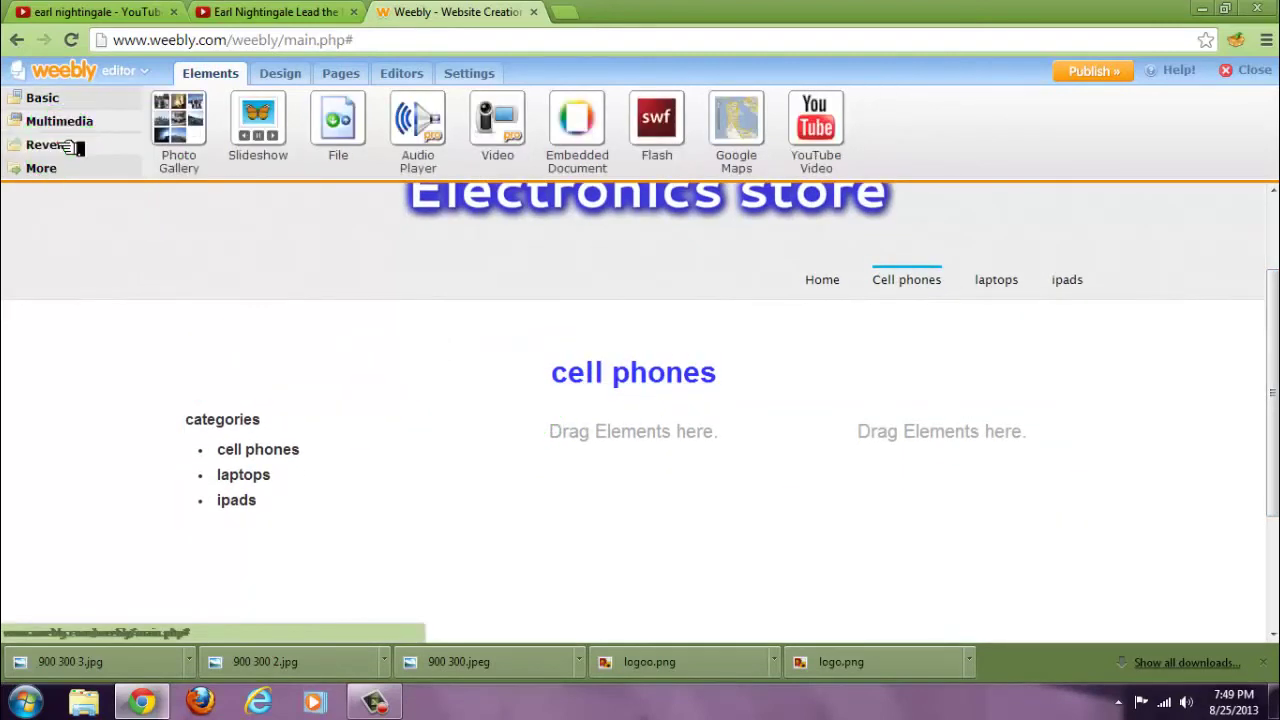
click(55, 144)
drag(252, 116, 643, 514)
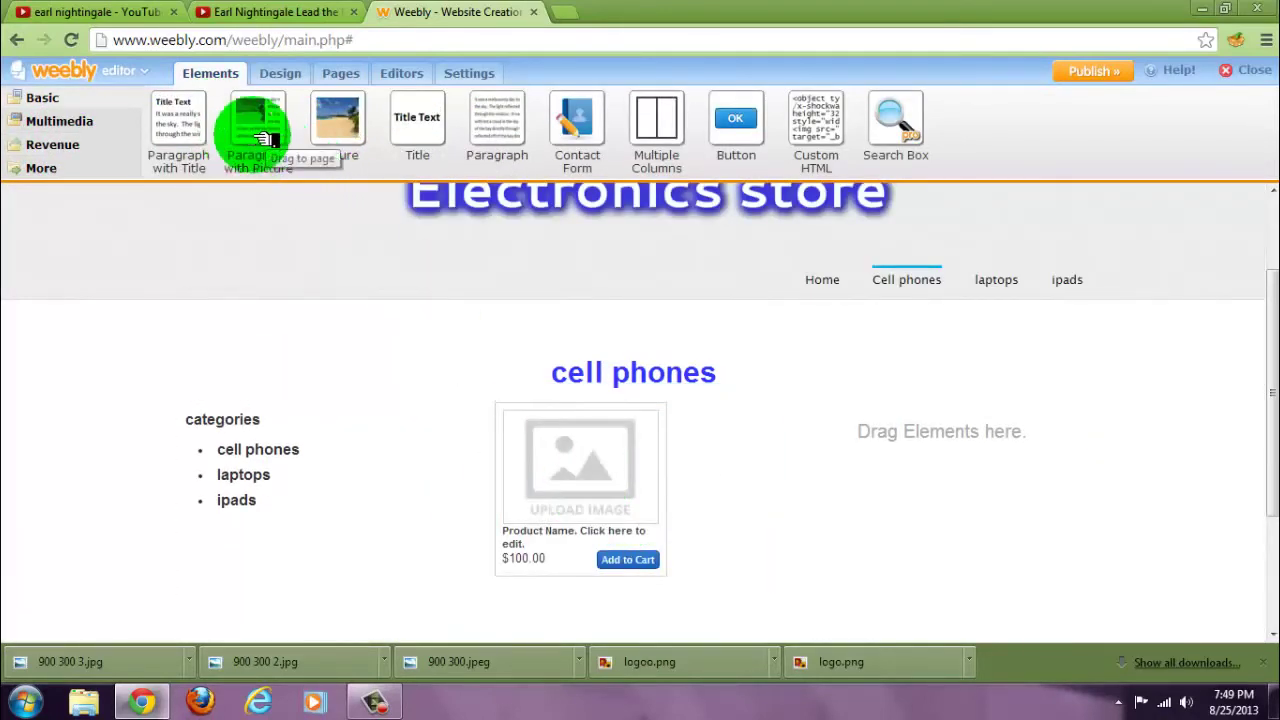
click(55, 145)
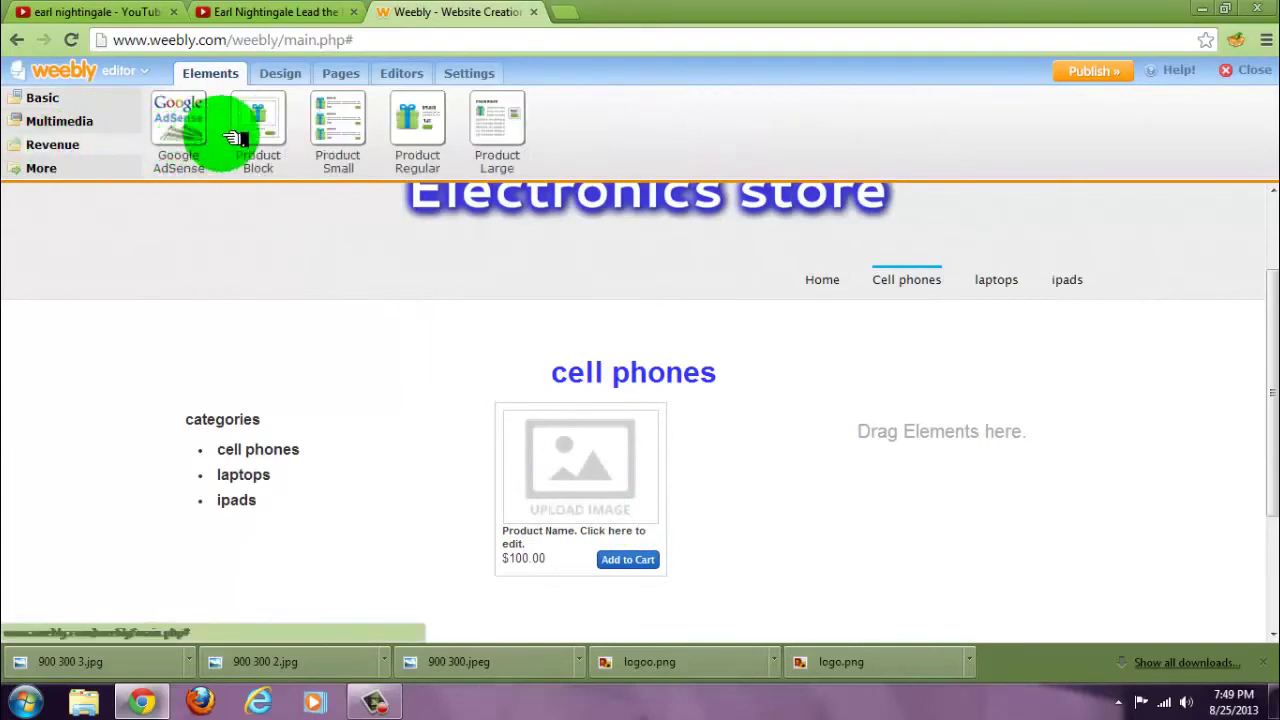
drag(235, 137, 991, 523)
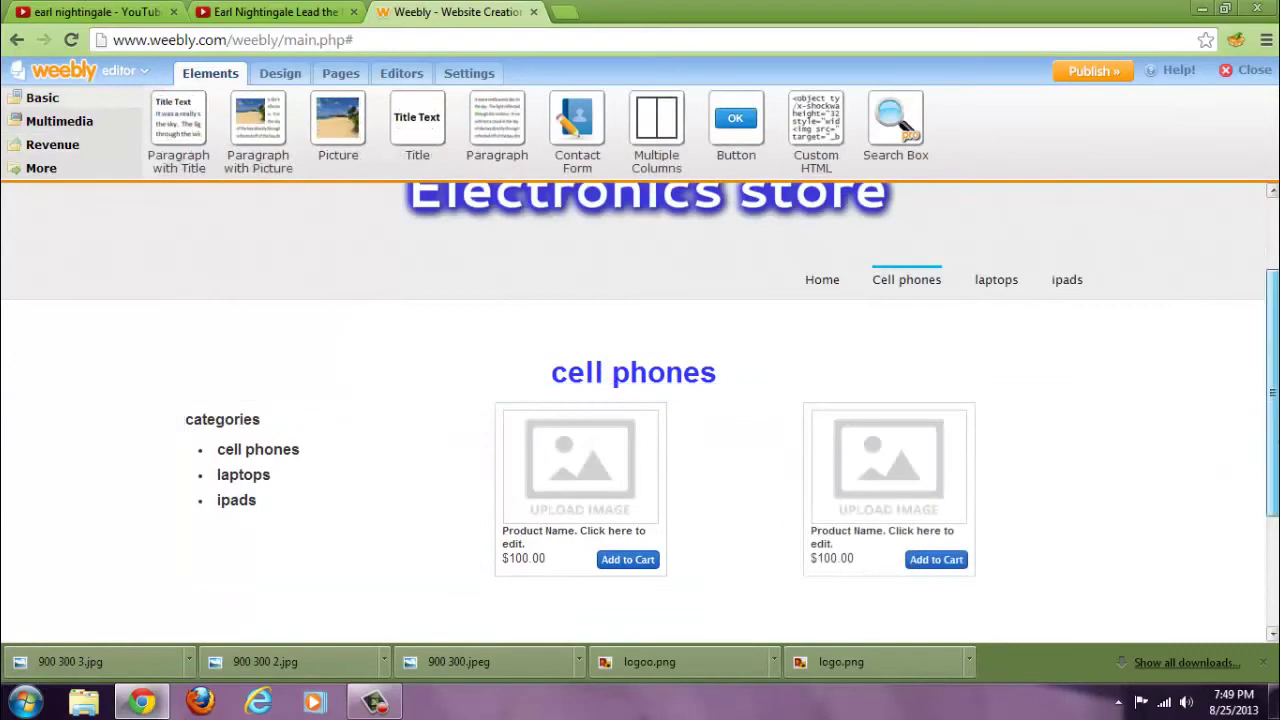
Add another Product Block beneath the existing one in both the second and third columns.
scroll(386, 274, down, 1)
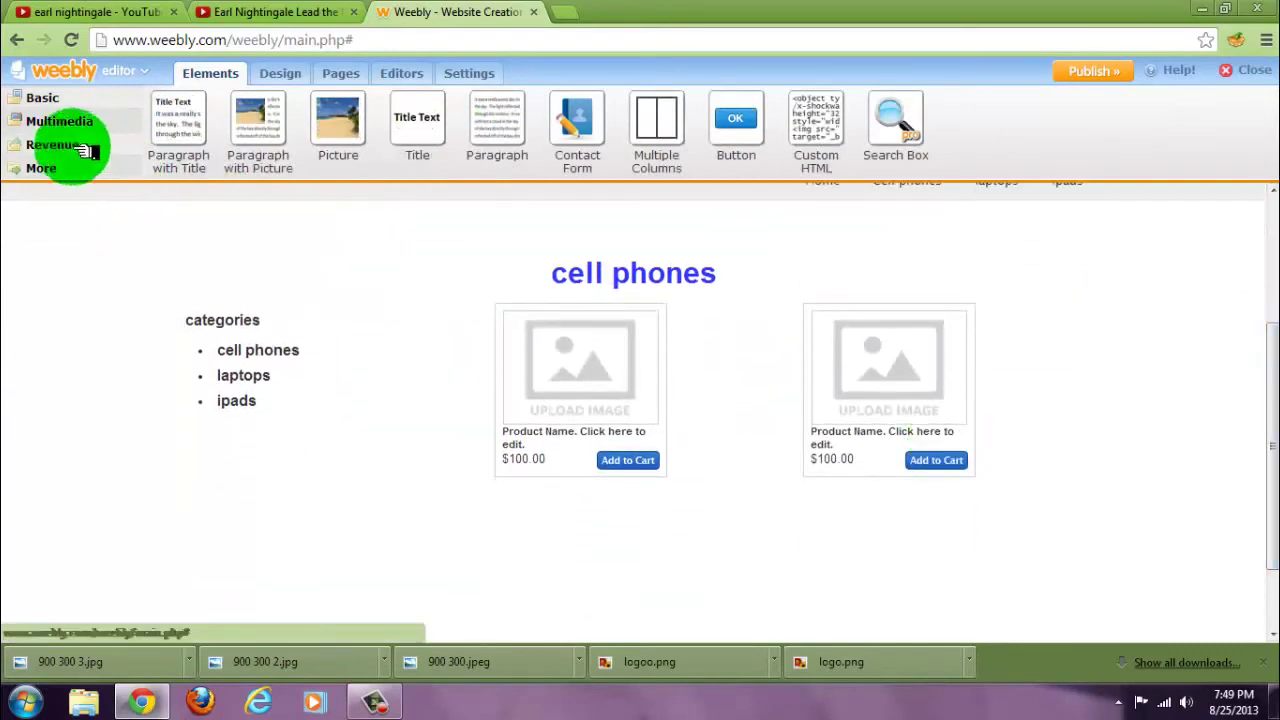
click(75, 143)
drag(251, 126, 566, 544)
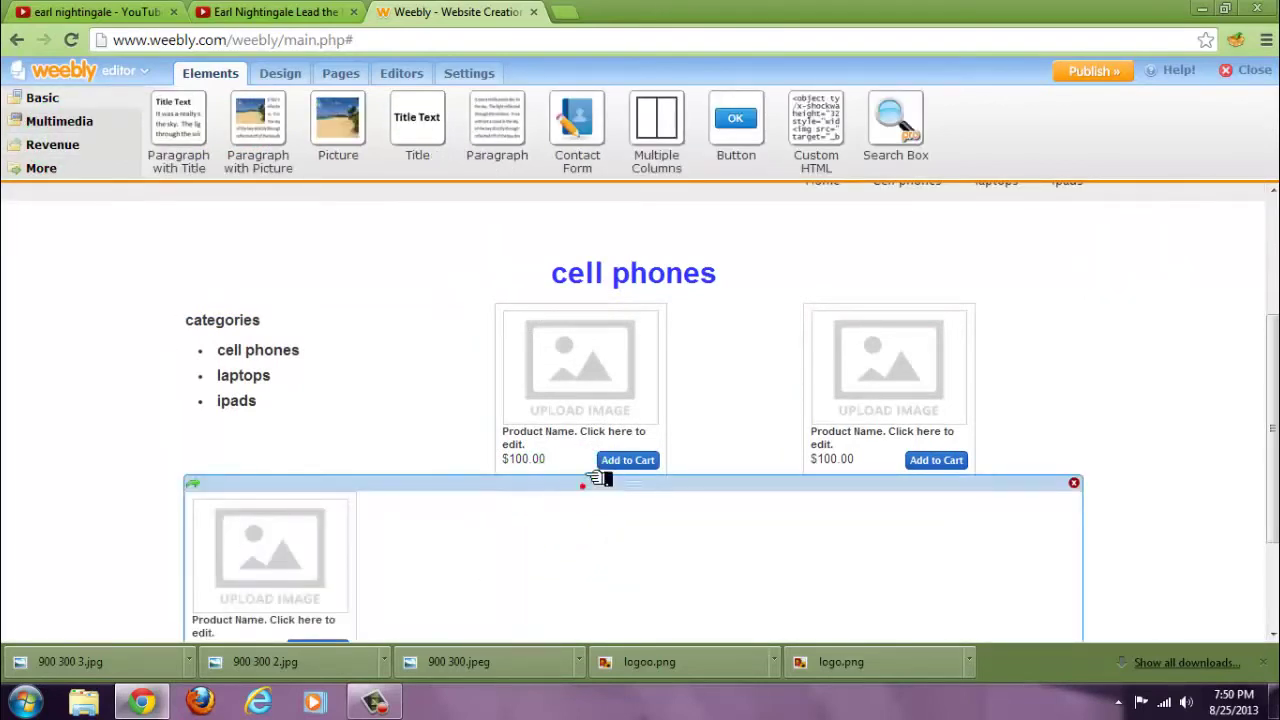
mouse_move(600, 478)
mouse_down()
mouse_move(591, 457)
mouse_move(605, 462)
mouse_up()
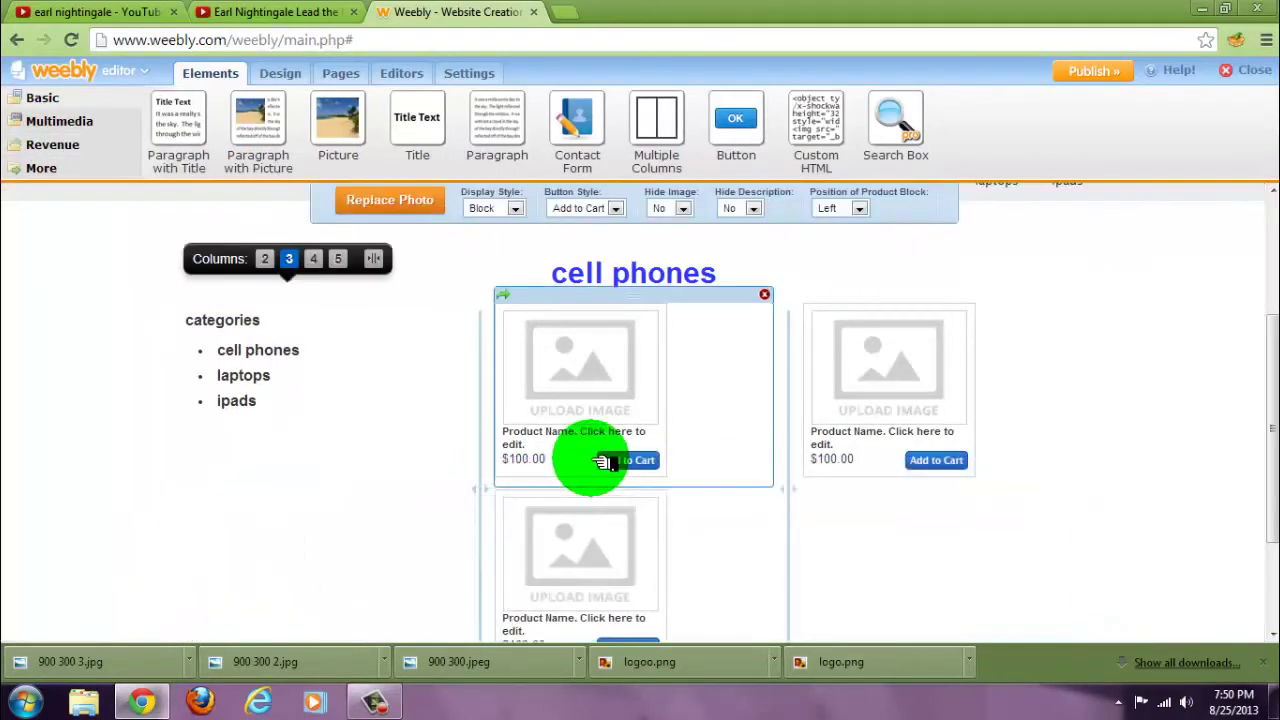
click(80, 150)
drag(258, 122, 900, 533)
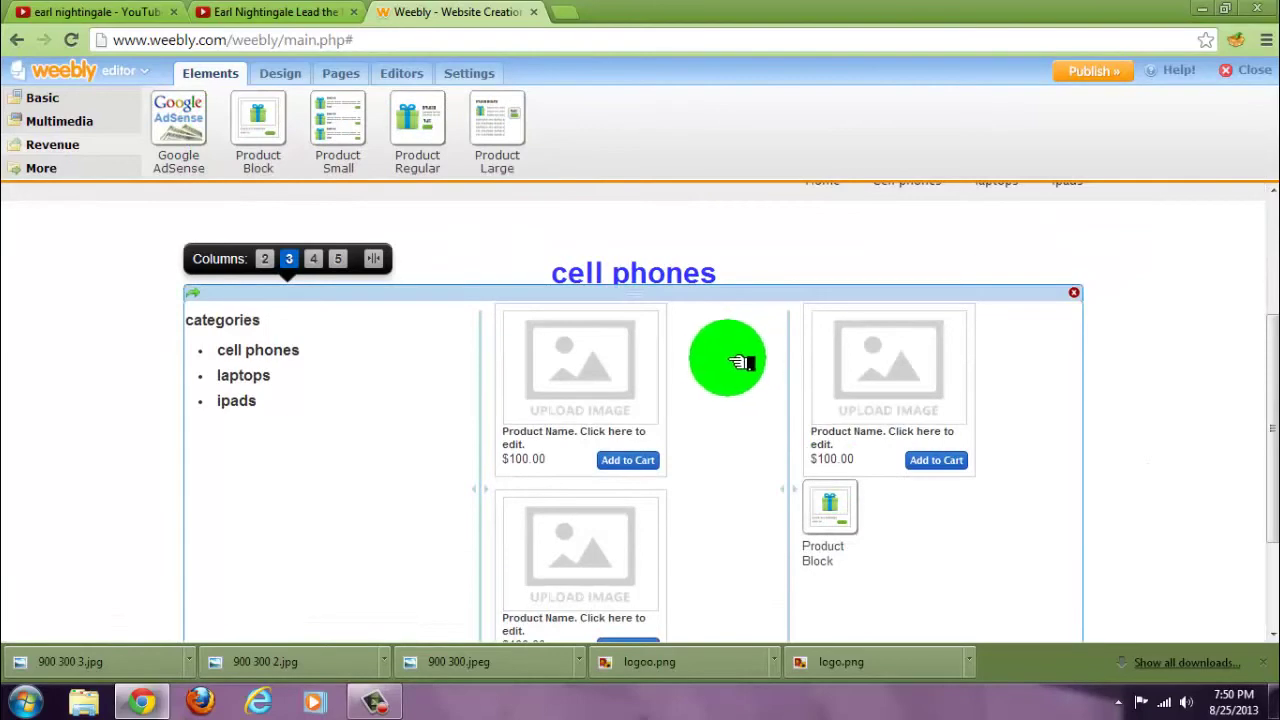
Upload the picture "iphone 1" from the Pictures library as the image of the second column's upper product block.
click(614, 373)
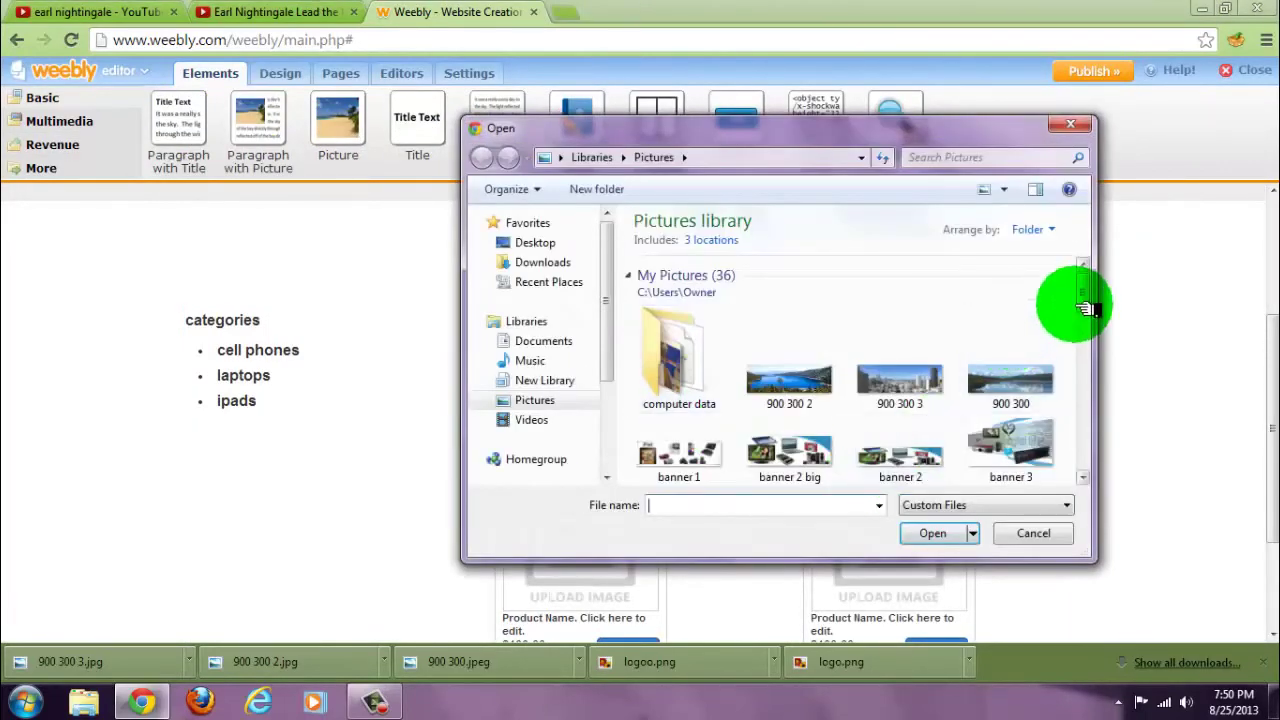
drag(1085, 308, 1105, 358)
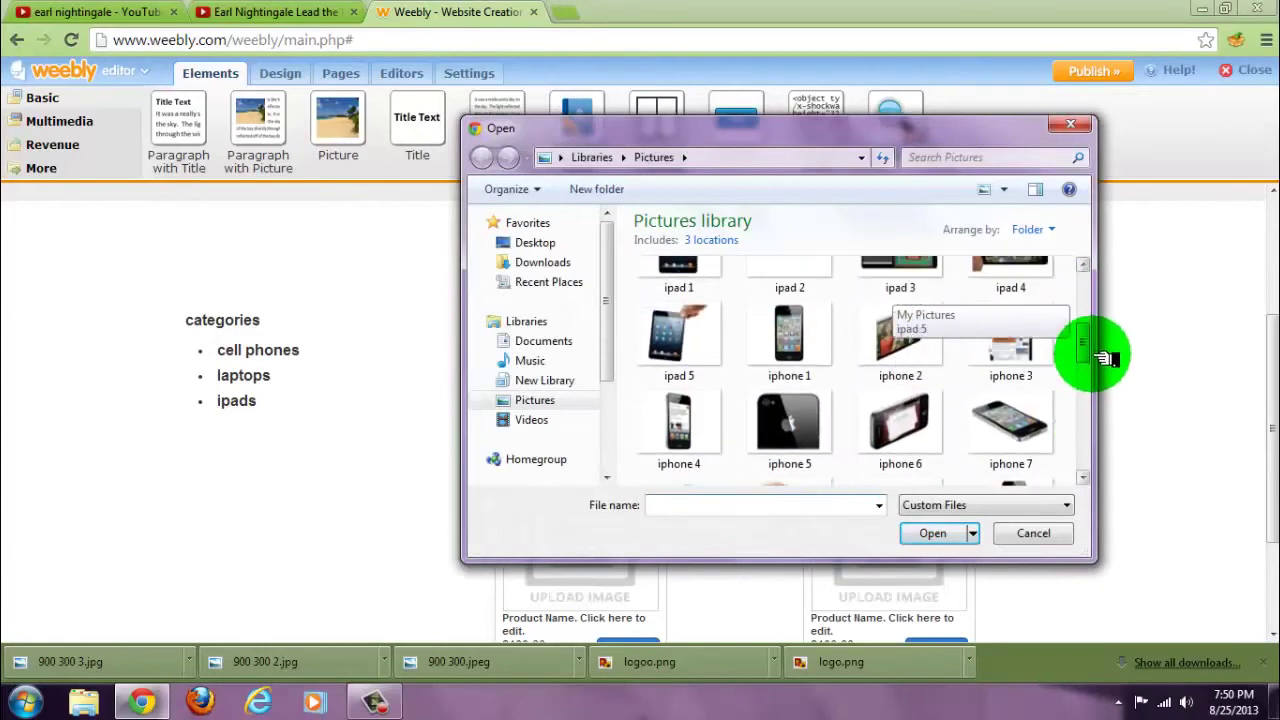
click(795, 335)
click(933, 535)
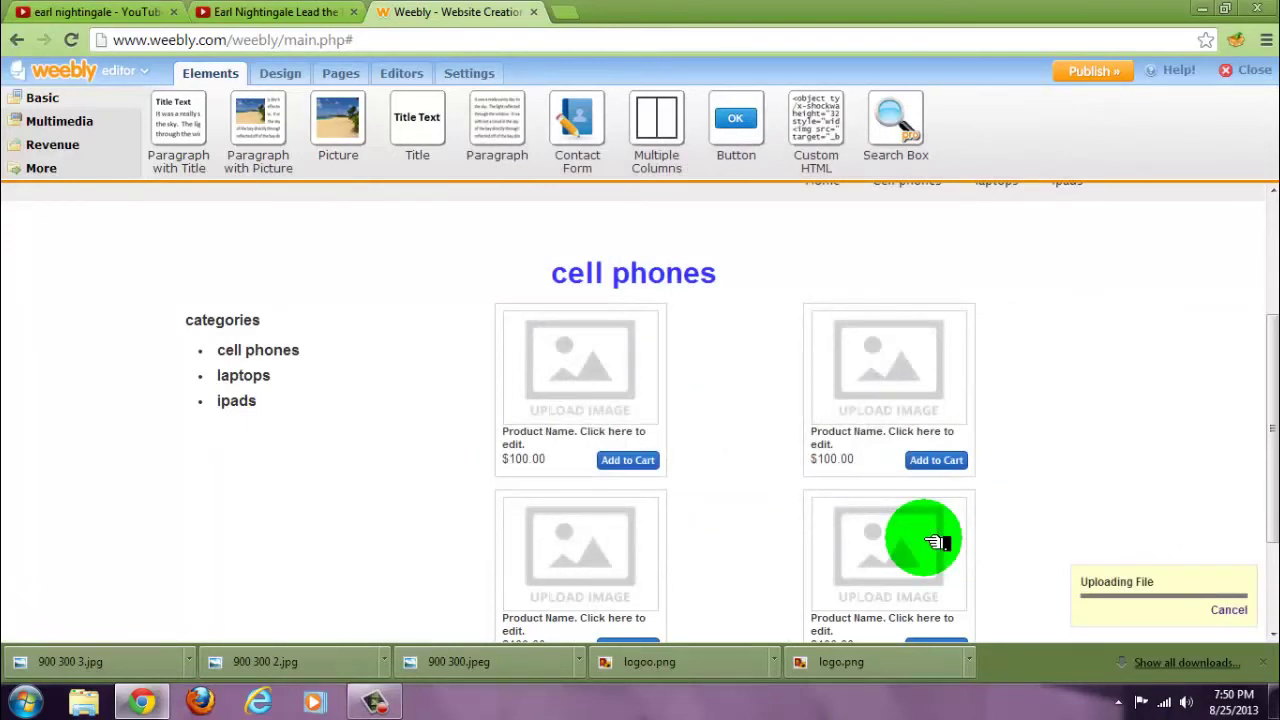
click(892, 376)
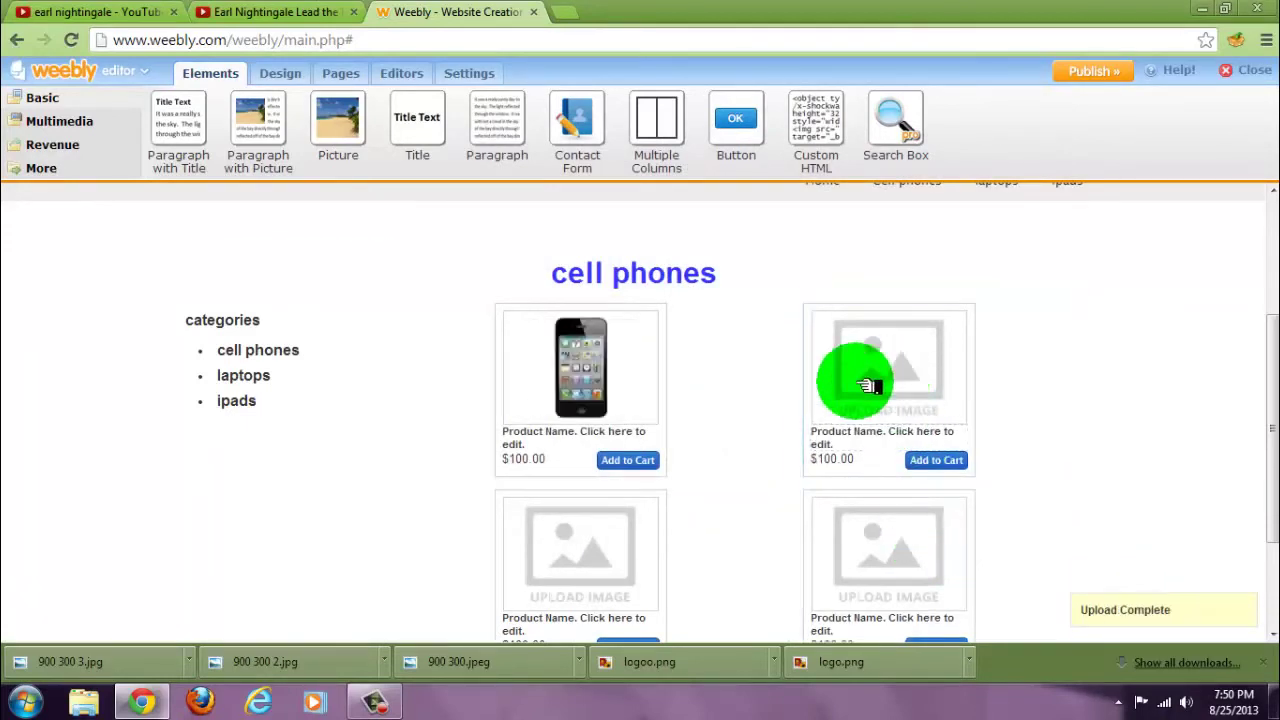
Set the product name of the second column's upper product block to "iphone 5".
click(600, 432)
click(576, 435)
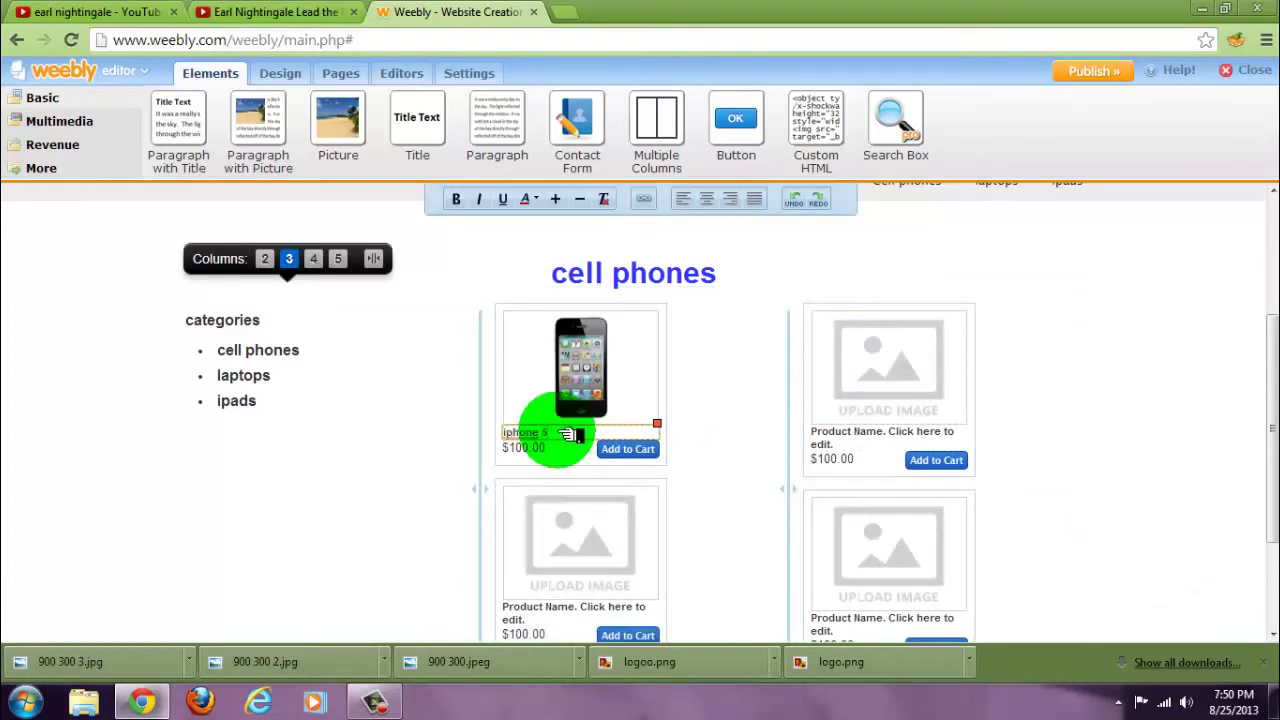
click(908, 415)
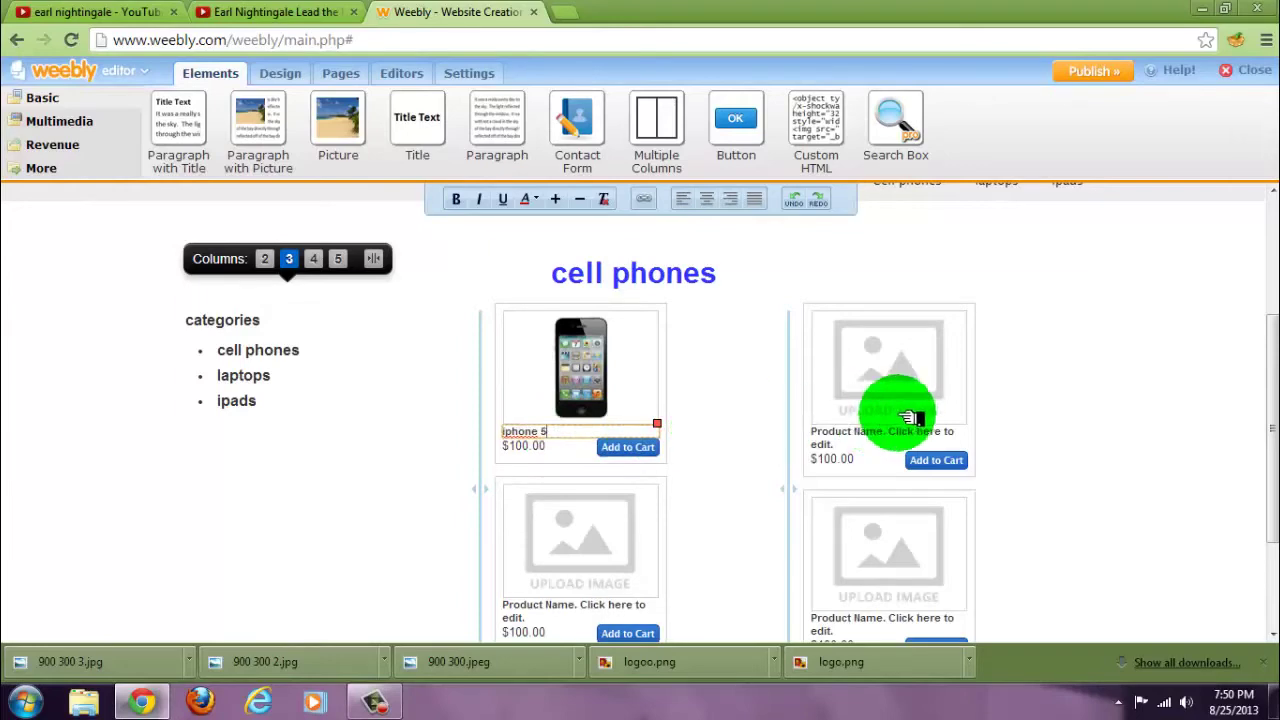
Upload the picture "iphone 1" as the image of the third column's upper product block.
click(845, 358)
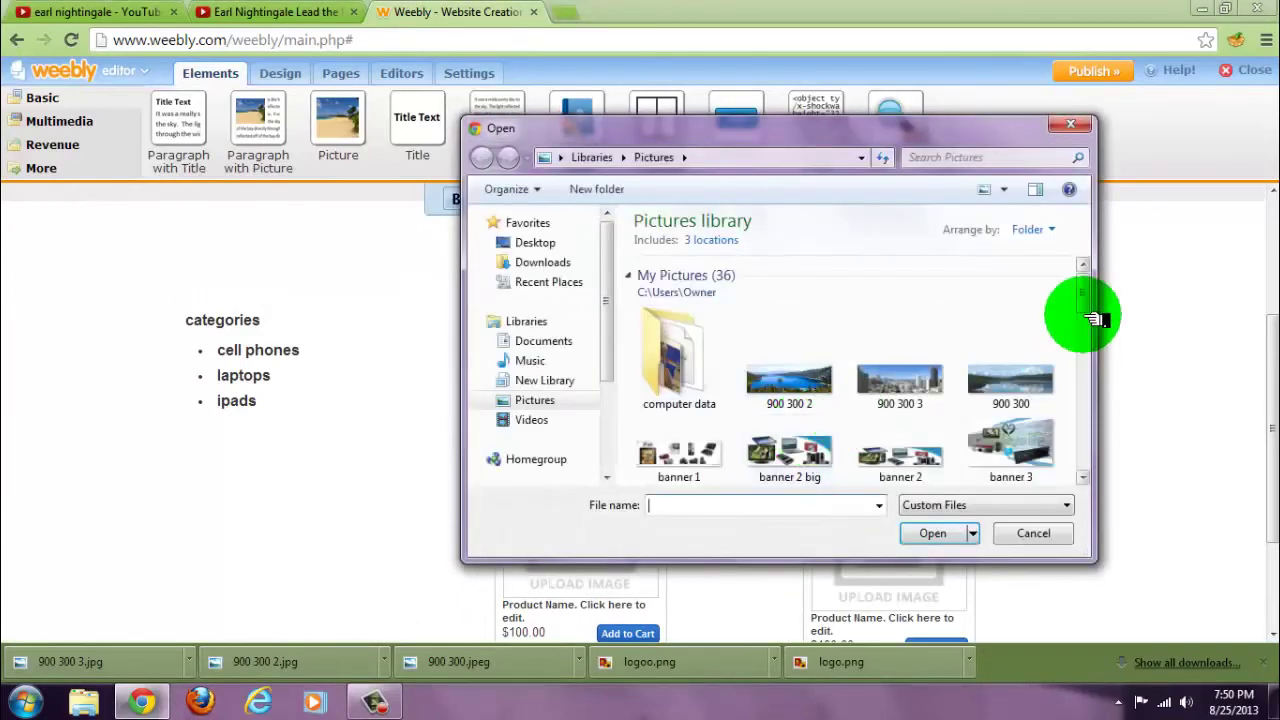
drag(1086, 314, 1097, 367)
scroll(1097, 365, down, 2)
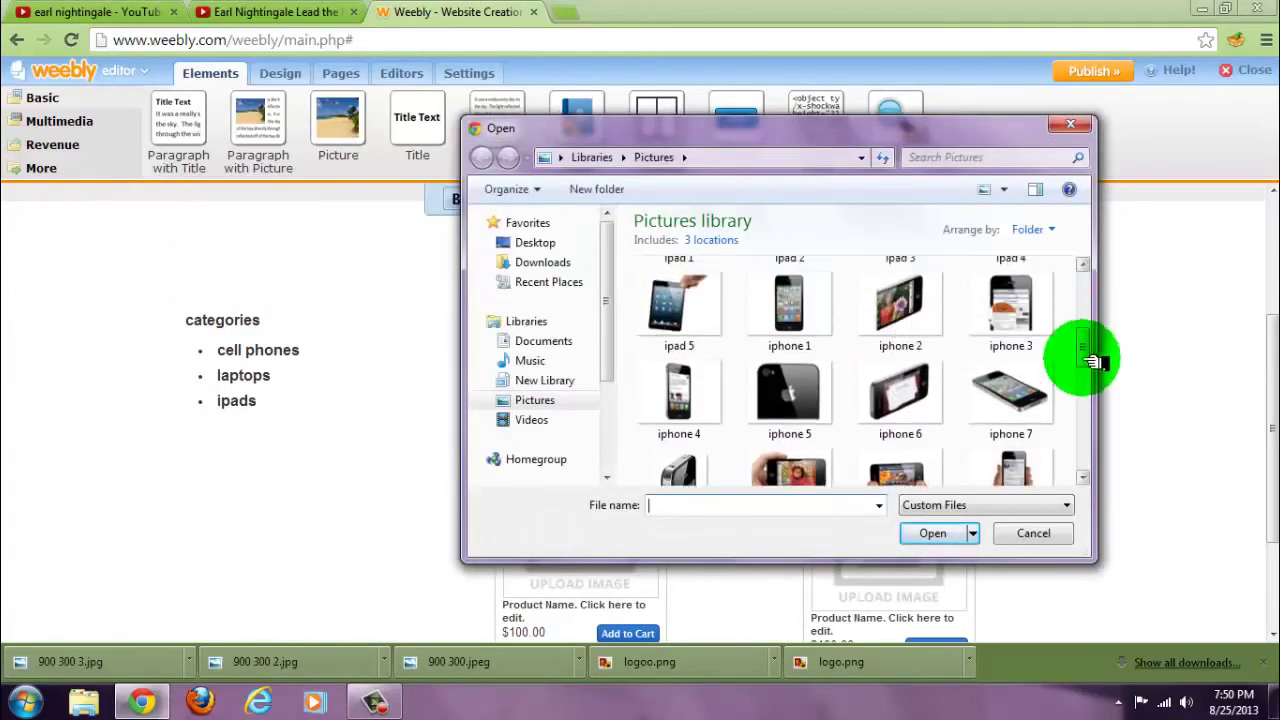
click(789, 303)
click(940, 533)
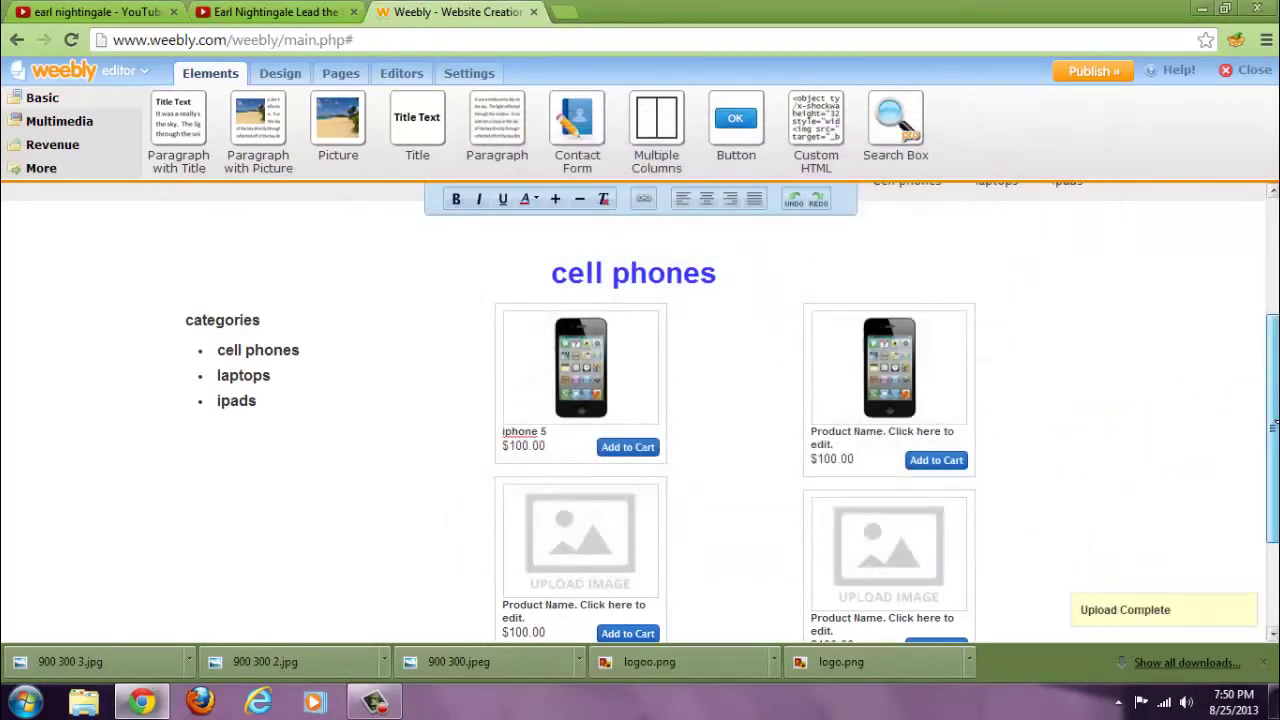
Change the button style of the "iphone 5" product block to Buy Now.
drag(1272, 425, 1265, 348)
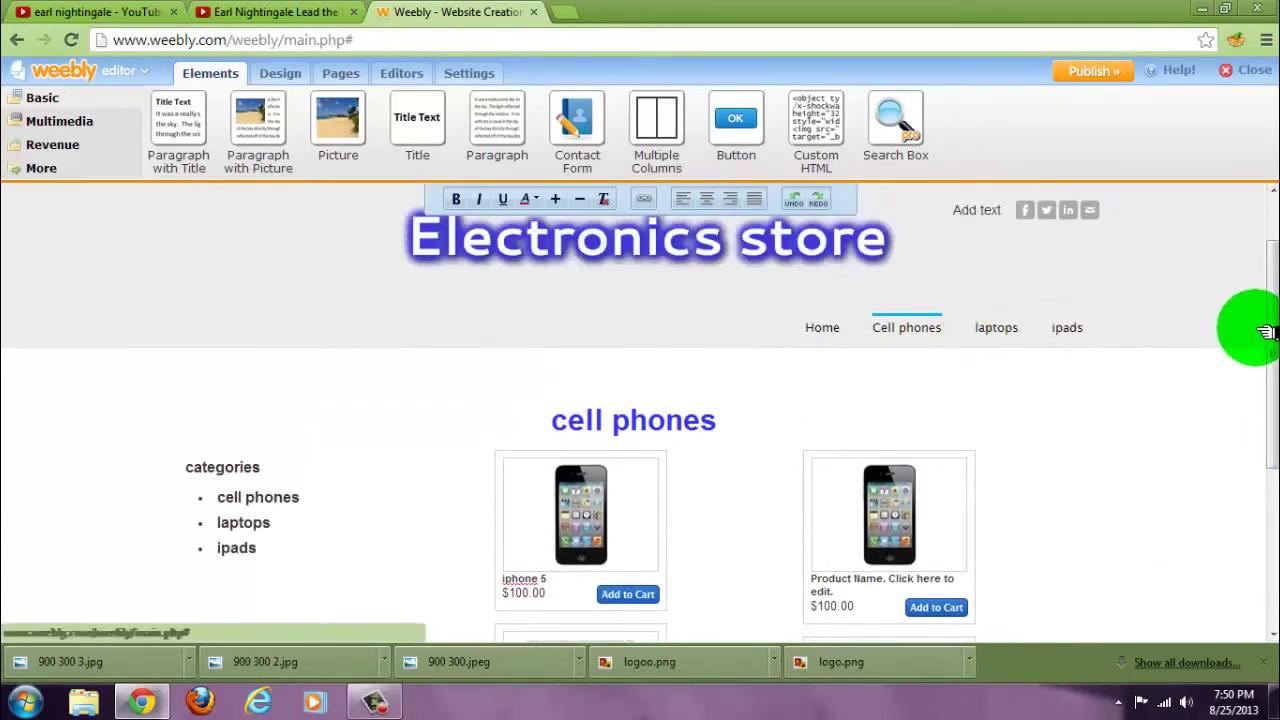
drag(1274, 330, 1274, 405)
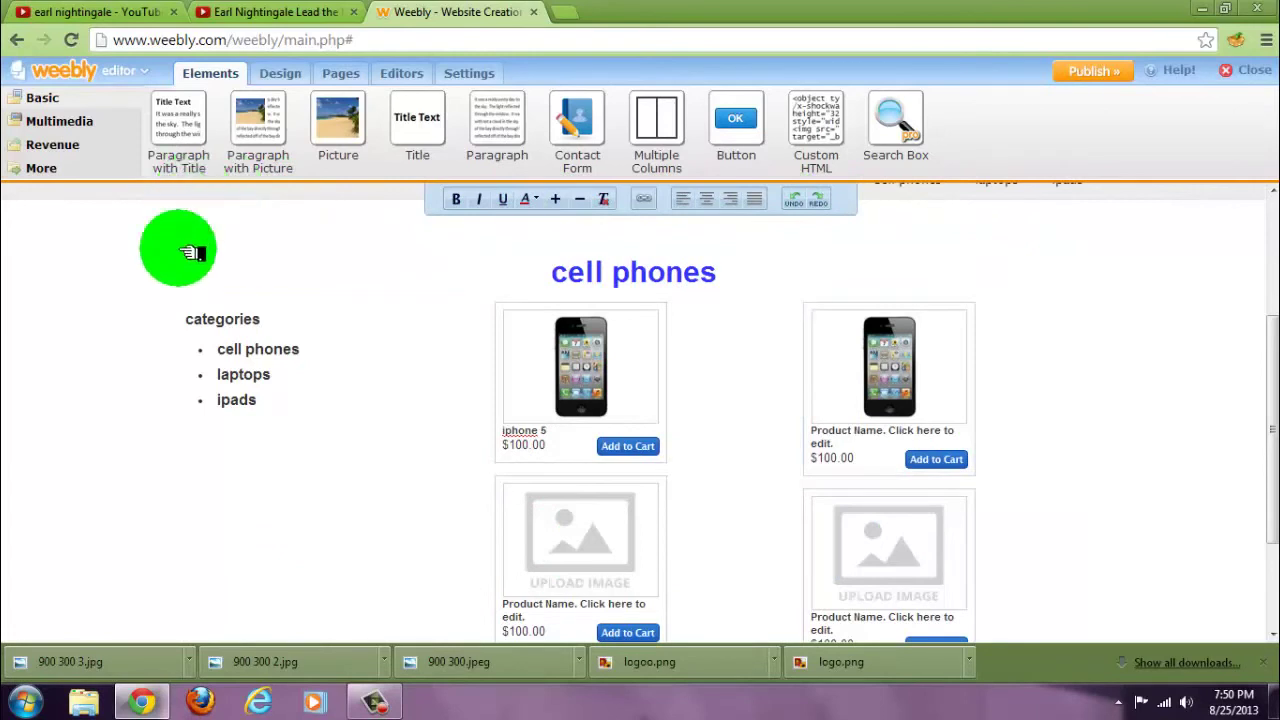
click(597, 446)
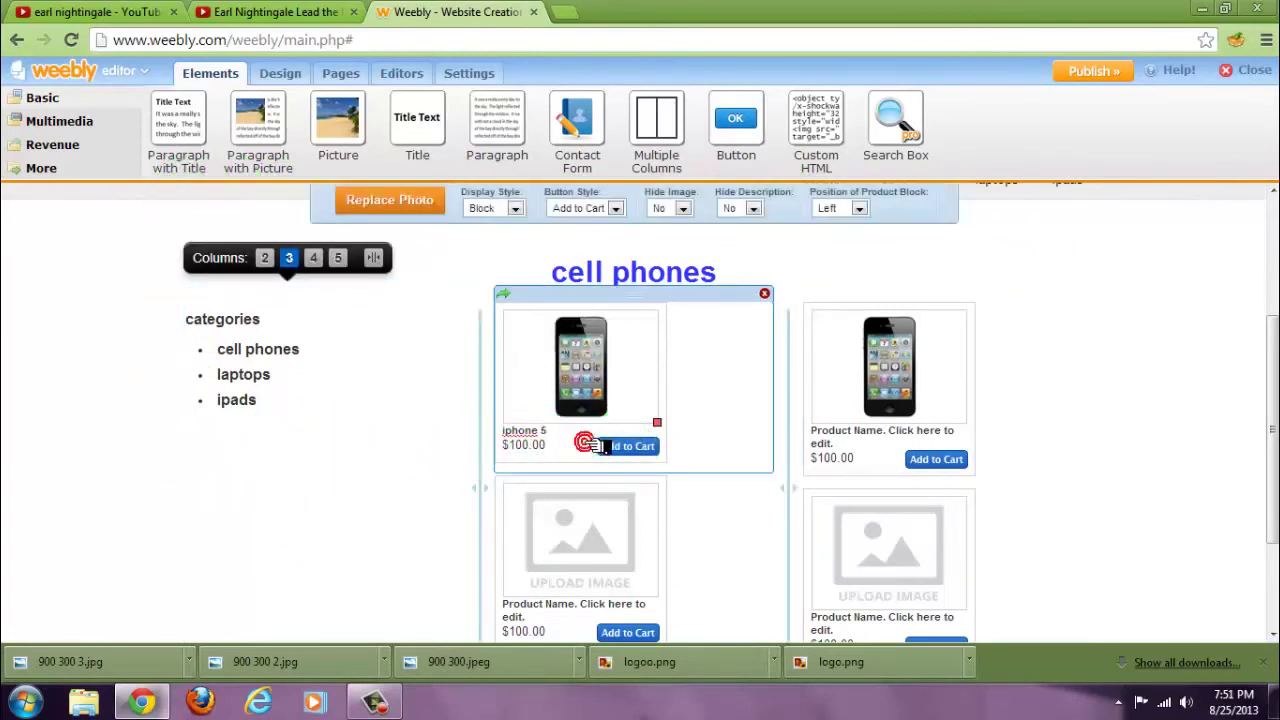
click(616, 209)
click(600, 225)
click(625, 225)
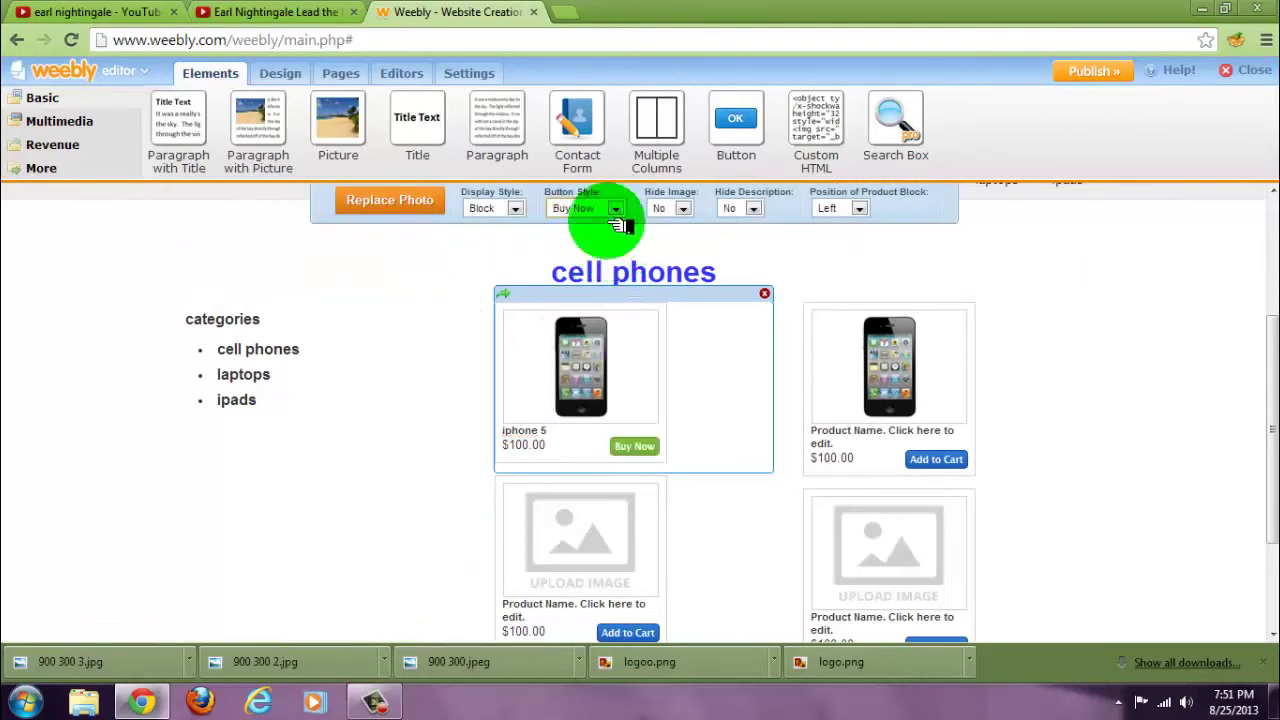
Set the button style of the "iphone 5" product block to Add to Cart.
click(618, 210)
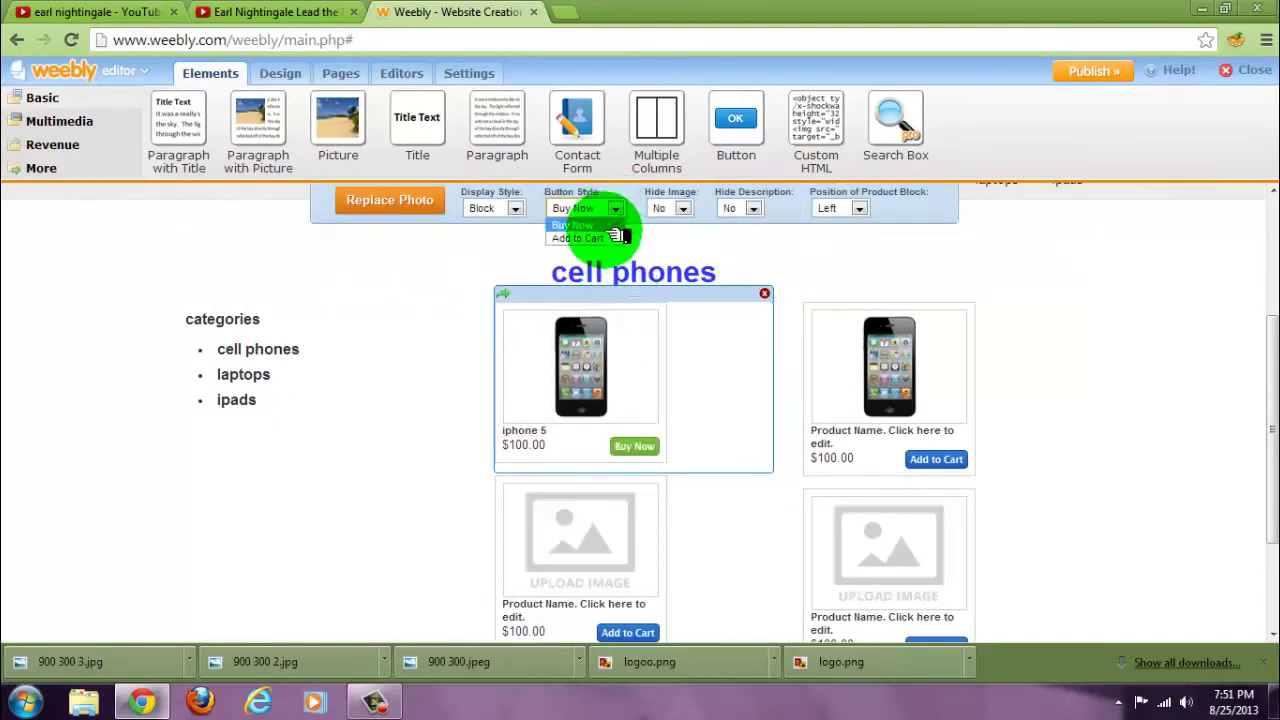
click(614, 238)
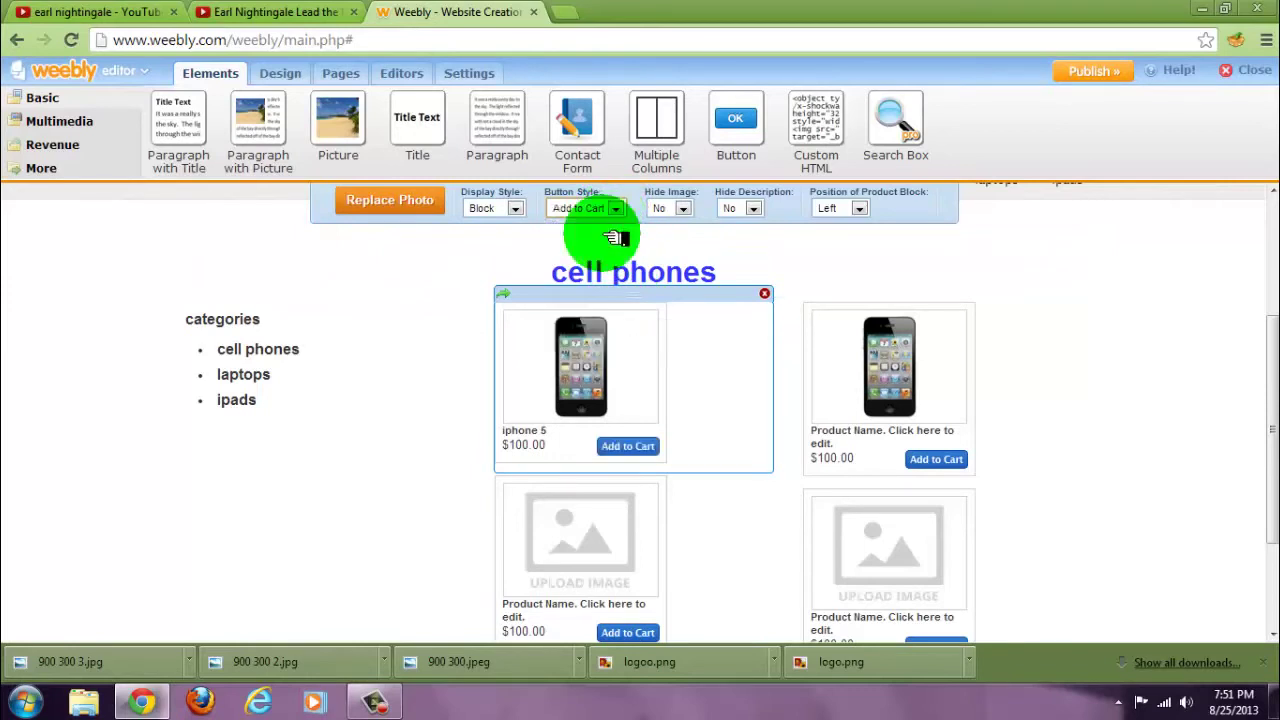
click(452, 479)
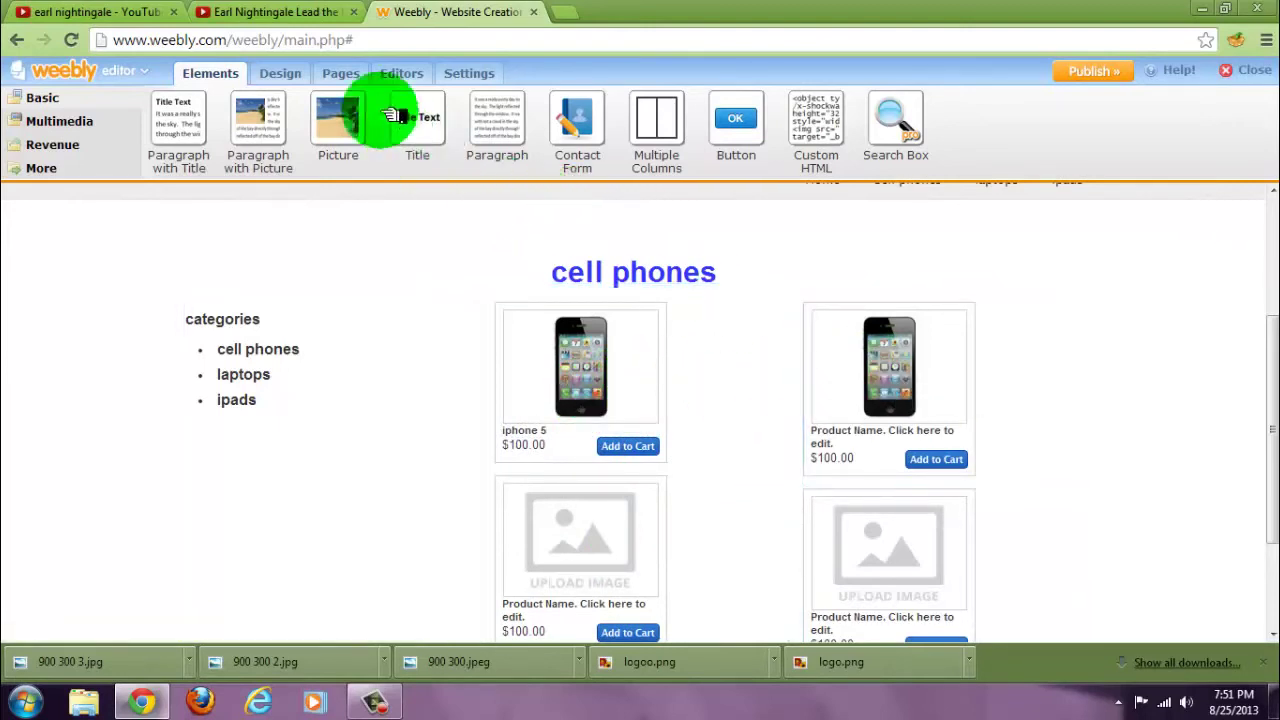
Add four new standard pages to the site, leaving their names blank.
click(341, 75)
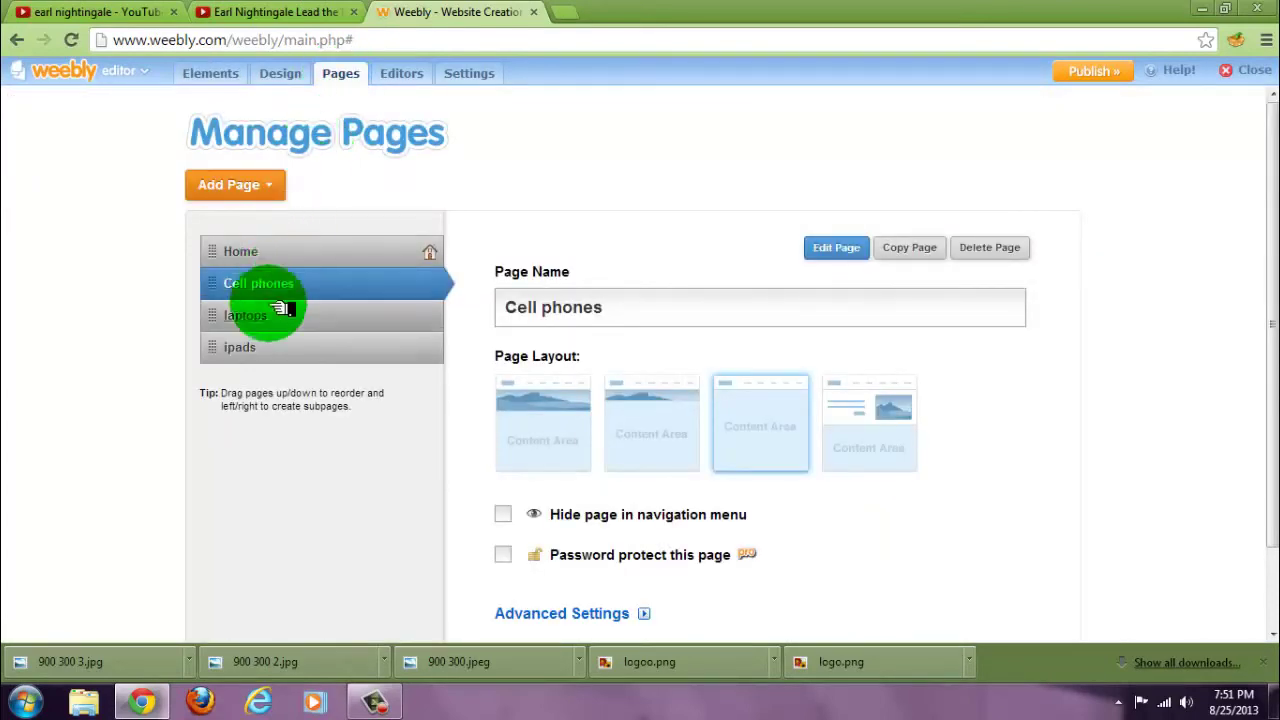
click(278, 188)
click(262, 230)
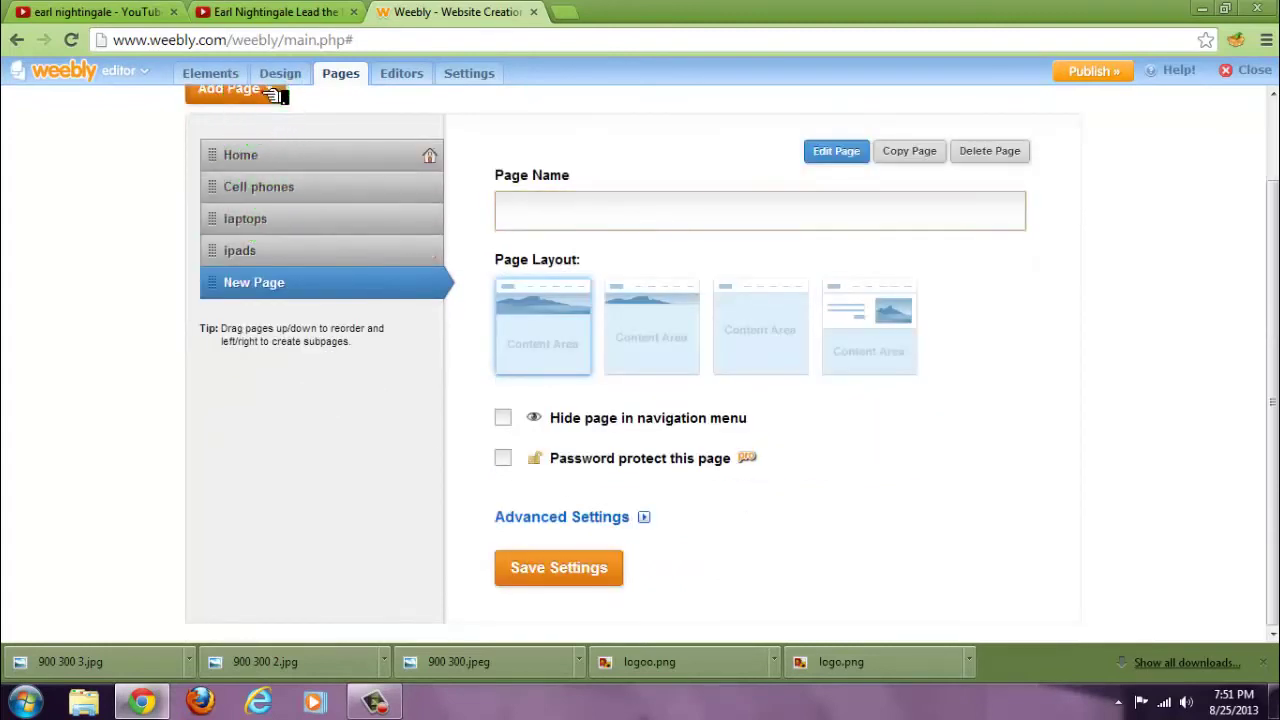
click(235, 88)
click(272, 142)
click(265, 90)
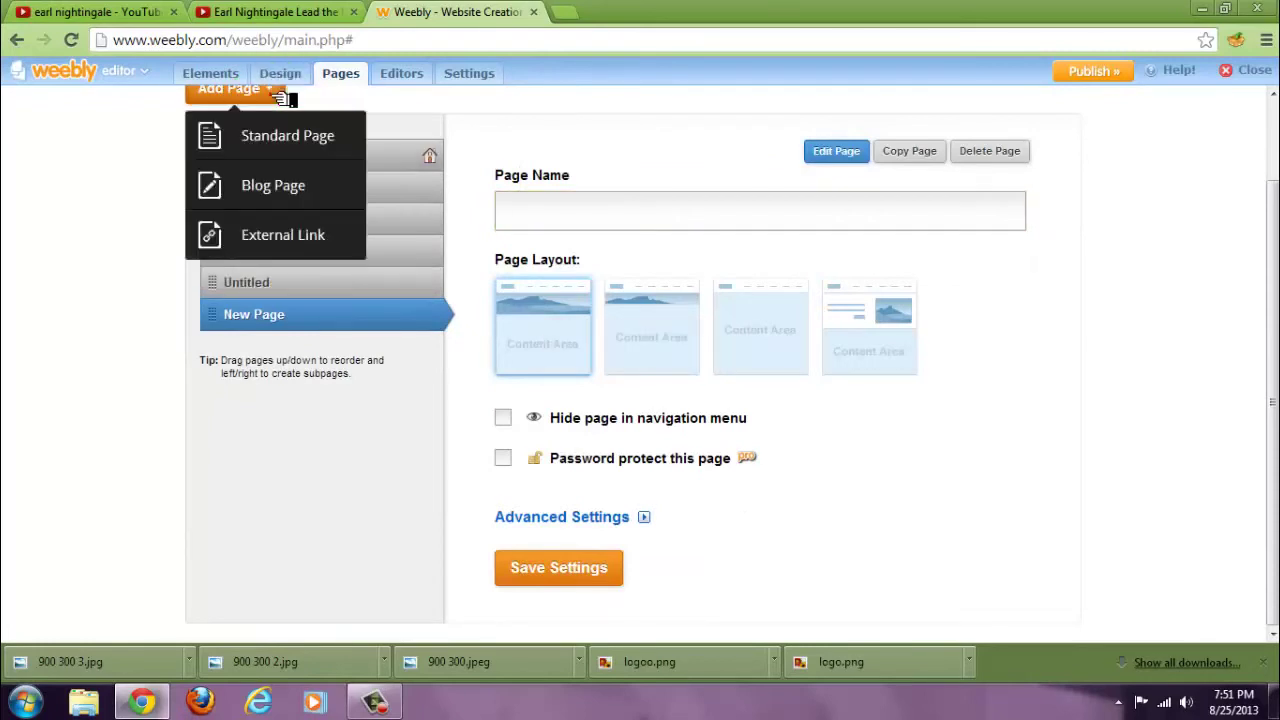
click(284, 135)
click(282, 100)
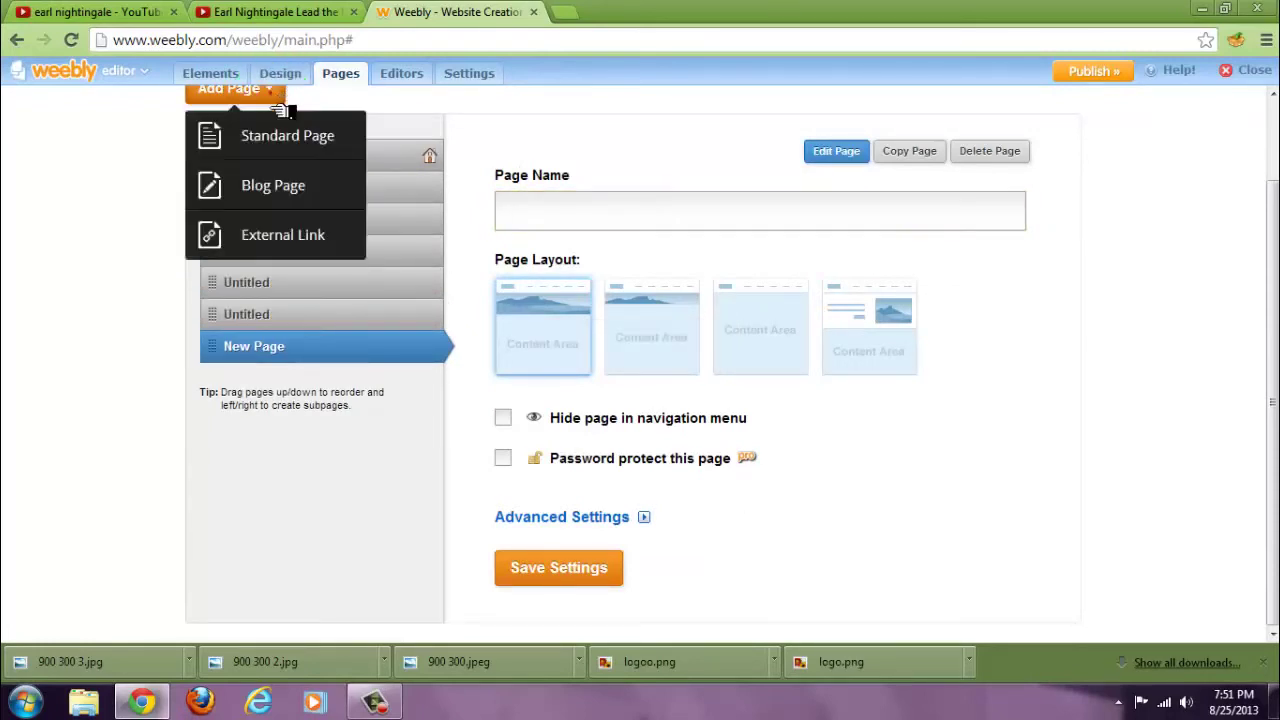
click(265, 138)
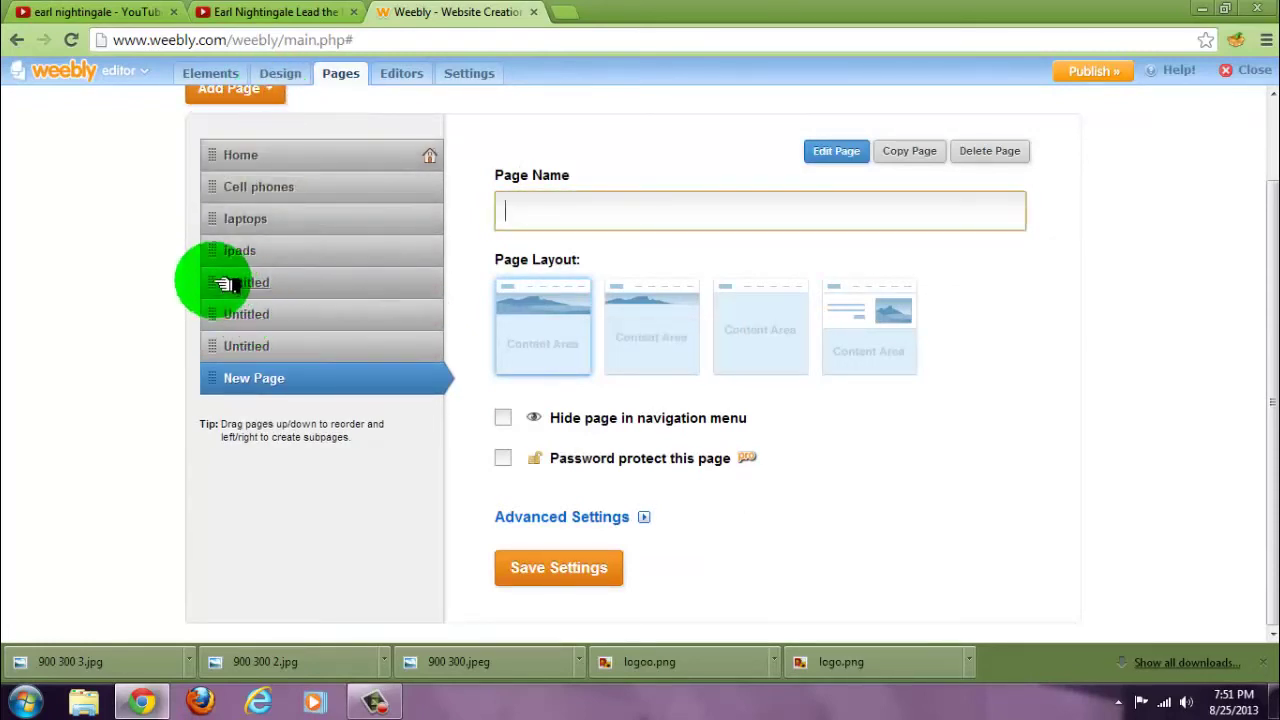
Nest the four untitled pages as subpages under the Cell phones page.
drag(228, 284, 251, 210)
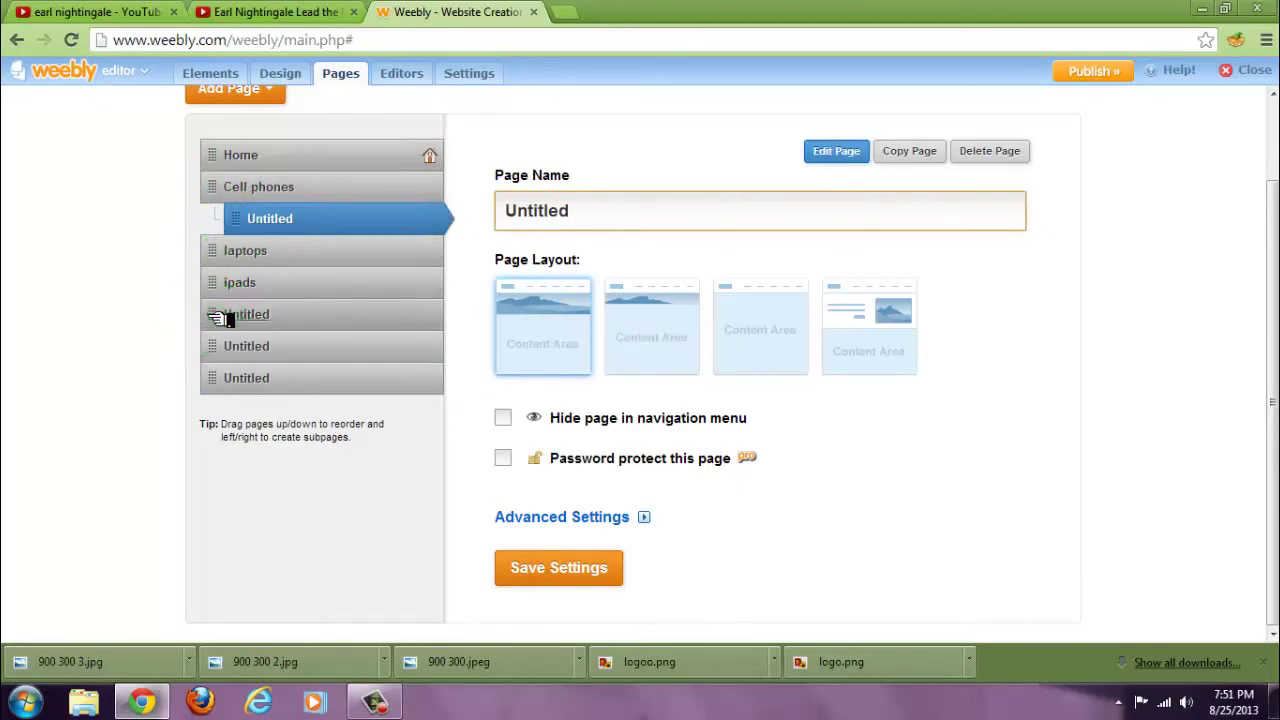
drag(222, 318, 232, 236)
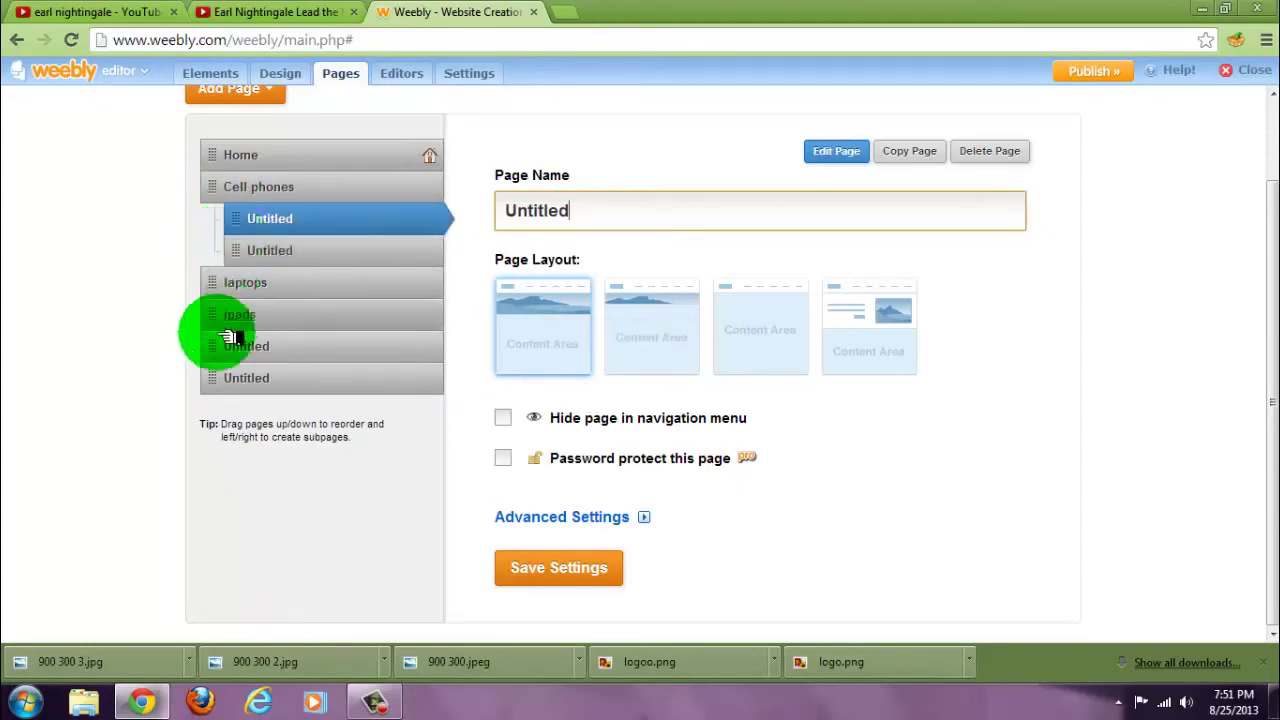
drag(228, 337, 229, 263)
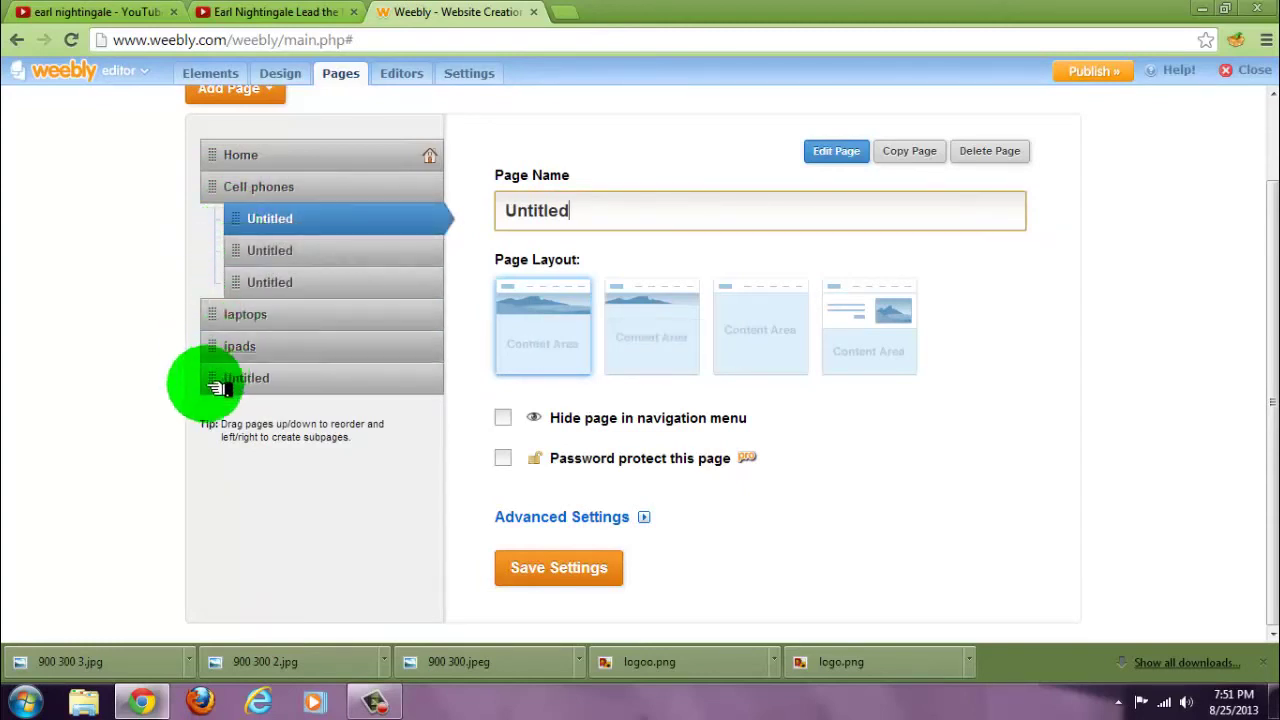
drag(218, 388, 243, 309)
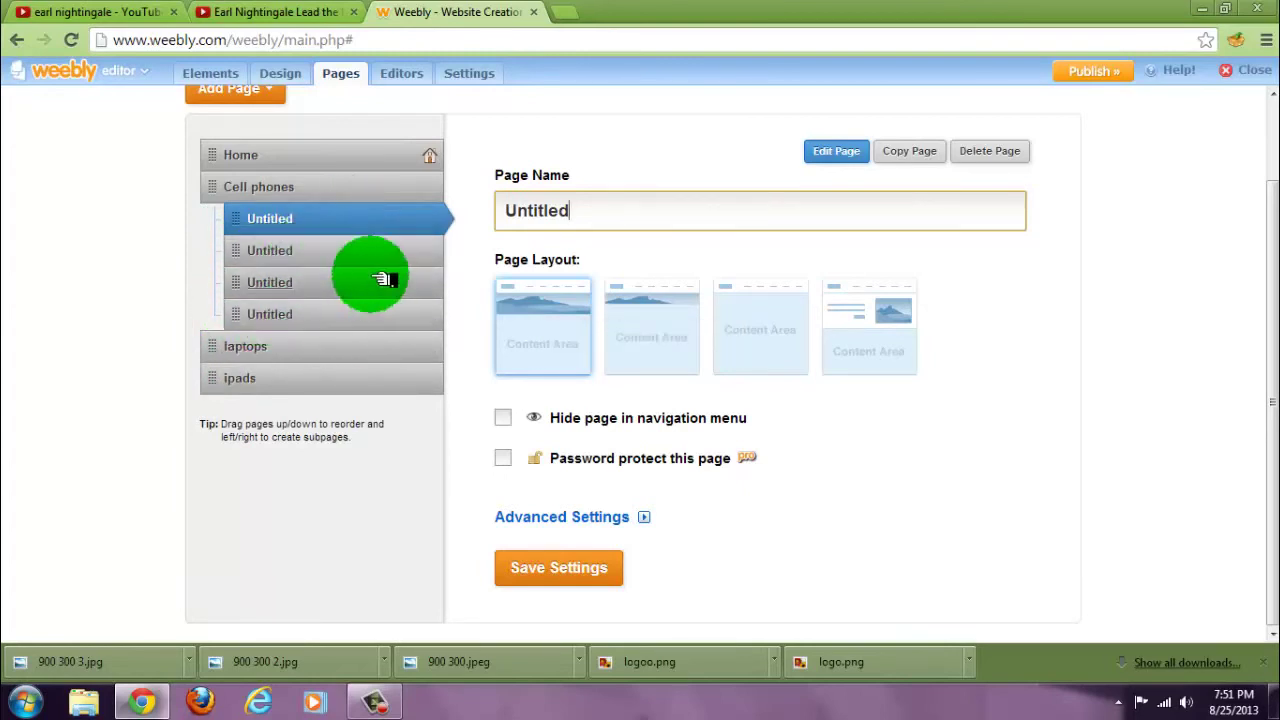
Hide each of the four untitled Cell phones subpages in the navigation menu.
click(505, 420)
click(365, 256)
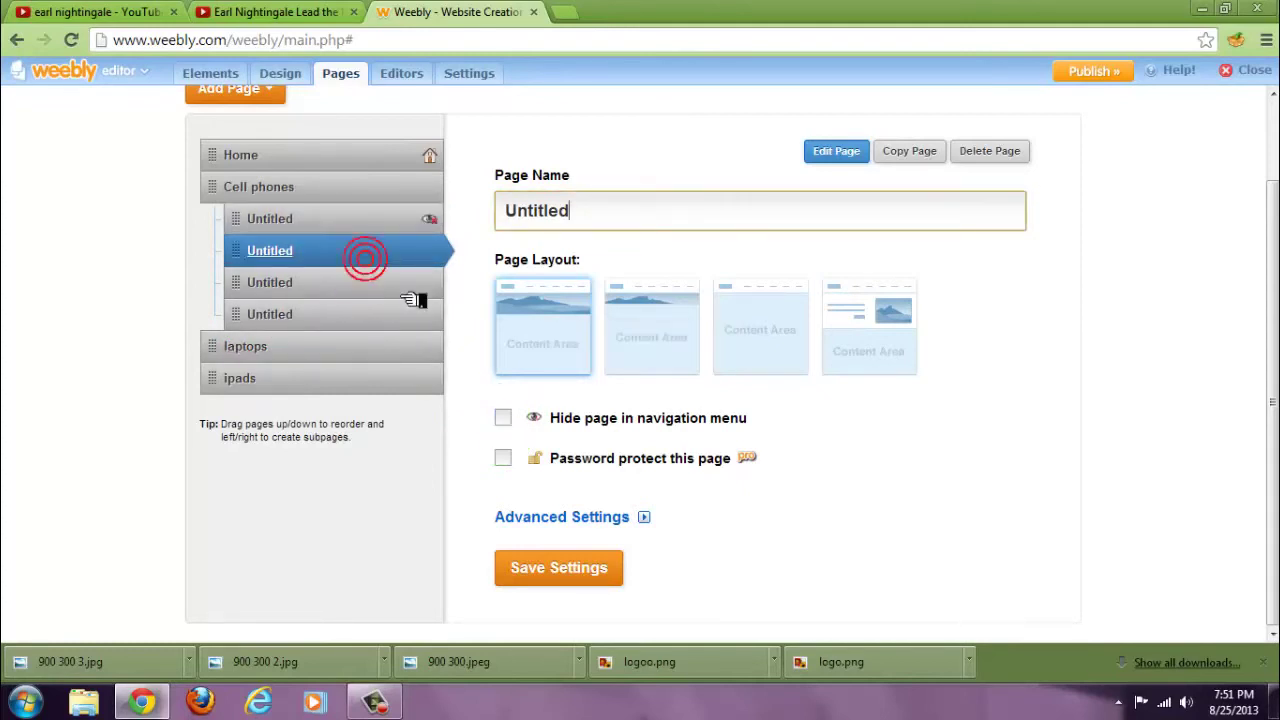
click(504, 417)
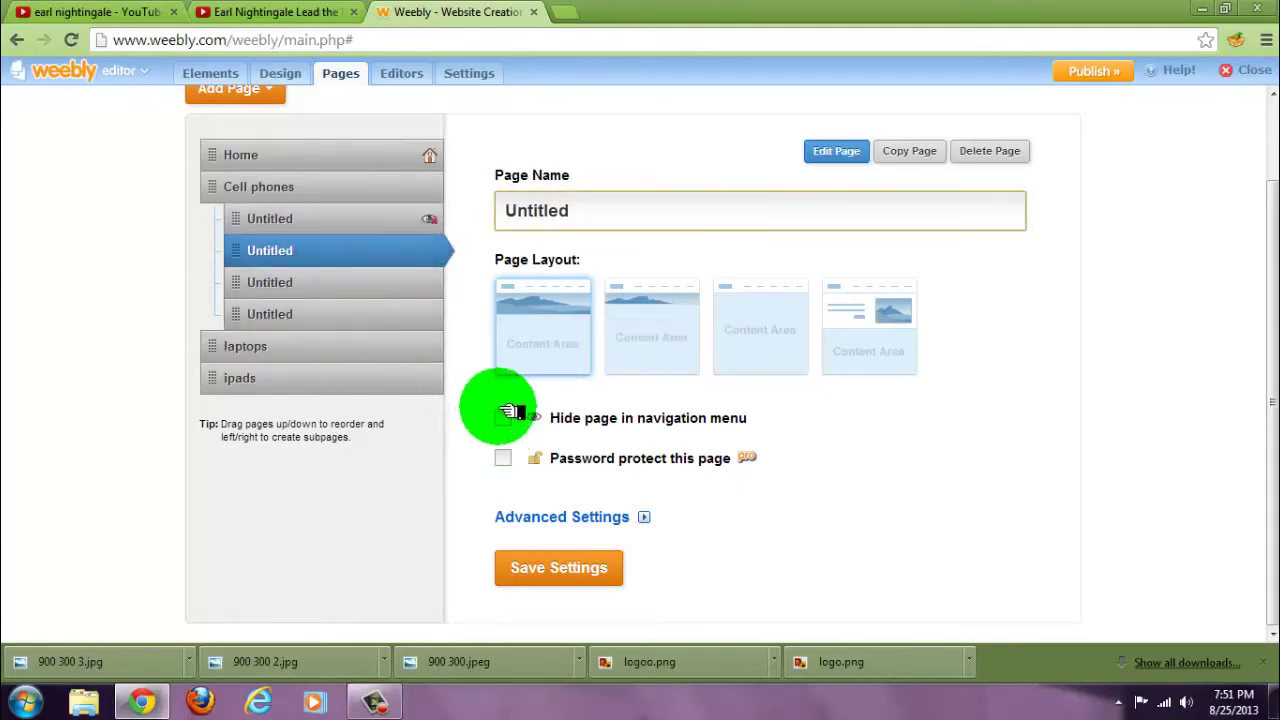
click(410, 287)
click(512, 420)
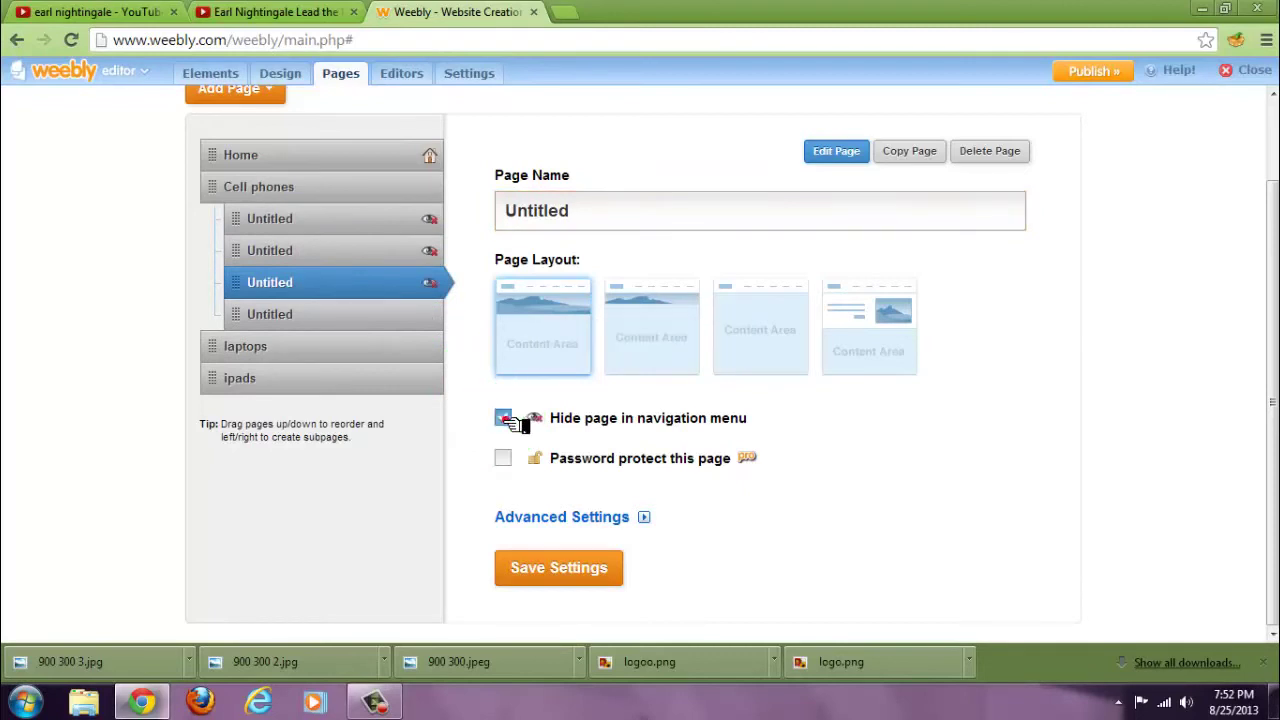
click(400, 320)
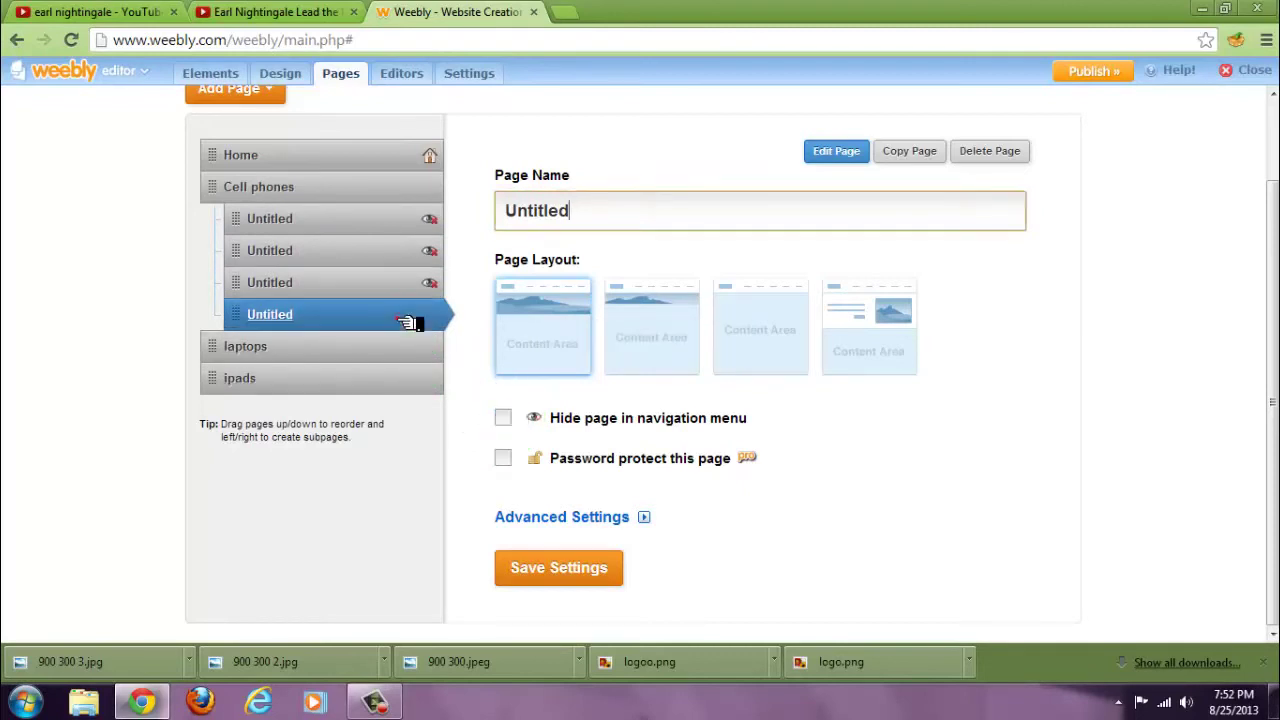
click(506, 420)
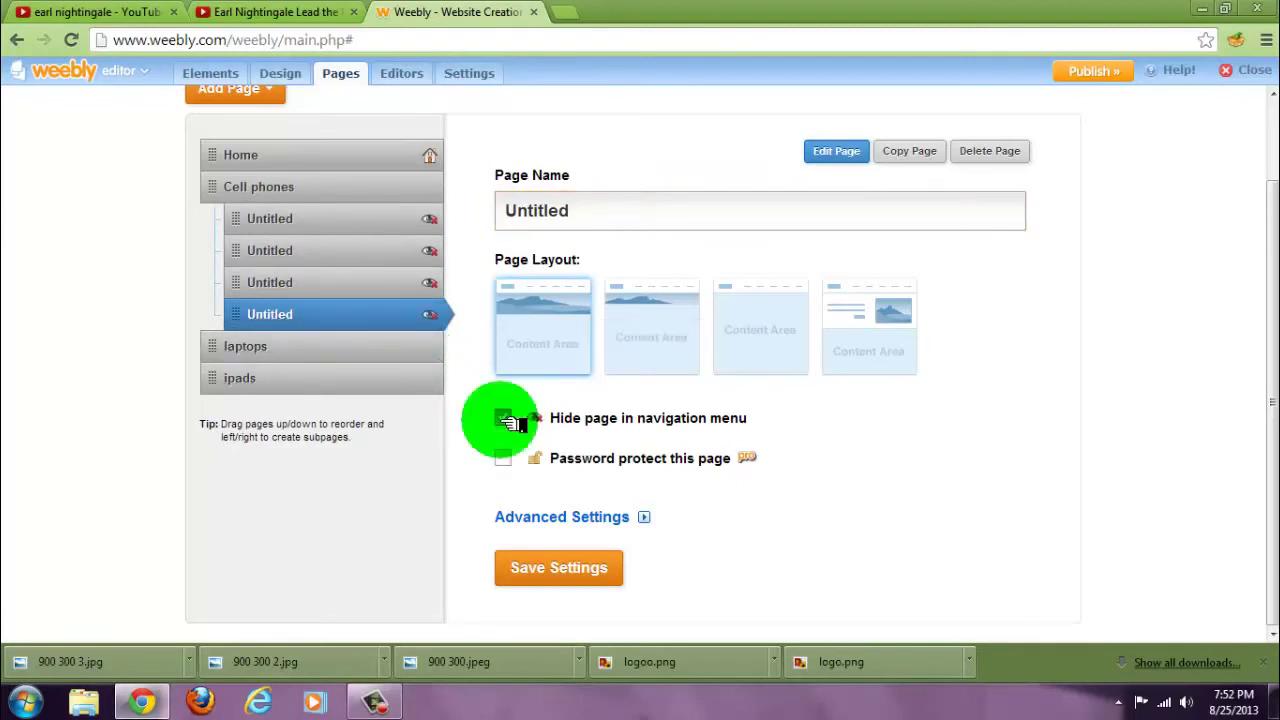
Rename the four Cell phones subpages, in order, as "iphone 1", "iphone 2", "iphone 3" and "iphone 4".
click(327, 219)
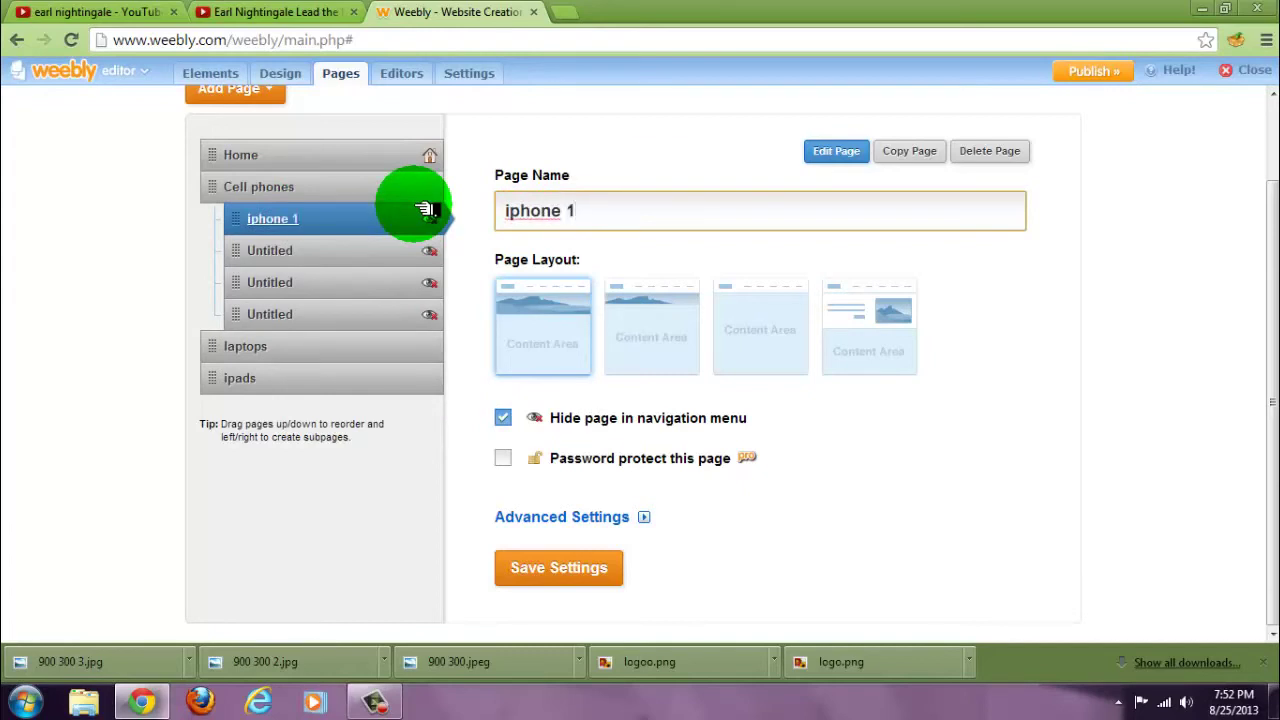
click(316, 256)
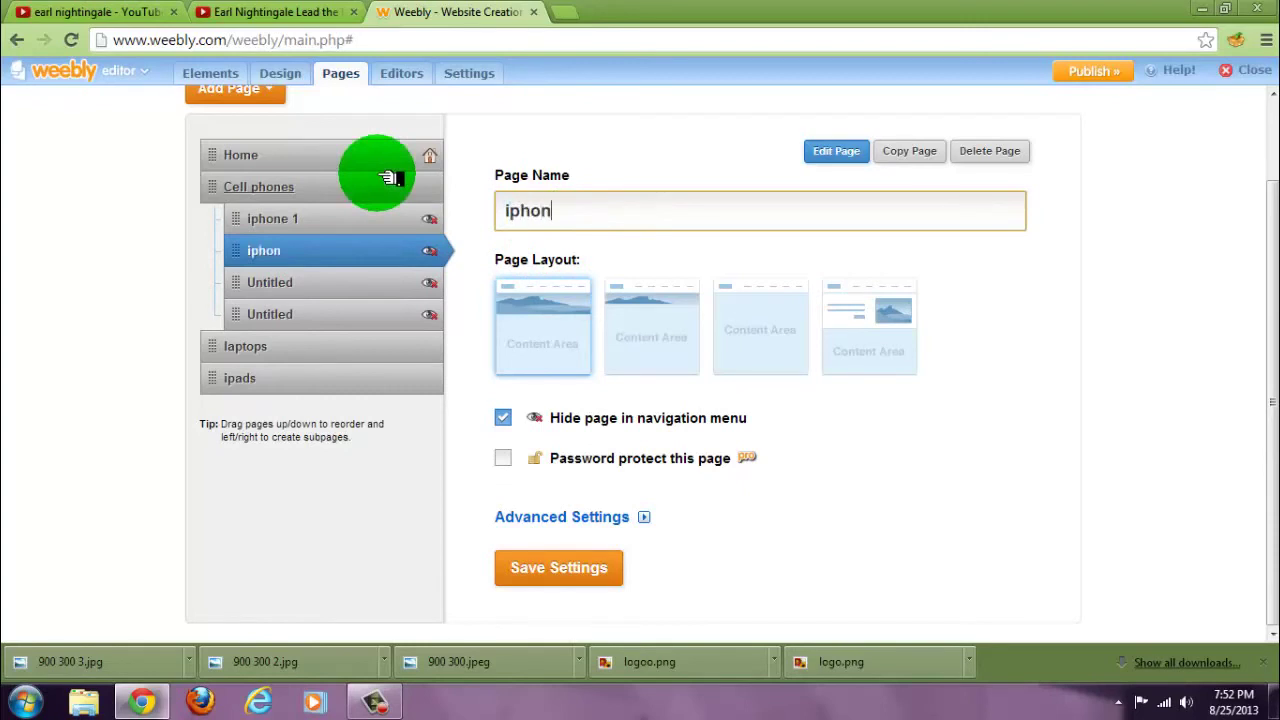
click(330, 282)
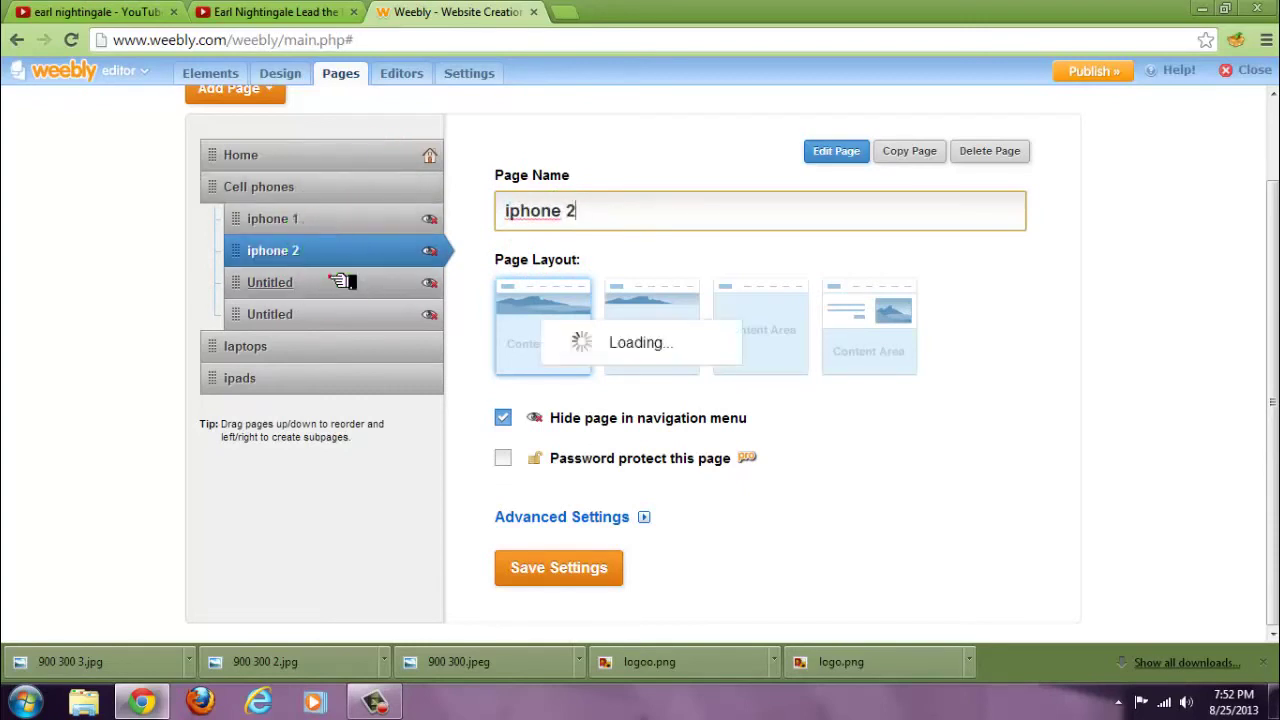
drag(590, 212, 518, 211)
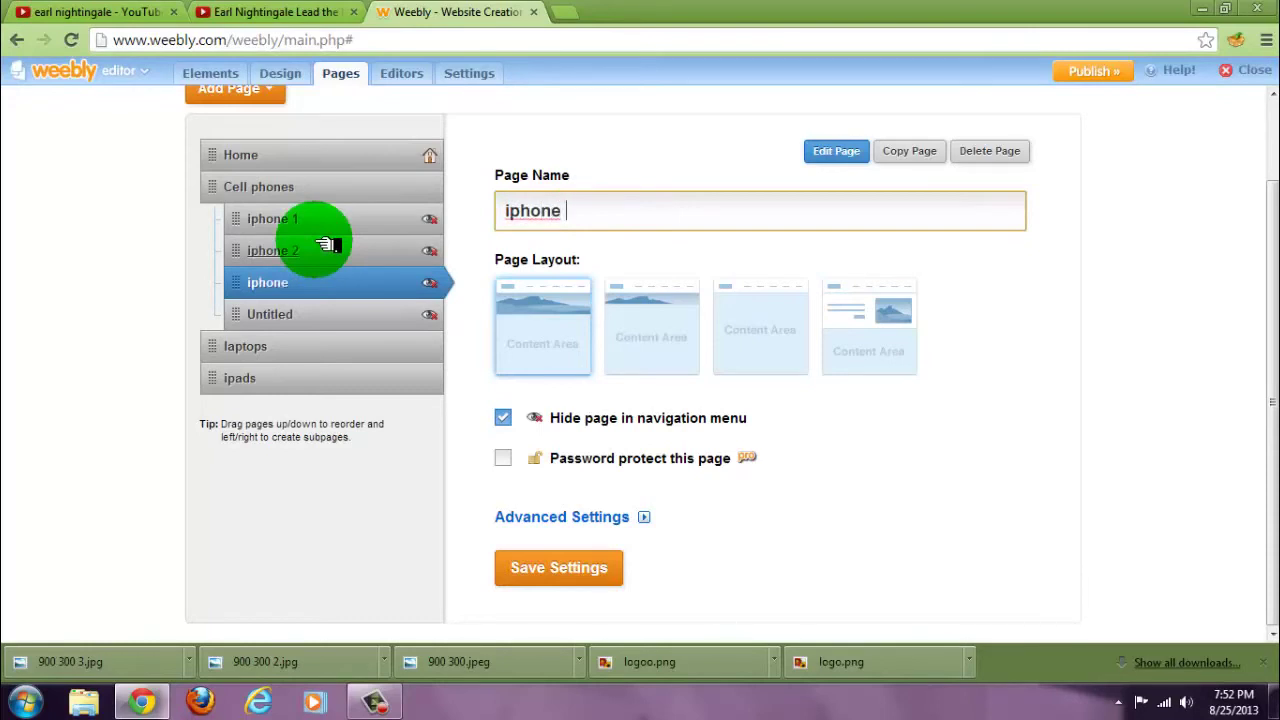
click(300, 312)
drag(590, 213, 450, 218)
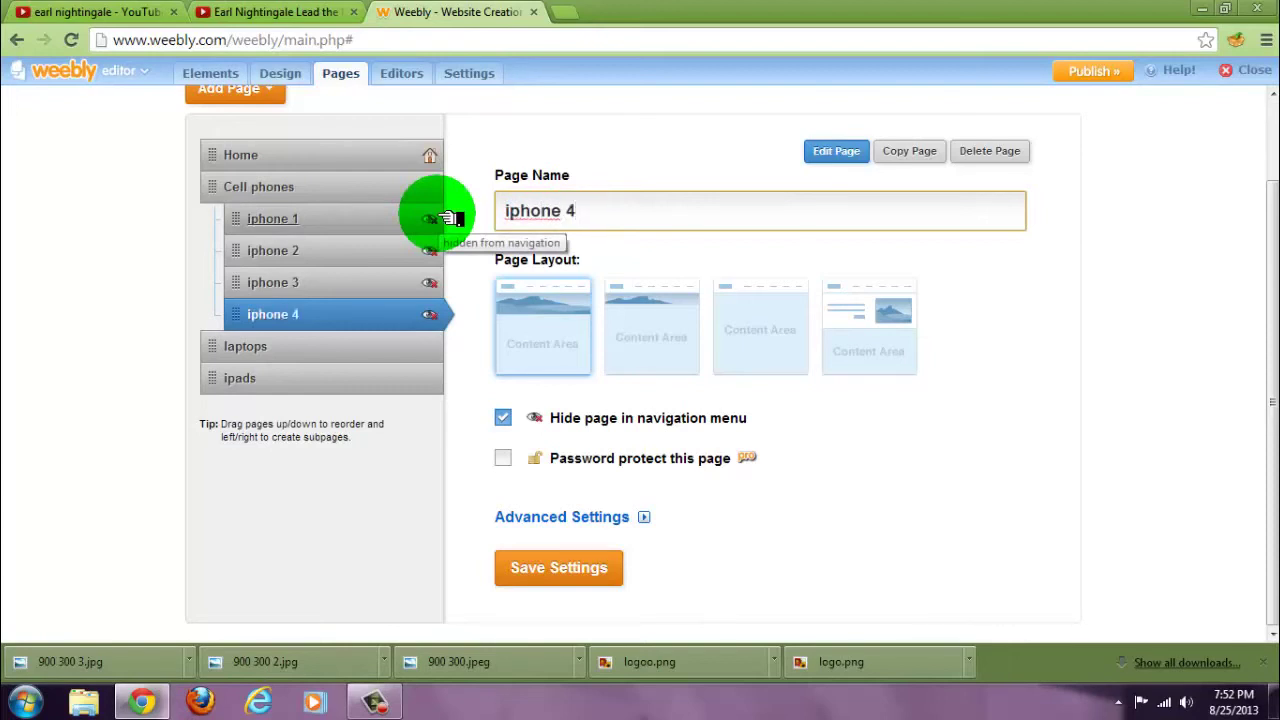
Set the page layout of all four iphone subpages to the content-only layout without a header image.
click(780, 278)
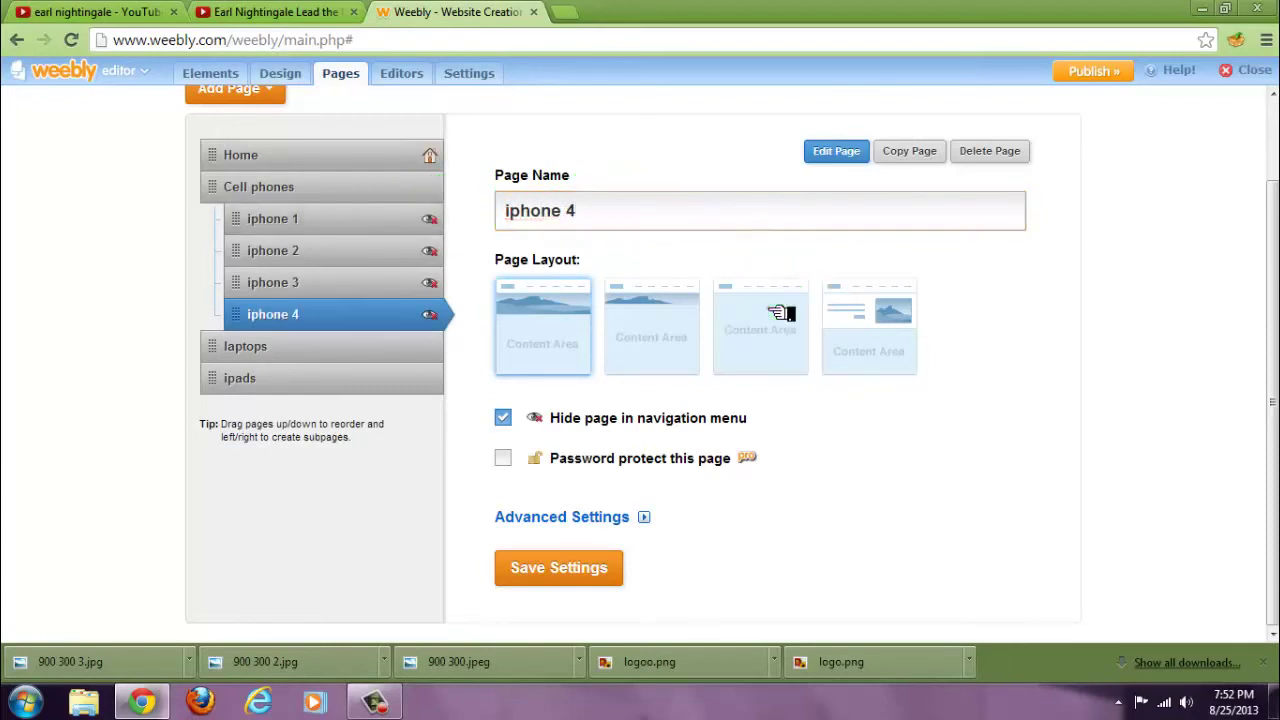
click(345, 274)
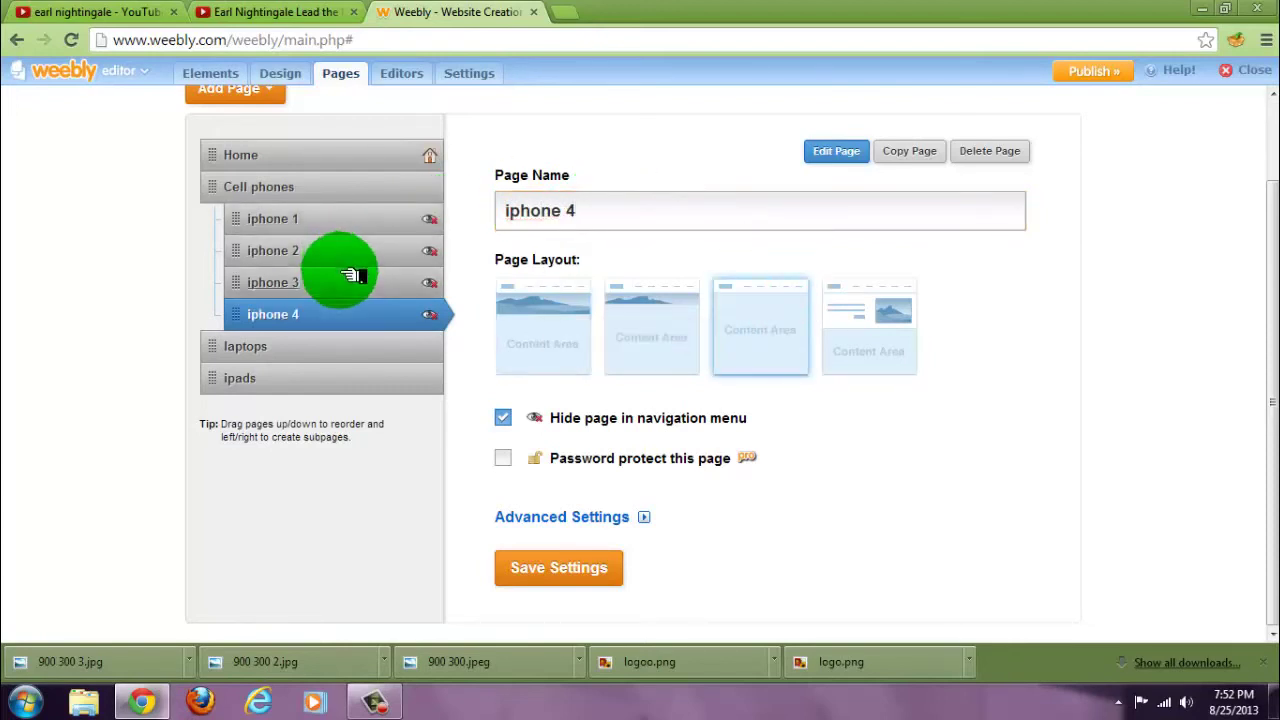
click(734, 297)
click(400, 242)
click(729, 314)
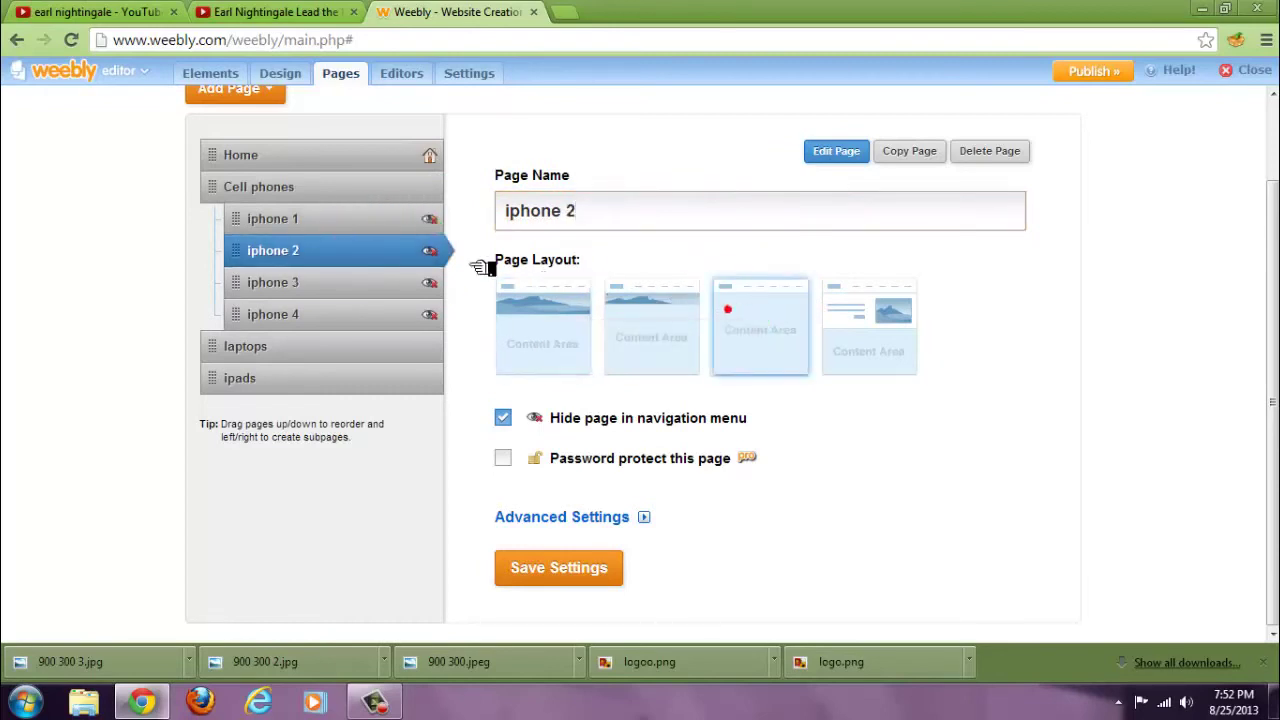
click(355, 218)
click(777, 362)
click(709, 329)
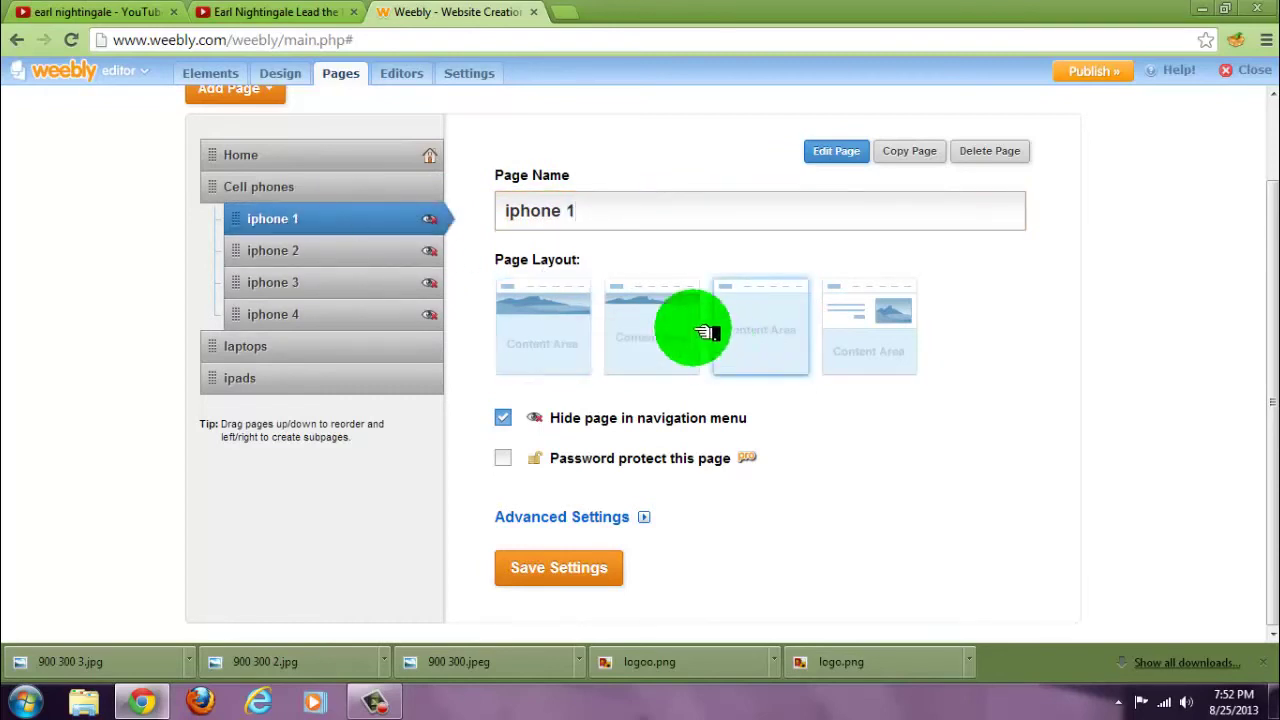
Open the "iphone 1" page for editing and add a Product Regular element to its empty content area.
click(836, 152)
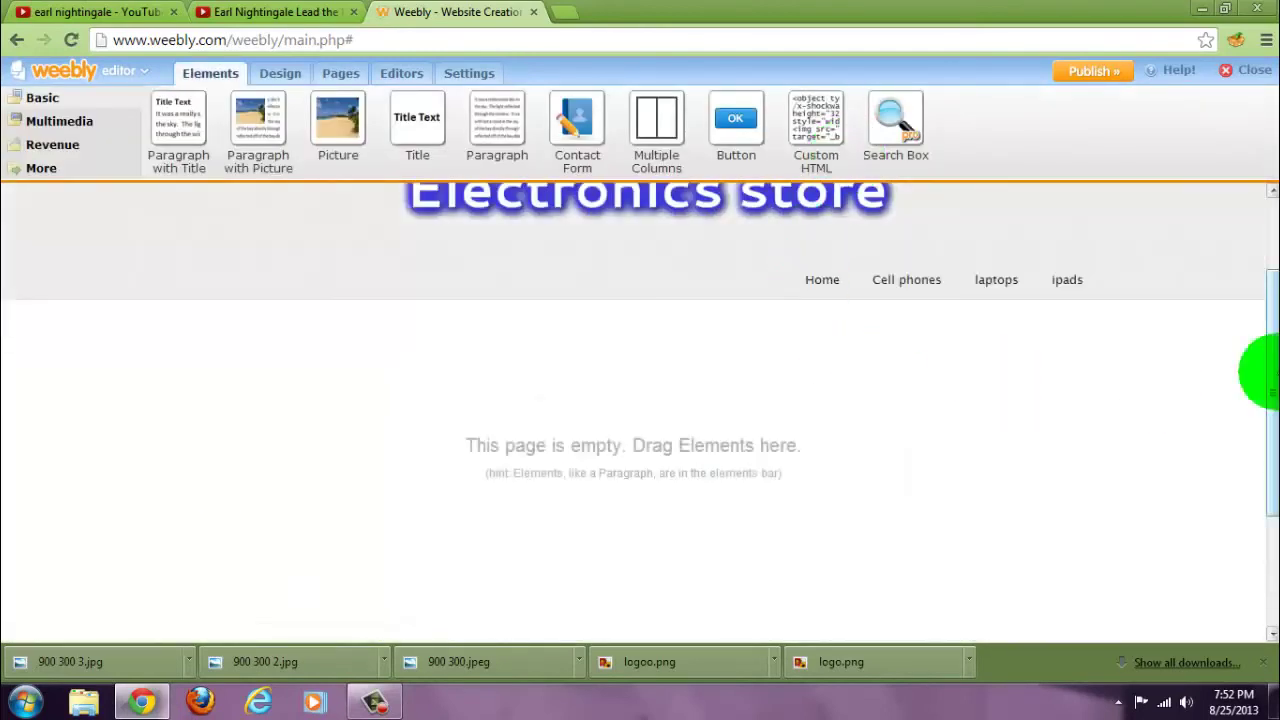
scroll(1260, 380, down, 2)
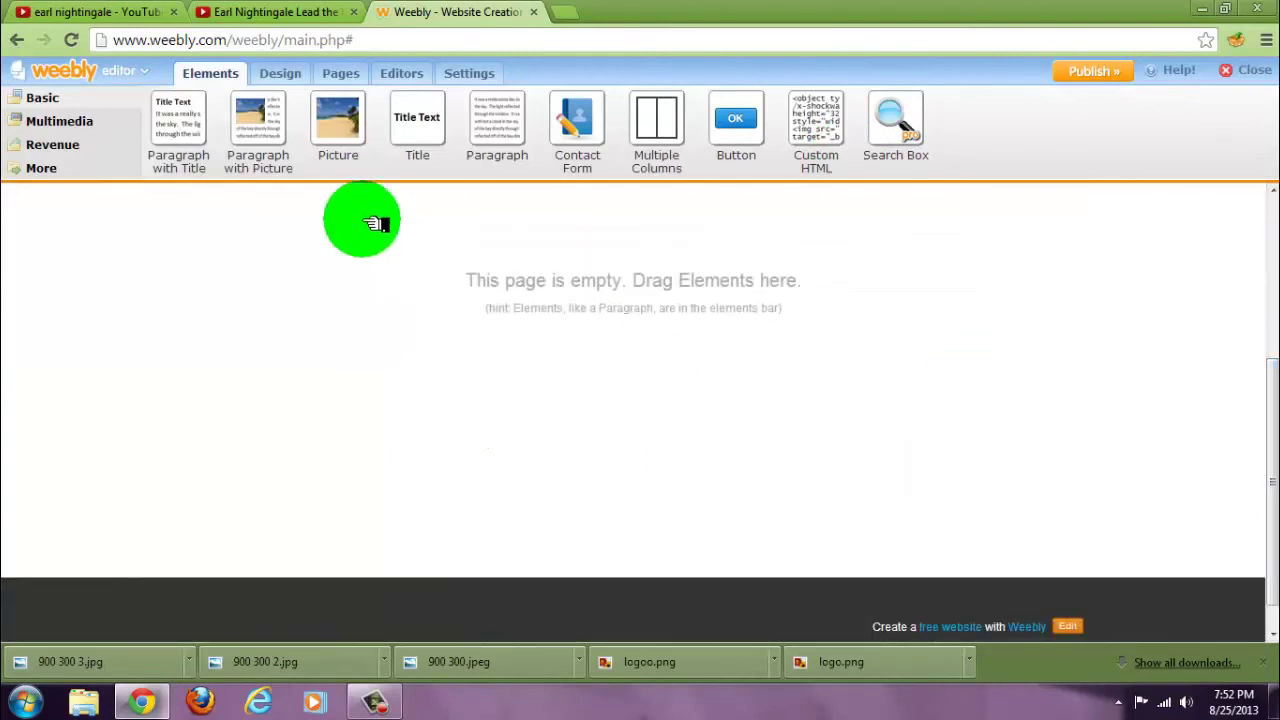
click(55, 144)
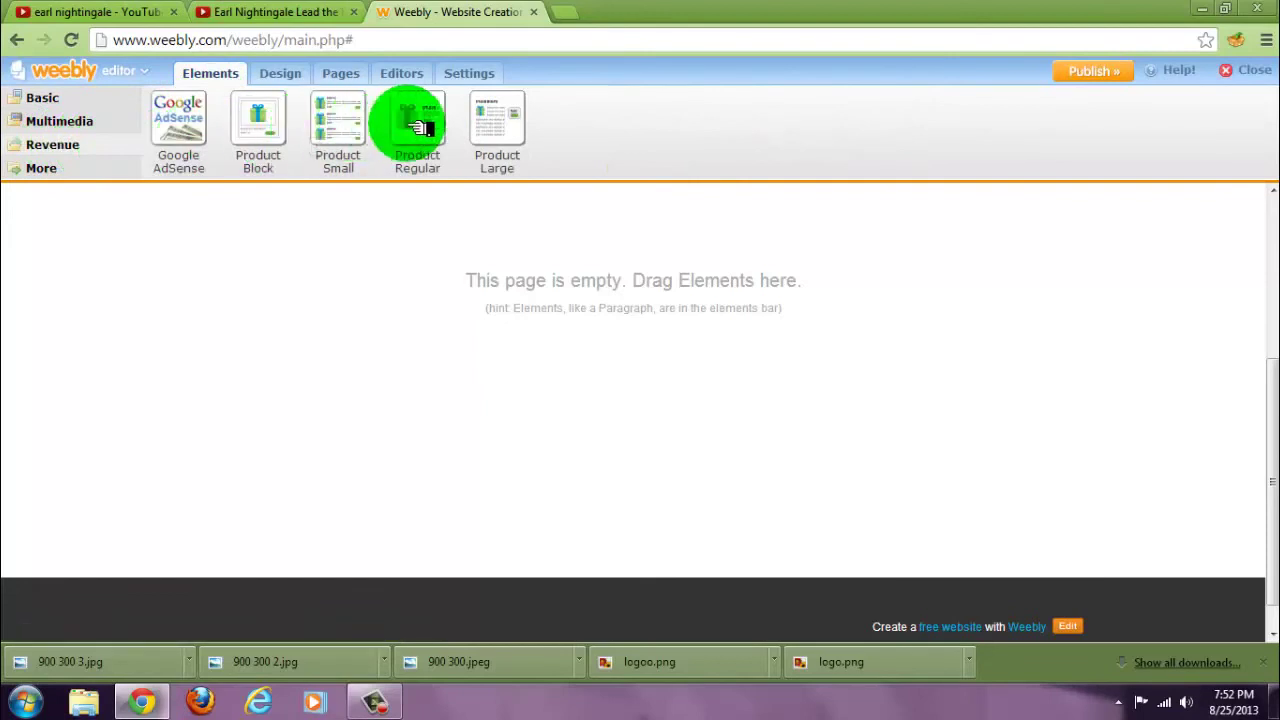
drag(440, 128, 505, 367)
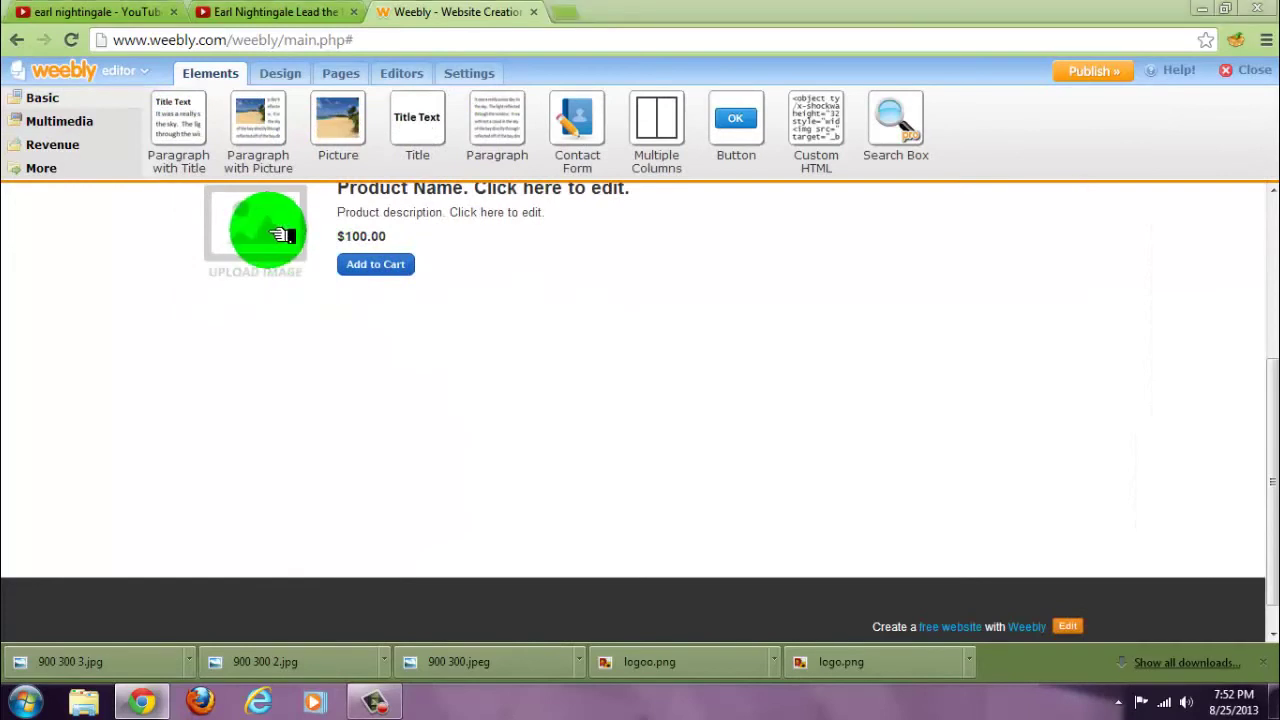
Upload the picture "iphone 1" from the Pictures library as the image of the new product element.
click(281, 234)
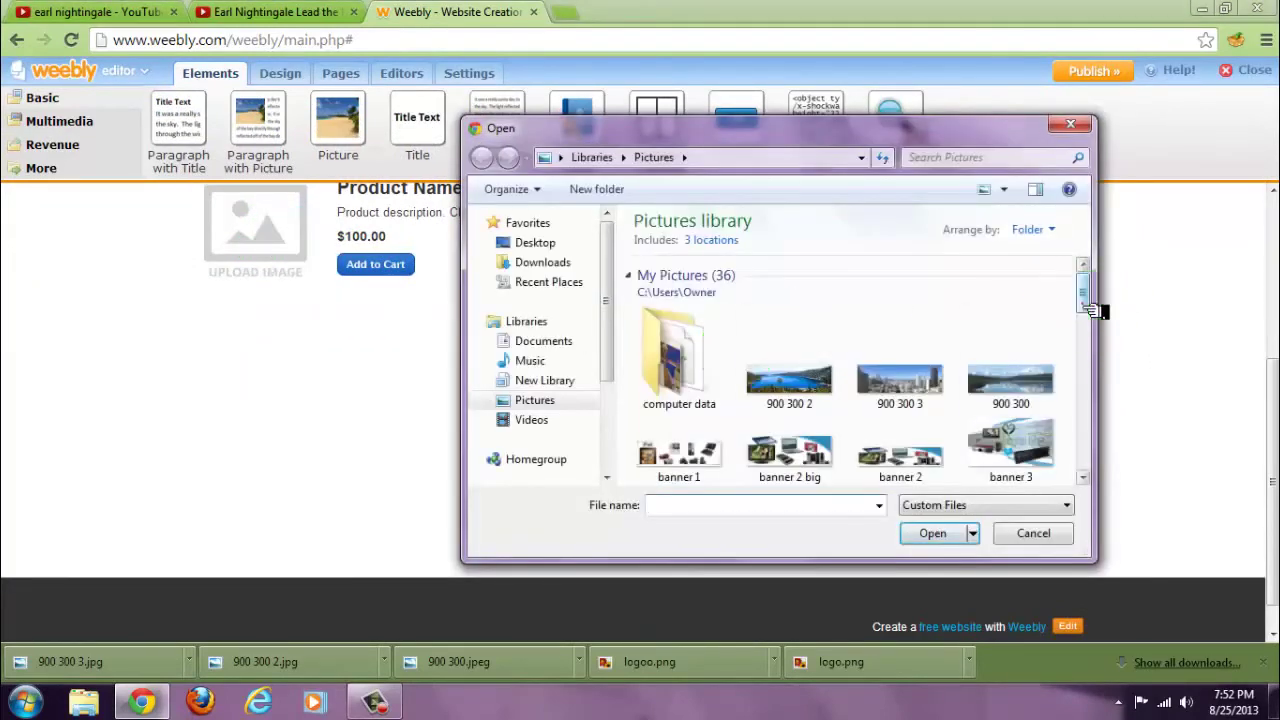
drag(1090, 310, 1094, 343)
click(787, 360)
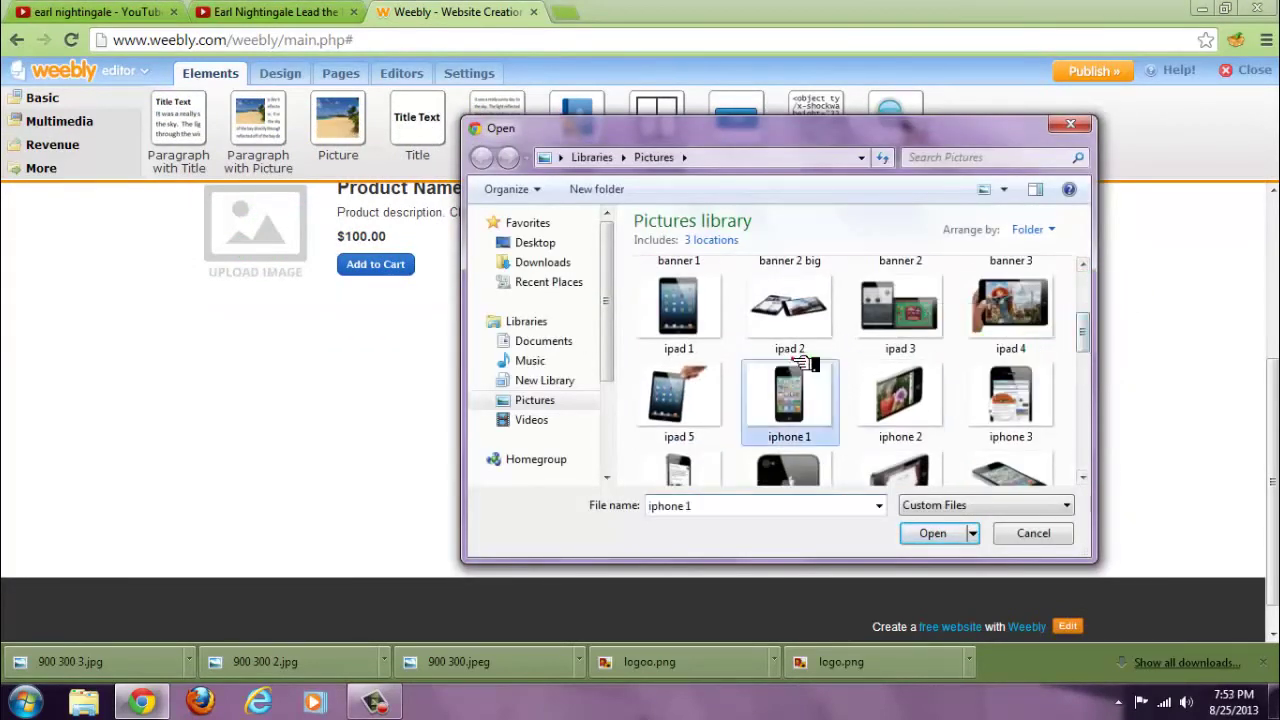
click(930, 532)
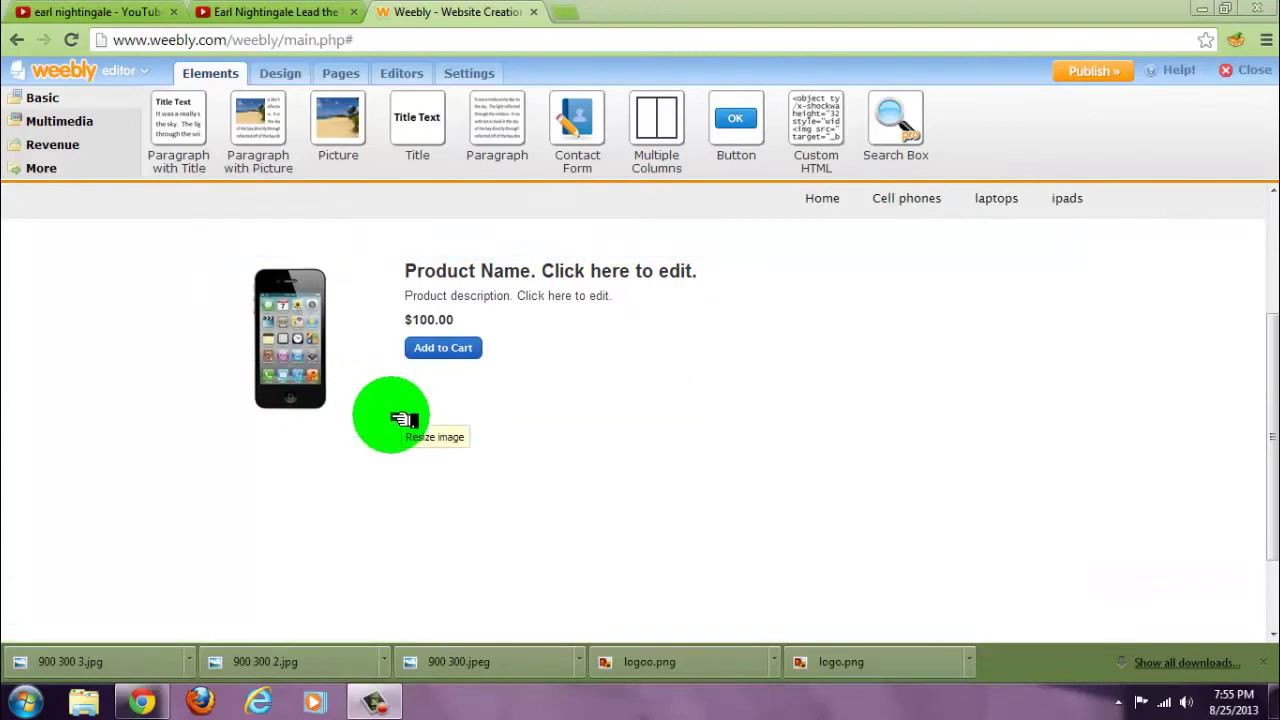
Enlarge the product image on the "iphone 1" page so it fills over half the product element's width.
drag(391, 417, 1223, 371)
scroll(640, 412, down, 1)
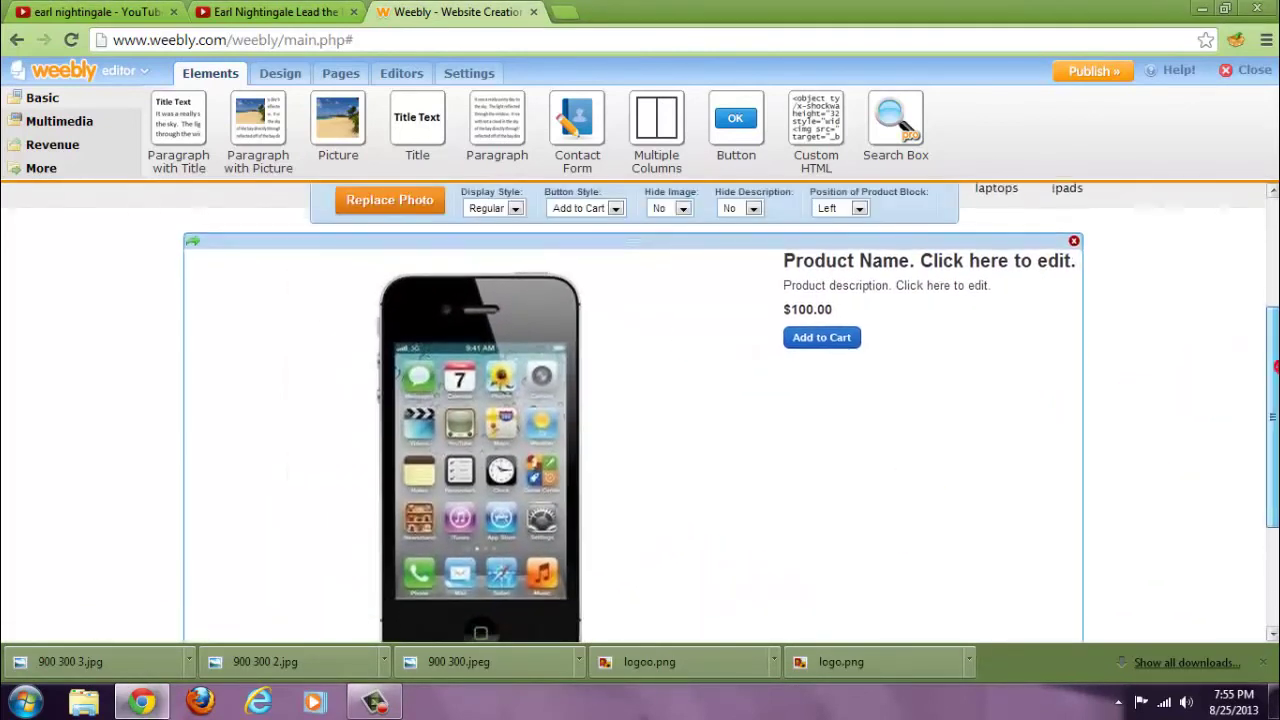
drag(1272, 432, 1143, 509)
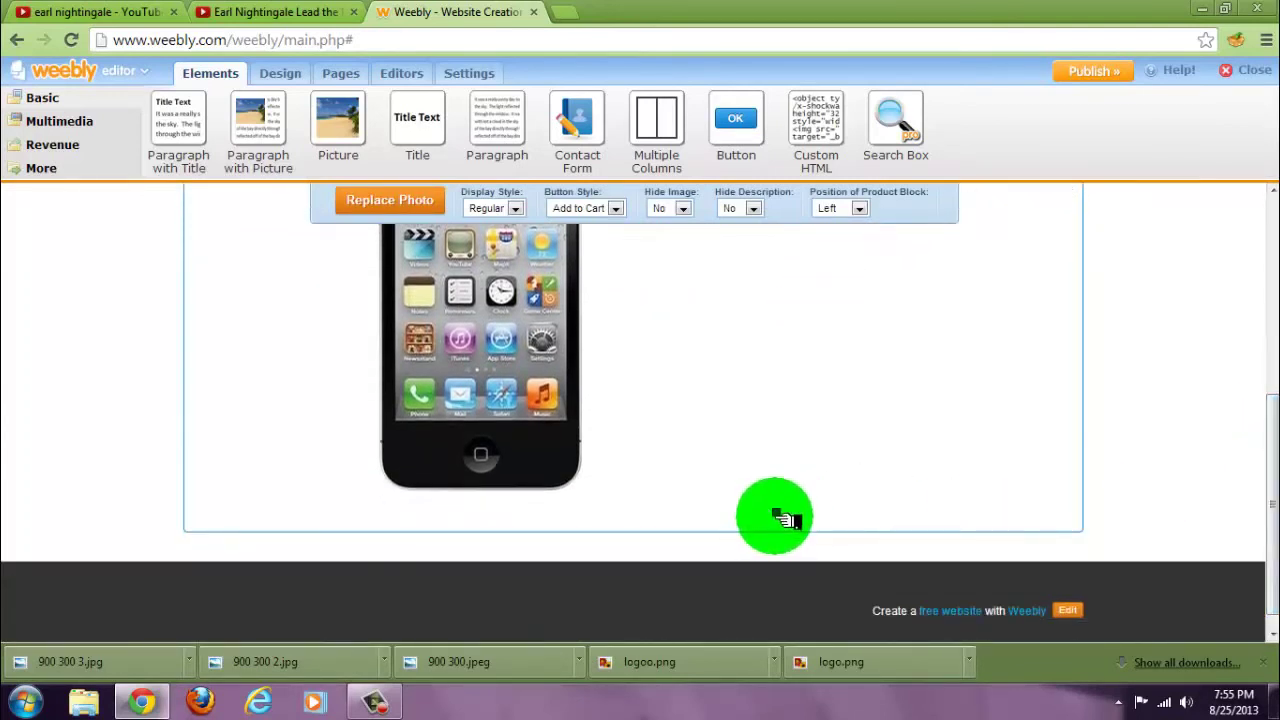
Enlarge the product image further and fill in the product details with name "Iphone 5", description "black" and price $500.00.
drag(786, 517, 853, 570)
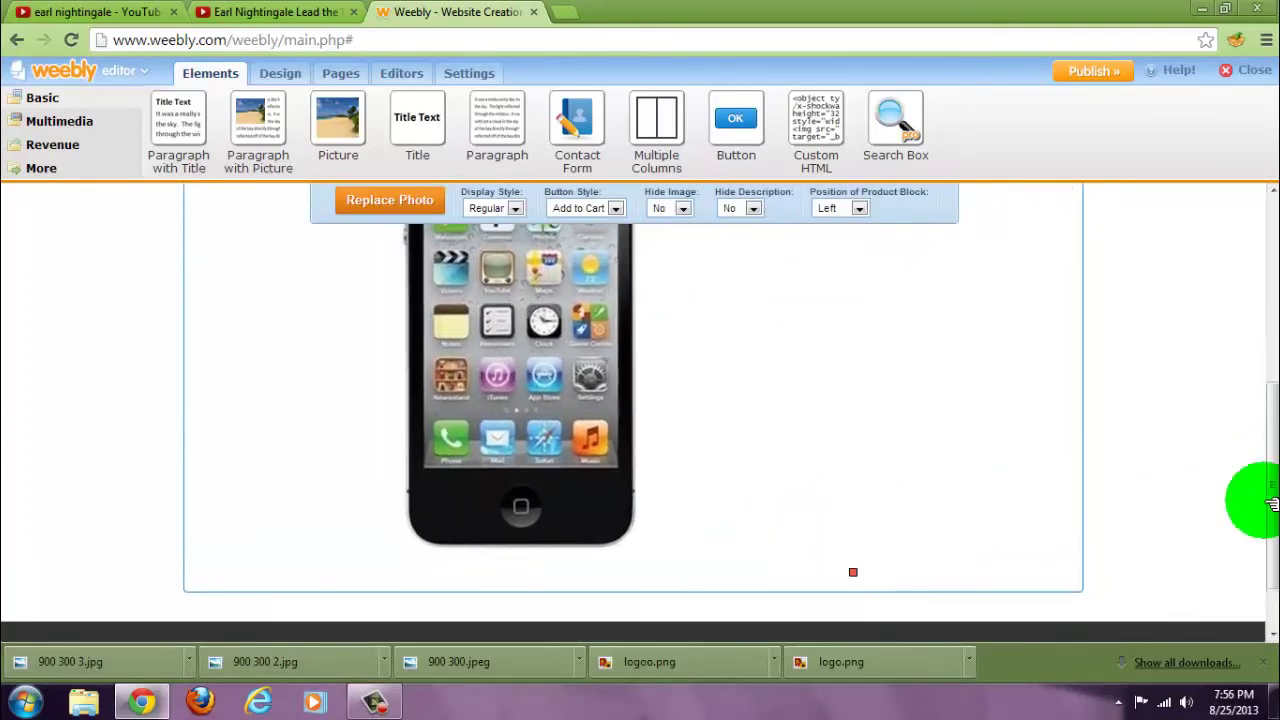
drag(1272, 492, 1257, 391)
click(990, 342)
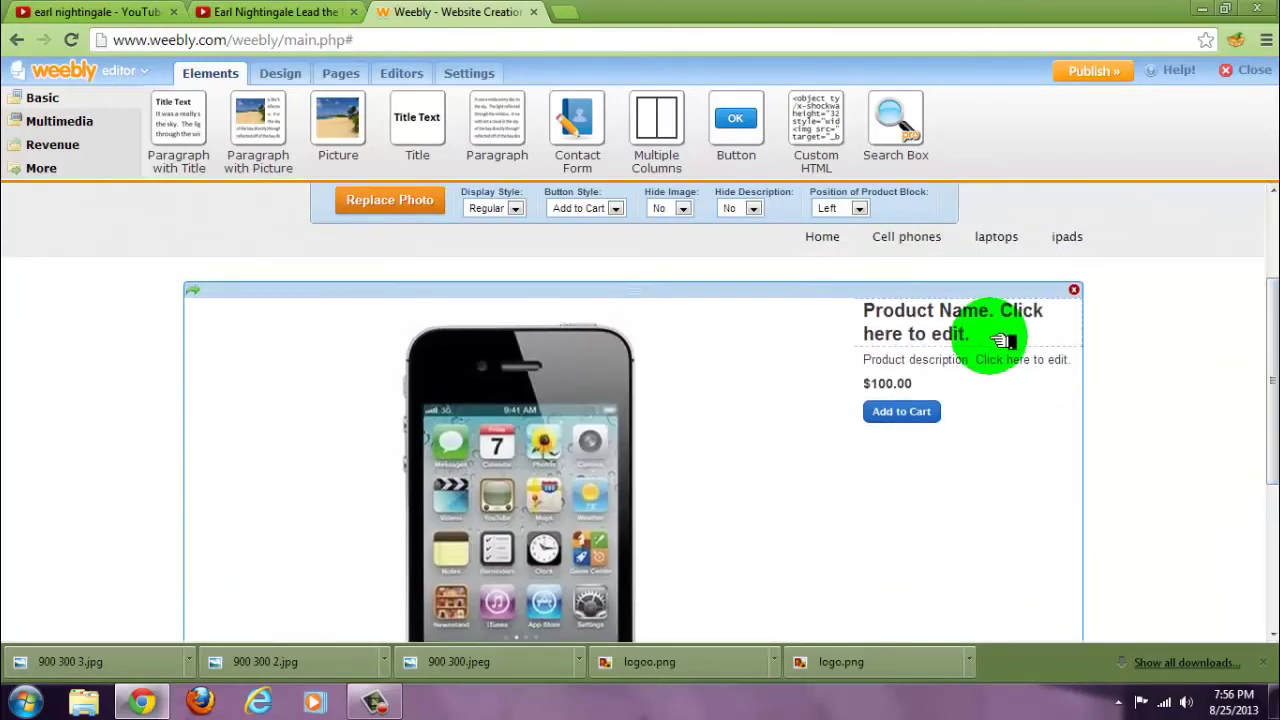
click(978, 340)
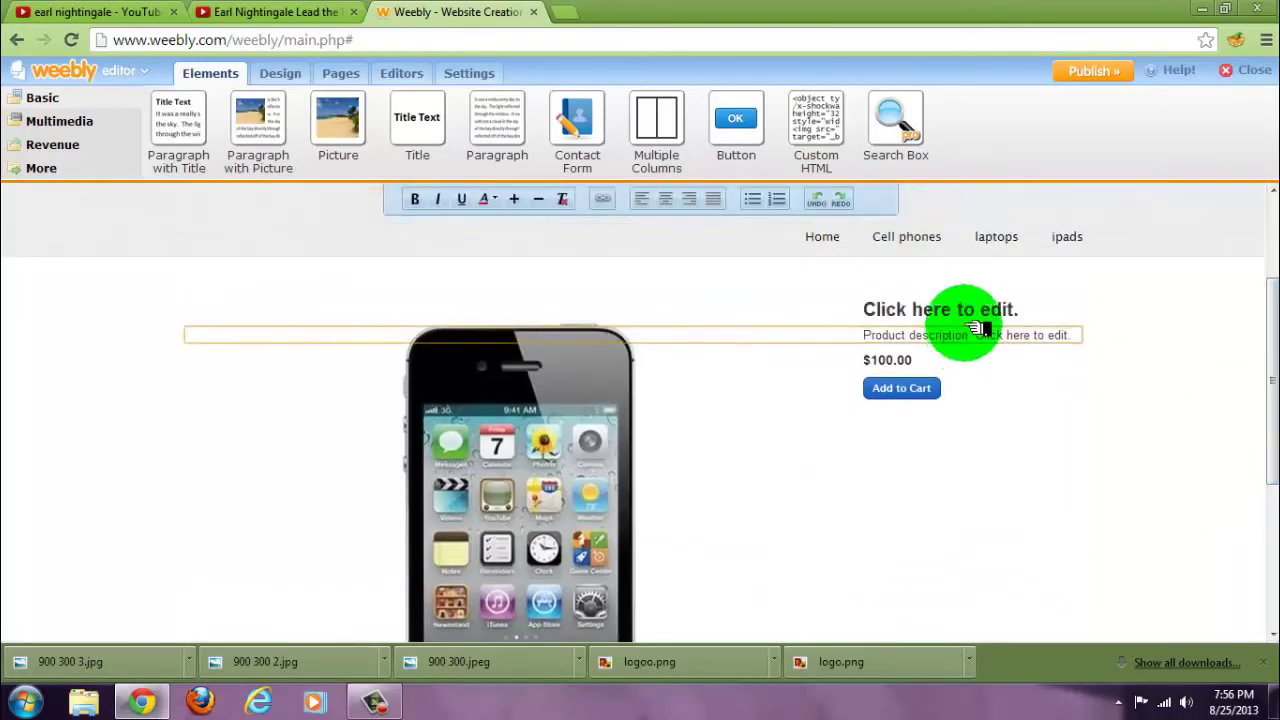
click(978, 311)
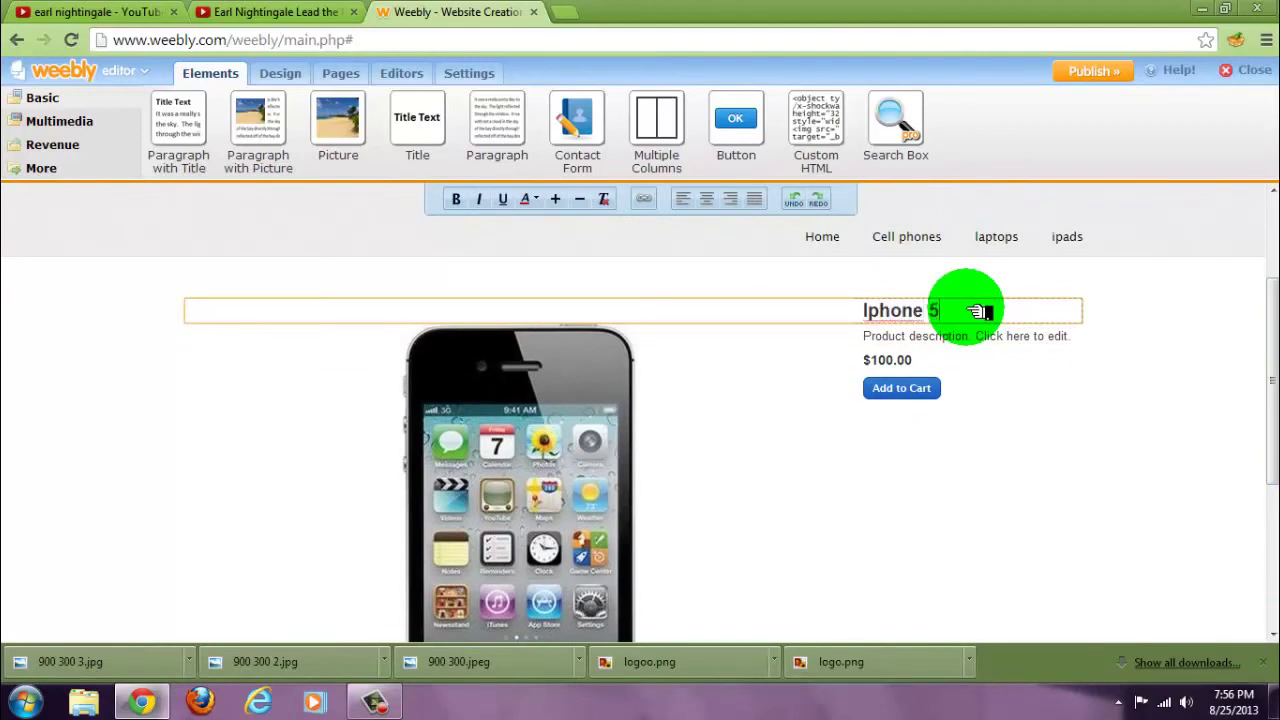
click(985, 339)
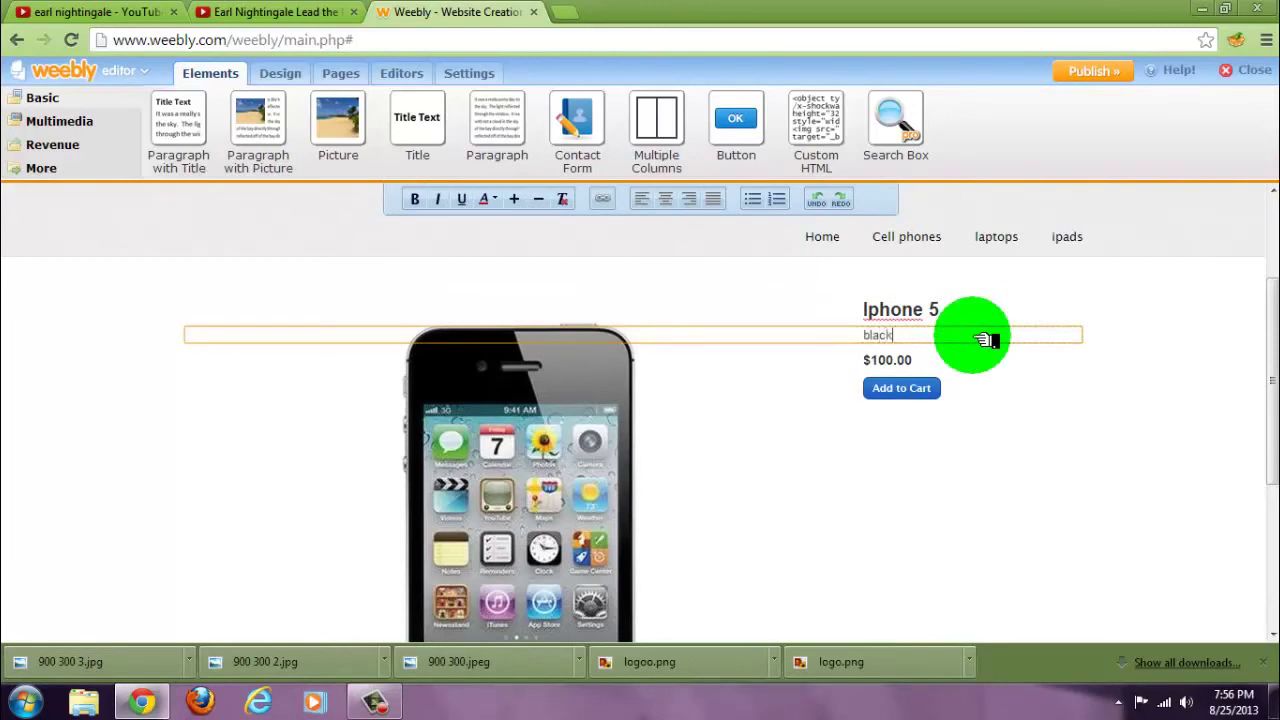
click(905, 360)
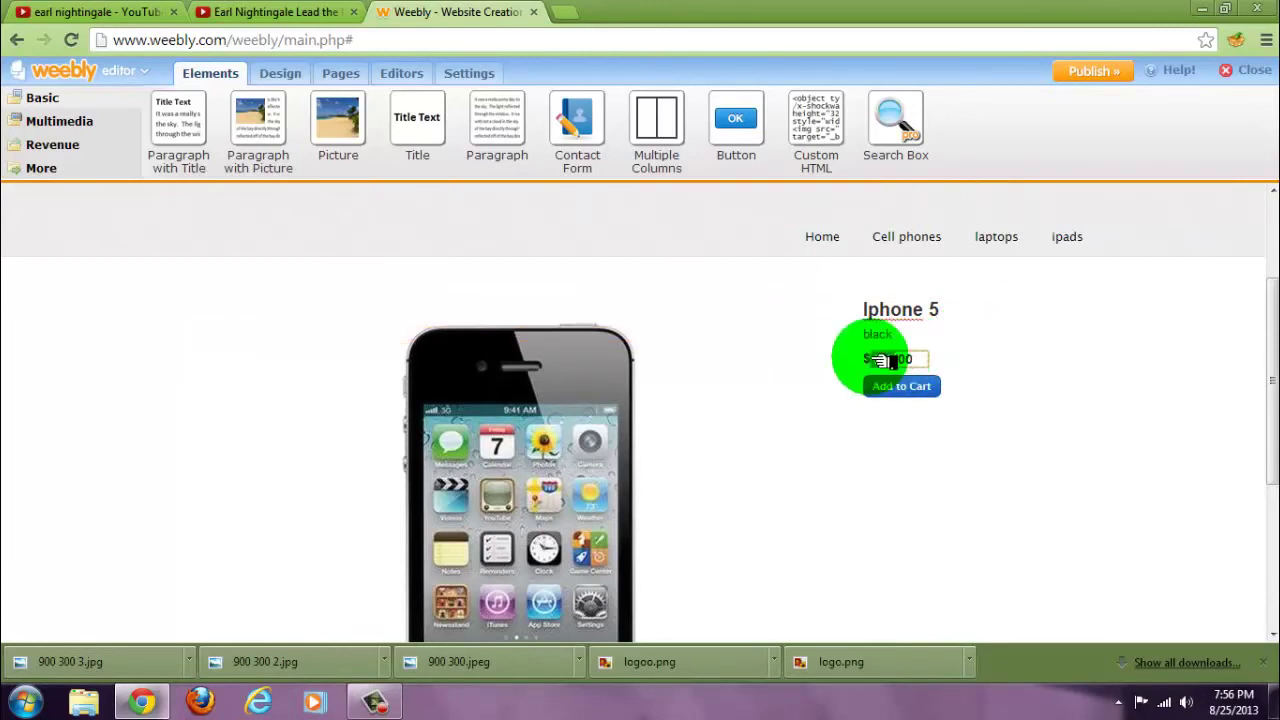
text(500)
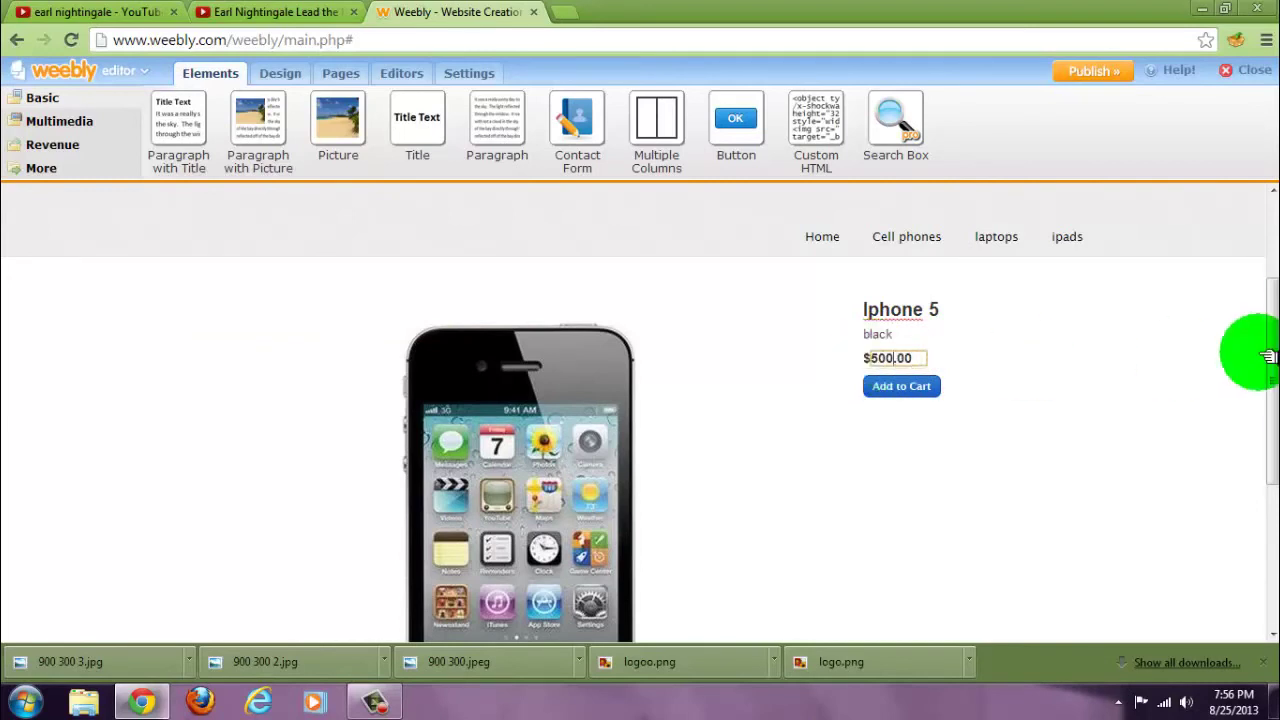
Add a Multiple Columns element below the product on the "iphone 1" page and set it to three columns.
scroll(1272, 400, down, 3)
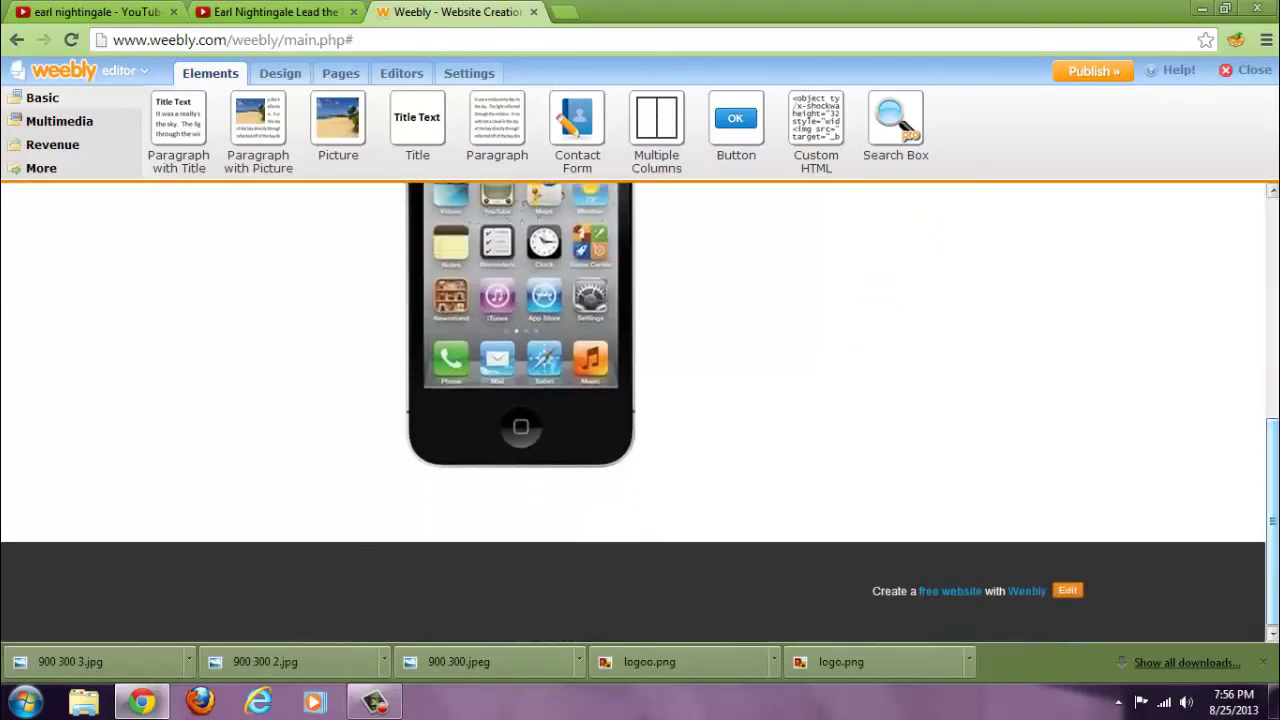
click(697, 466)
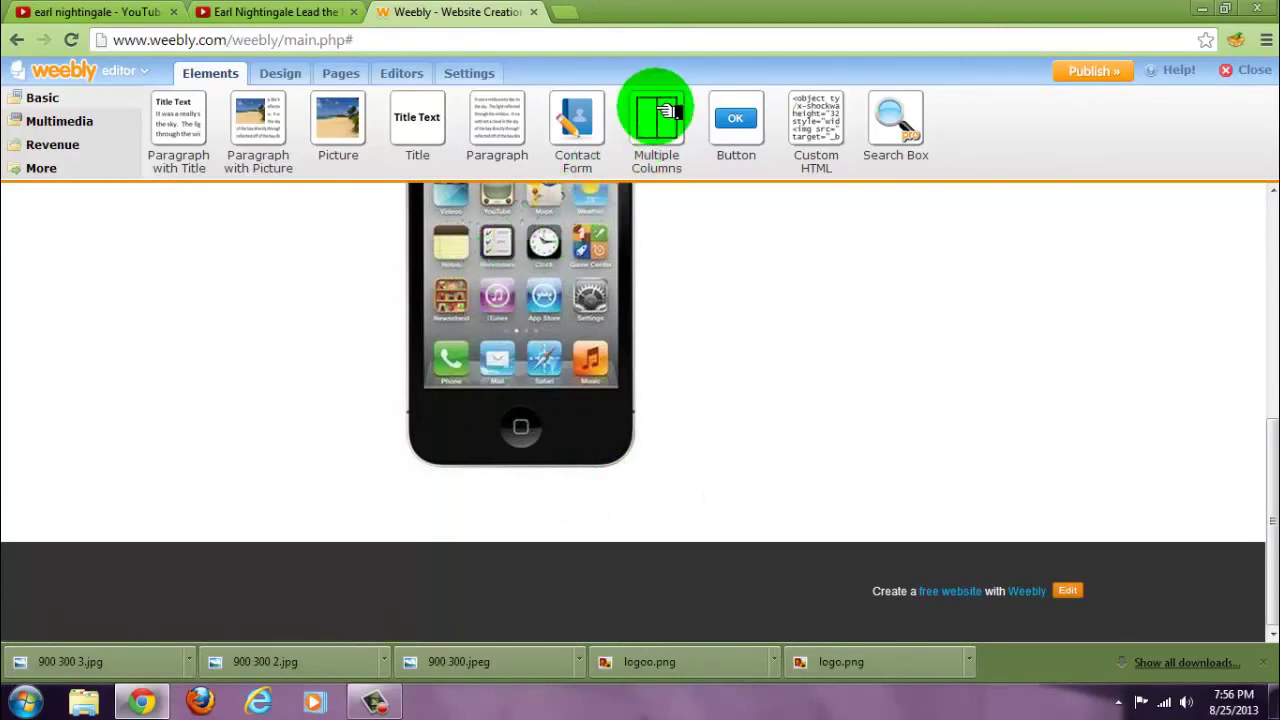
drag(655, 115, 660, 472)
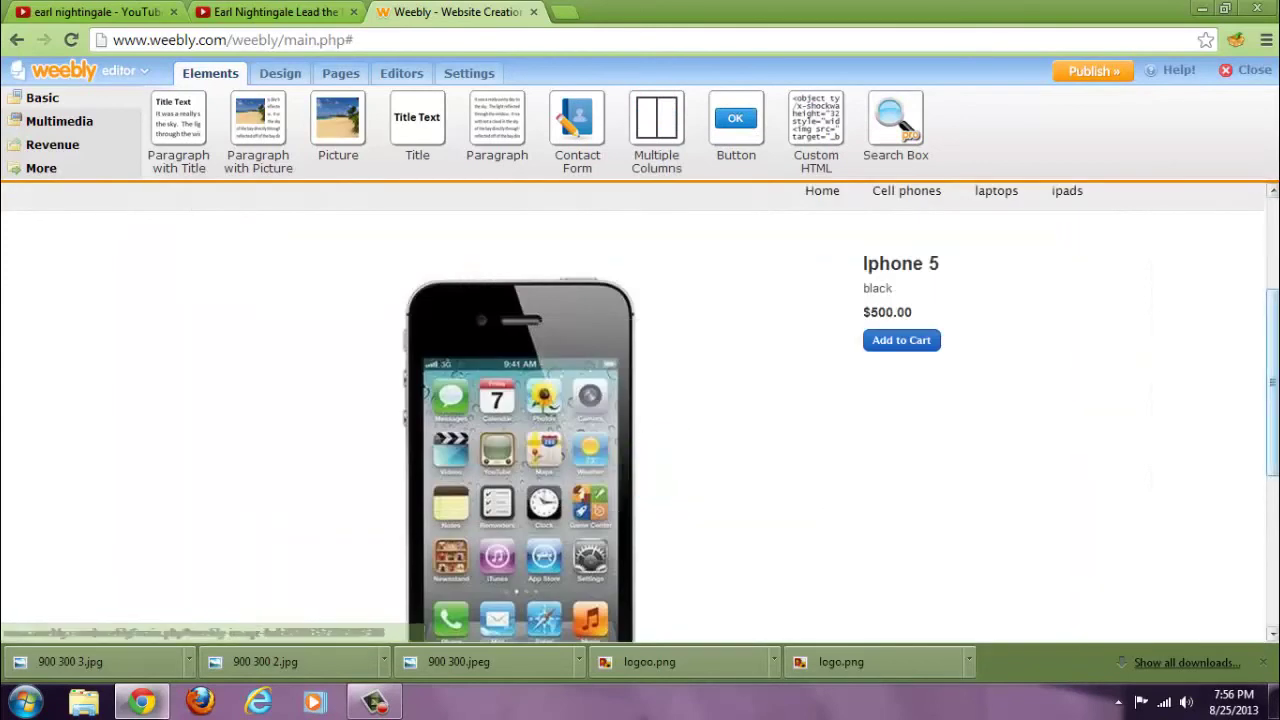
scroll(672, 474, down, 4)
mouse_move(571, 434)
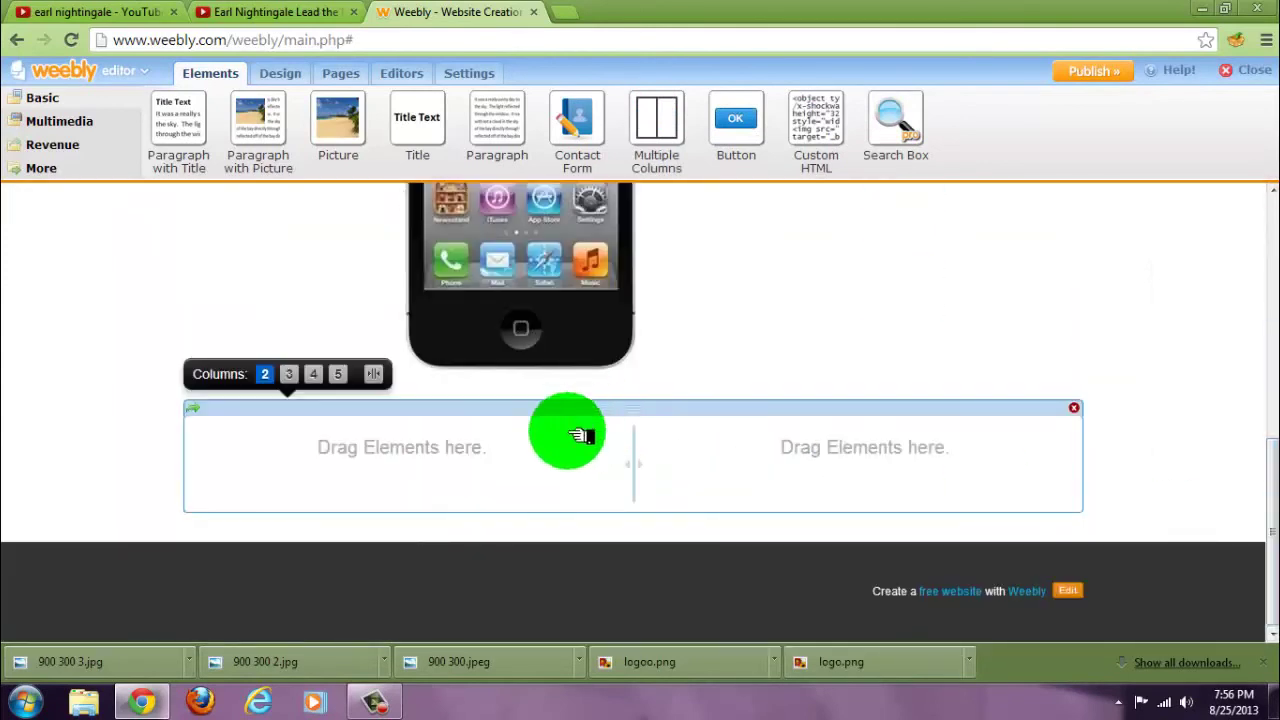
click(313, 374)
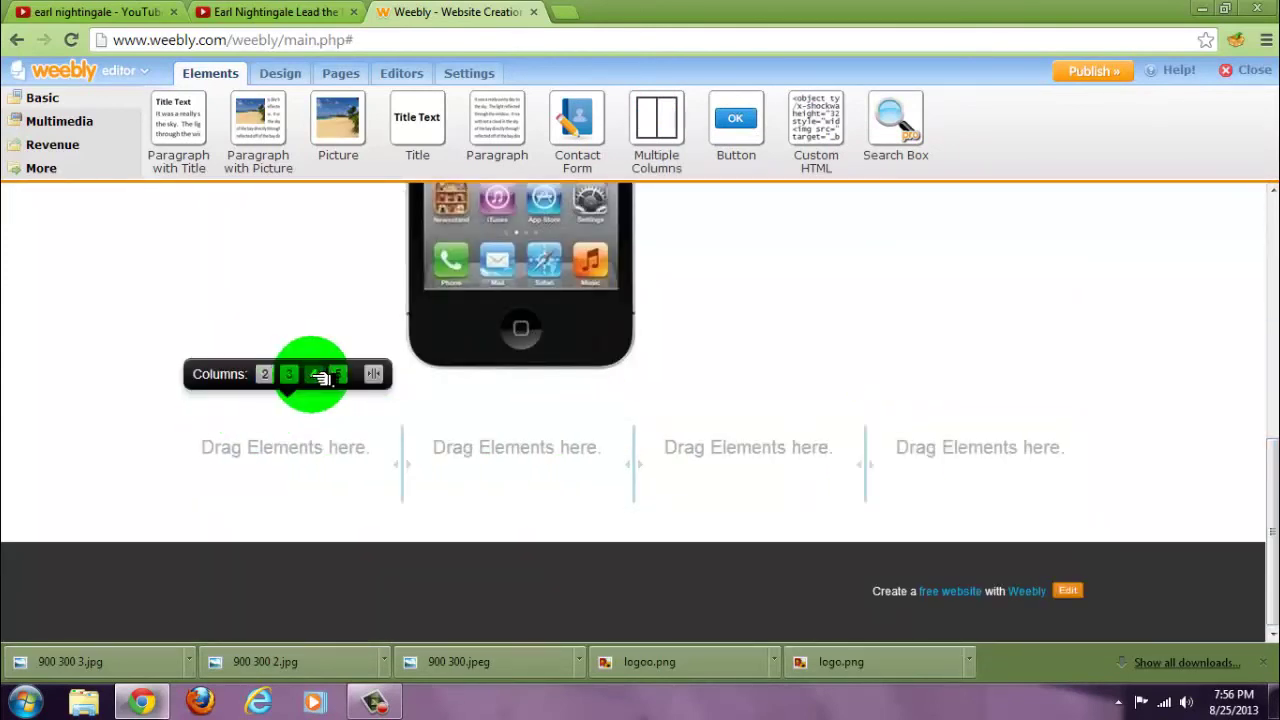
click(295, 374)
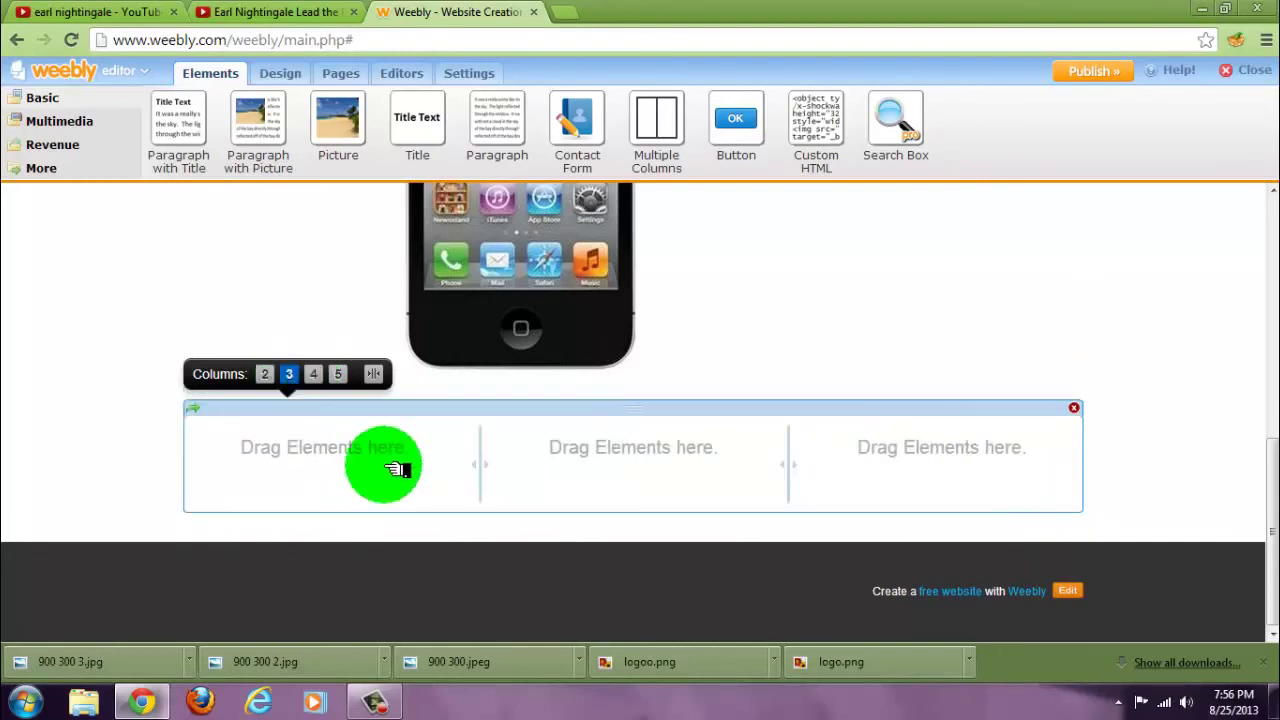
Place a Picture element in each of the three columns below the product.
drag(360, 115, 355, 478)
drag(372, 152, 358, 127)
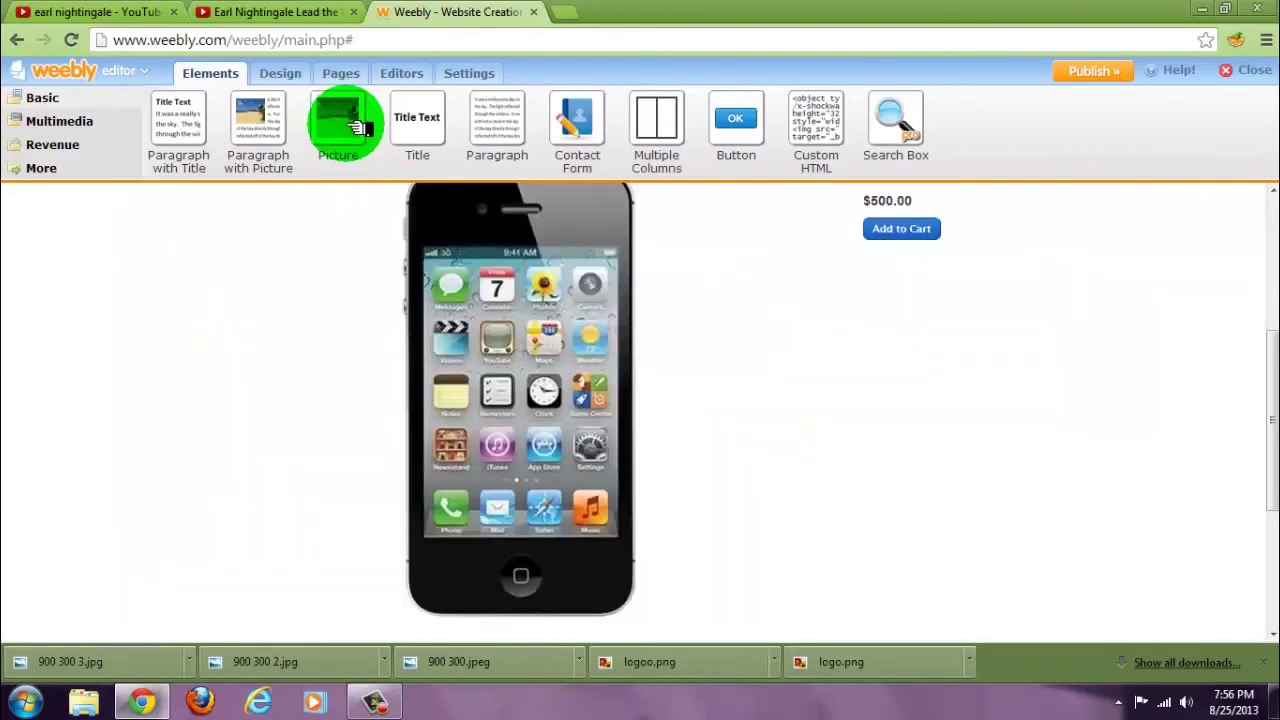
drag(1262, 271, 1272, 500)
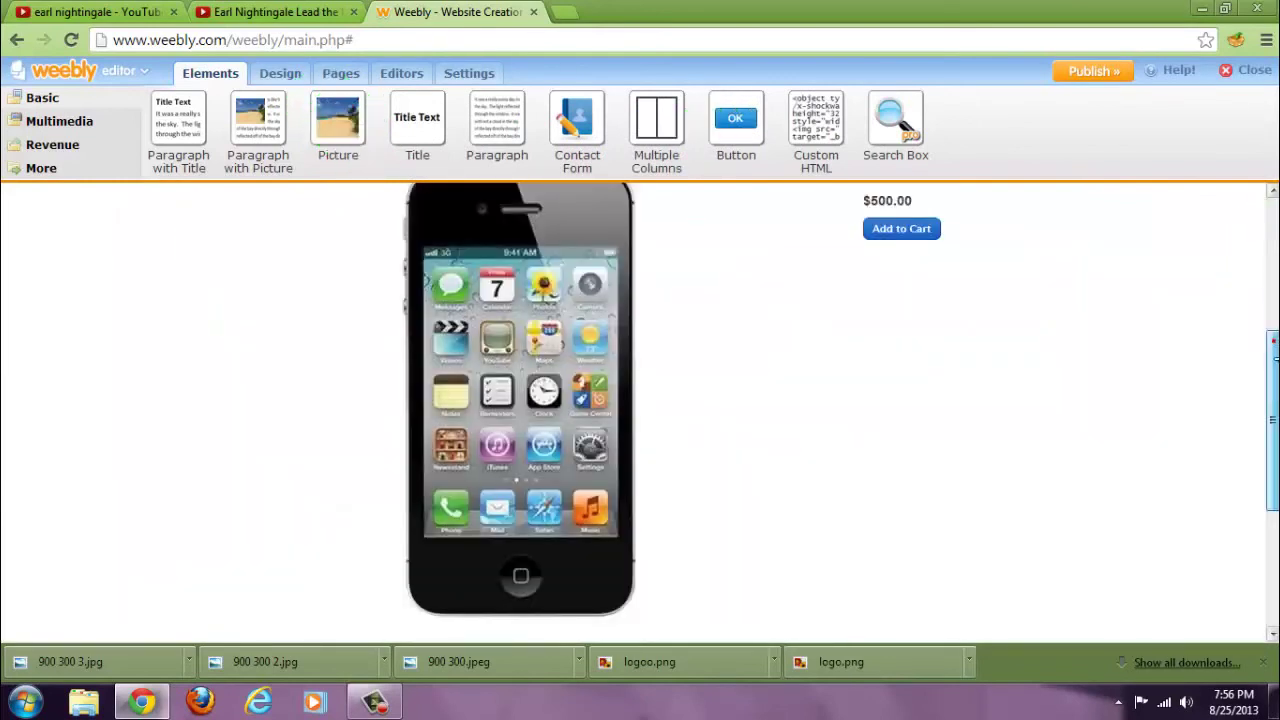
drag(565, 125, 565, 125)
drag(345, 125, 602, 440)
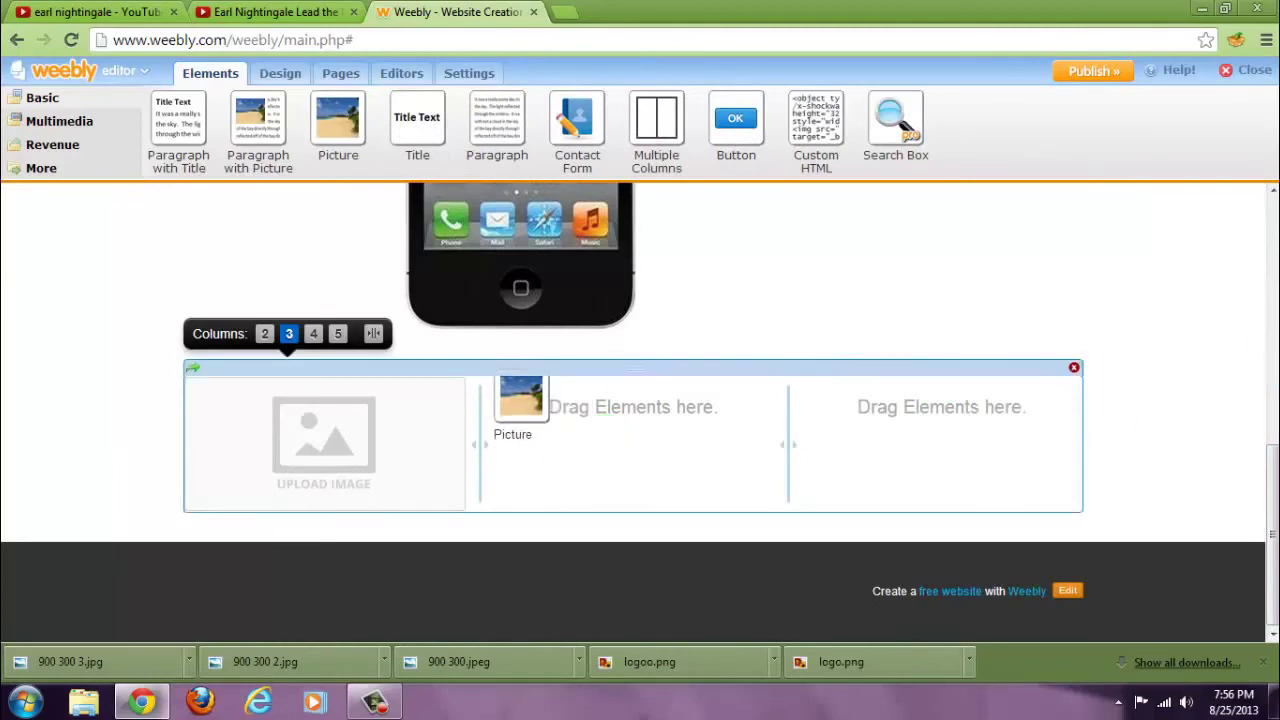
drag(343, 111, 923, 443)
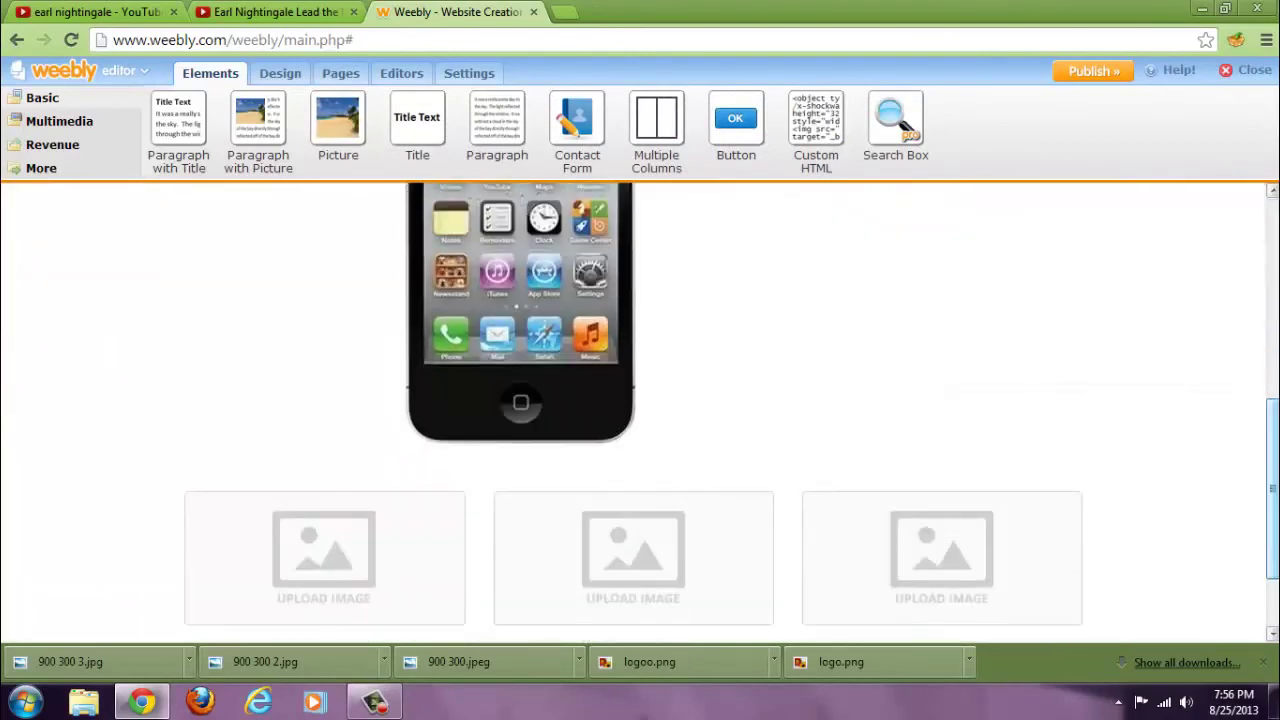
Upload the picture "iphone 2" from the Pictures library into the first column's picture element.
click(329, 540)
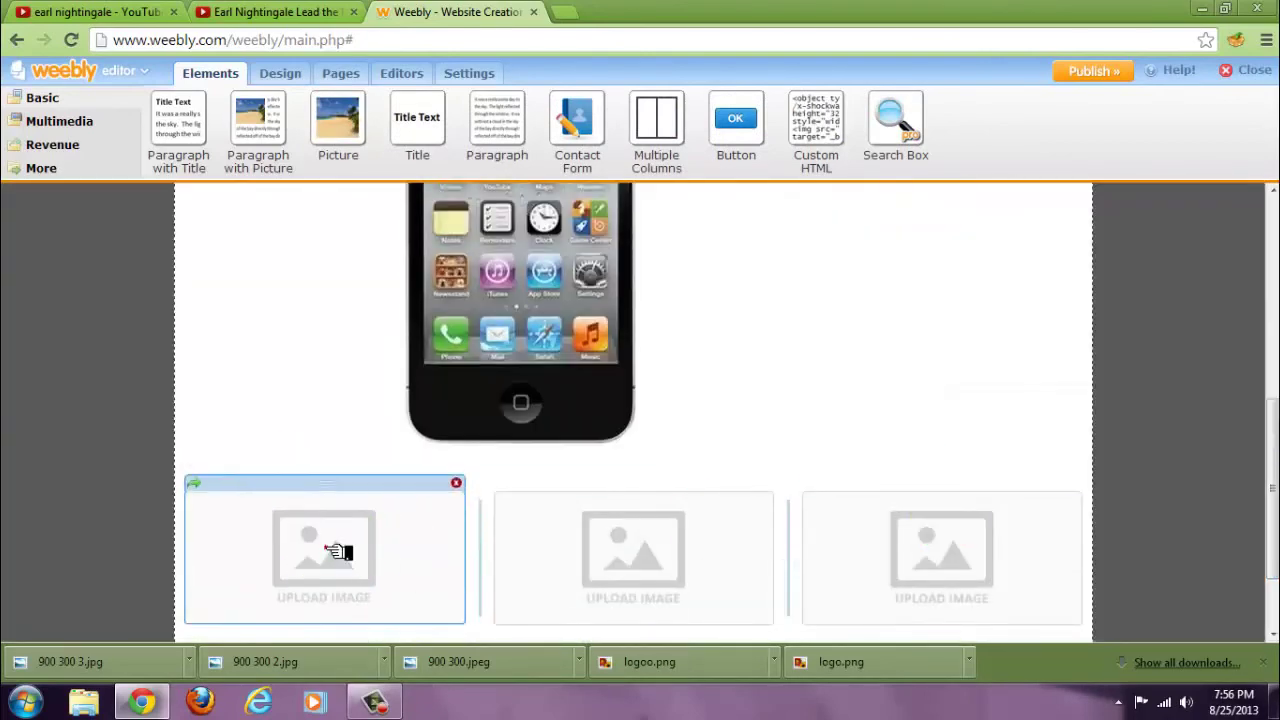
click(645, 475)
click(668, 428)
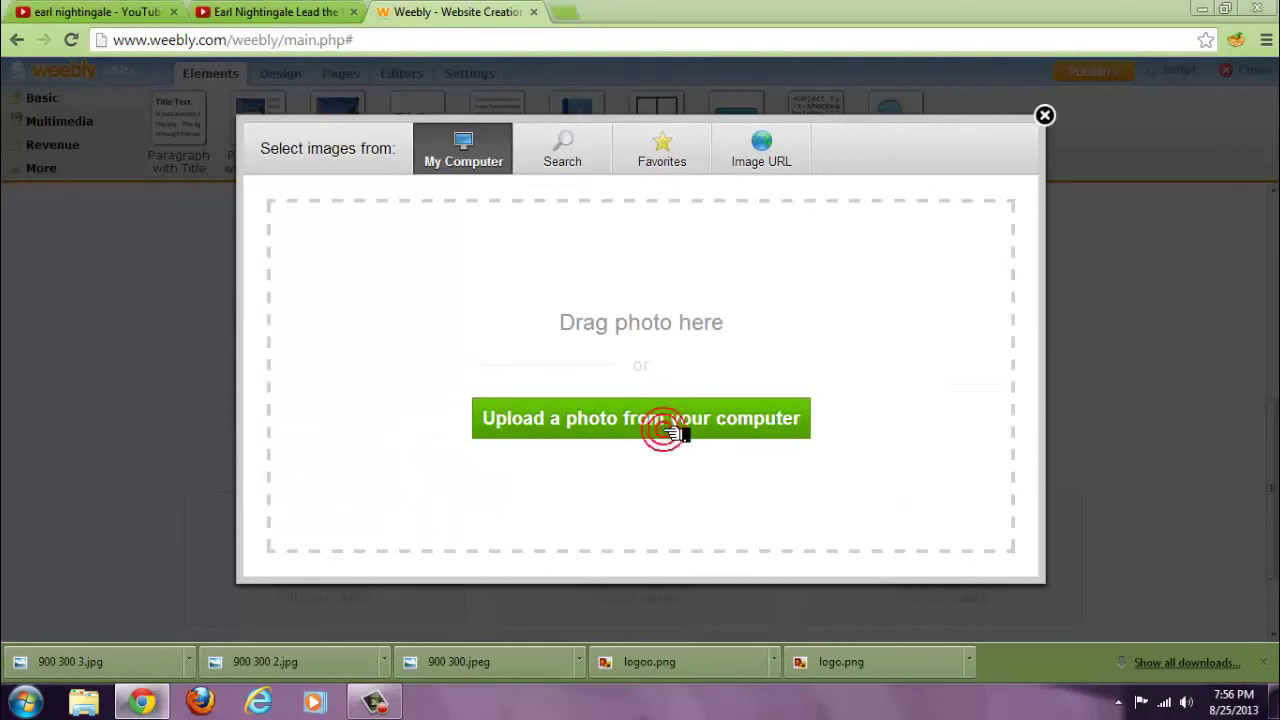
drag(1090, 299, 1015, 350)
click(903, 341)
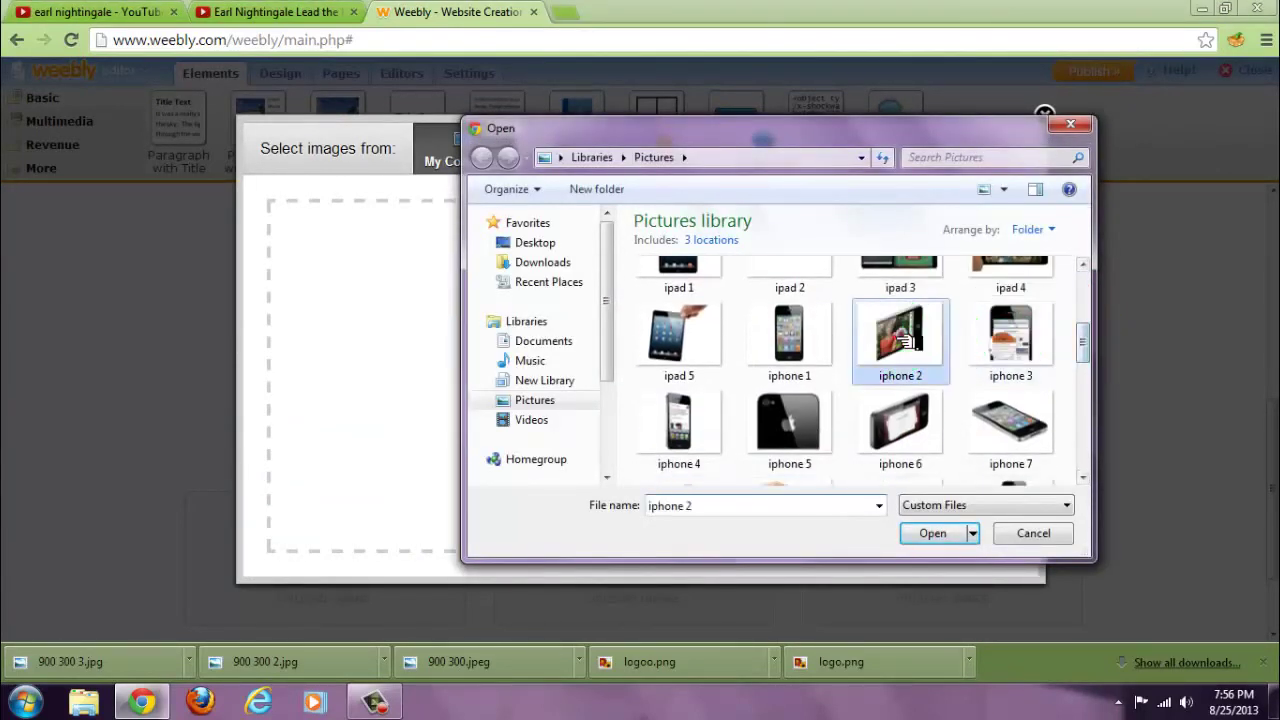
click(932, 533)
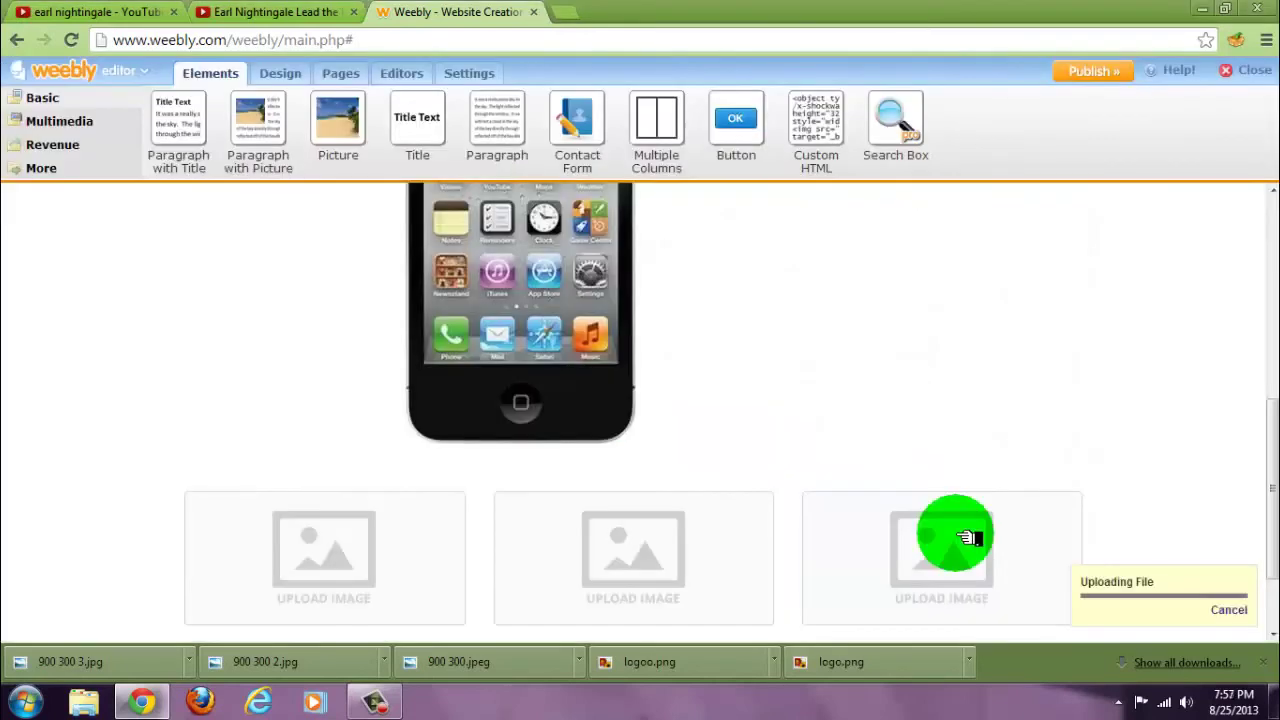
Upload the picture "iphone 6" from the Pictures library into the second column's picture element.
click(629, 486)
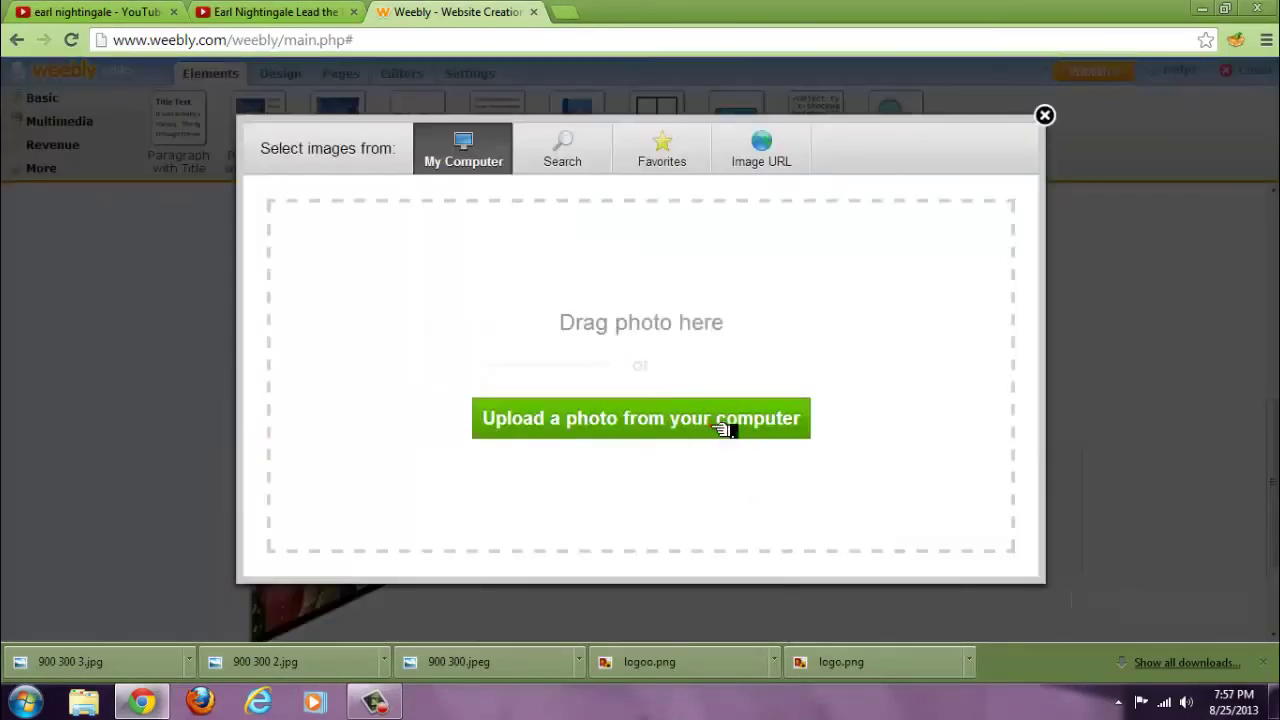
click(723, 428)
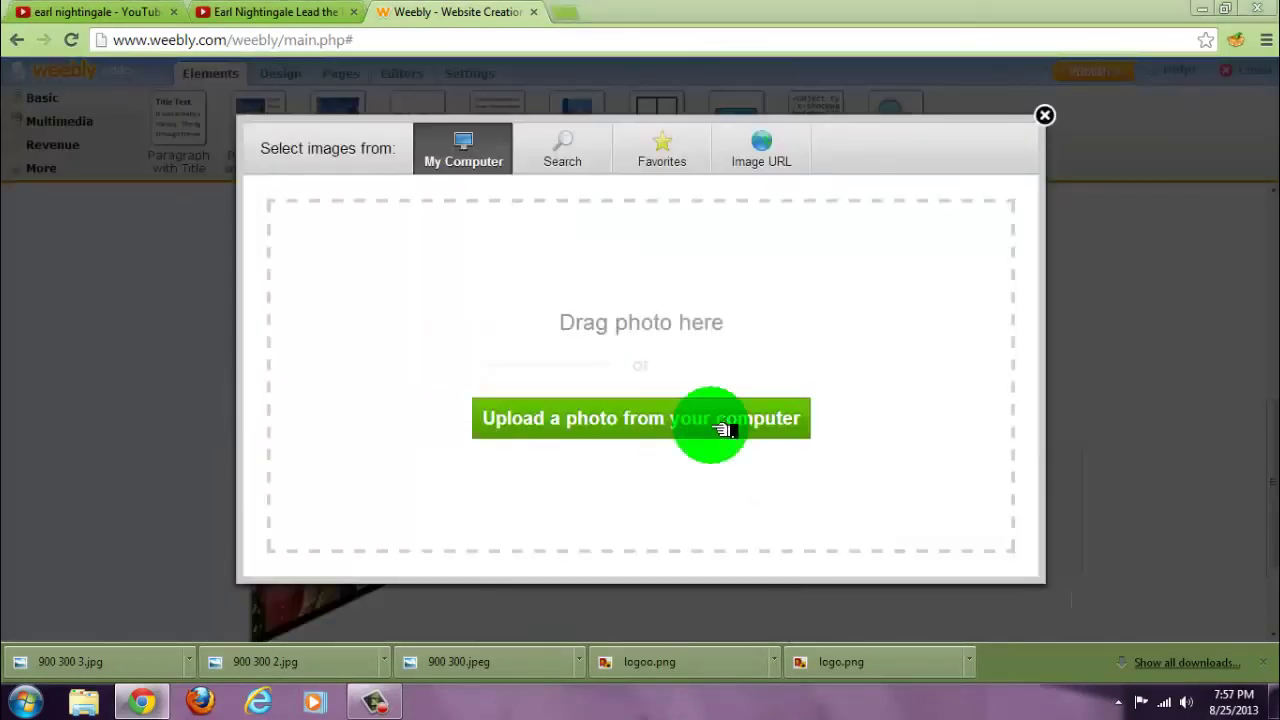
drag(1094, 297, 1103, 350)
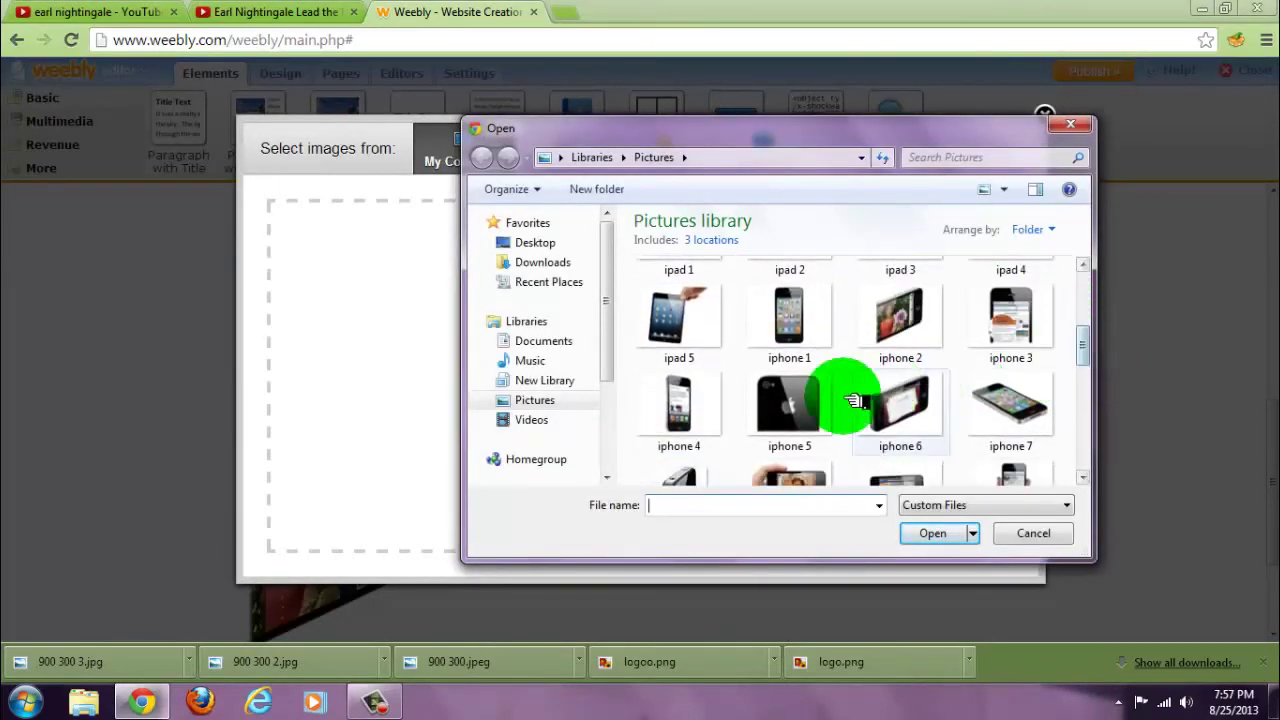
click(910, 390)
click(934, 532)
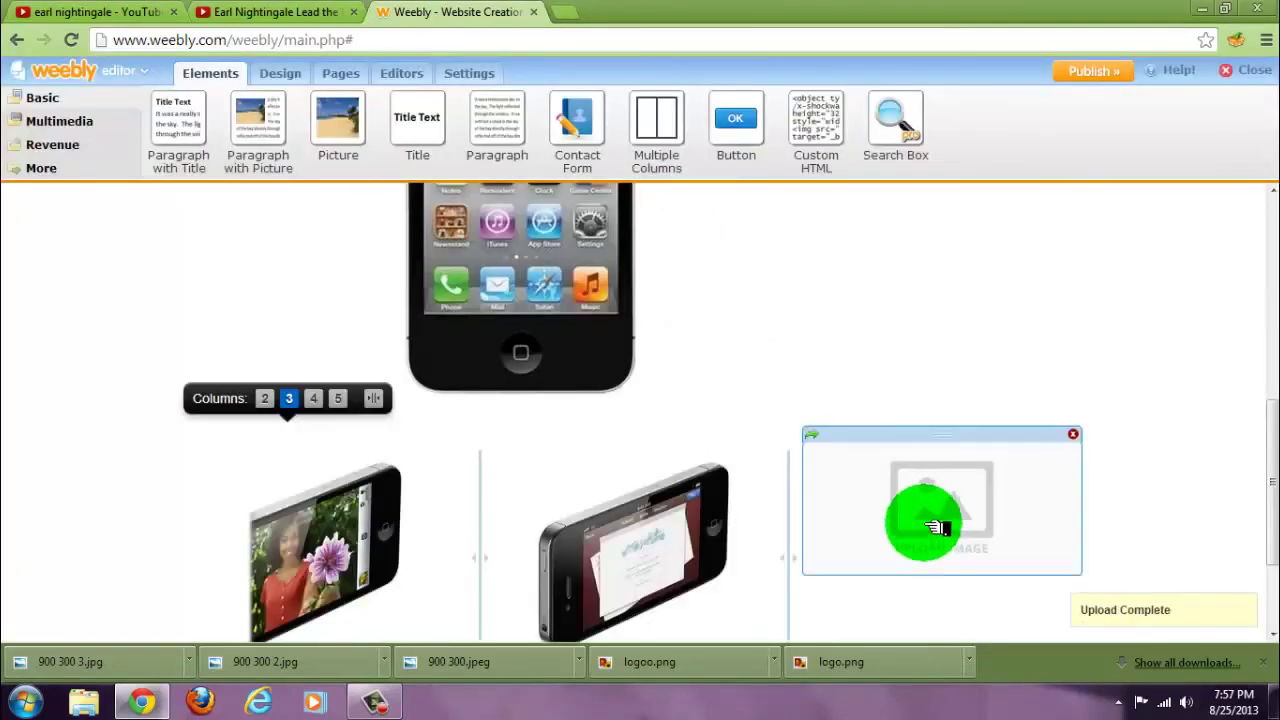
Upload the angled black phone picture found directly below "iphone 4" in the Pictures library into the third column's picture element.
click(934, 513)
click(770, 422)
click(740, 422)
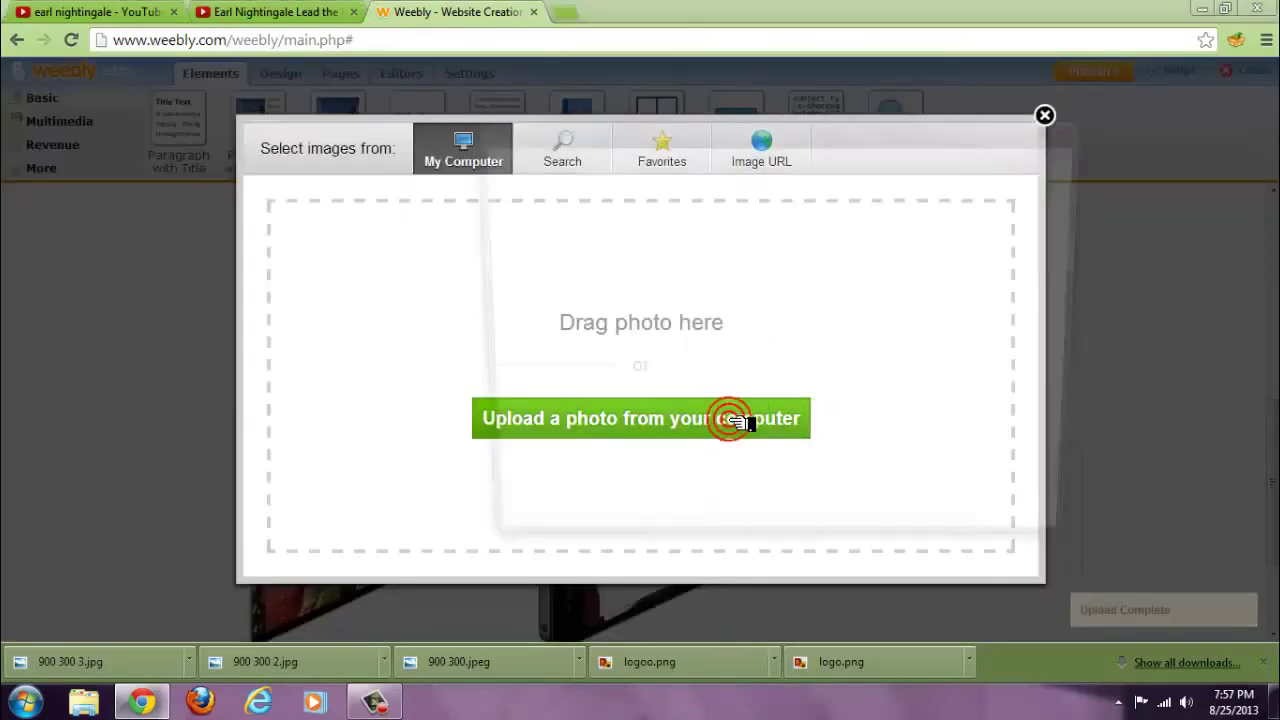
drag(1082, 292, 1100, 351)
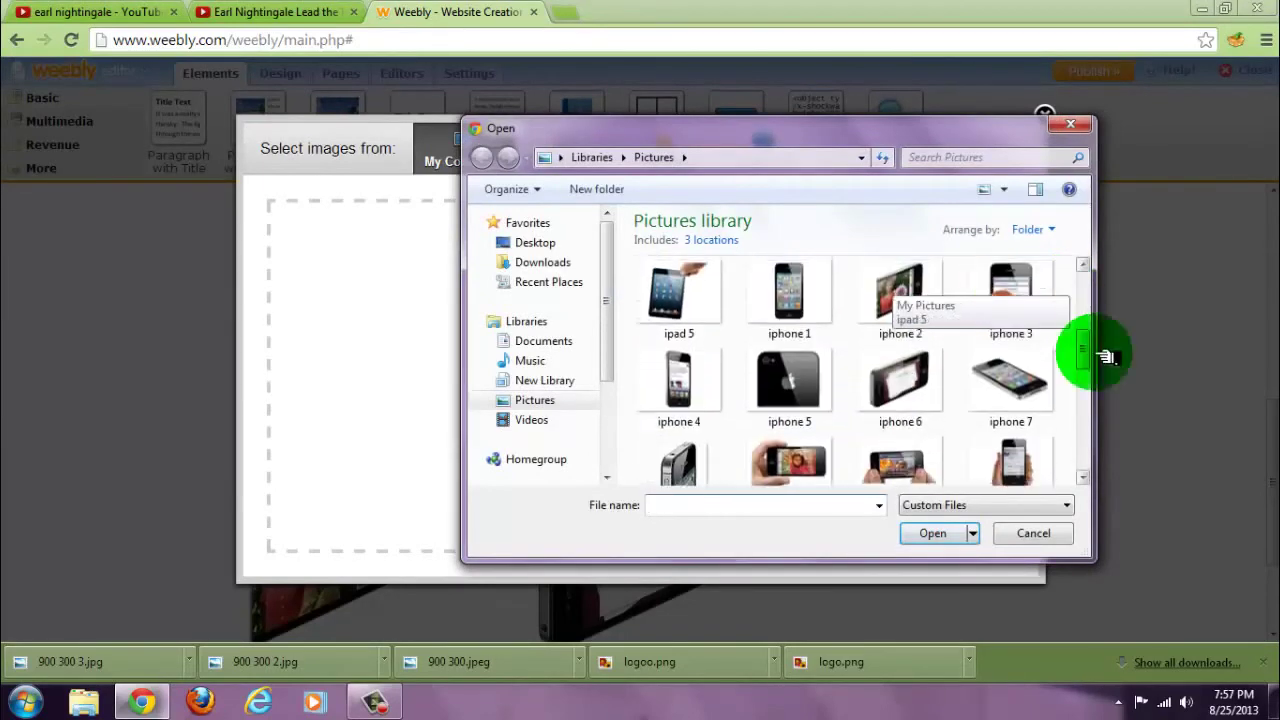
click(790, 380)
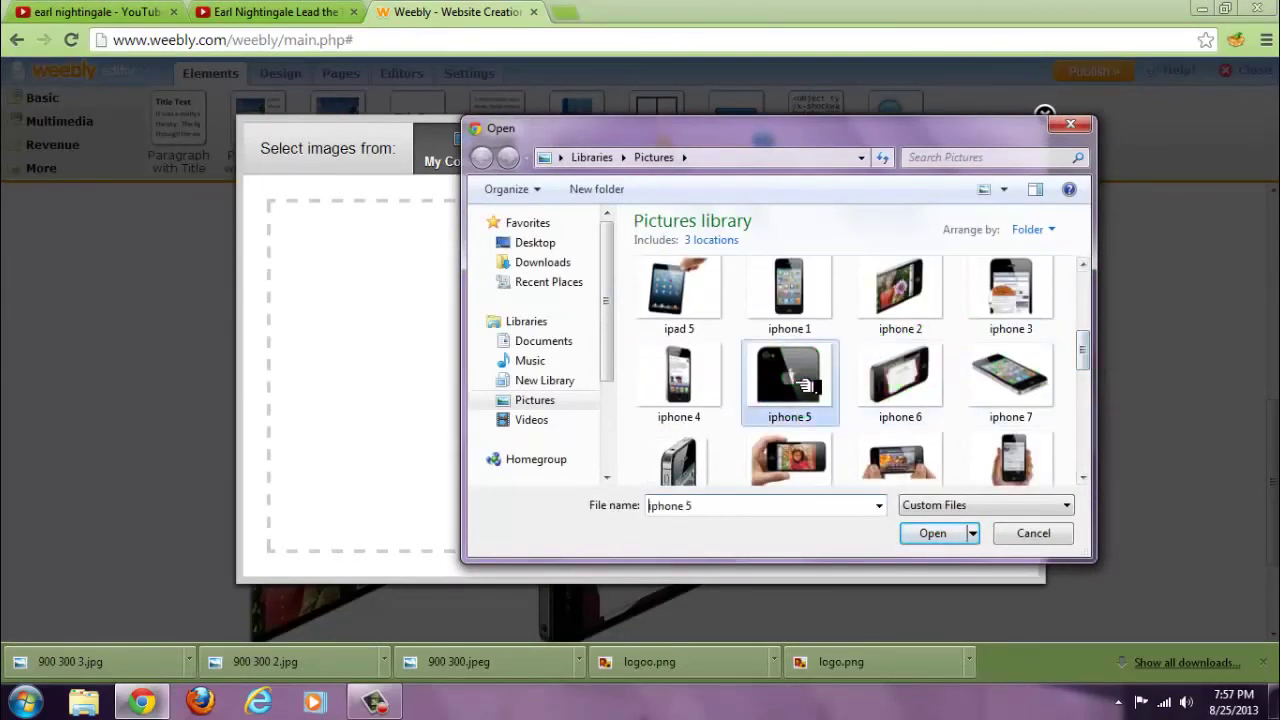
click(685, 470)
click(965, 533)
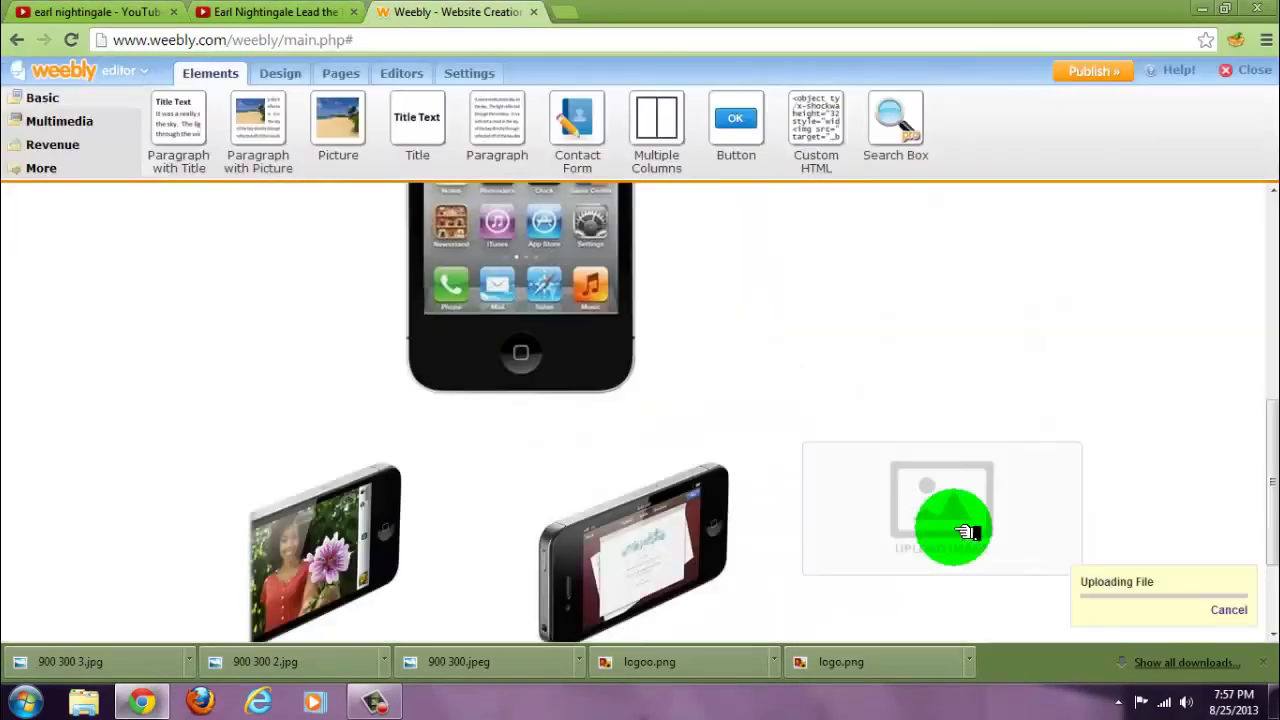
scroll(1274, 508, down, 2)
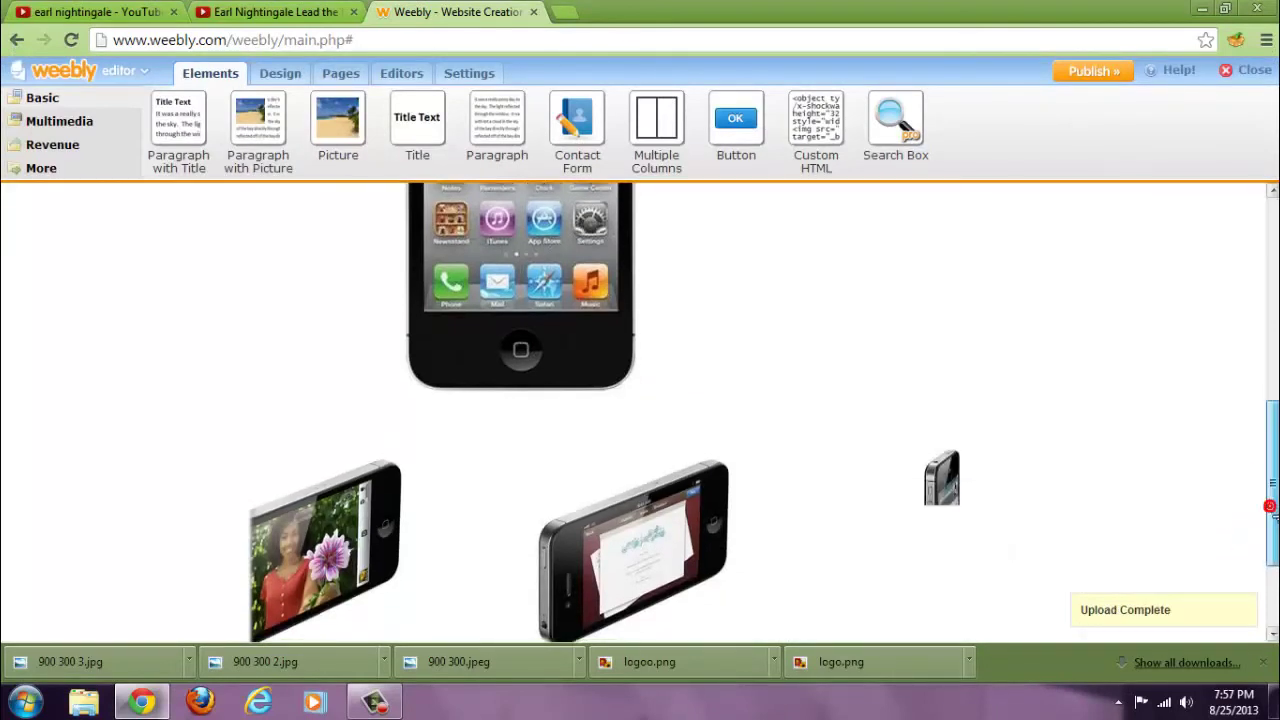
Add a two-column Multiple Columns element above the Iphone 5 product and move the product into its first column.
drag(1273, 503, 1273, 390)
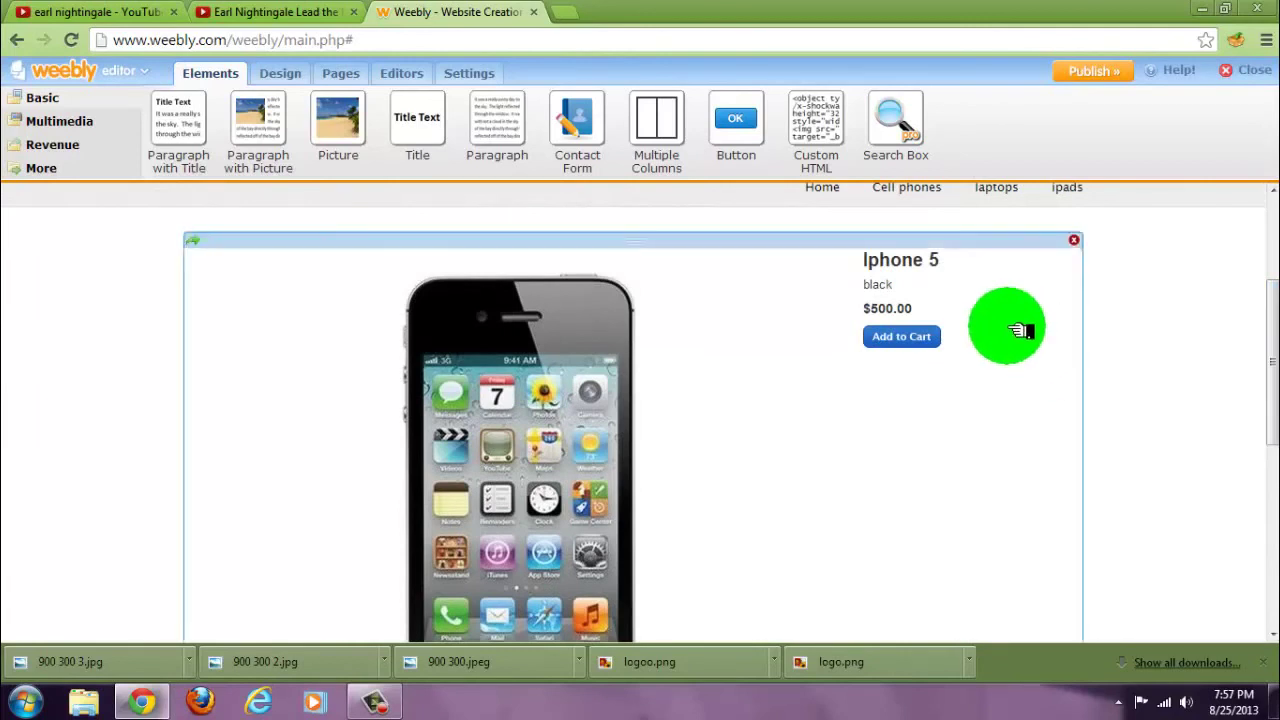
drag(1273, 334, 1273, 315)
drag(660, 125, 718, 324)
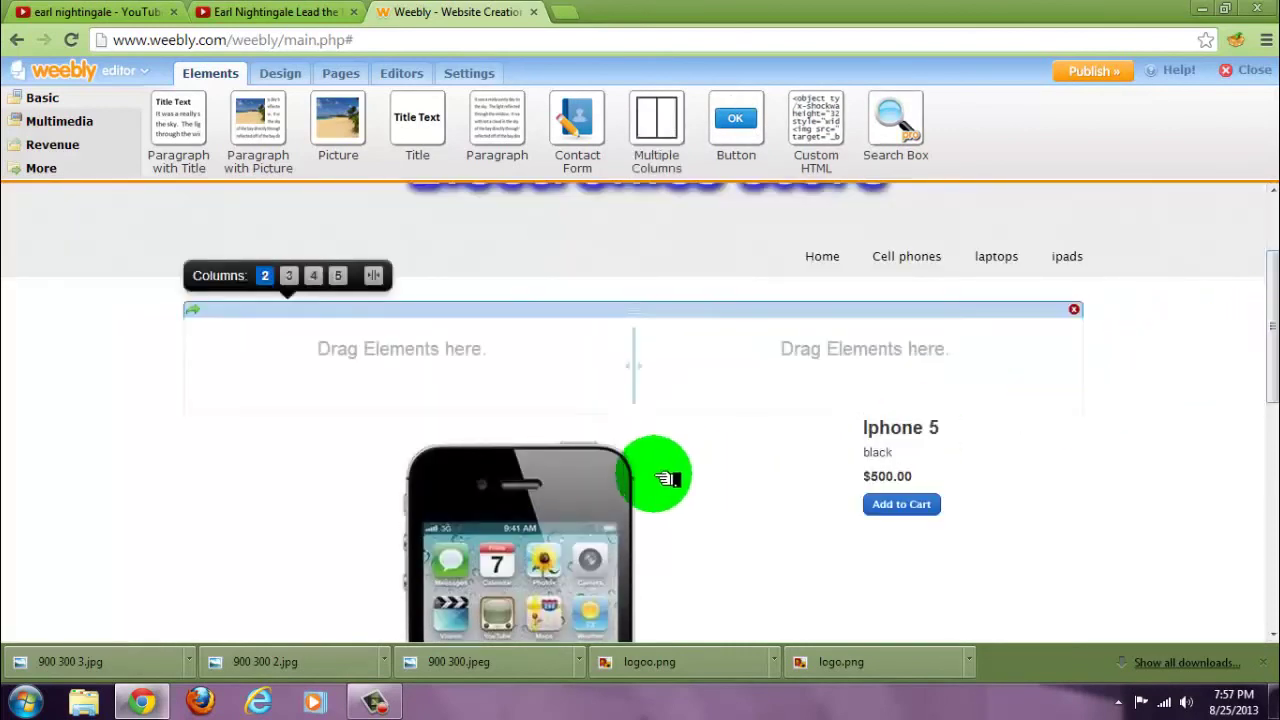
drag(628, 414, 586, 349)
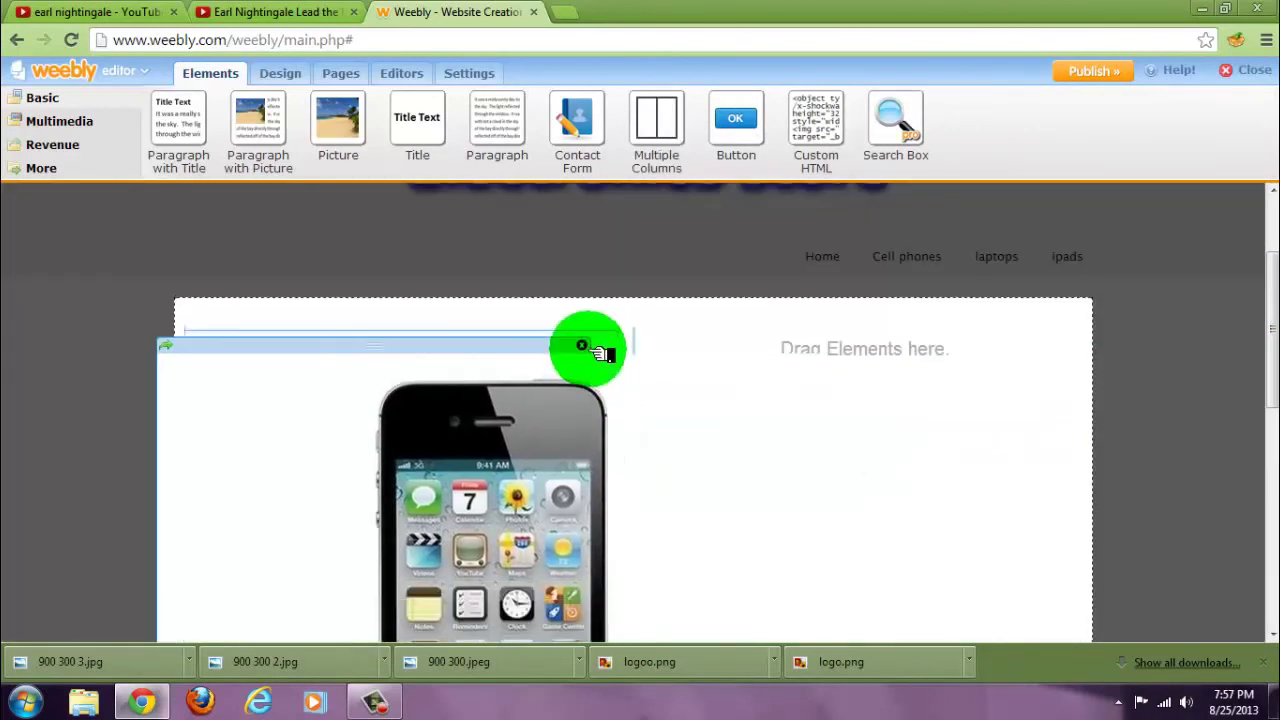
Widen the first column until the divider sits just past the product's name, price and Add to Cart button.
drag(645, 378, 997, 407)
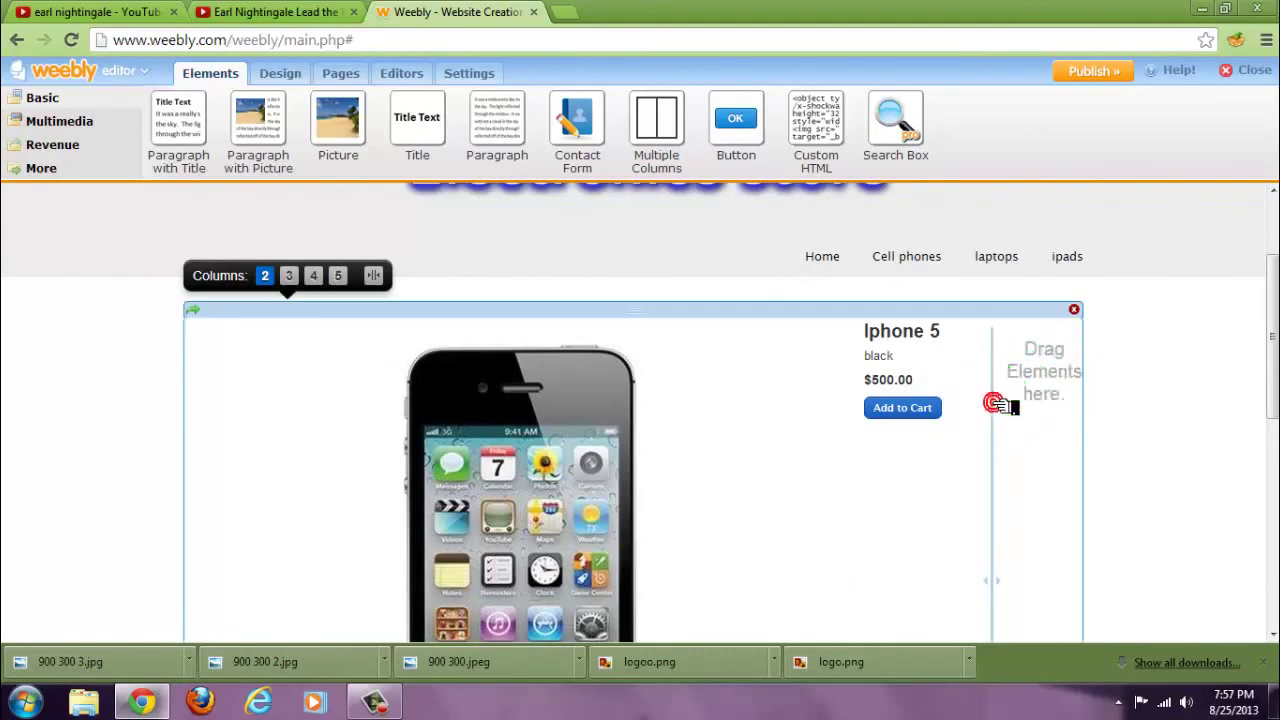
drag(1001, 407, 985, 409)
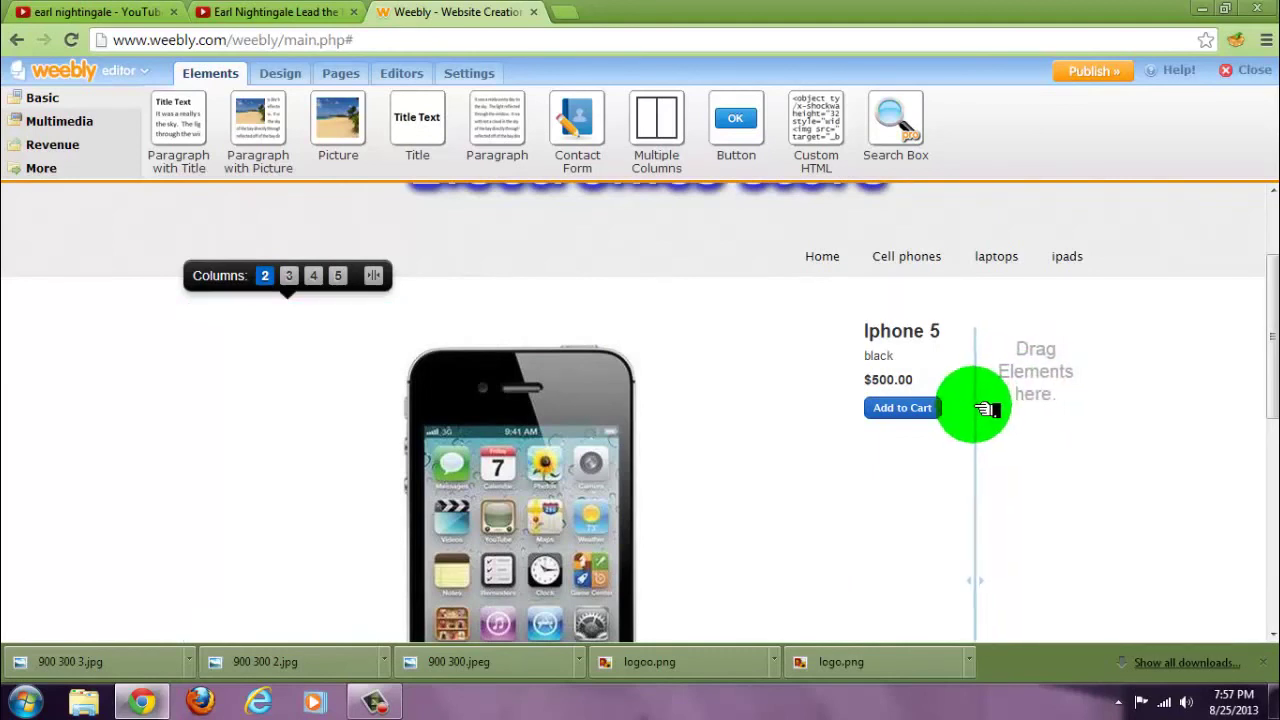
Add a "best sellers" title to the empty second column and place two picture elements stacked beneath it.
drag(497, 125, 1028, 361)
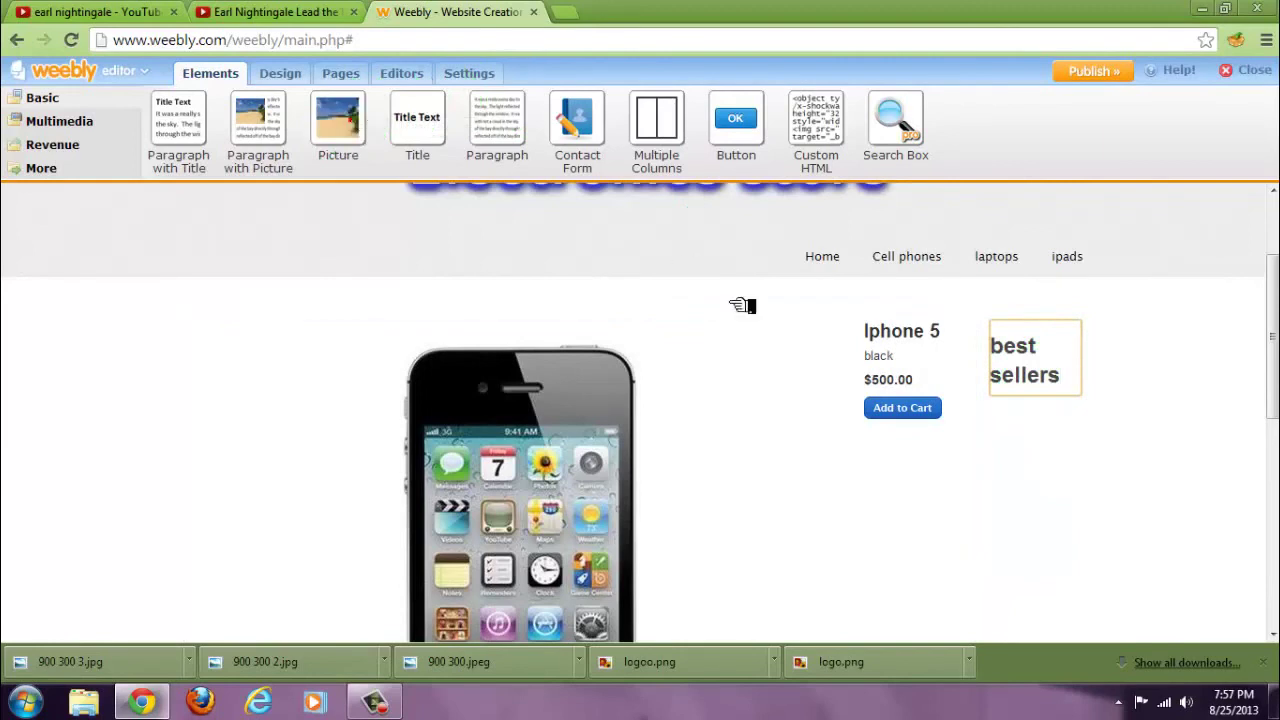
drag(742, 305, 1068, 437)
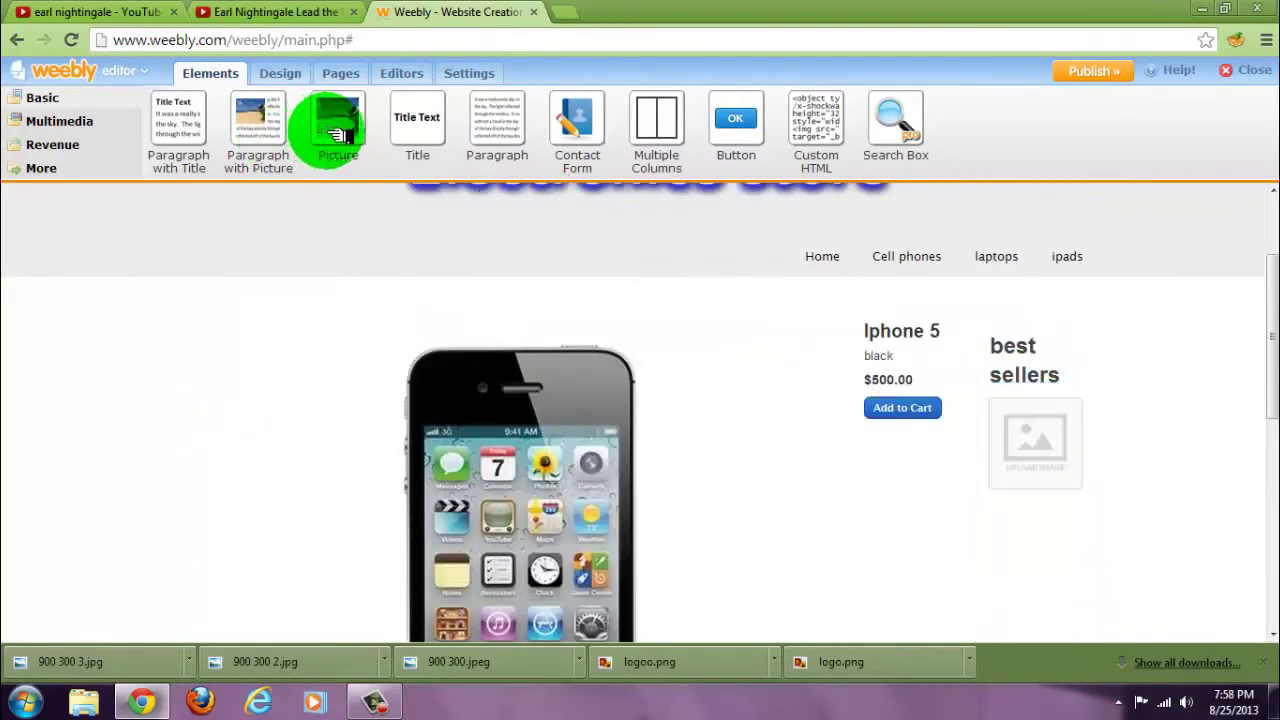
drag(330, 118, 1060, 552)
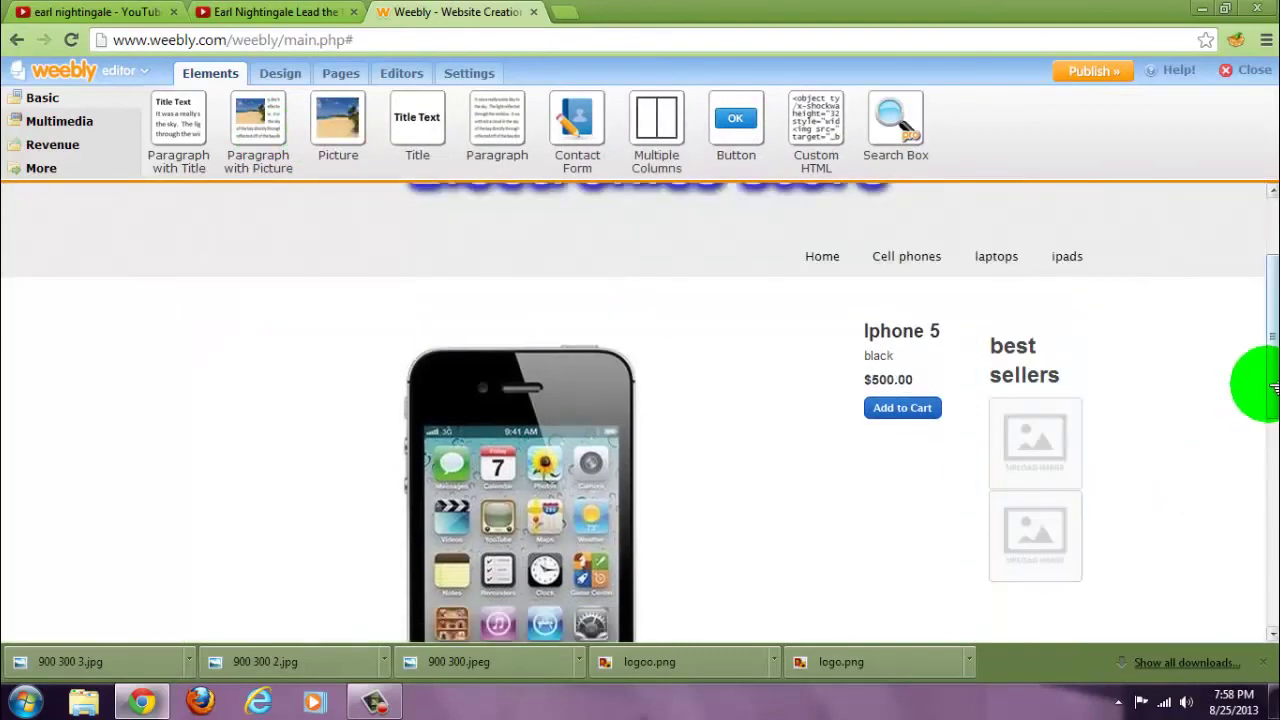
Open the Cell phones page for editing.
click(1272, 451)
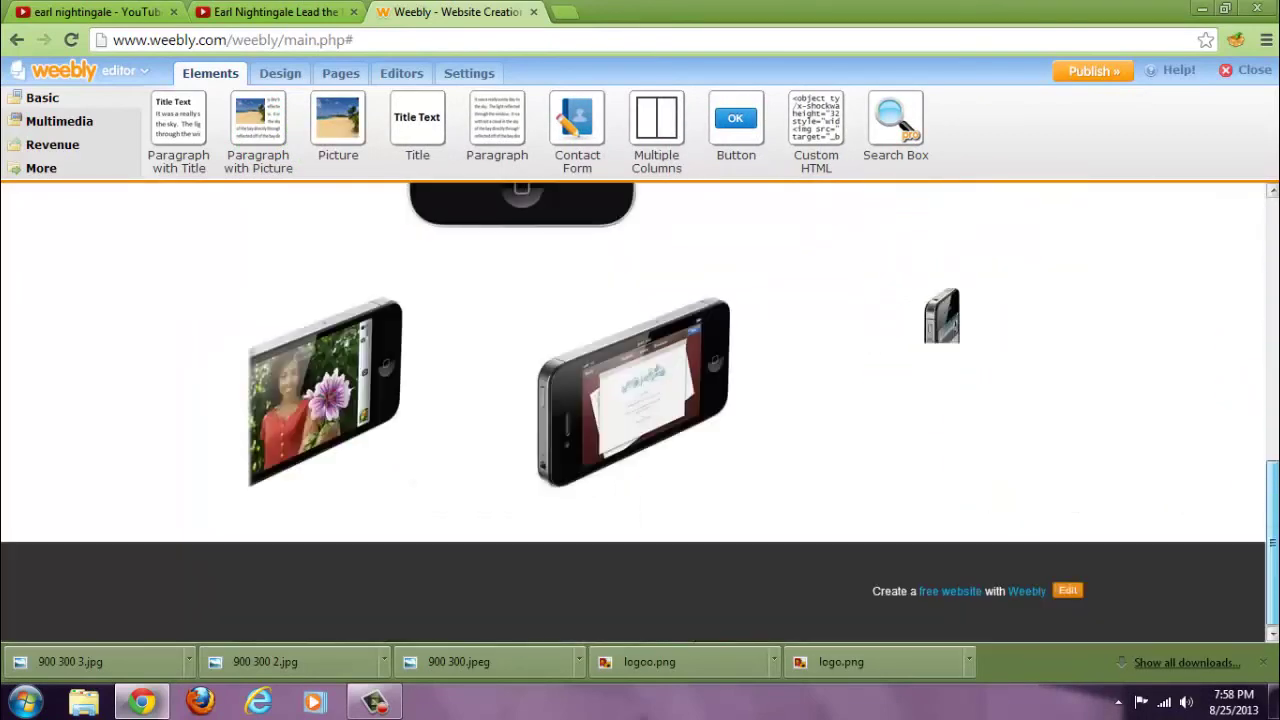
scroll(1262, 500, up, 3)
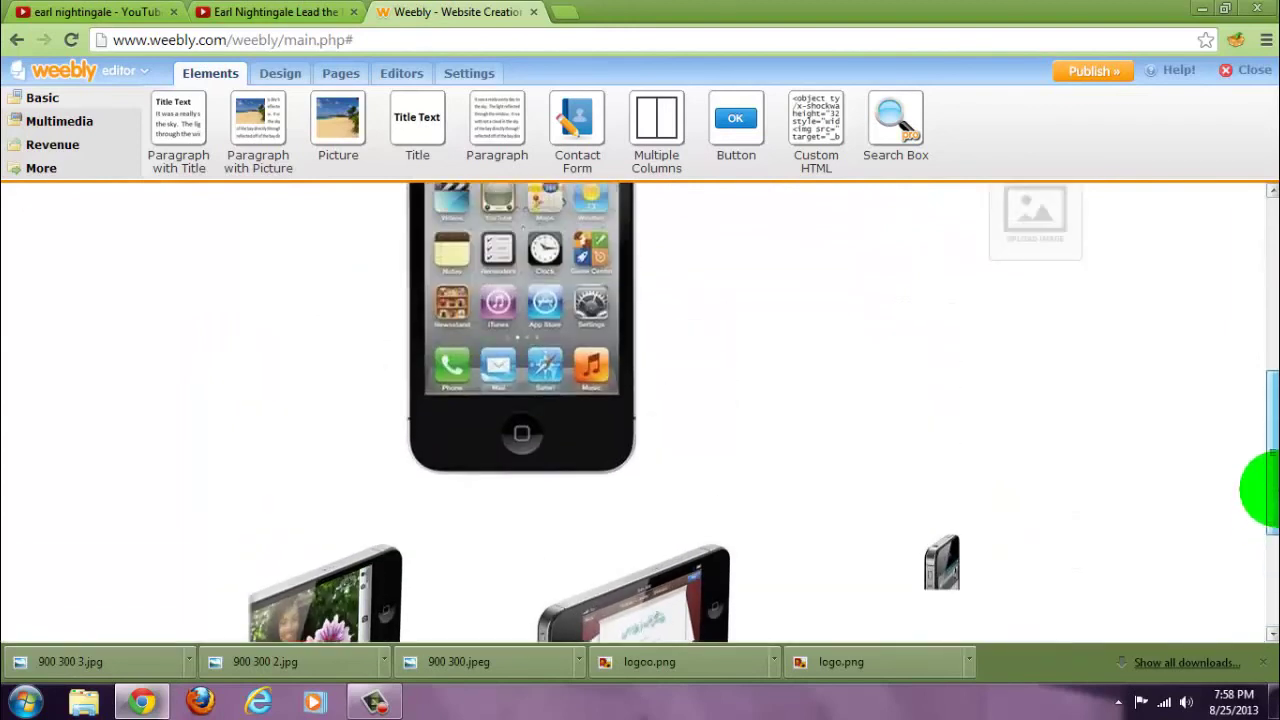
drag(1262, 490, 1260, 323)
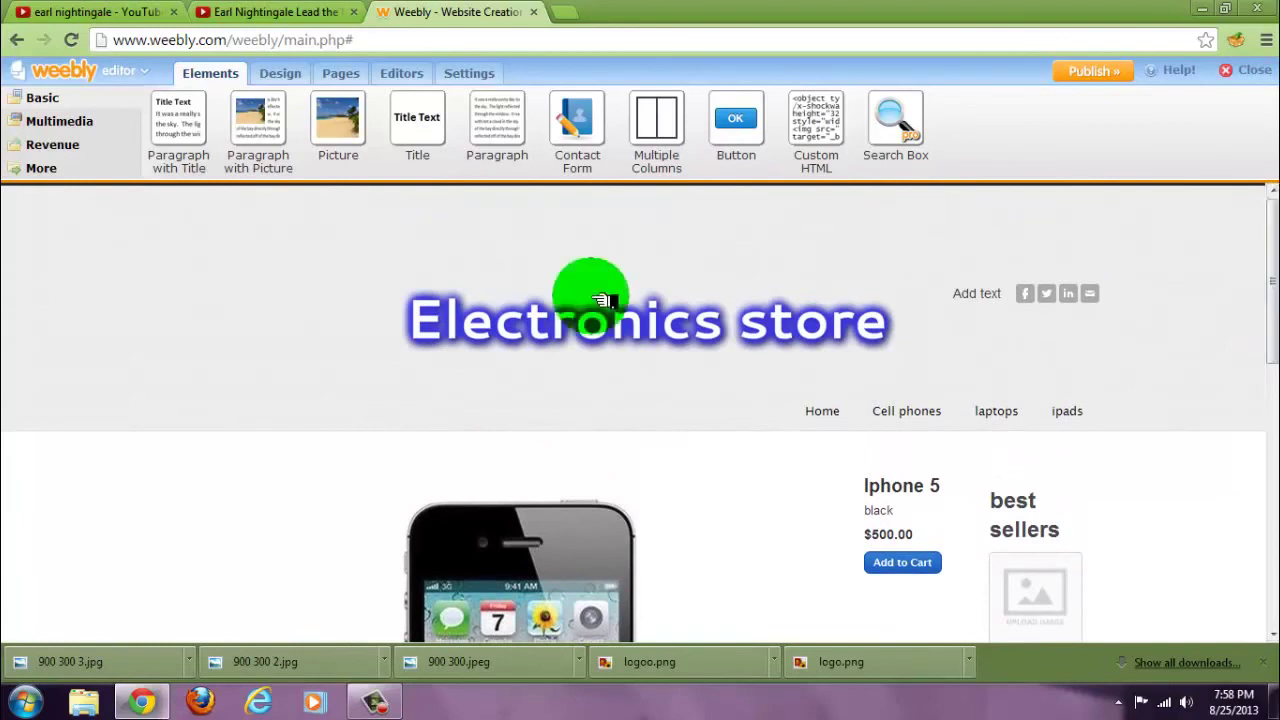
click(340, 73)
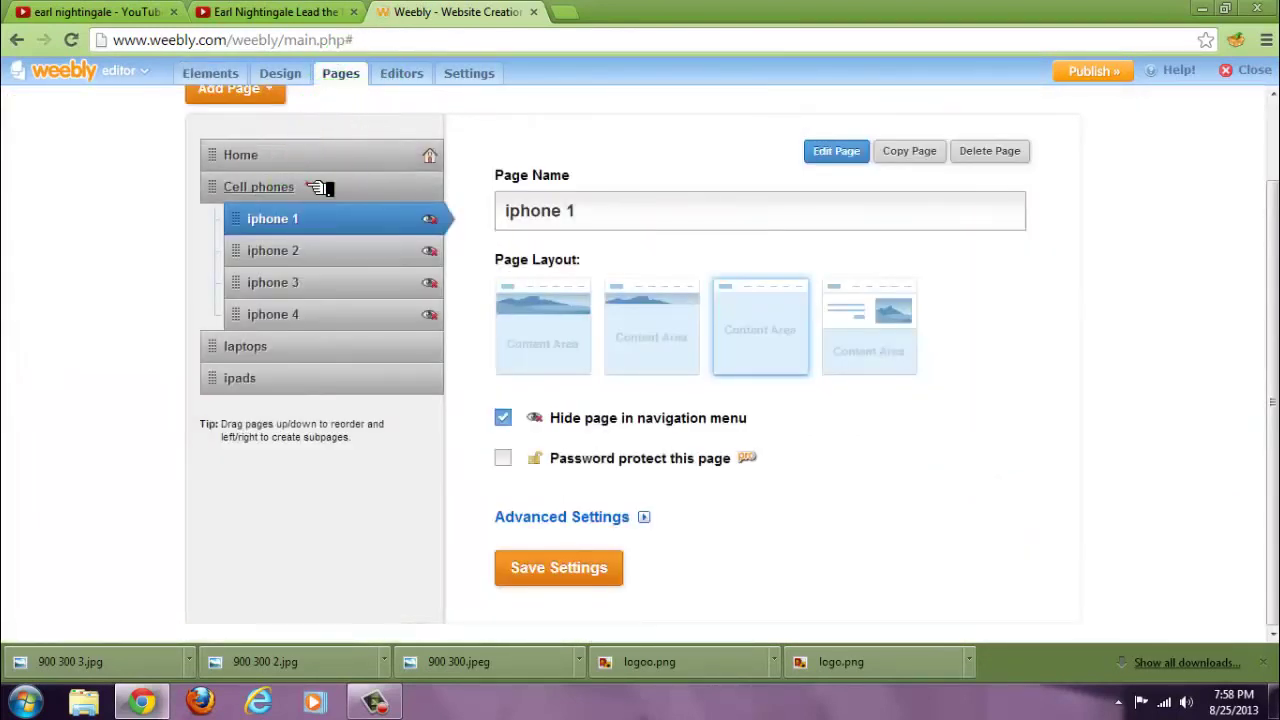
click(357, 185)
click(836, 151)
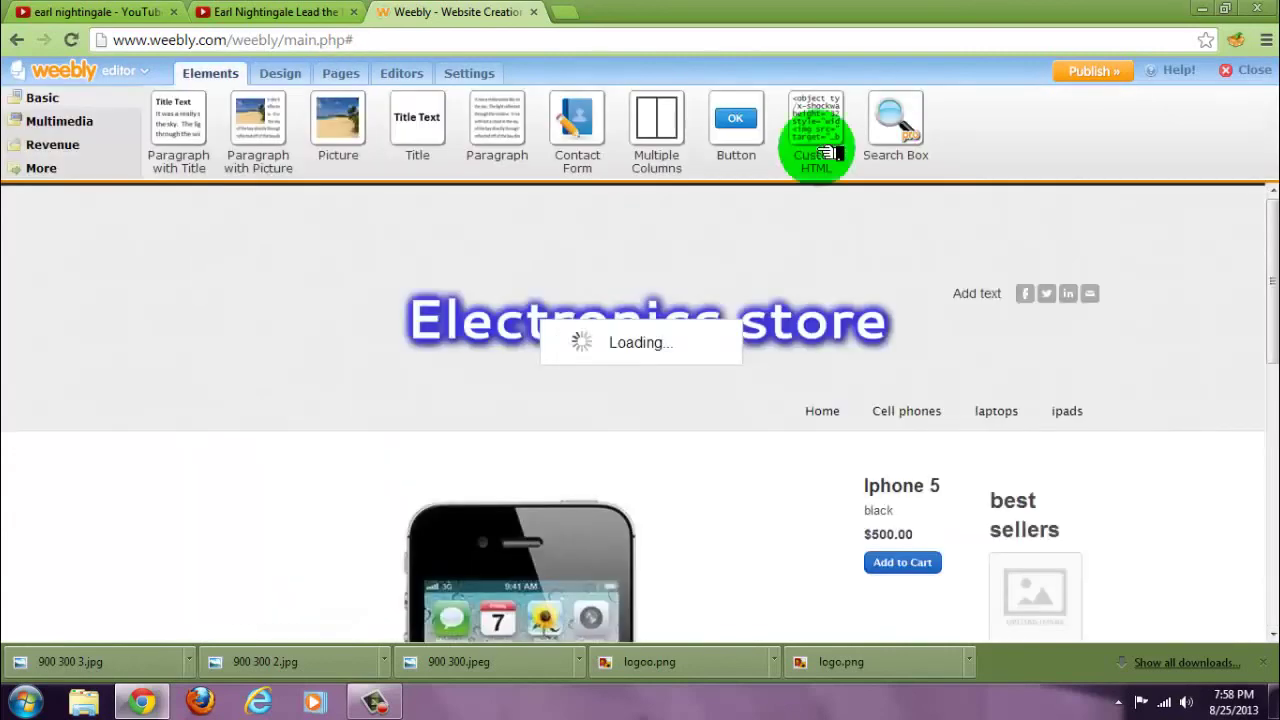